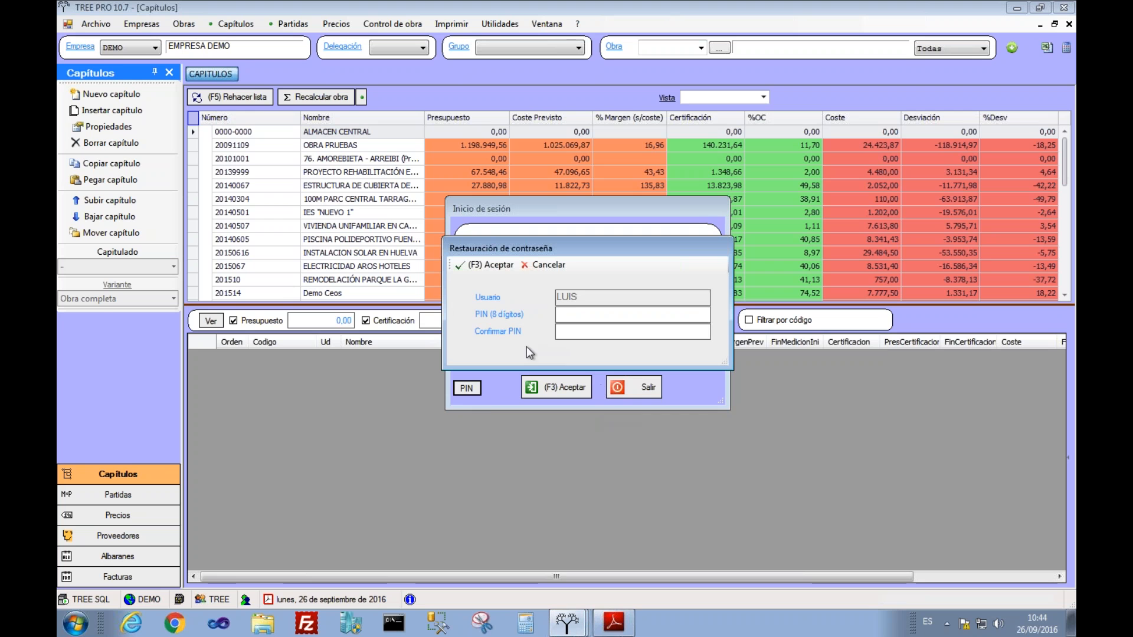
Step: Reset the PIN by entering and confirming a new 8-digit PIN
type("12345678")
key("Tab")
type("1234")
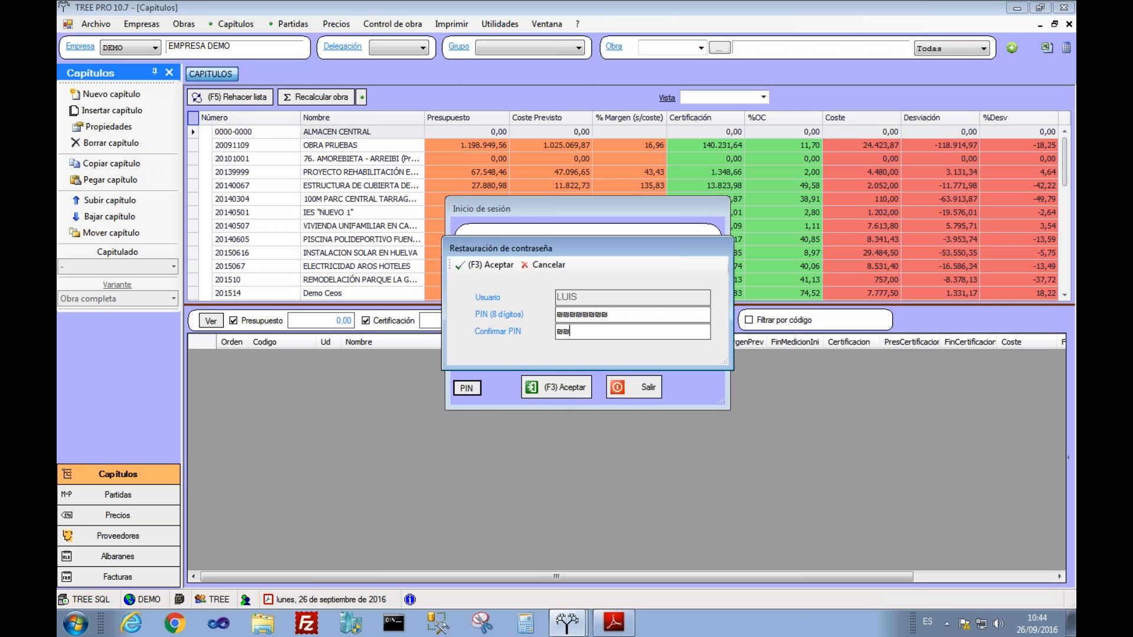
type("5678")
left_click(491, 267)
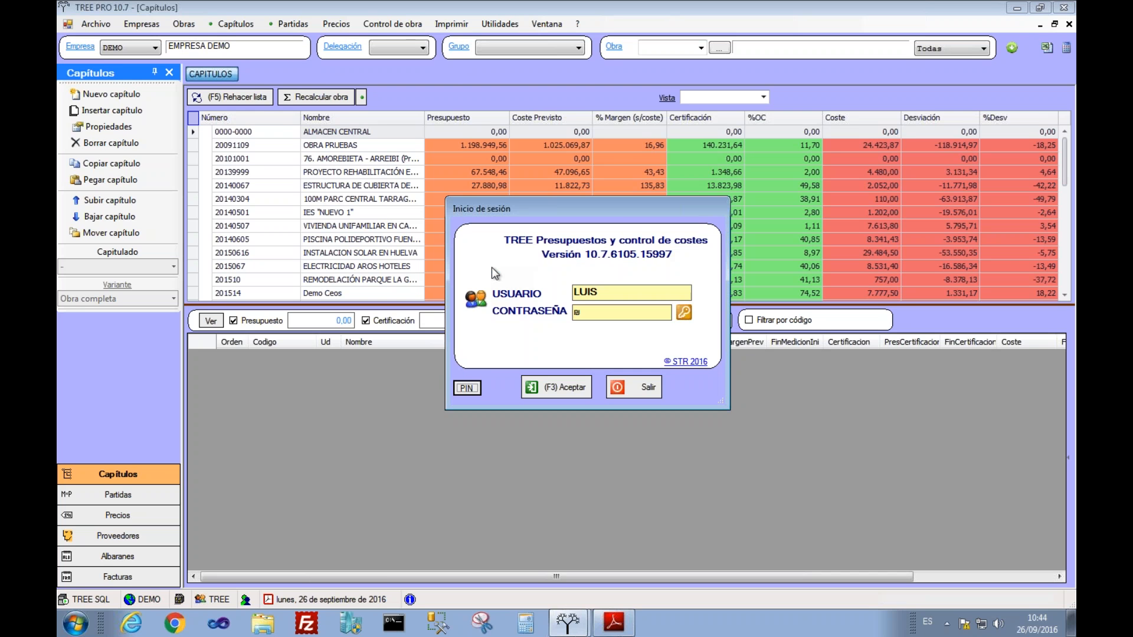
Step: Replace the login user name with the new user and move to the password field
double_click(599, 294)
type("TREE")
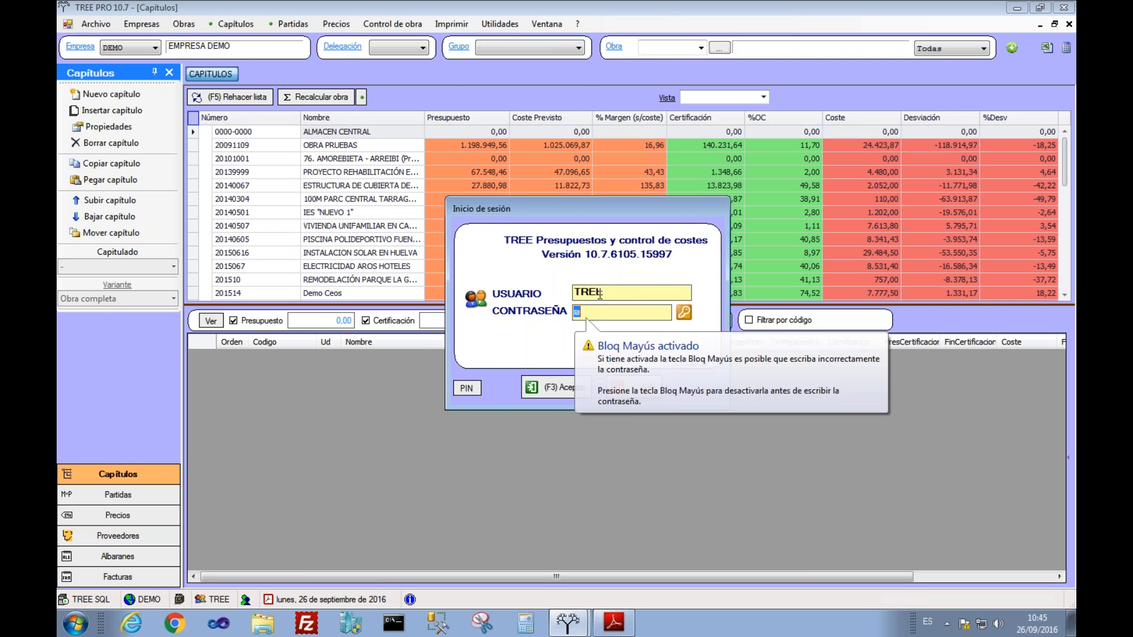
key("Tab")
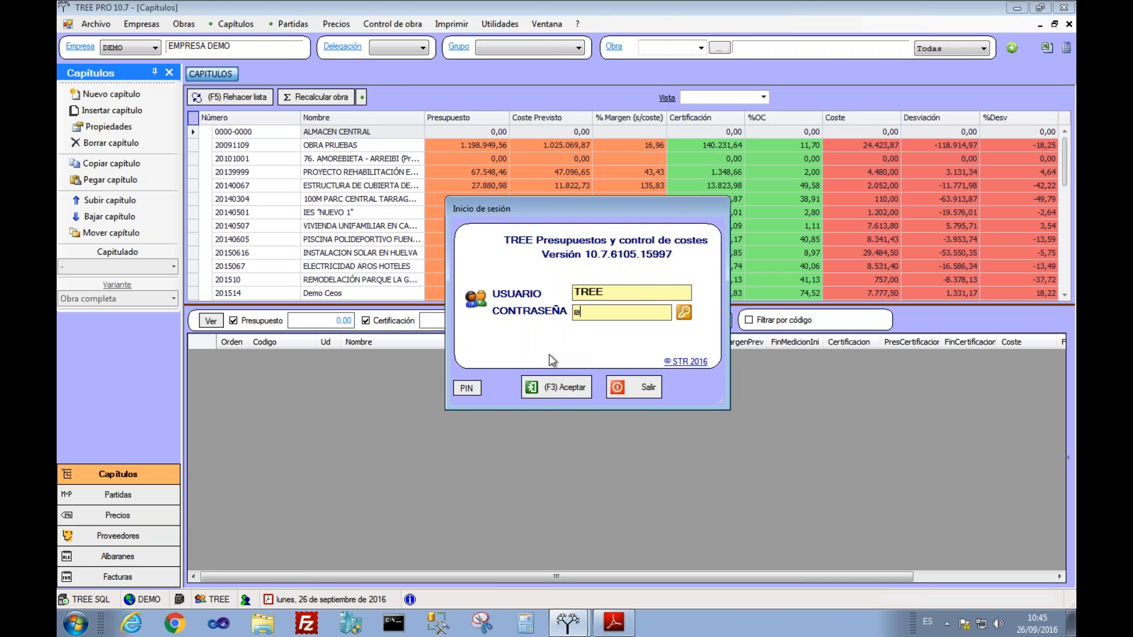
Step: Sign in and open project 20140507 to list its chapters
left_click(561, 384)
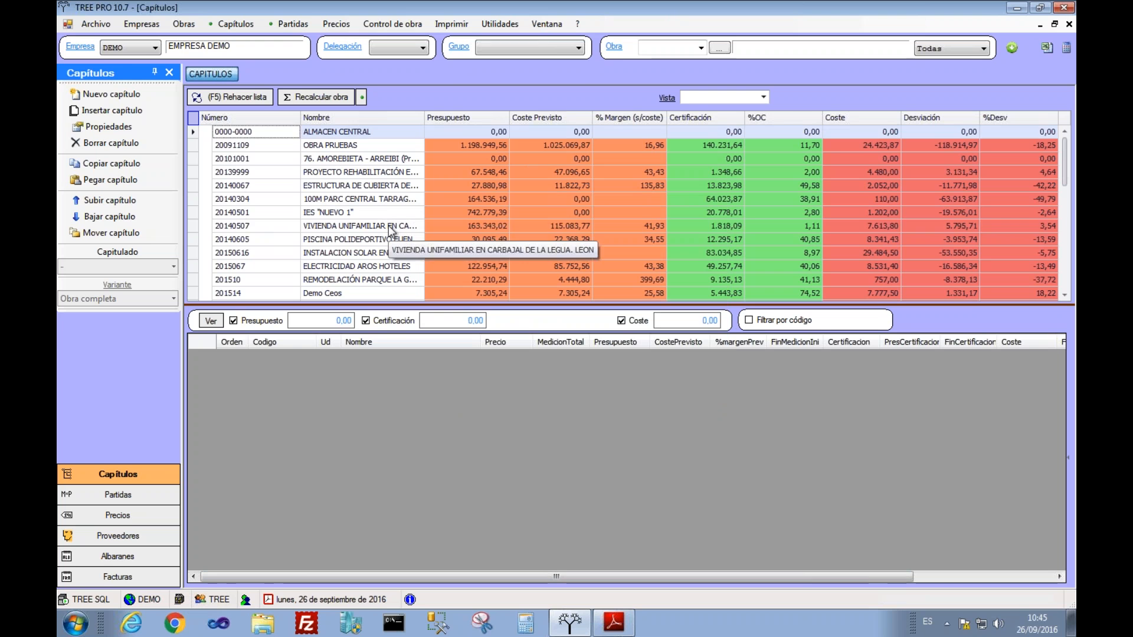
left_click(390, 230)
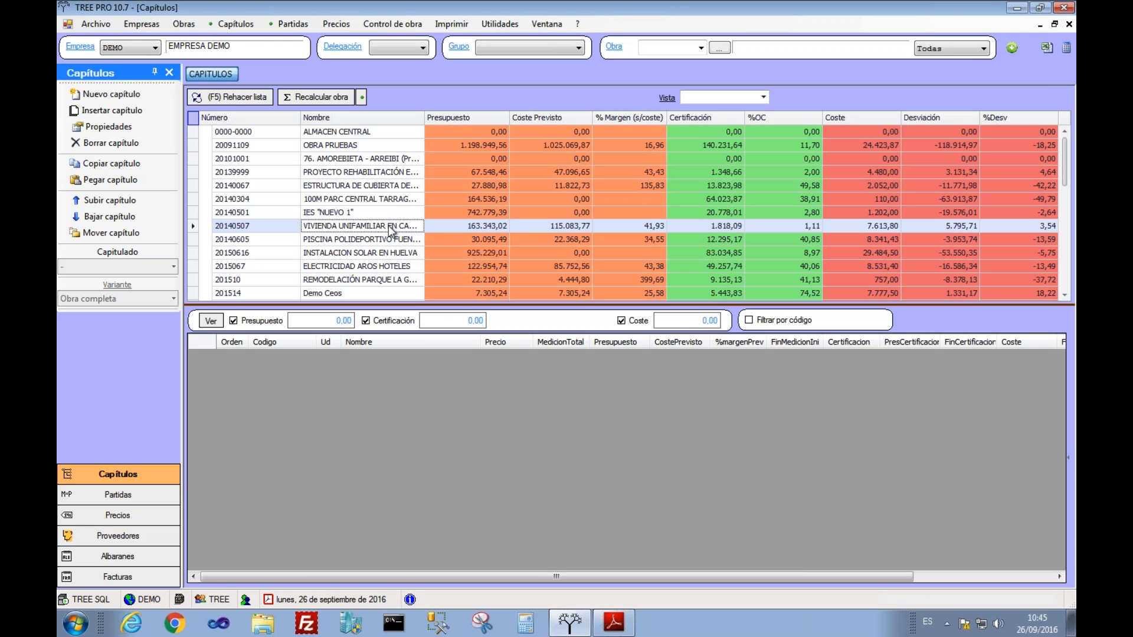
double_click(390, 230)
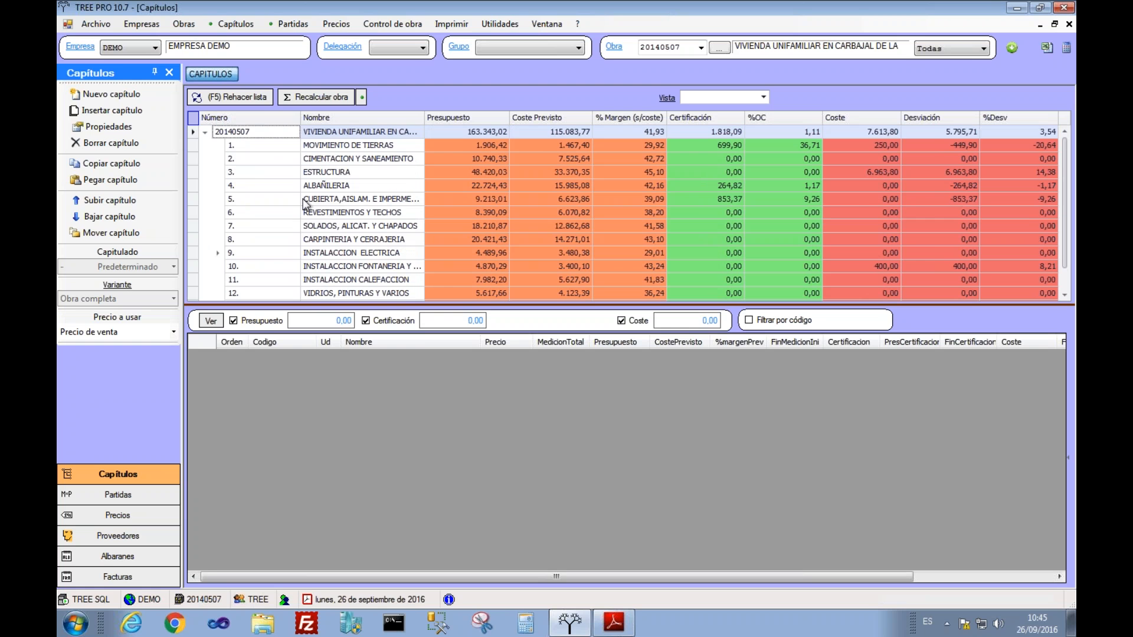
Step: Browse the items of chapters MOVIMIENTO DE TIERRAS, CIMENTACION Y SANEAMIENTO and ESTRUCTURA
left_click(333, 146)
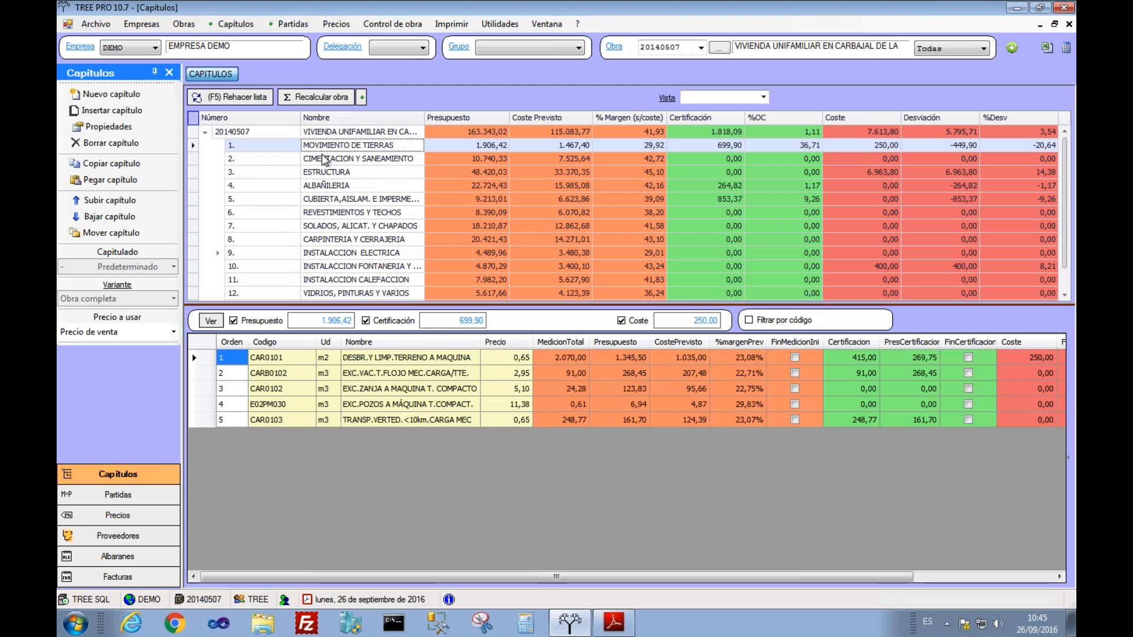
left_click(327, 159)
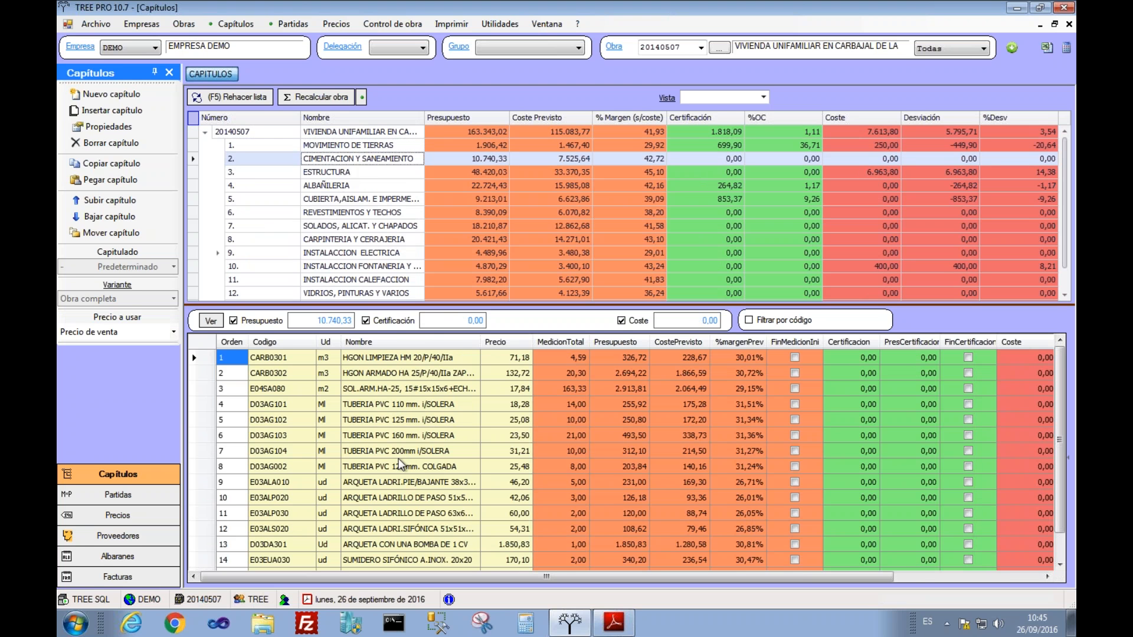
left_click(342, 172)
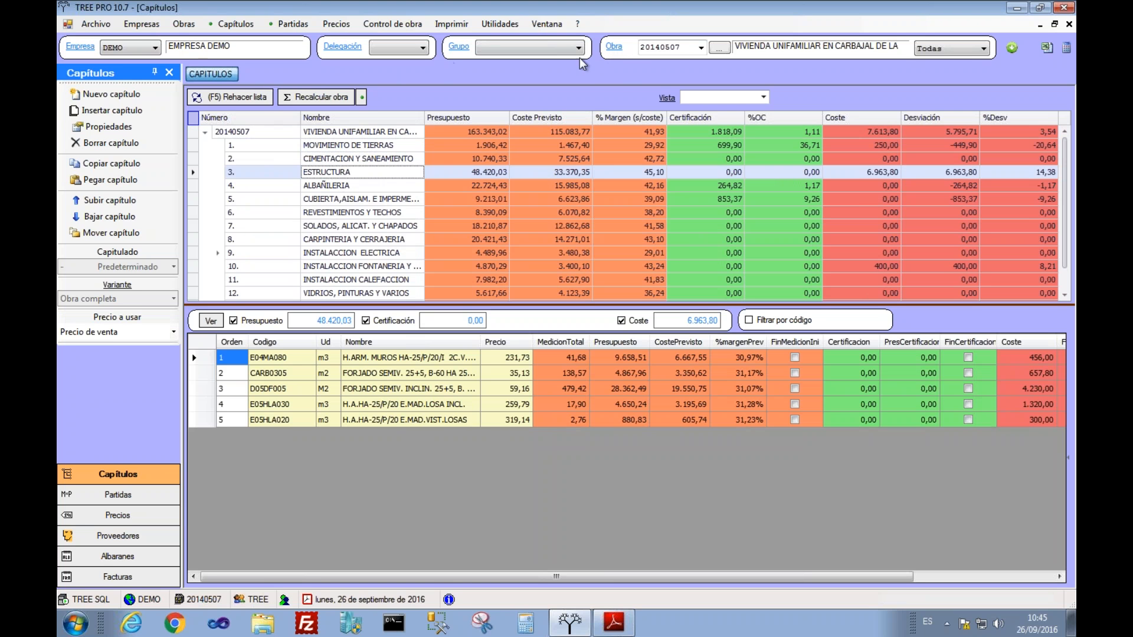
Step: Create project DEMO with the next free code, client FERROVIAL and start date 26/09/2016
left_click(620, 50)
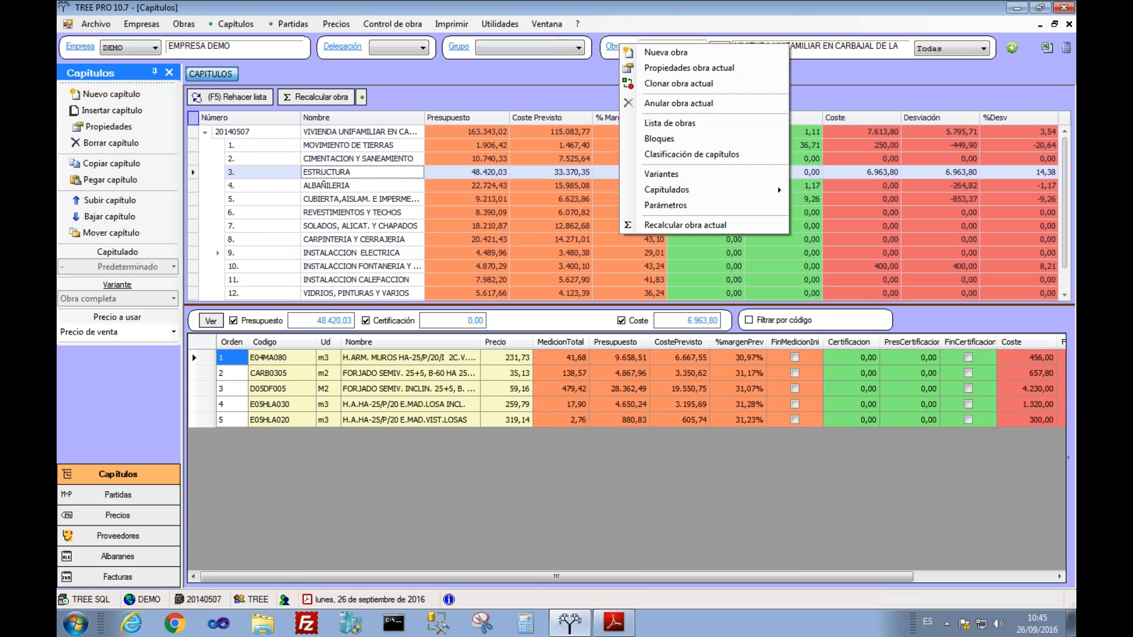
left_click(649, 50)
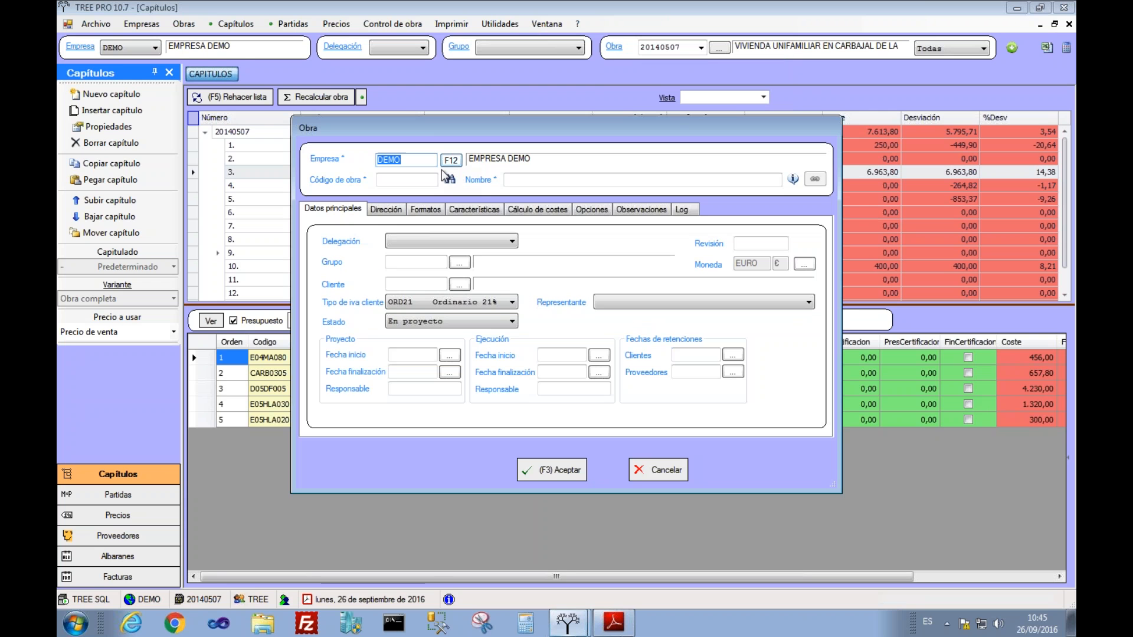
left_click(450, 179)
left_click(513, 184)
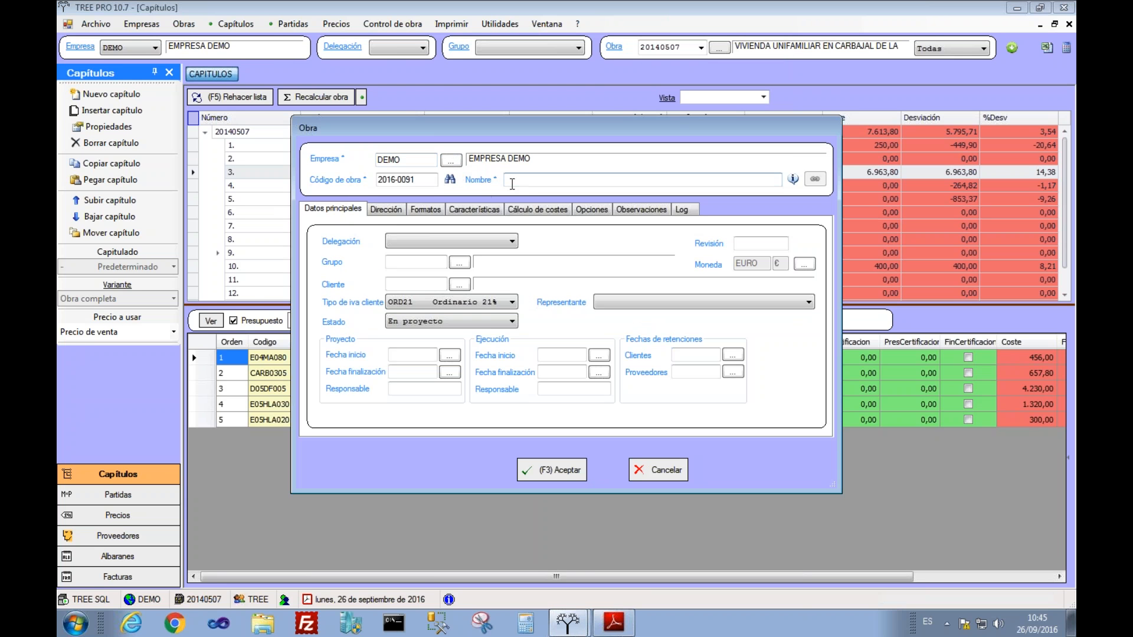
type("DEMO")
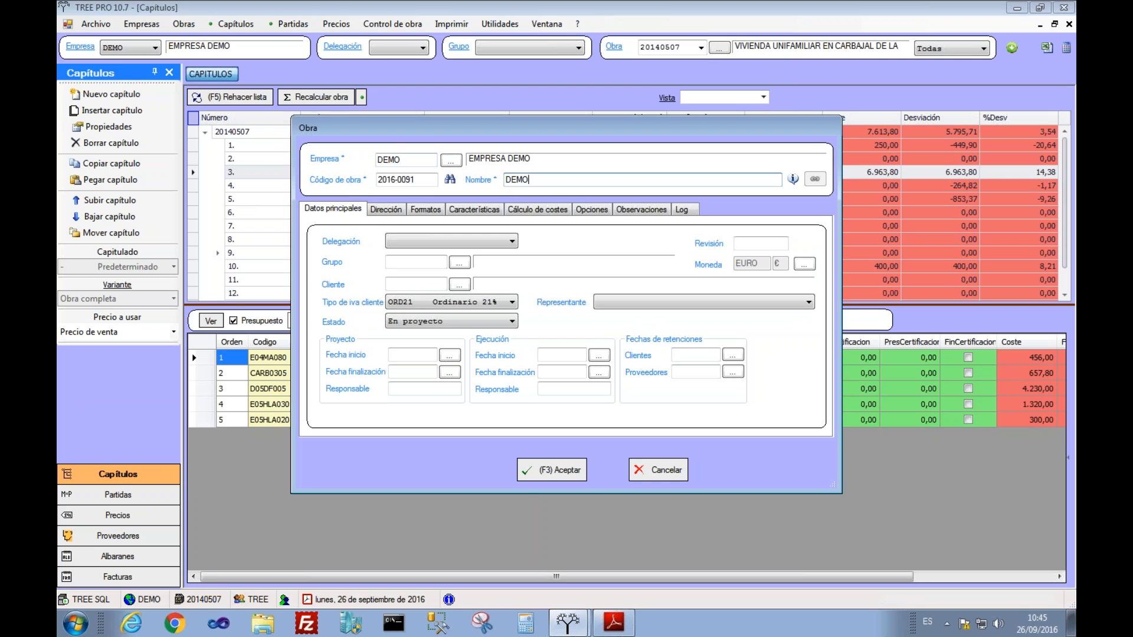
left_click(460, 284)
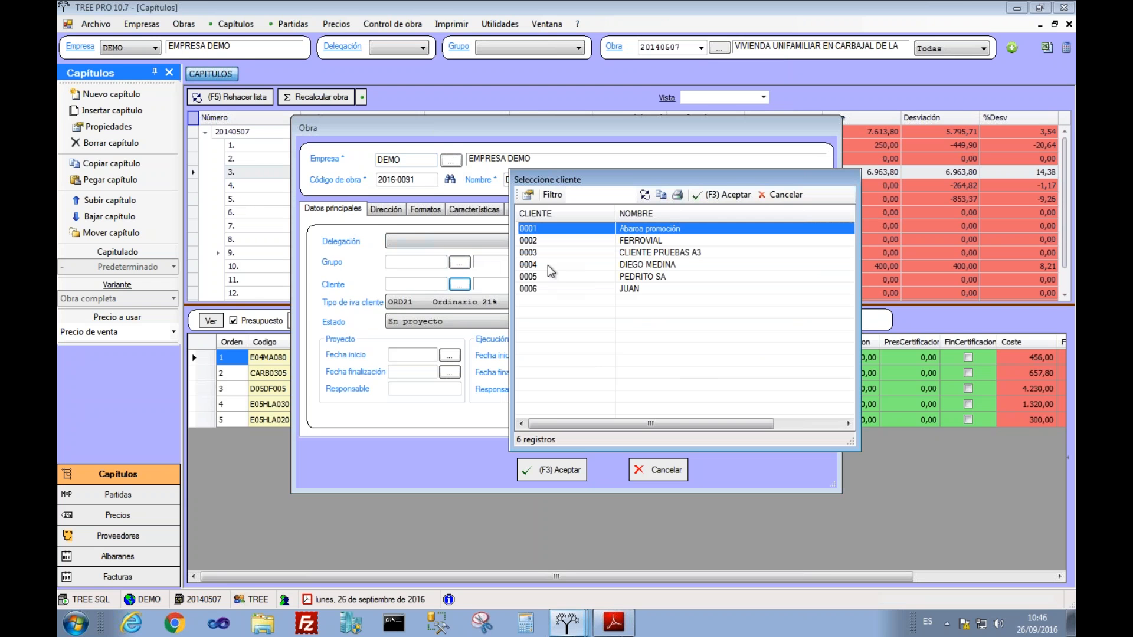
left_click(555, 241)
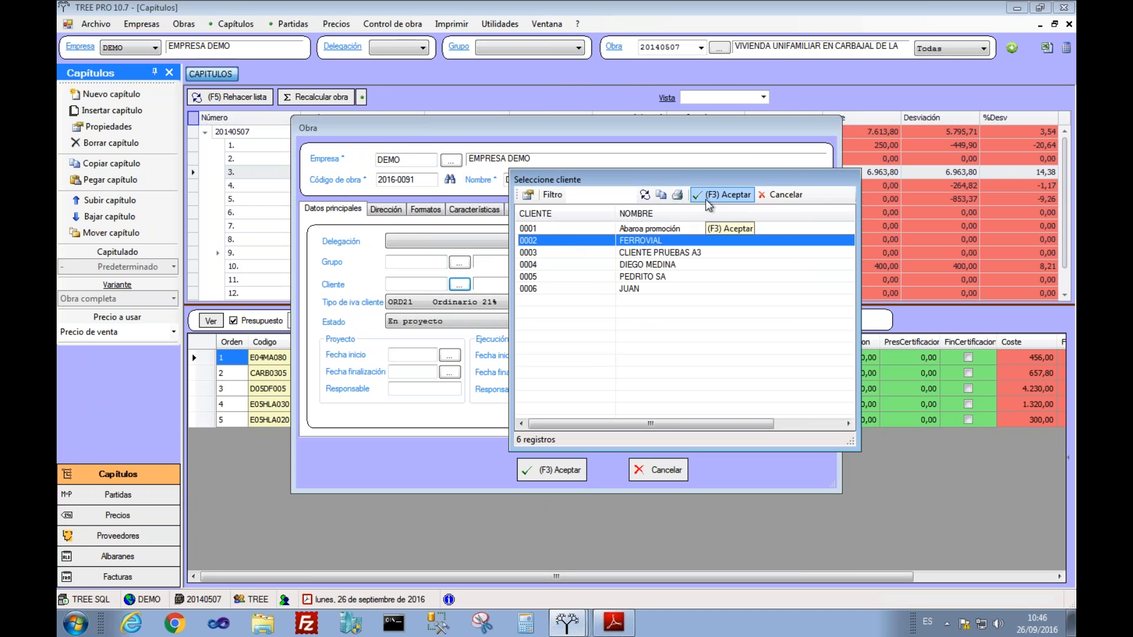
left_click(722, 195)
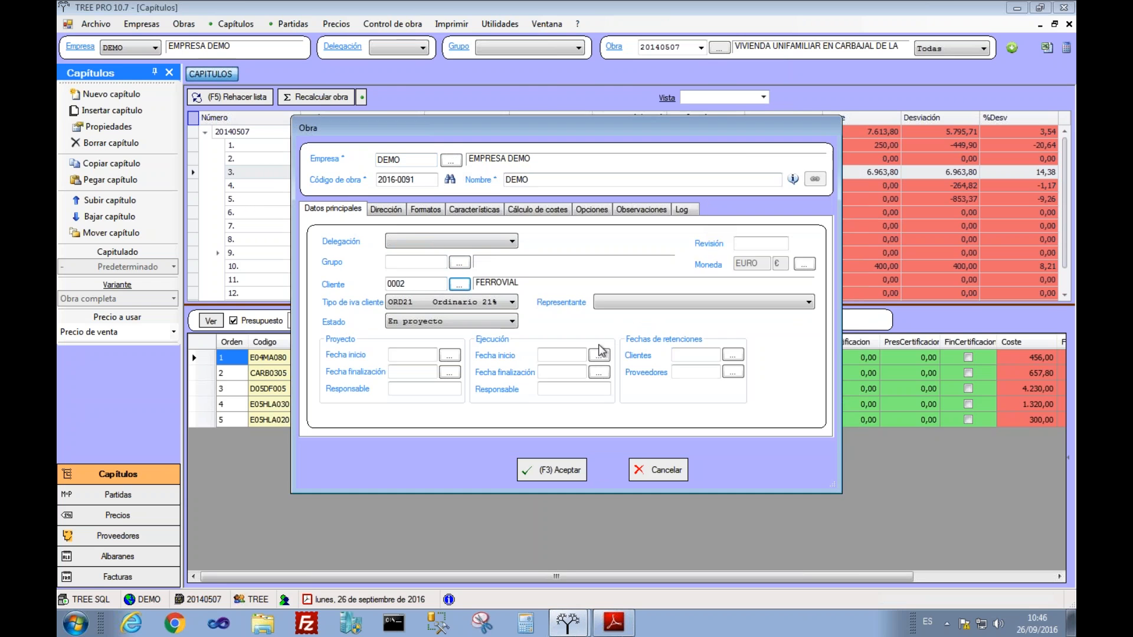
left_click(452, 355)
key("Return")
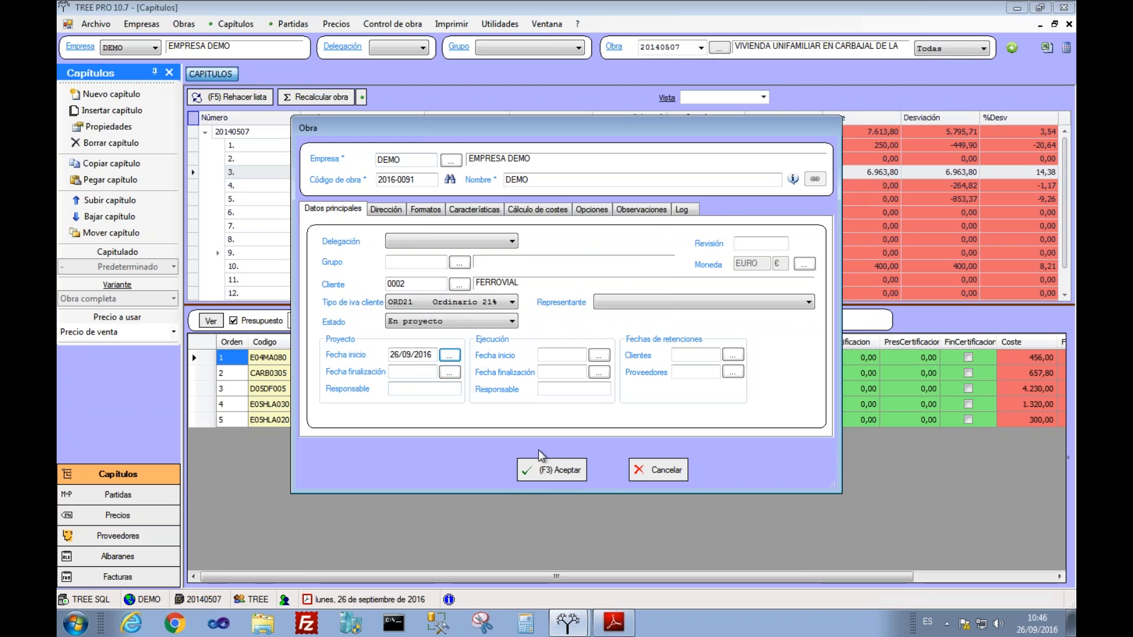
left_click(546, 469)
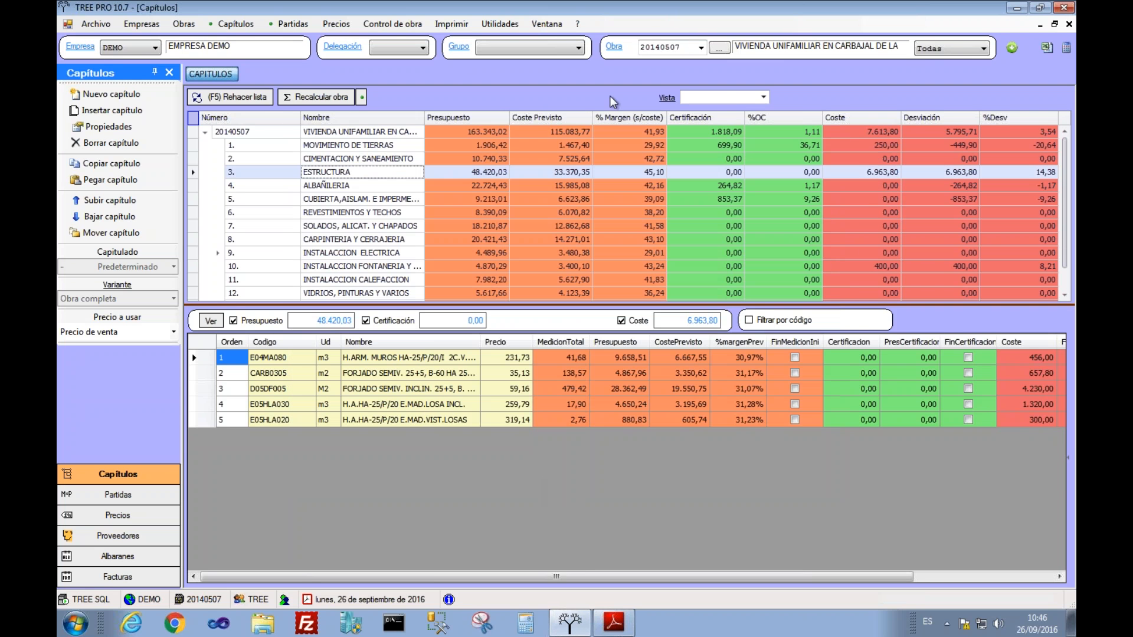
Step: Switch to project 2016-0091 DEMO and select its row
left_click(701, 48)
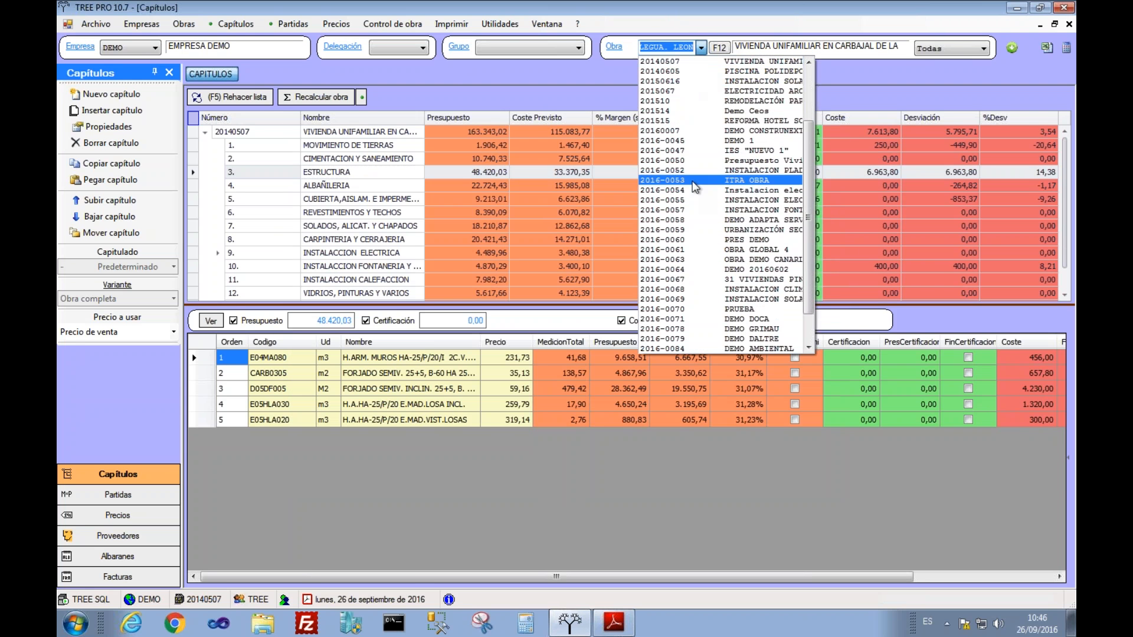
scroll(695, 236, "down", 3)
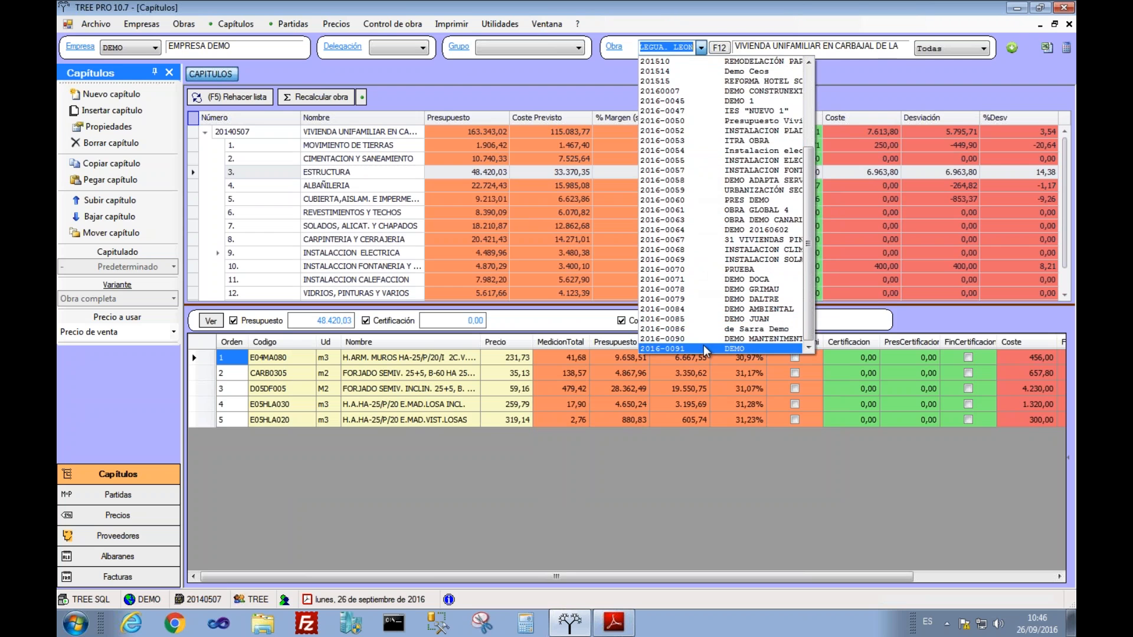
left_click(703, 345)
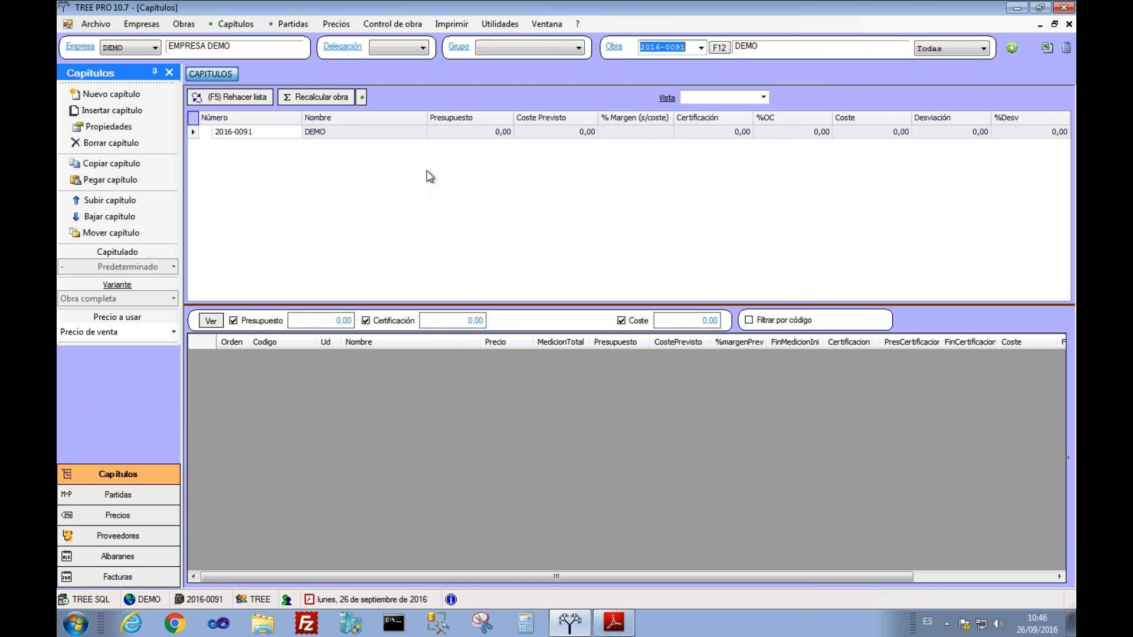
left_click(353, 133)
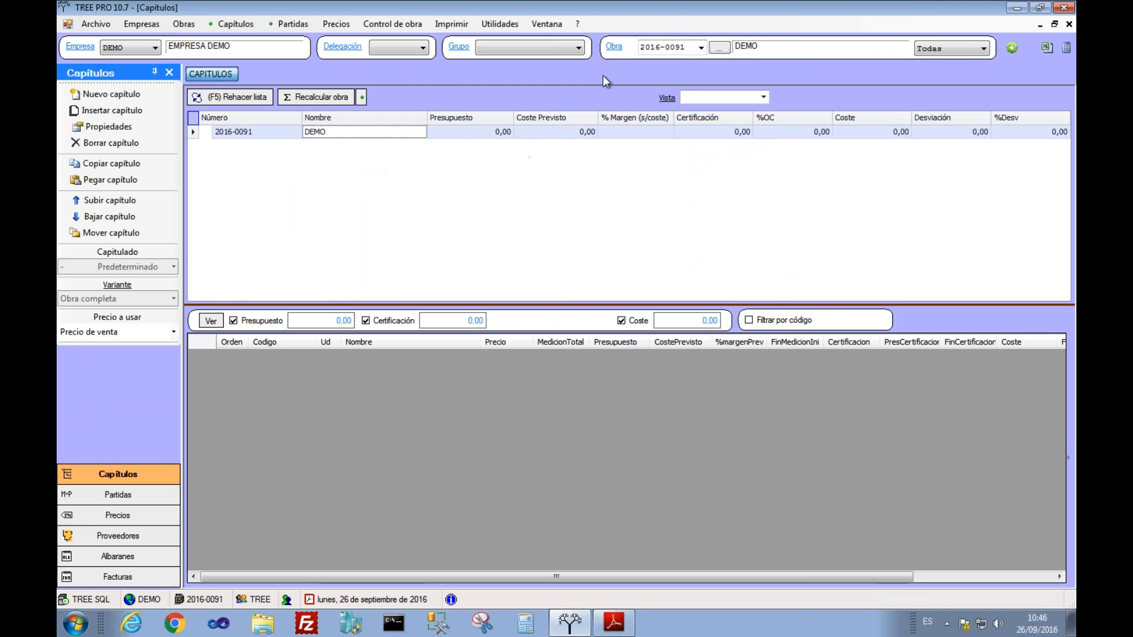
Step: Review every tab of DEMO's properties, from address through tax percentages, then return to the main data
left_click(617, 48)
left_click(690, 73)
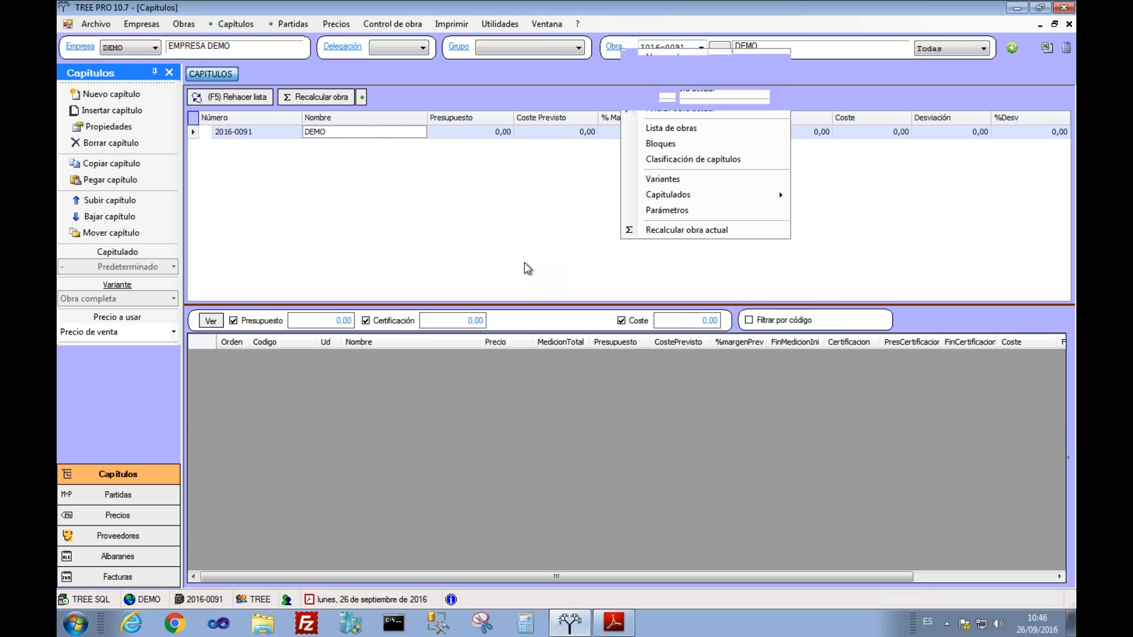
left_click(388, 209)
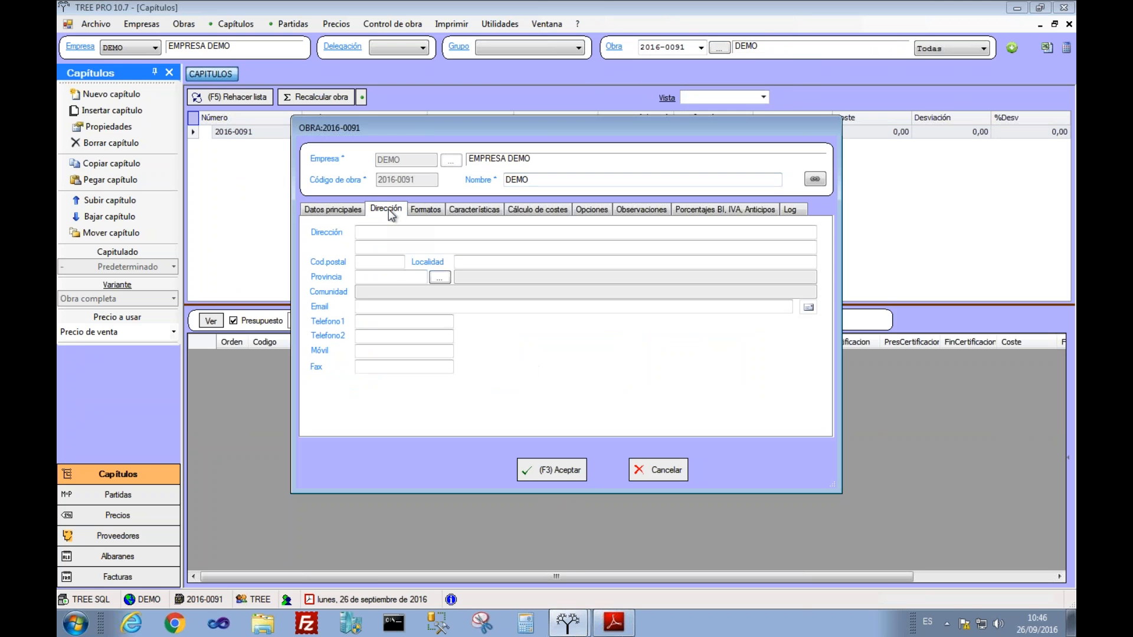
left_click(426, 210)
left_click(473, 210)
left_click(537, 209)
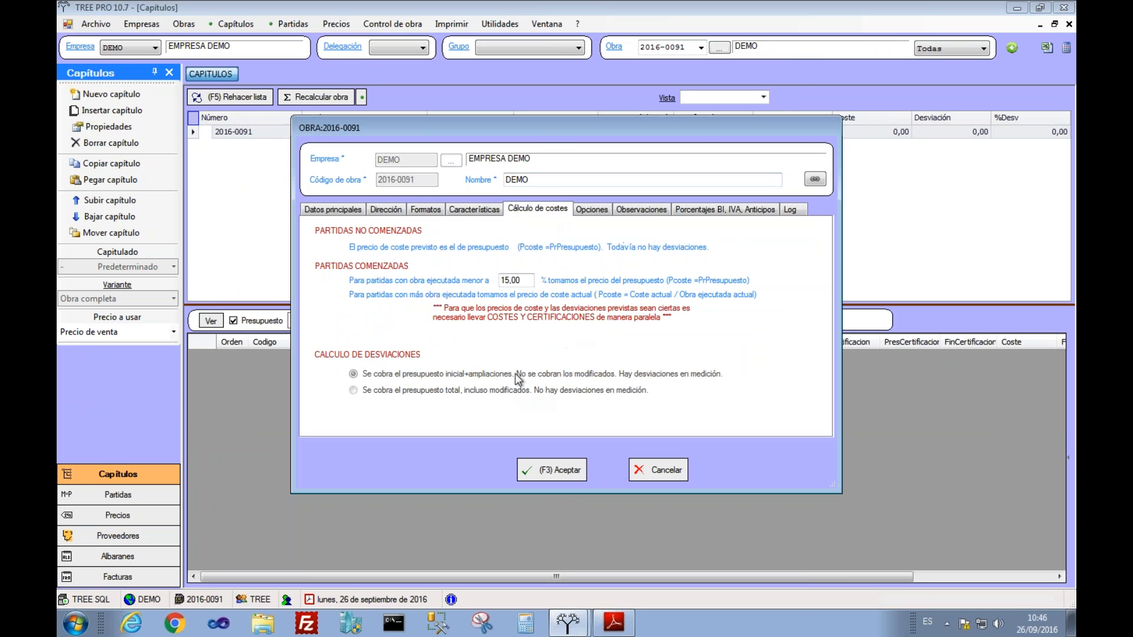
left_click(592, 210)
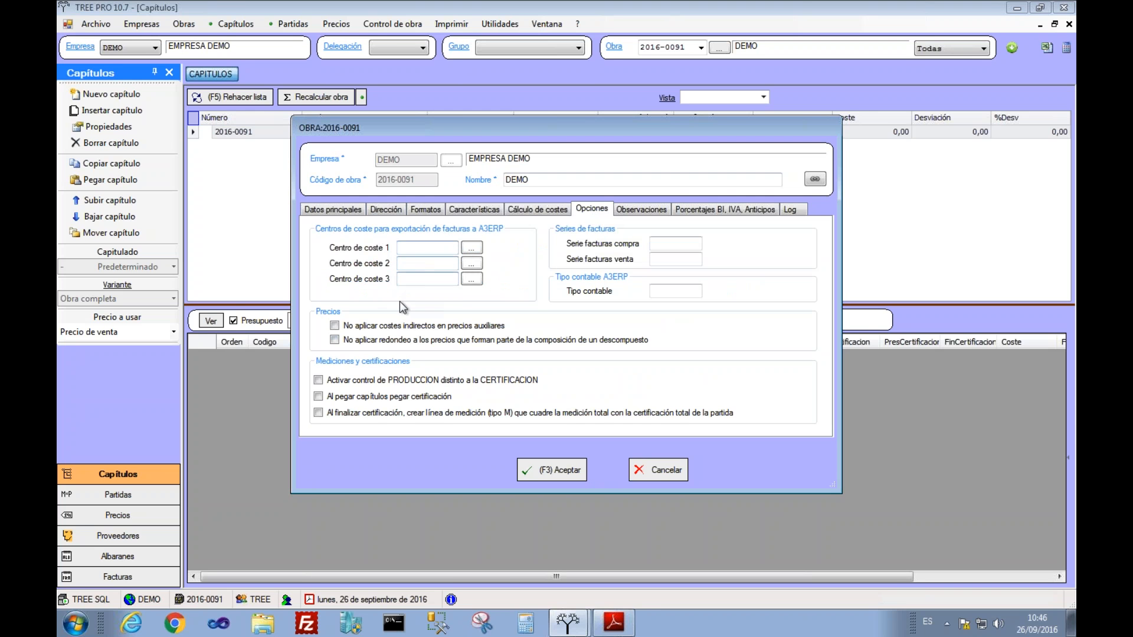
left_click(637, 210)
left_click(692, 212)
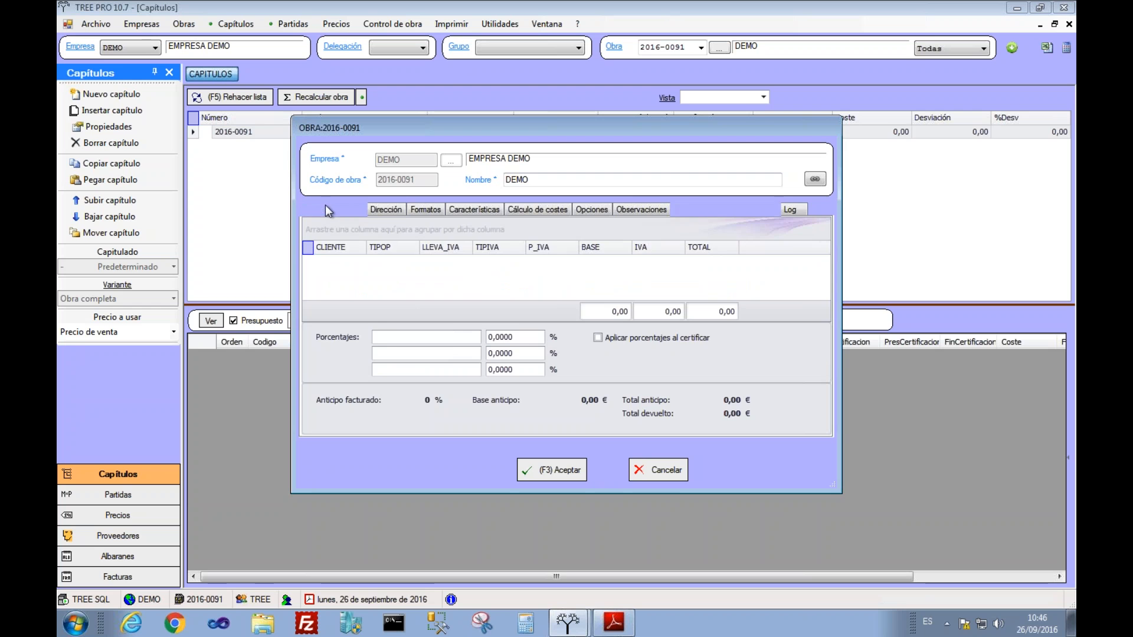
left_click(326, 210)
left_click(815, 179)
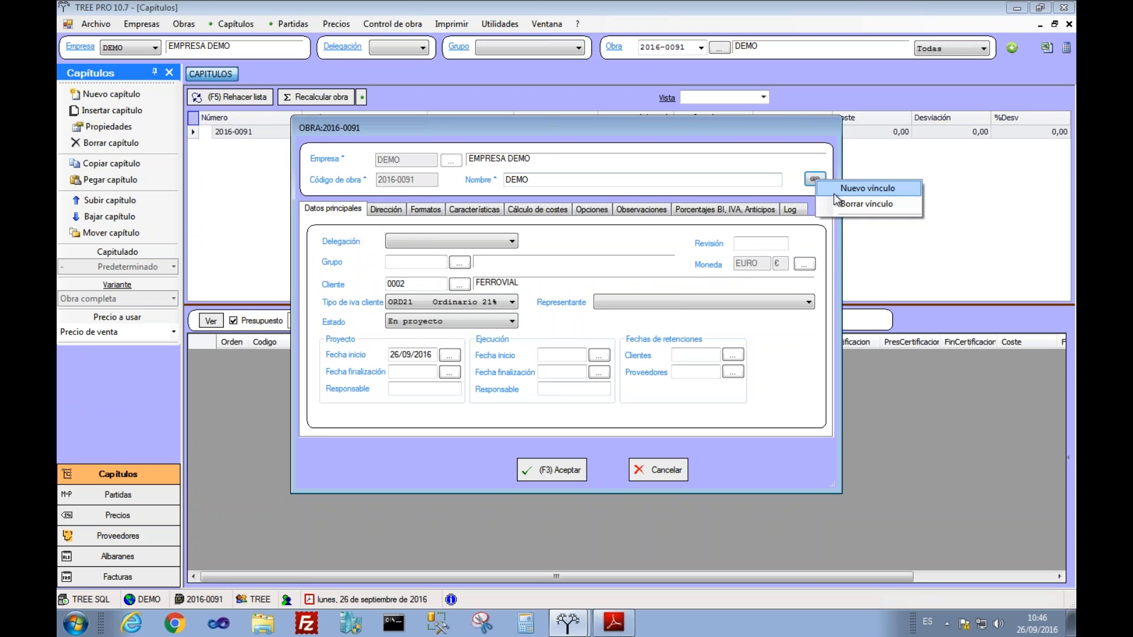
Step: Add a new single-file link pointing to kermit_wide.jpg
left_click(856, 186)
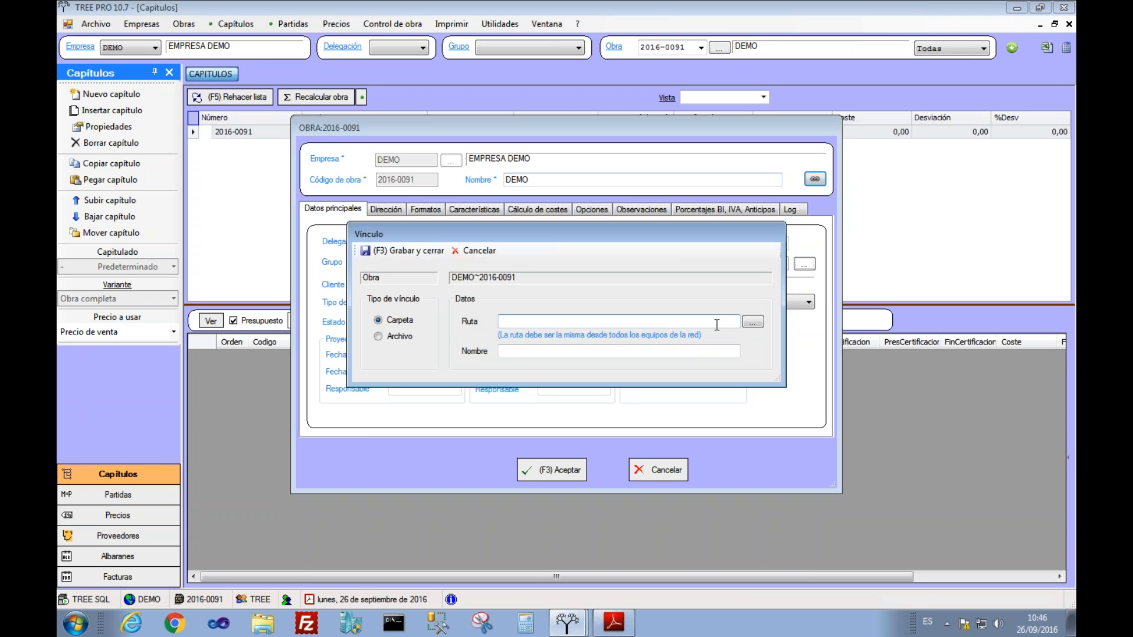
left_click(403, 337)
left_click(752, 321)
left_click(571, 278)
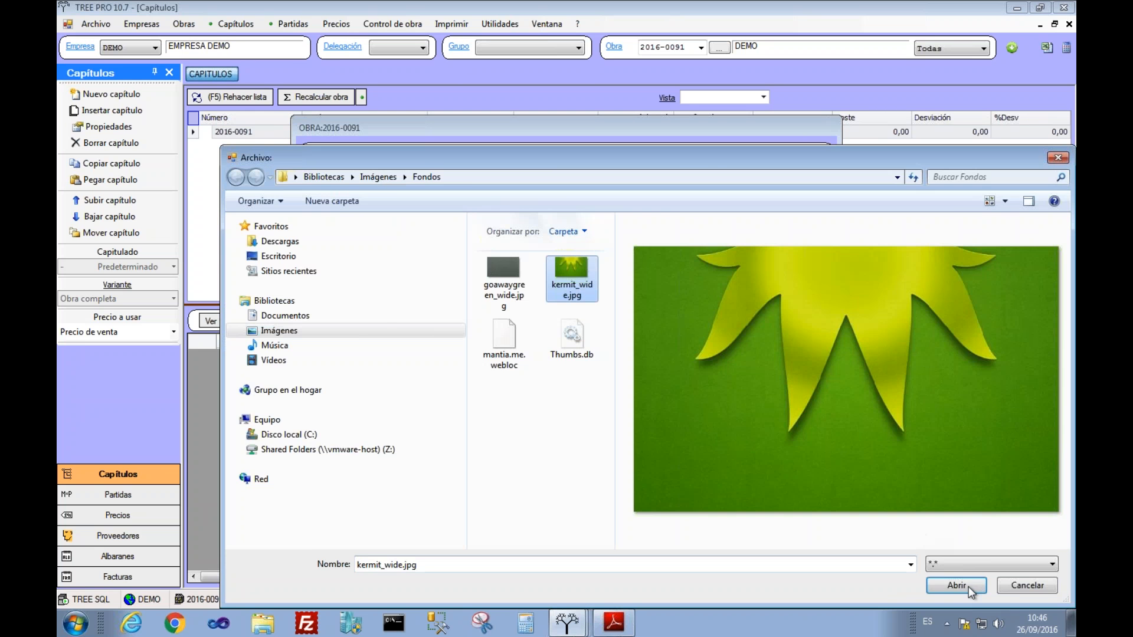
left_click(968, 587)
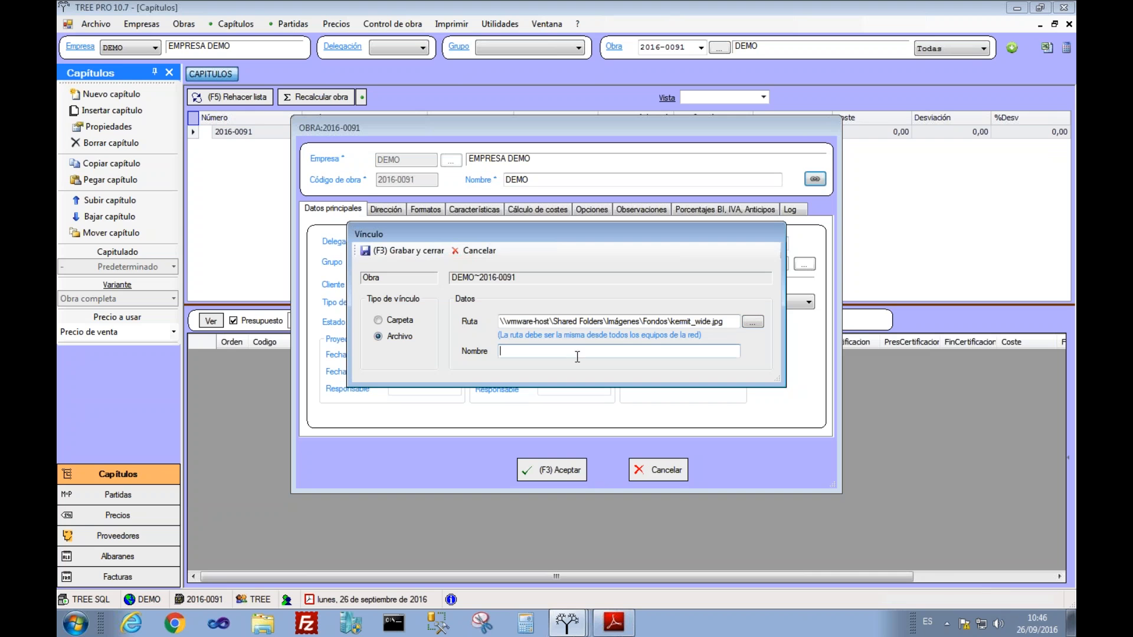
Step: Name the link FOTO AEREA, save it, and open the linked file
type("pLANO")
key("BackSpace")
key("BackSpace")
key("BackSpace")
key("BackSpace")
type("OTO AEREA")
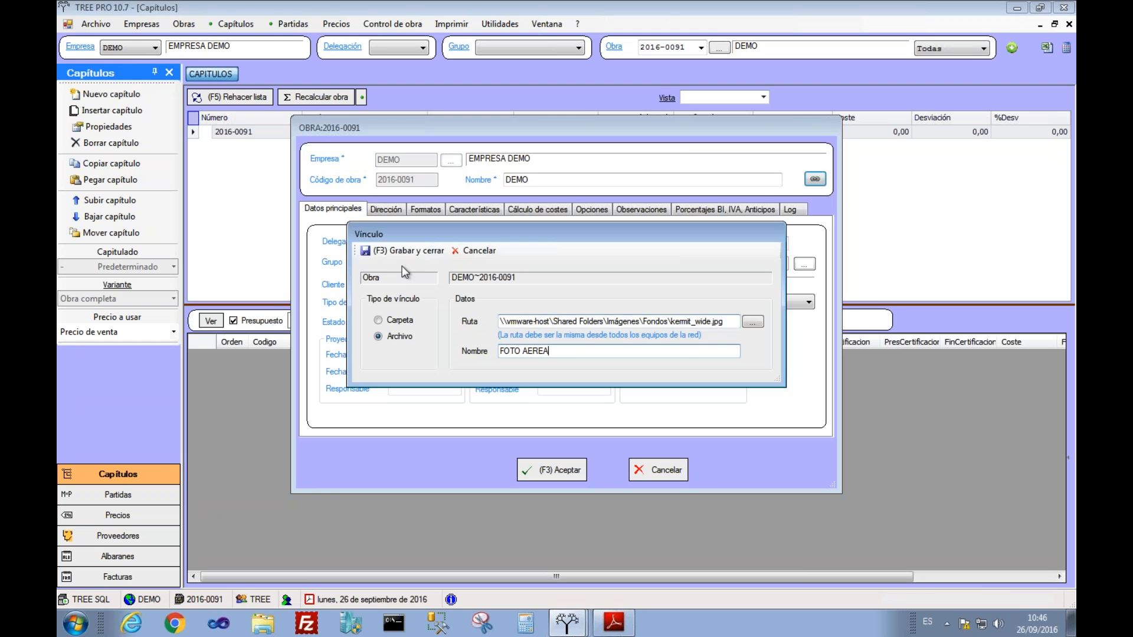
left_click(381, 250)
left_click(814, 179)
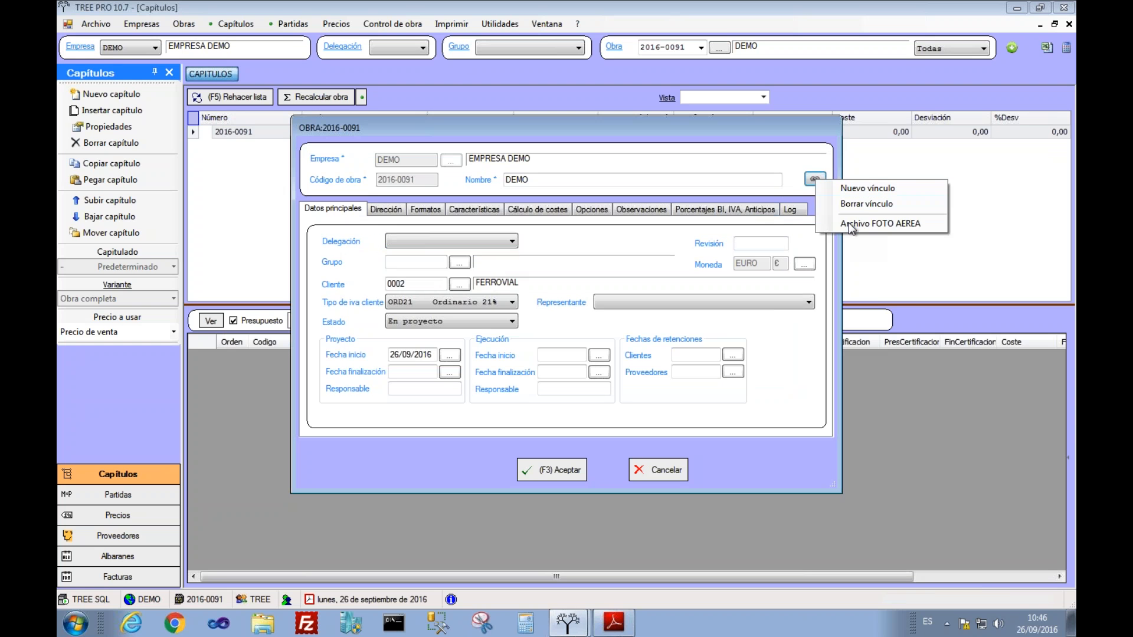
left_click(848, 222)
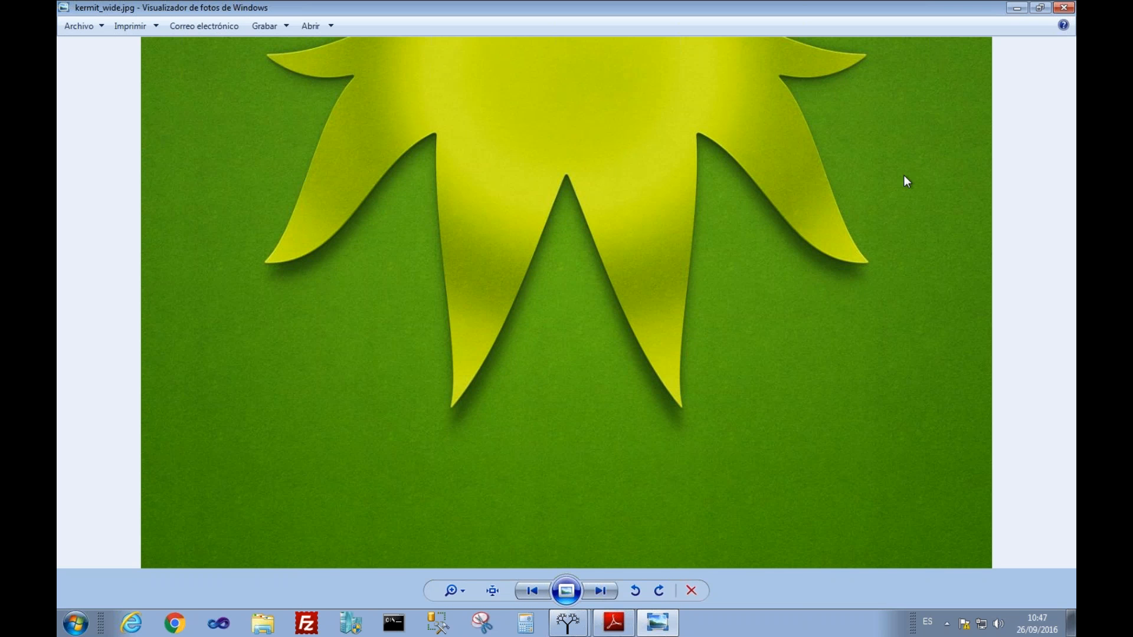
Step: Close the Windows Photo Viewer showing kermit_wide.jpg
left_click(1064, 8)
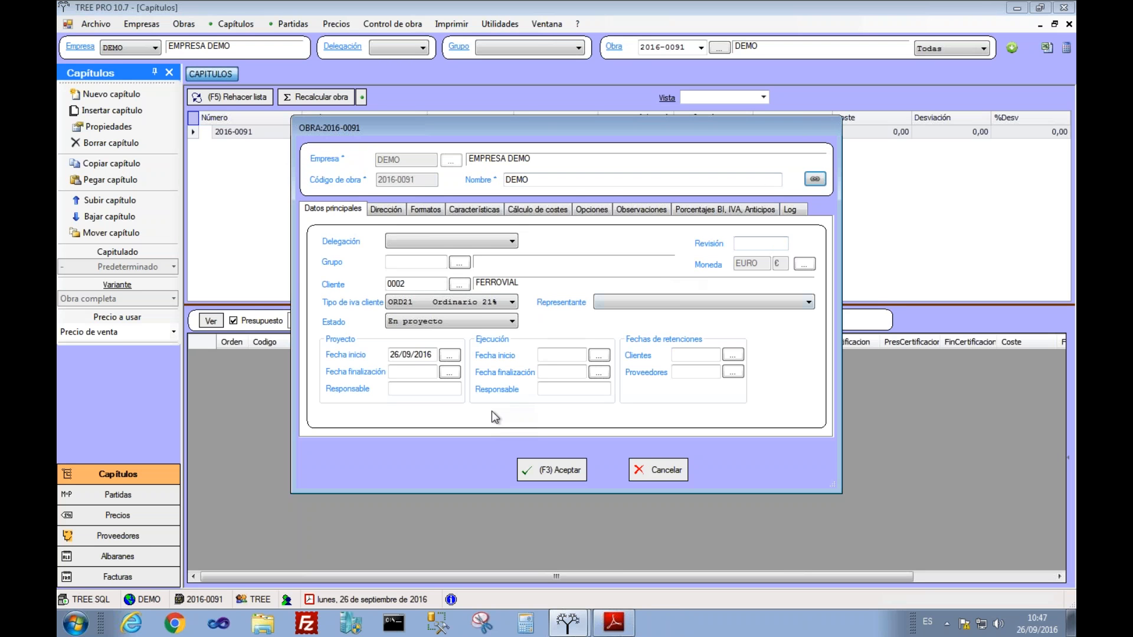
Step: Close the project properties and add chapter MOV TIERRAS to DEMO
left_click(552, 470)
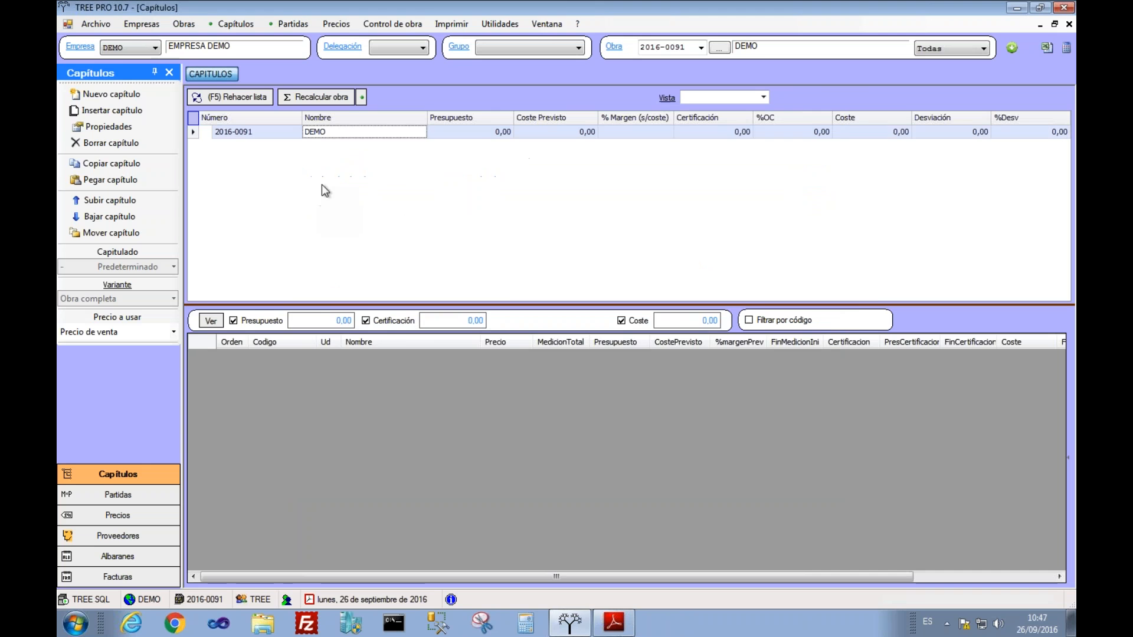
right_click(336, 134)
left_click(358, 144)
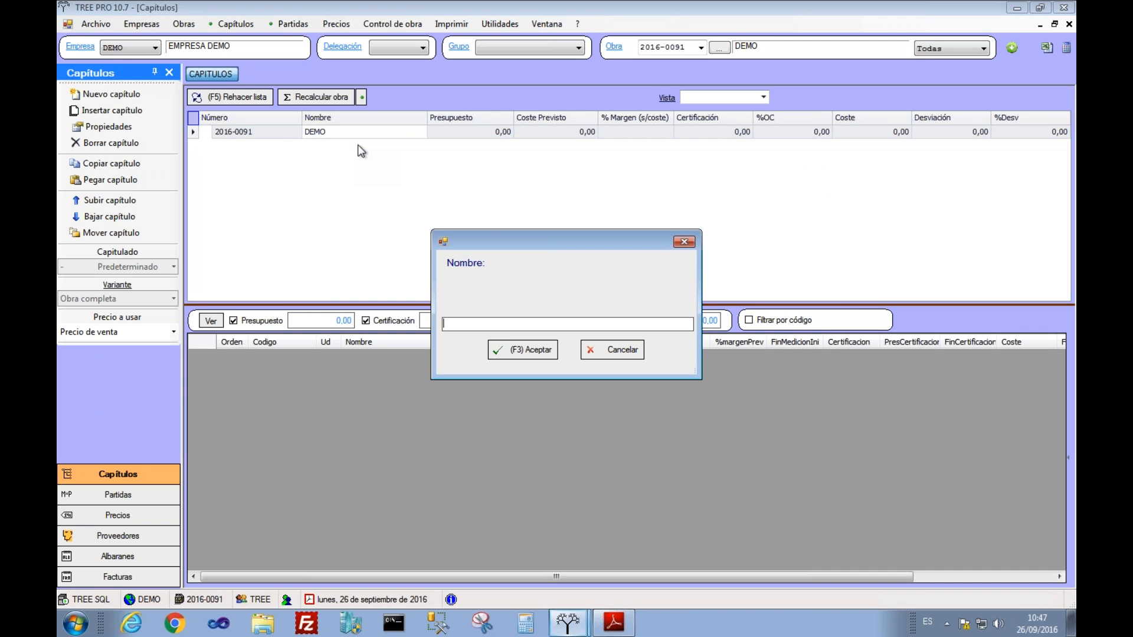
type("MOV TIERRAS")
key("Return")
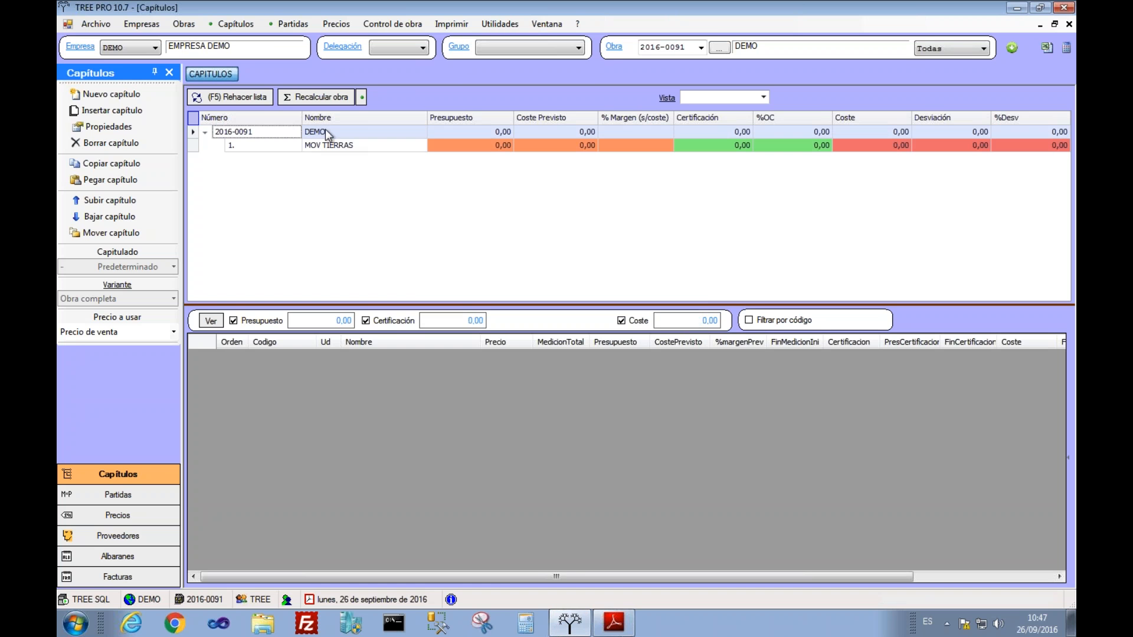
Step: Add a second chapter named CIMENTACIONES and select it
right_click(324, 129)
left_click(346, 137)
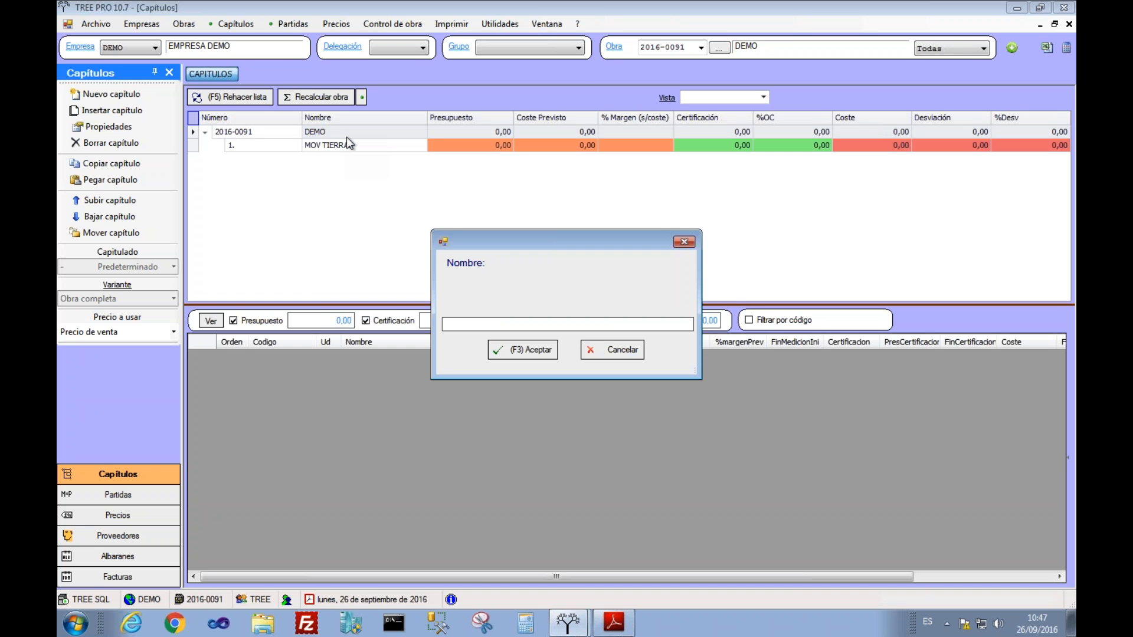
type("COMENTACIONES")
key("Left")
key("Left")
key("Left")
key("Left")
key("BackSpace")
type("I")
left_click(525, 350)
left_click(406, 164)
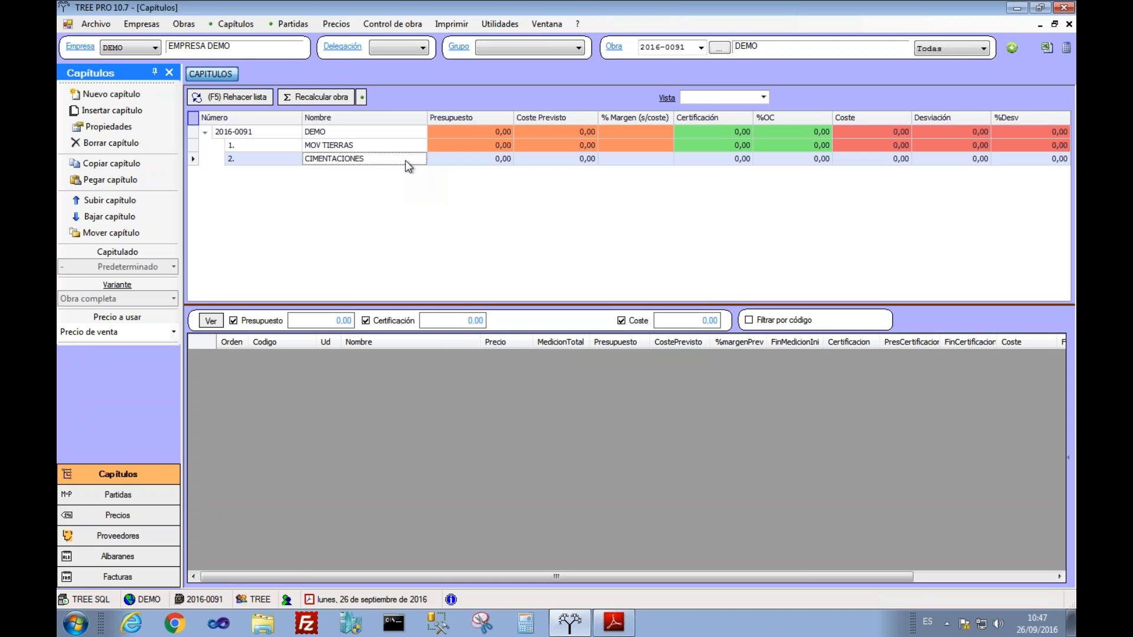
Step: Enter new price DOO00, unit M3, name EXCAVACION, cost 3,4, decomposed type, and save it
left_click(336, 24)
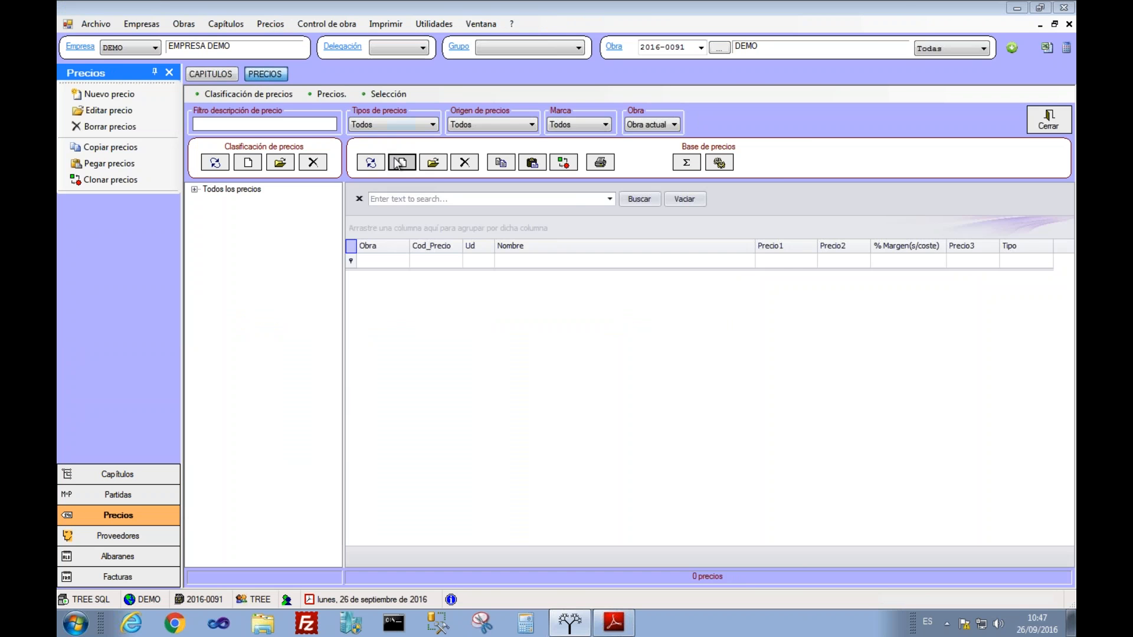
left_click(398, 162)
type("D")
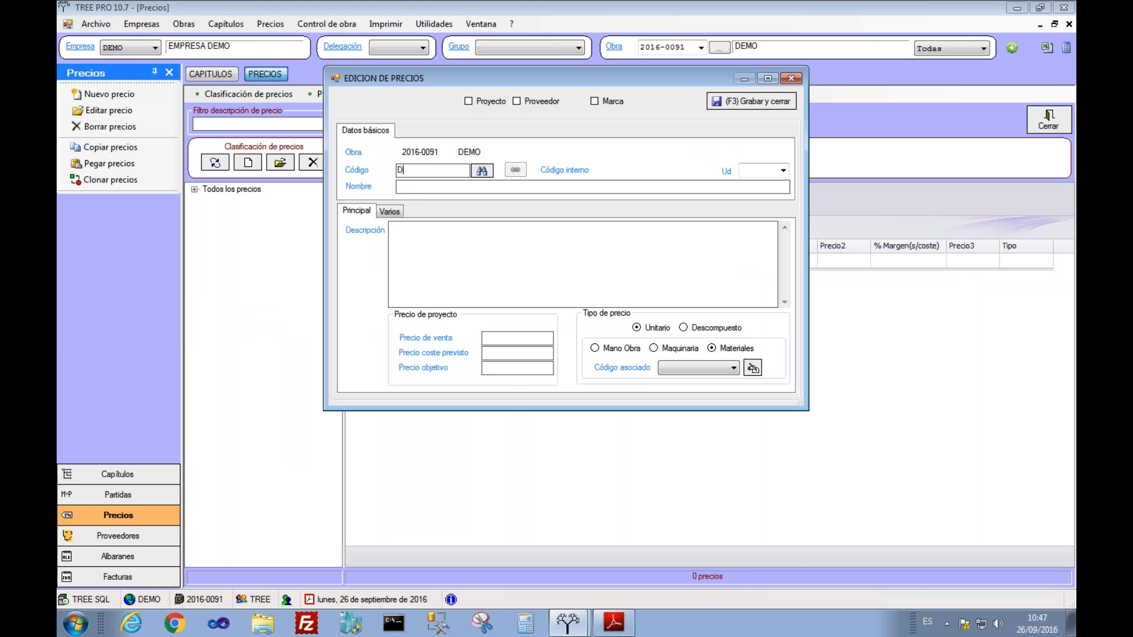
type("OO00")
type("M3")
type("EXCAV")
type("ACION")
key("Tab")
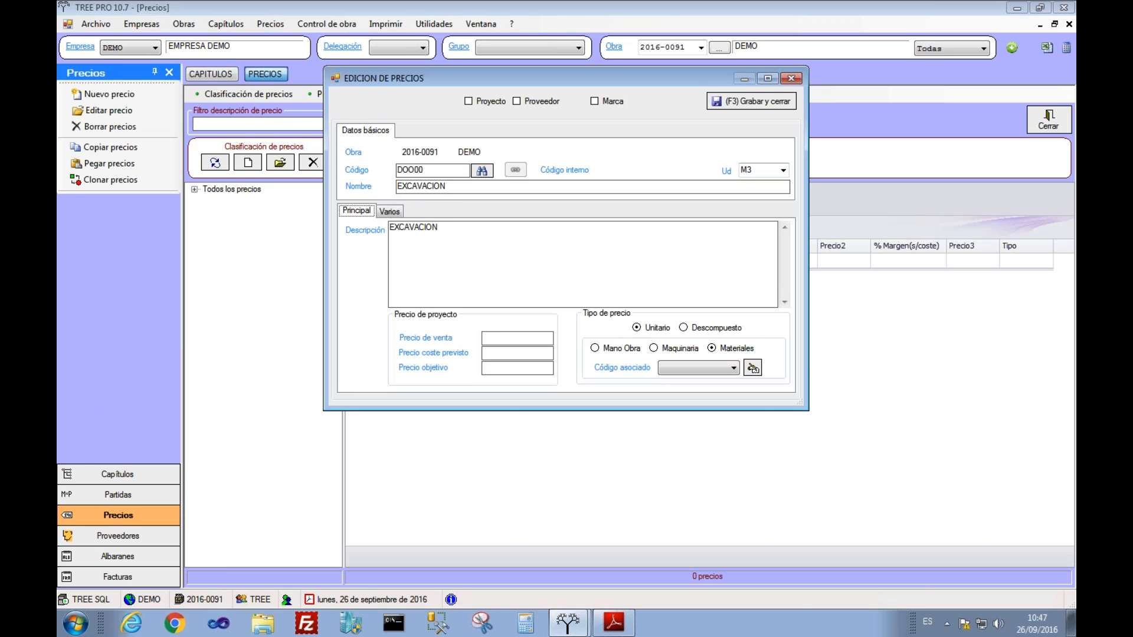
key("Tab")
type("3,4*1,3")
left_click(696, 329)
left_click(750, 105)
Step: Refresh the price list and select chapter MOV TIERRAS in the chapters view
left_click(371, 164)
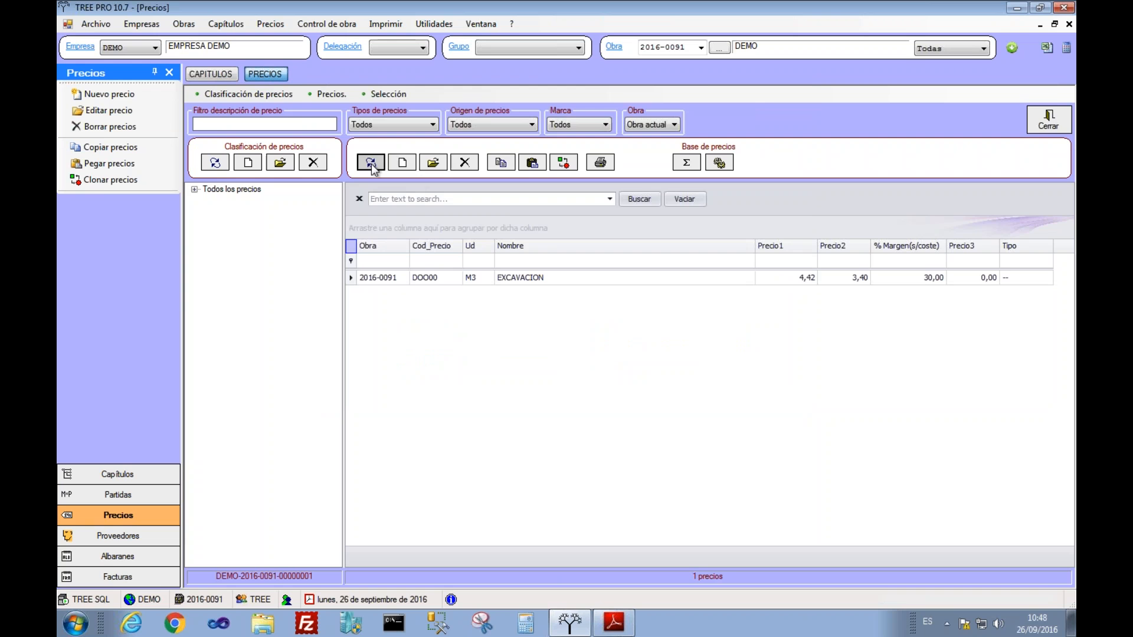
left_click(208, 77)
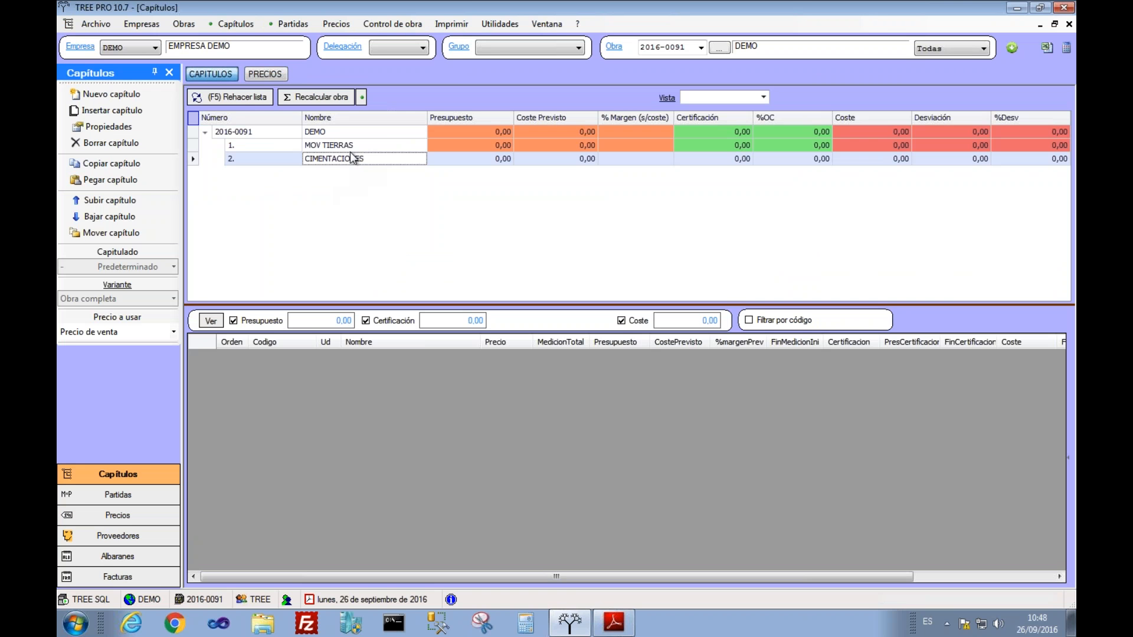
left_click(348, 146)
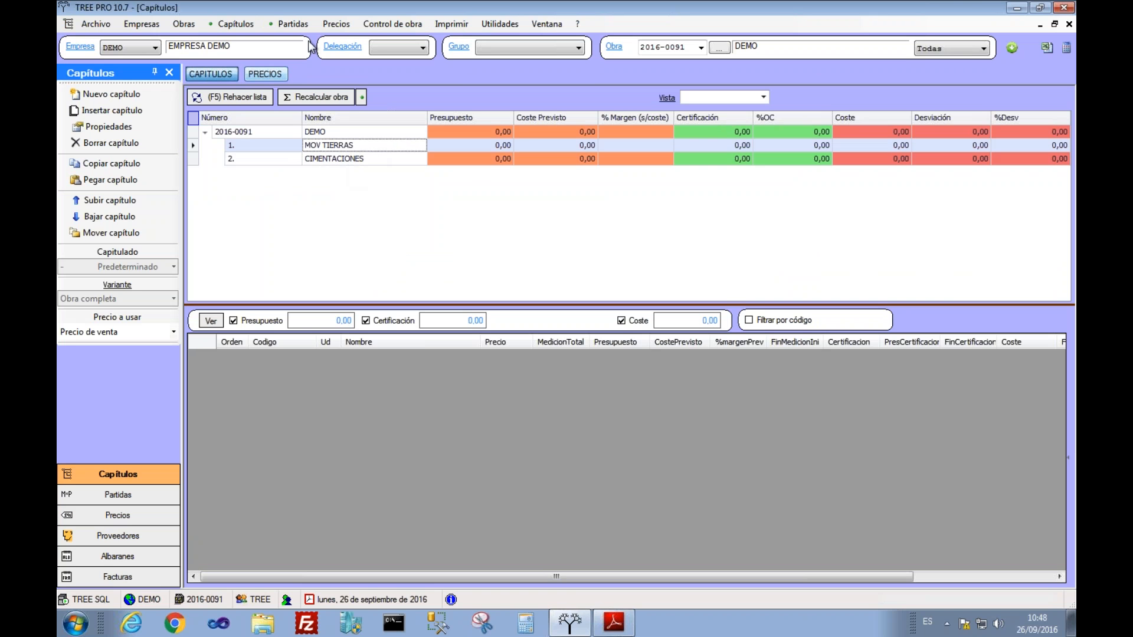
left_click(336, 25)
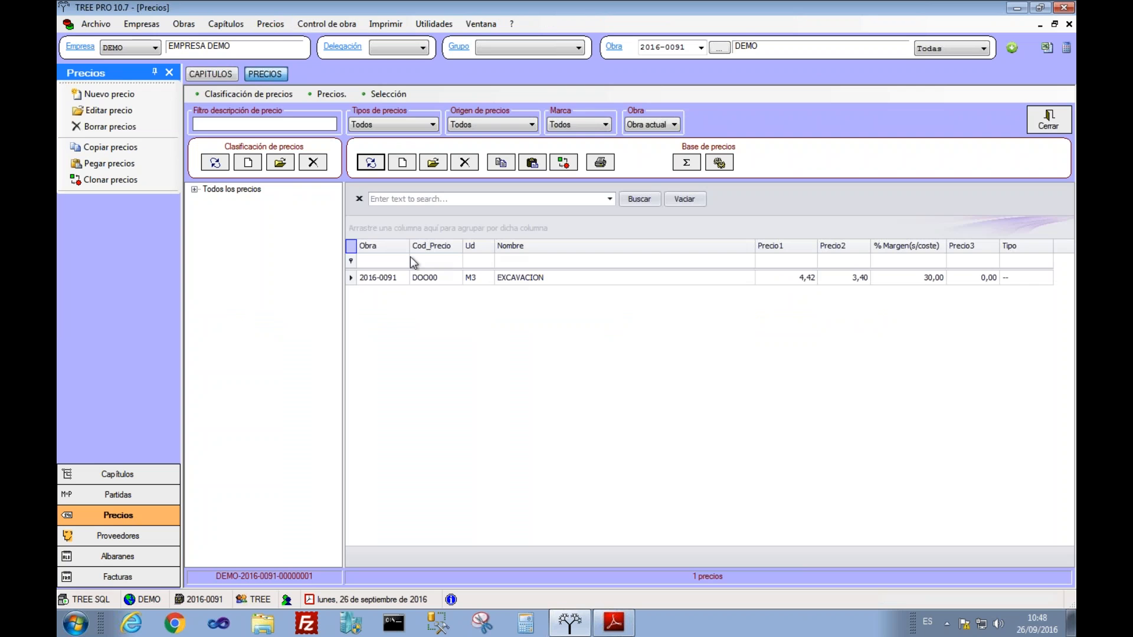
left_click(225, 26)
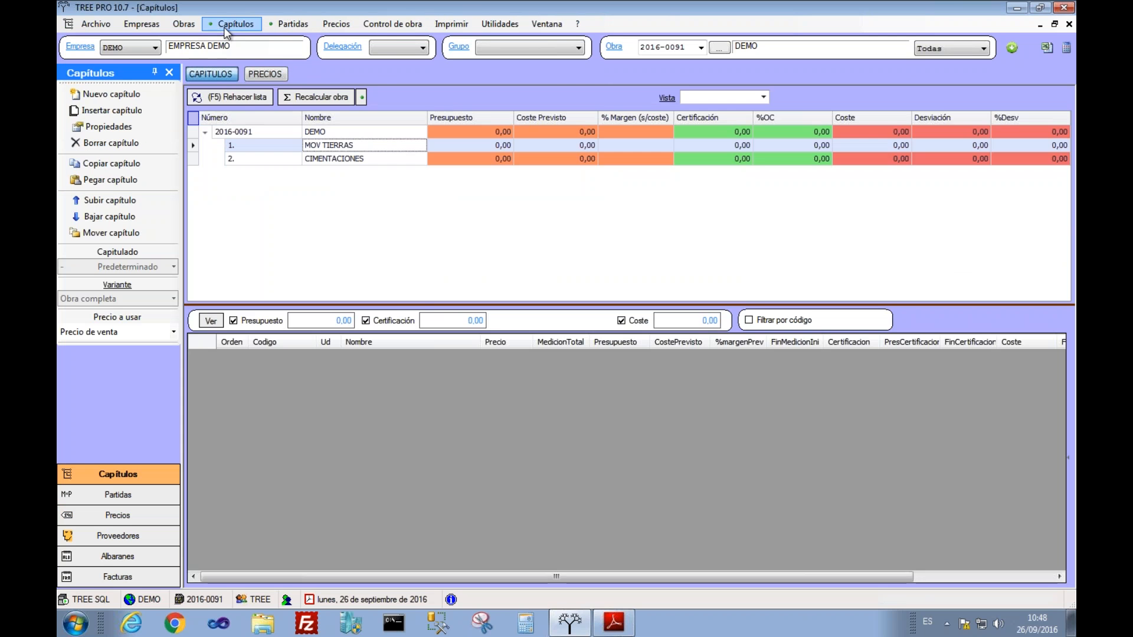
Step: Add EXCAVACION as a new item of MOV TIERRAS and open its measurement lines
right_click(335, 380)
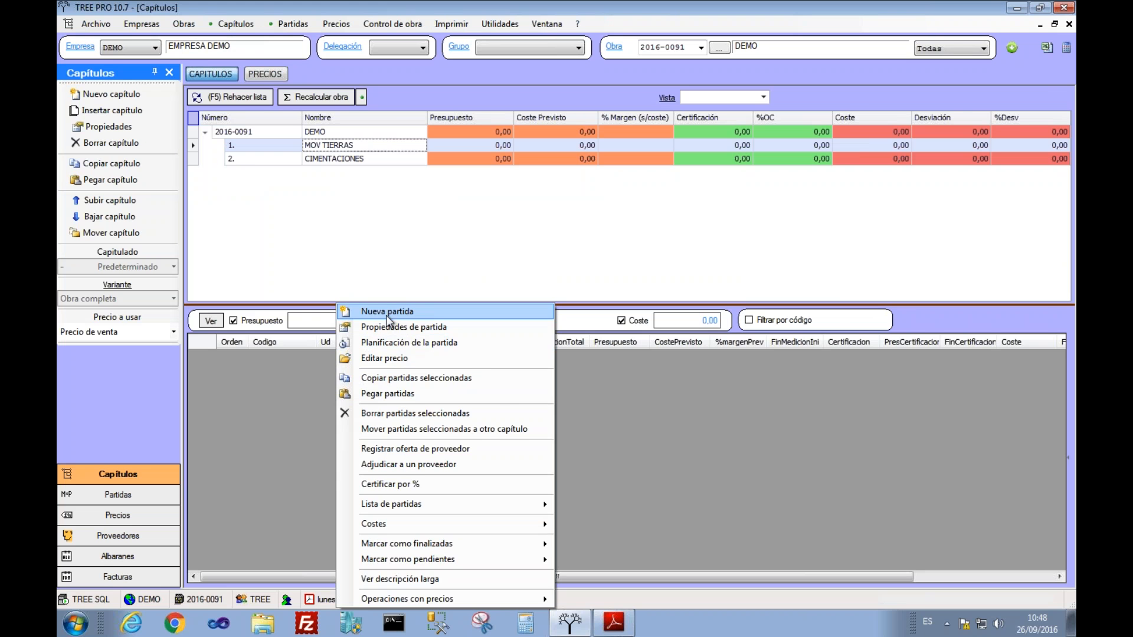
left_click(386, 315)
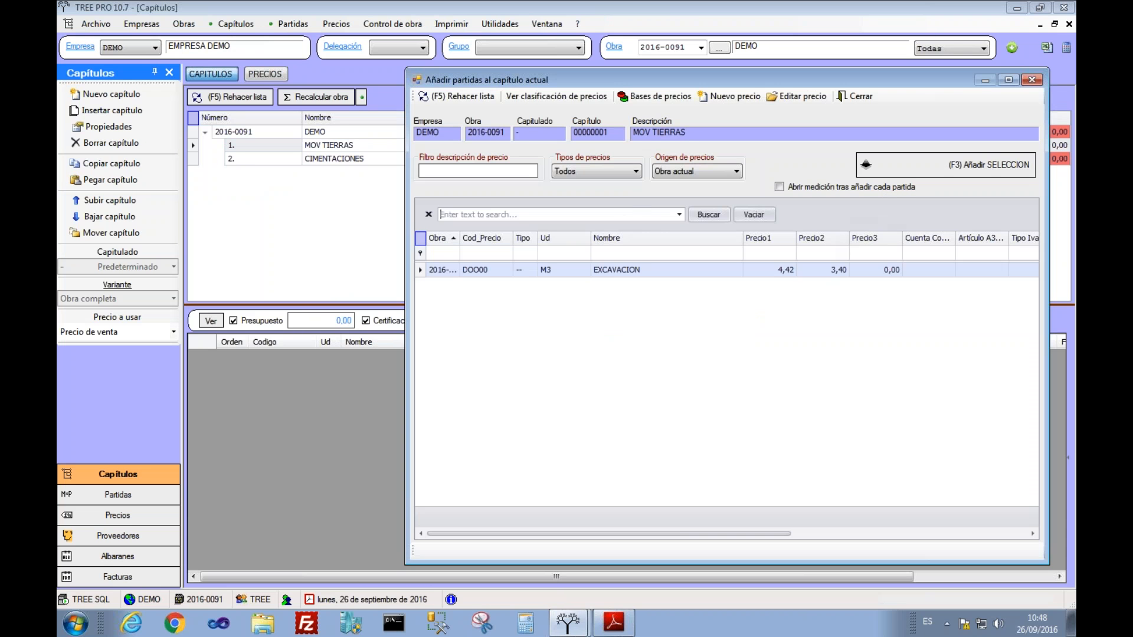
left_click(893, 171)
left_click(855, 99)
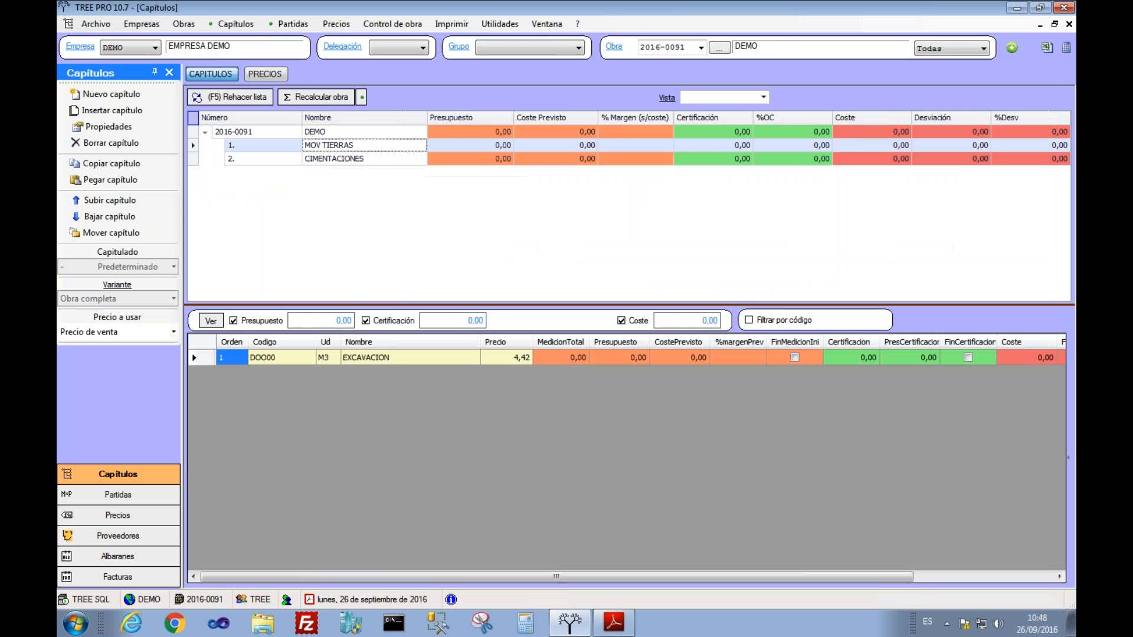
double_click(568, 359)
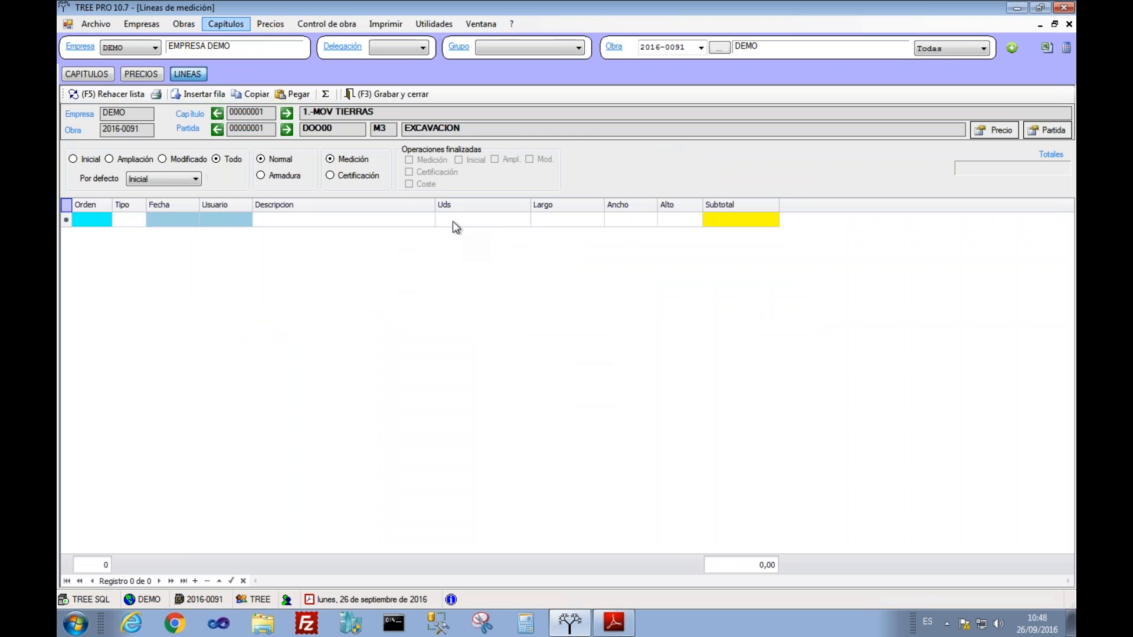
Step: Enter 4000+200 units for EXCAVACION, save the lines, and recalculate the project
left_click(452, 221)
type("4000")
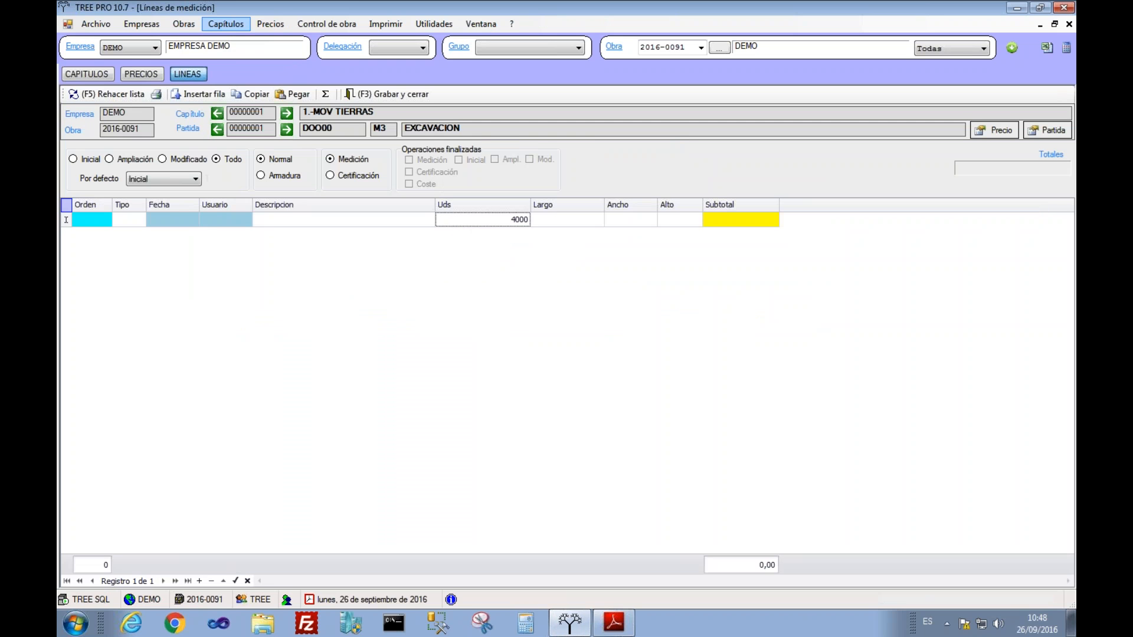
type("+200")
key("Tab")
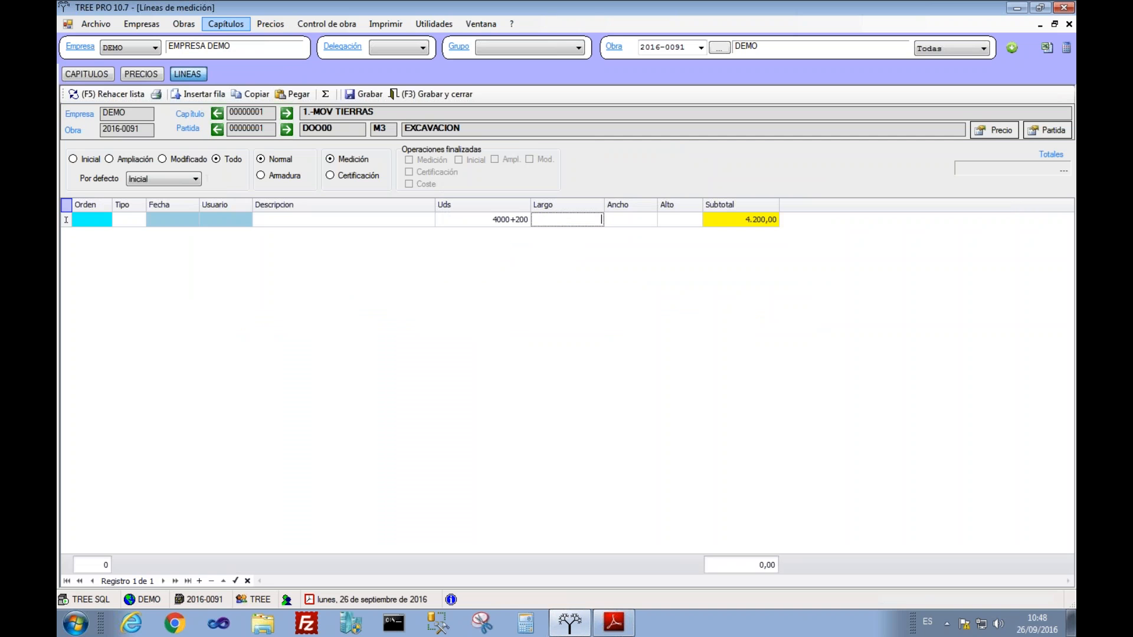
left_click(420, 94)
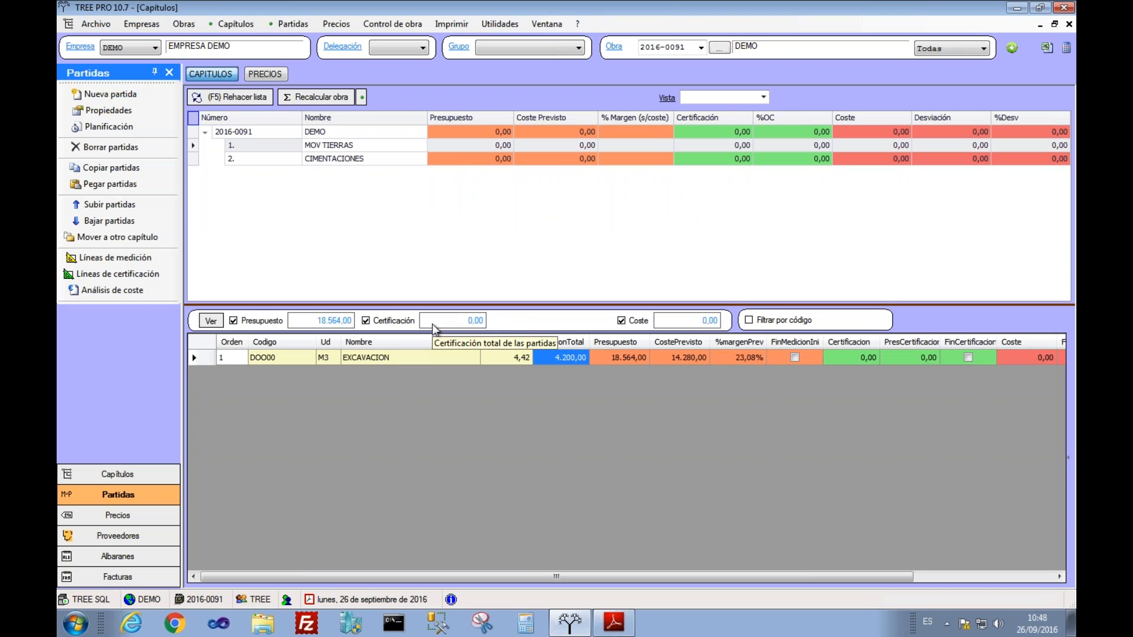
left_click(300, 97)
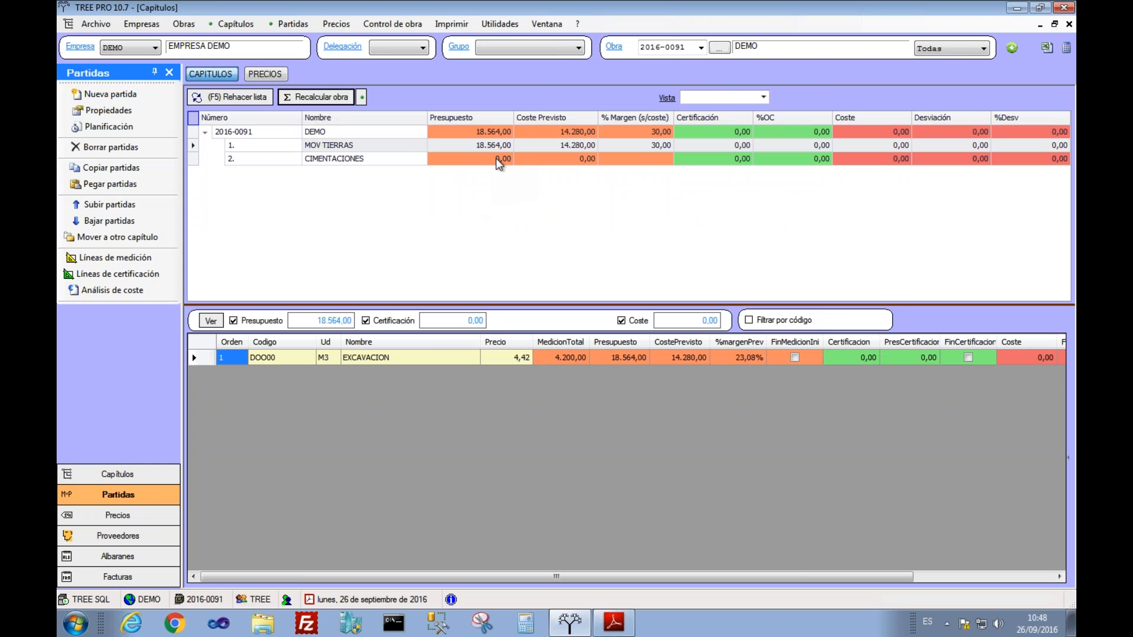
left_click(700, 47)
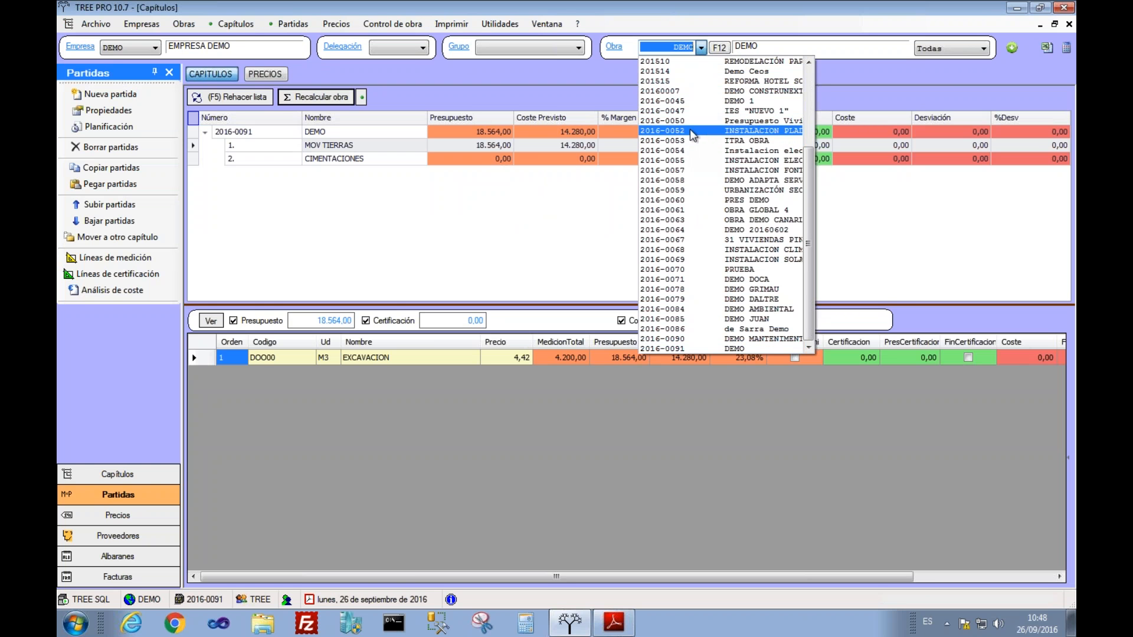
Step: Copy item C0802 SOLADO BALDOSA GRES CERÁMICO from project 2016-0057, then switch back to 2016-0091 DEMO
left_click(689, 170)
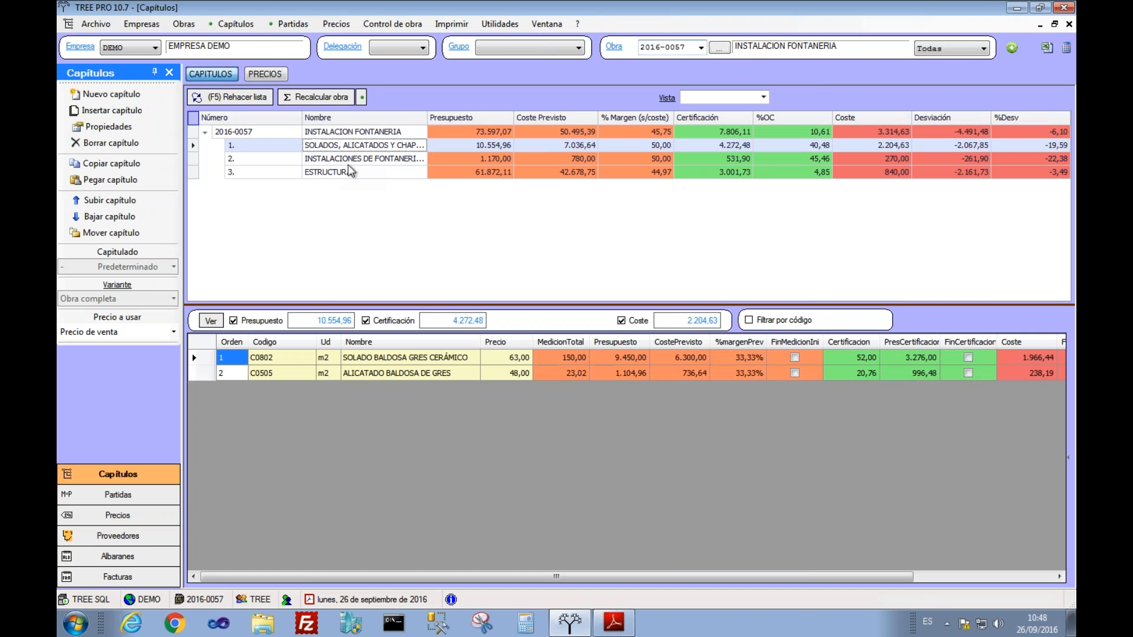
left_click(203, 359)
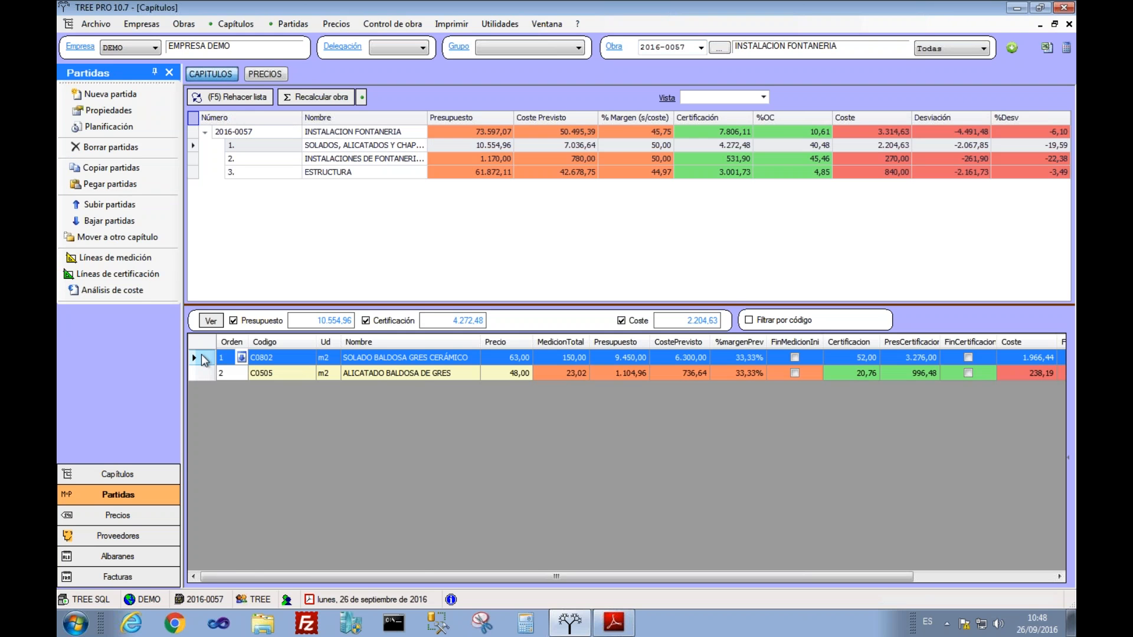
right_click(204, 359)
left_click(265, 374)
left_click(701, 48)
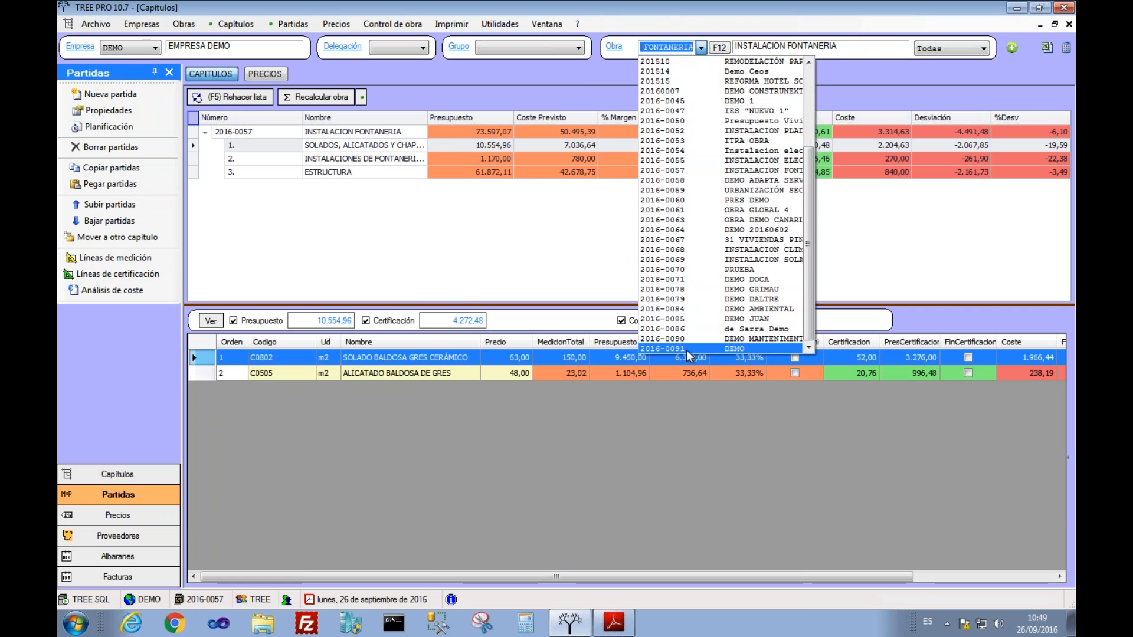
left_click(686, 349)
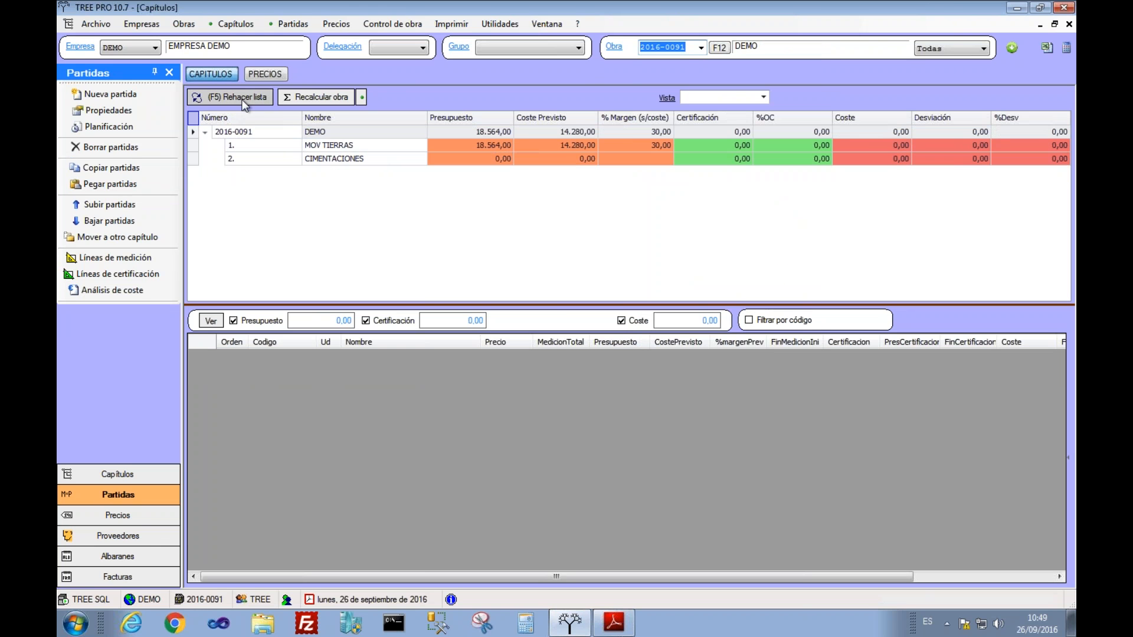
Step: Add a new chapter named ALBAÑILERIA to the DEMO project
right_click(258, 133)
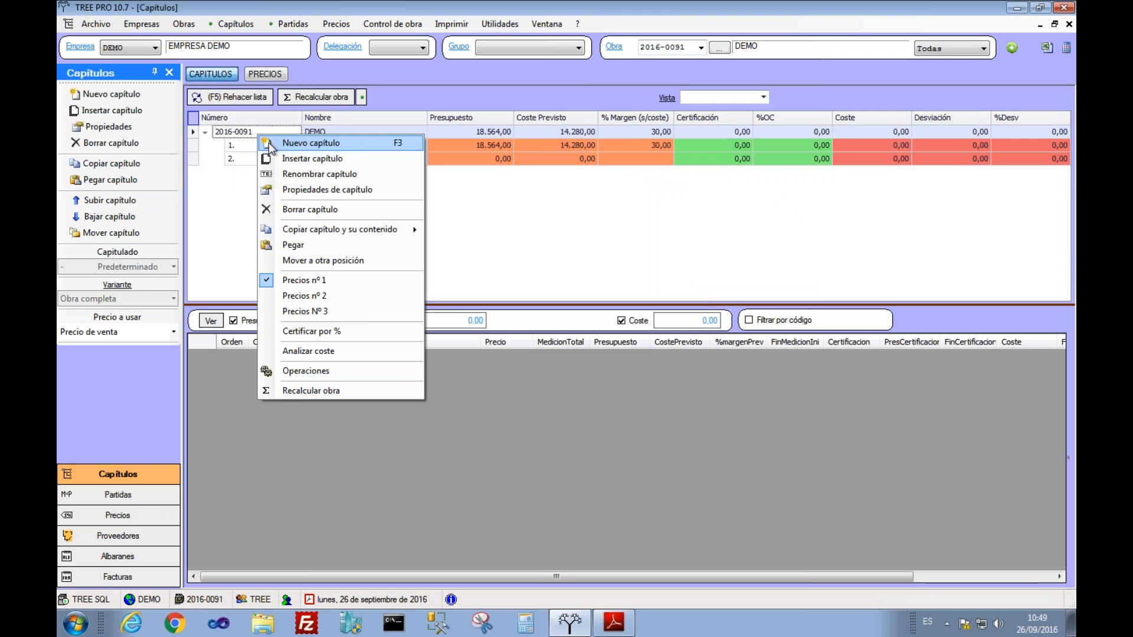
left_click(311, 142)
type("ALBAÑILERIA")
key("Return")
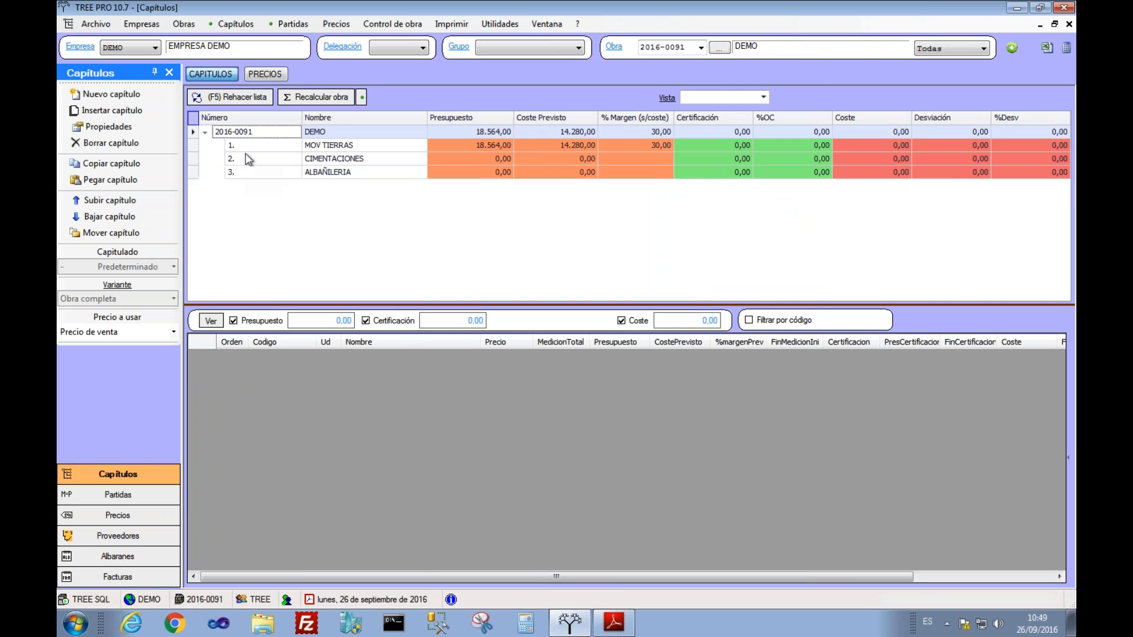
Step: Paste the copied SOLADO BALDOSA item into ALBAÑILERIA and load the project's price list
right_click(271, 407)
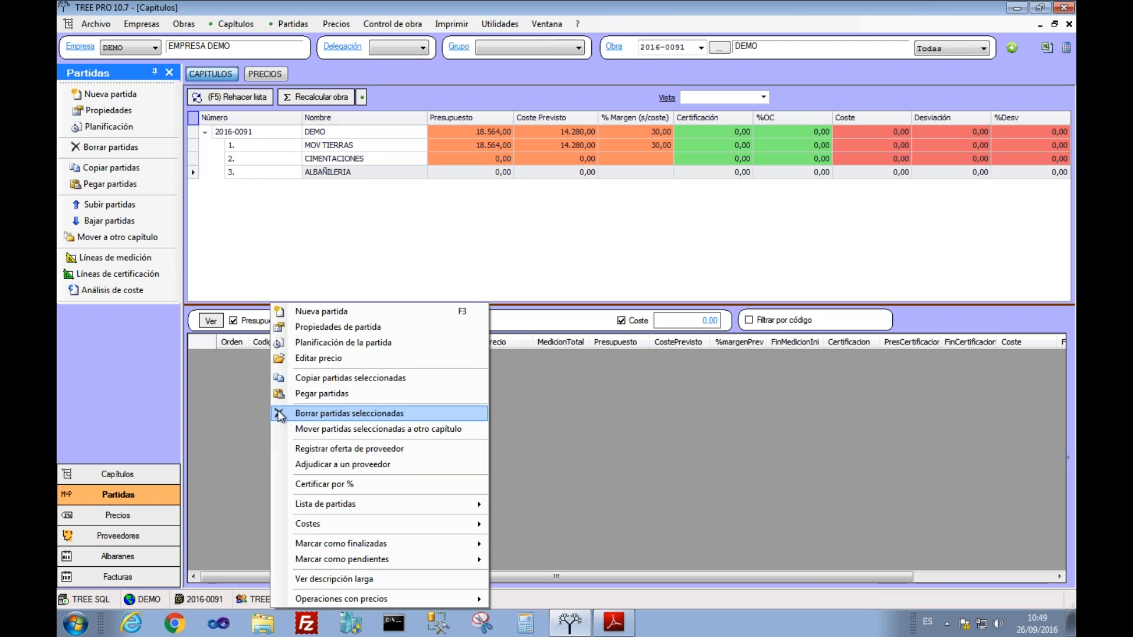
left_click(293, 395)
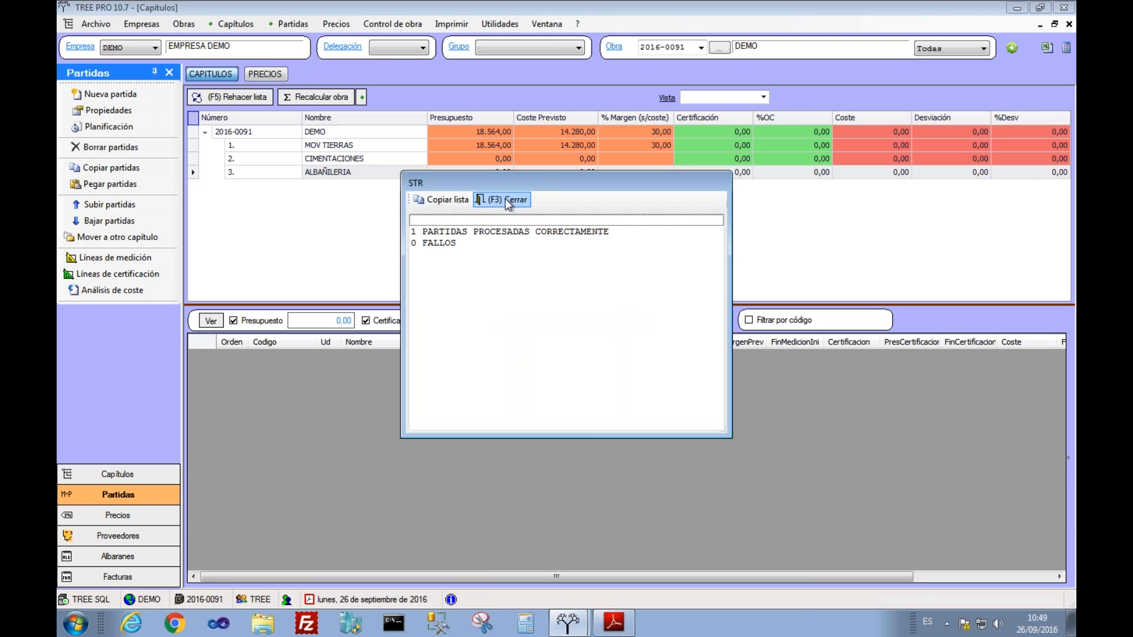
left_click(505, 199)
left_click(506, 357)
left_click(337, 24)
left_click(371, 163)
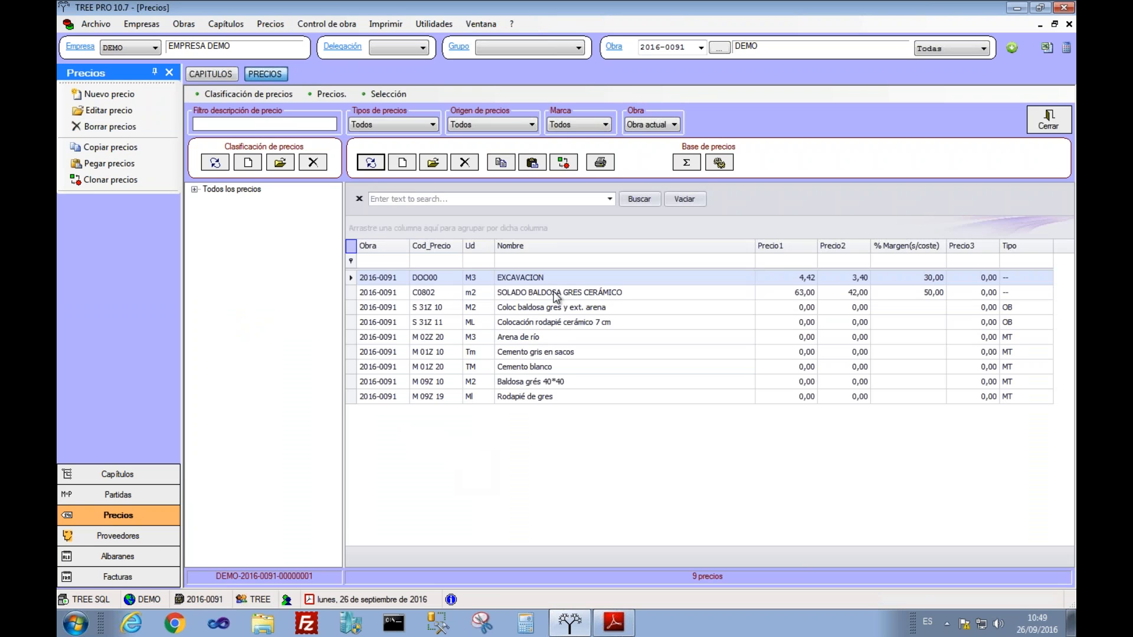
Step: Base C0802's price composition on price 2 for a 42,00 total, save it, and close the price list
left_click(556, 293)
double_click(555, 293)
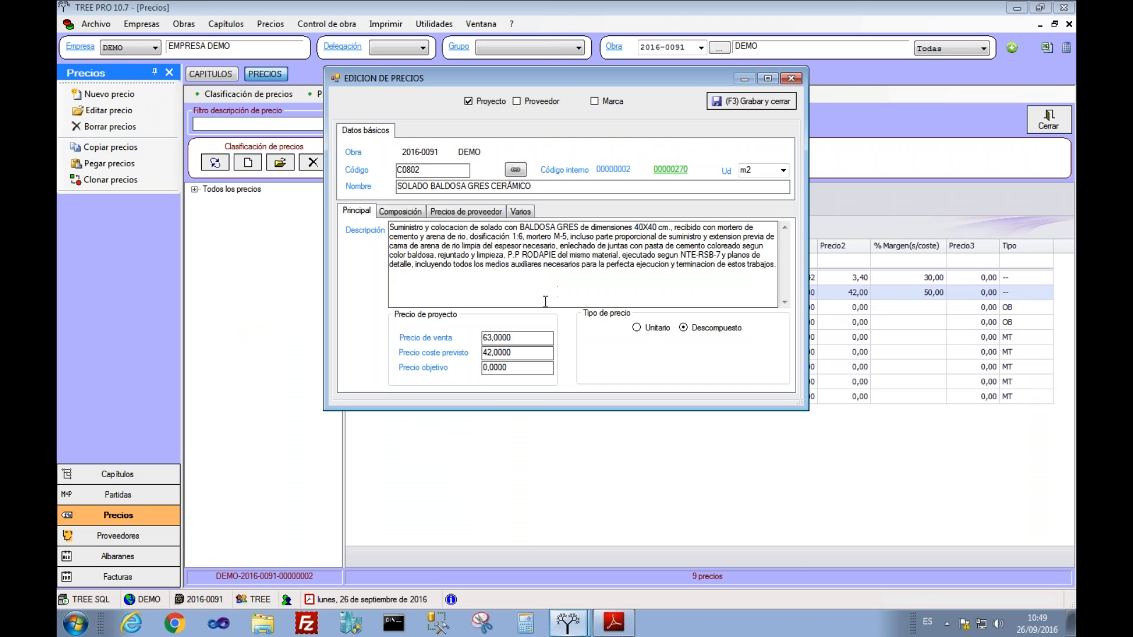
left_click(394, 211)
left_click(410, 266)
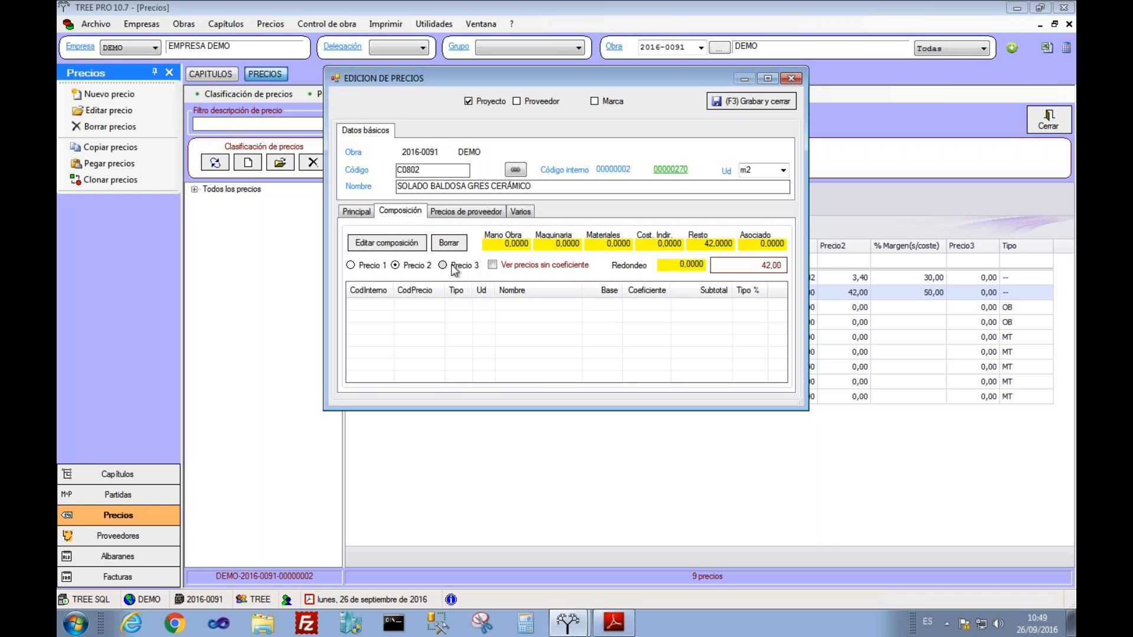
left_click(734, 95)
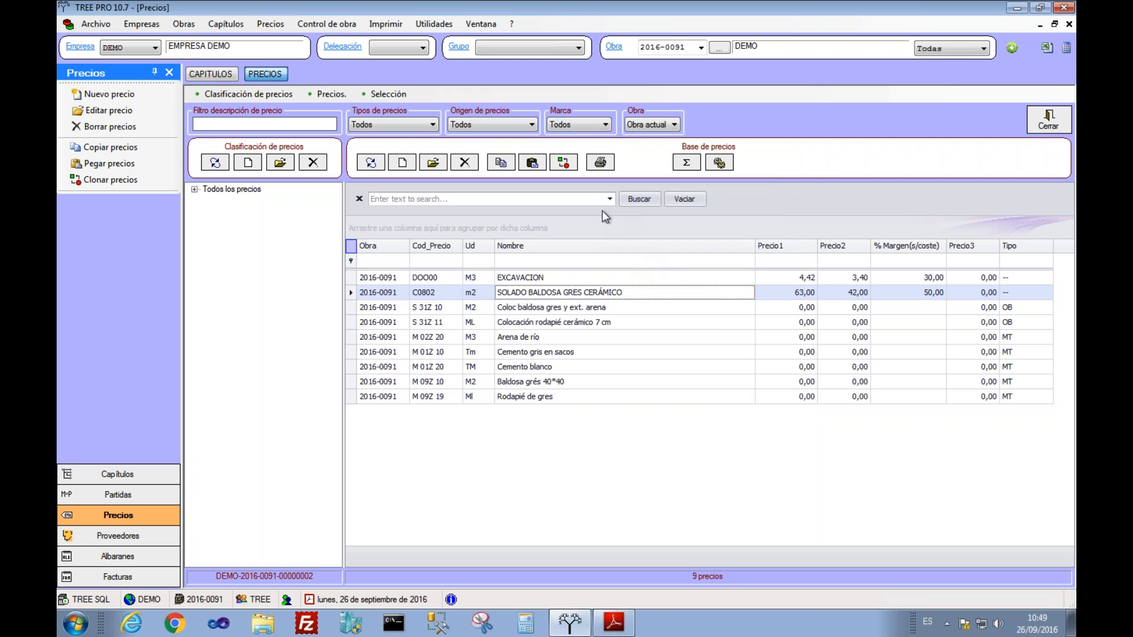
left_click(1041, 124)
Step: In the price list, copy prices 03.1 through 03.4 from project 2016-0059
left_click(407, 151)
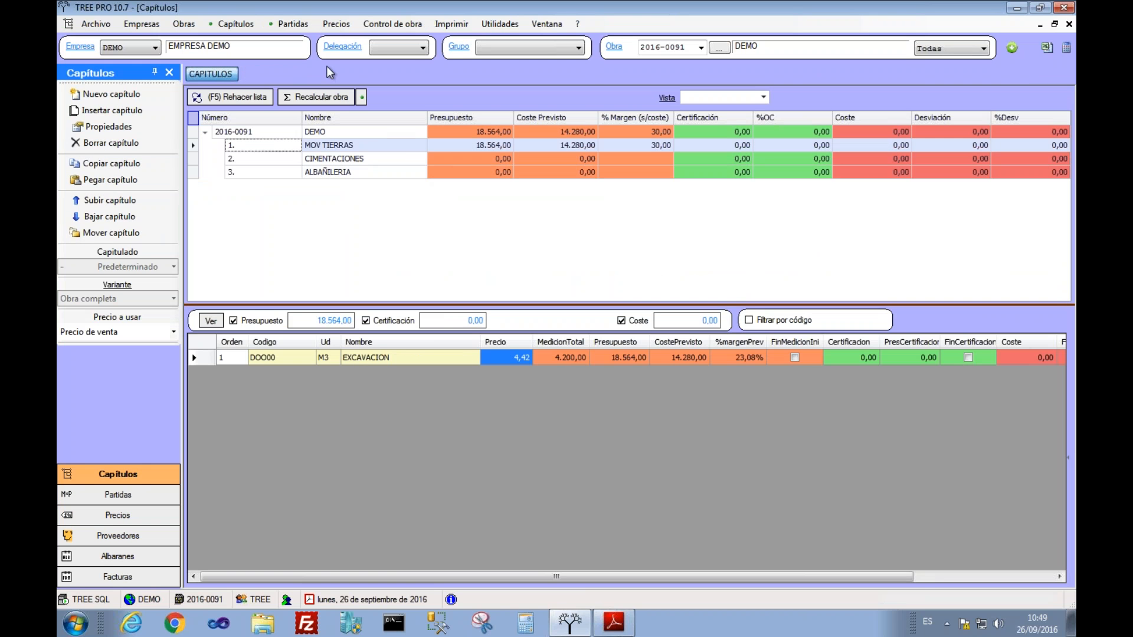
left_click(335, 25)
left_click(701, 47)
scroll(694, 95, "up", 1)
left_click(686, 138)
left_click(700, 47)
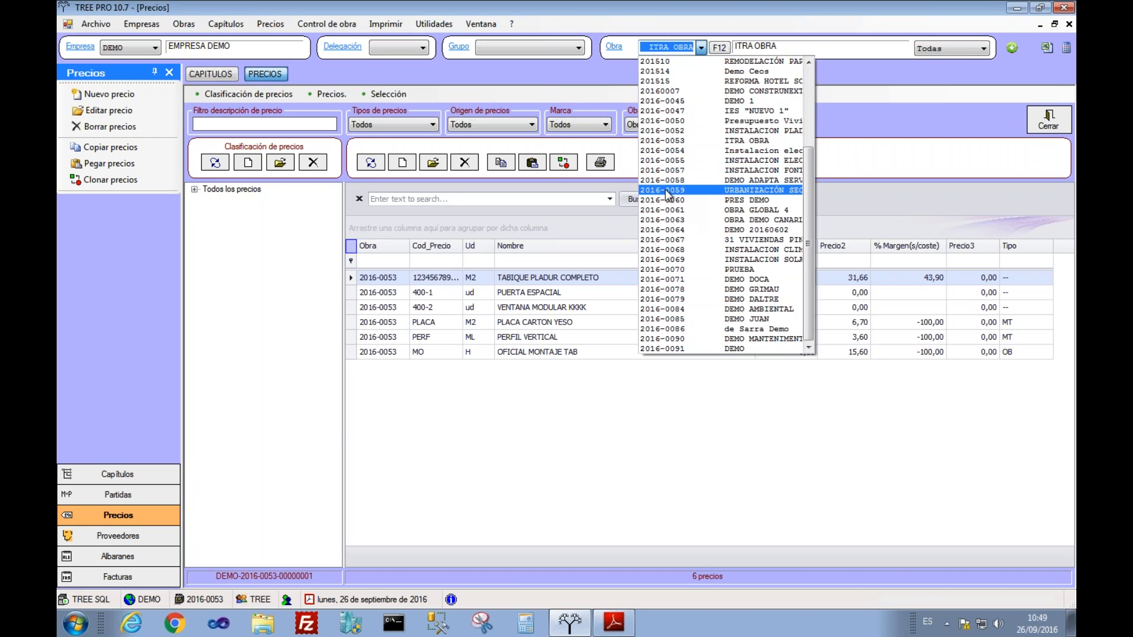
left_click(664, 190)
left_click(521, 356)
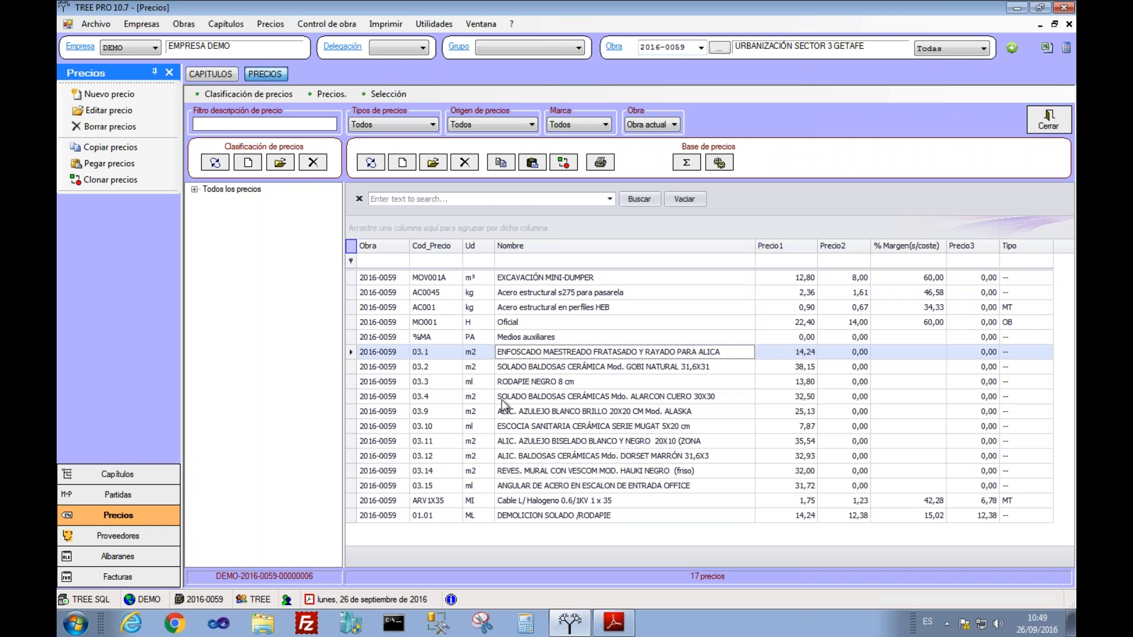
left_click(502, 400, "shift")
left_click(500, 163)
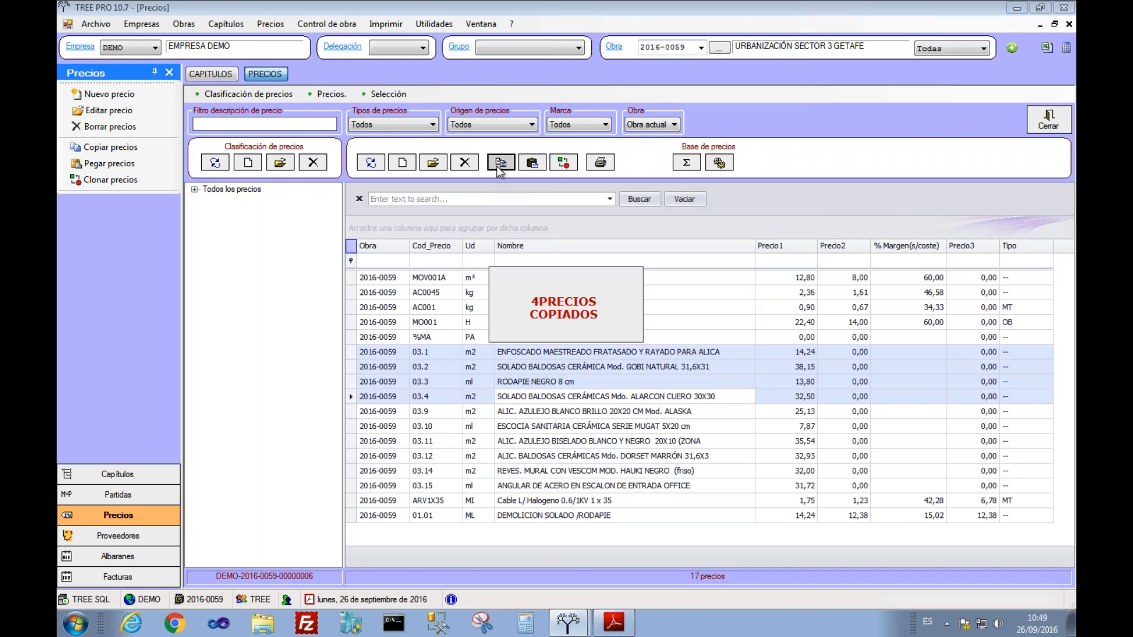
Step: Paste the four prices into the 2016-0091 DEMO price list and return to the chapters
left_click(701, 51)
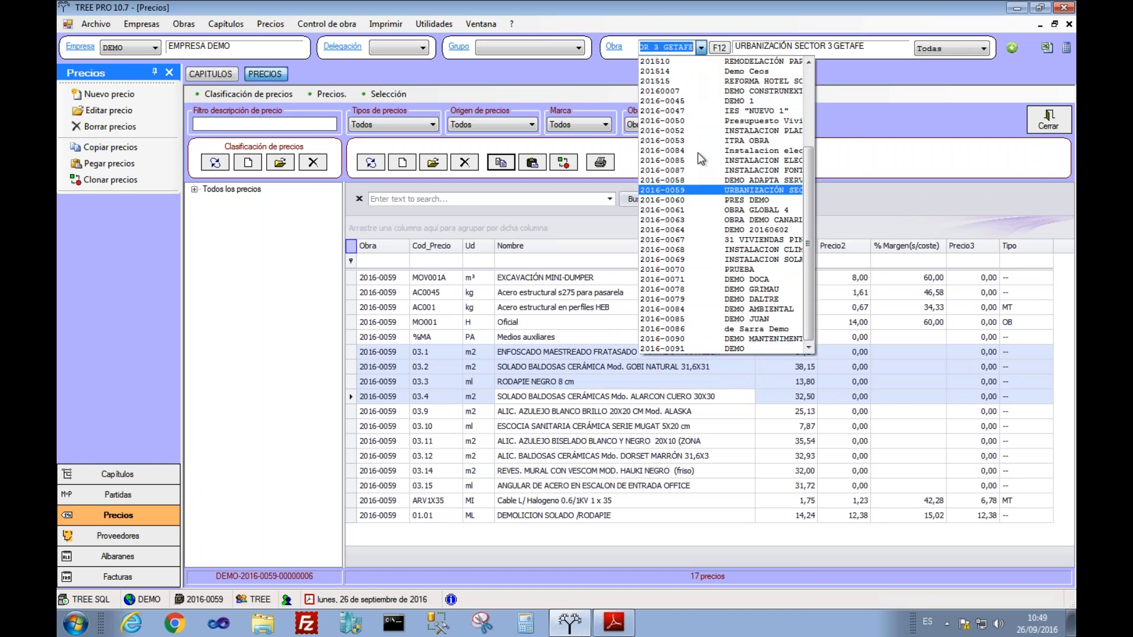
left_click(692, 349)
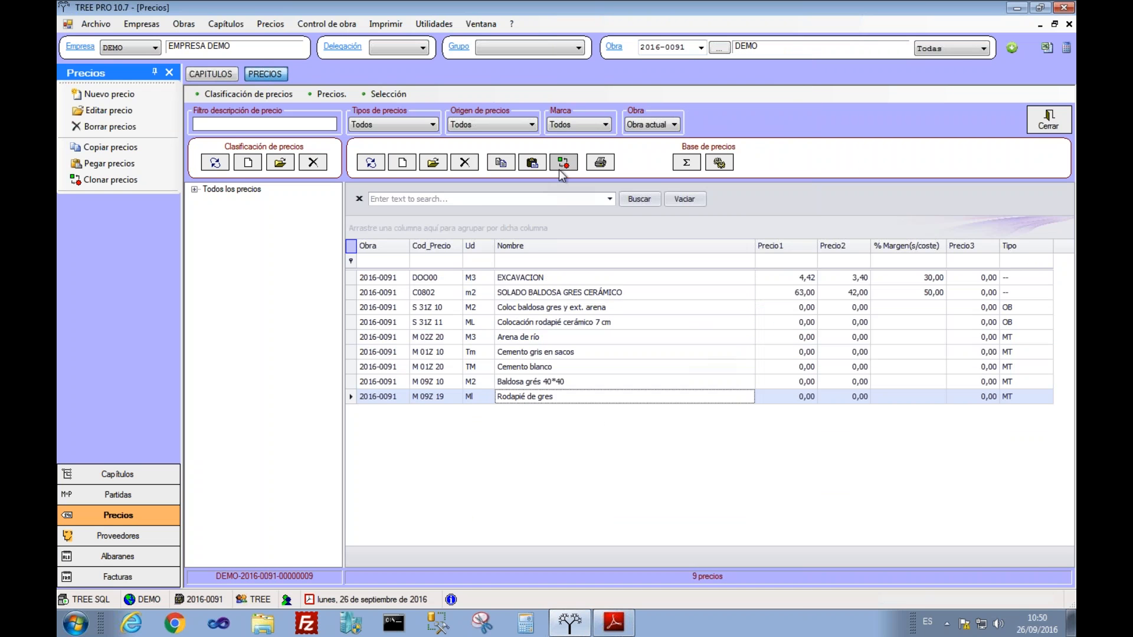
left_click(537, 165)
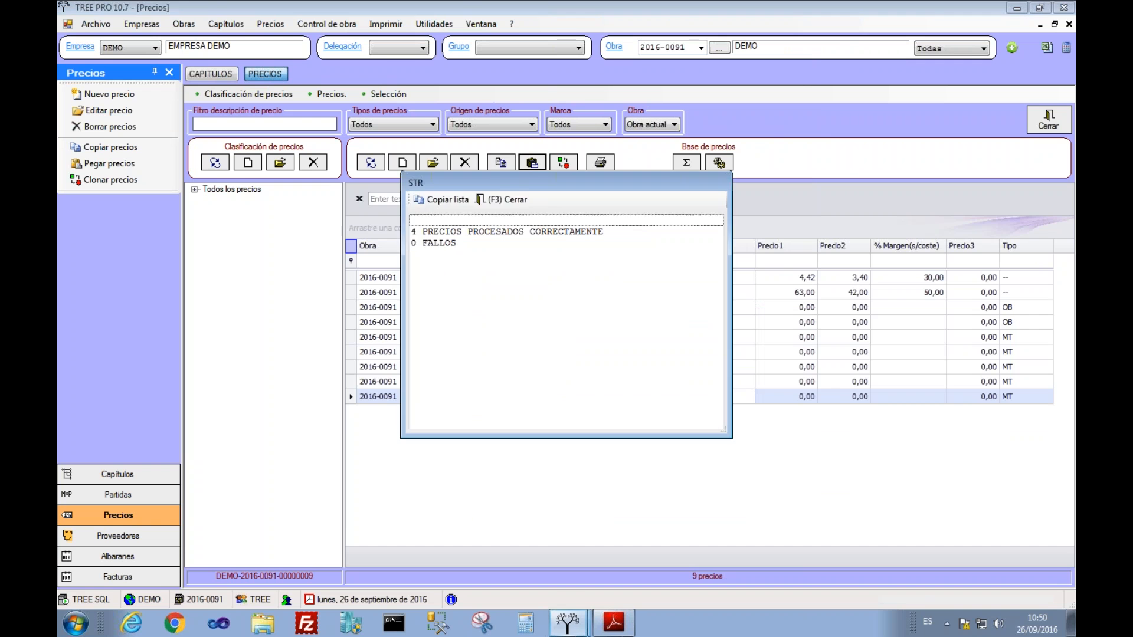
left_click(505, 202)
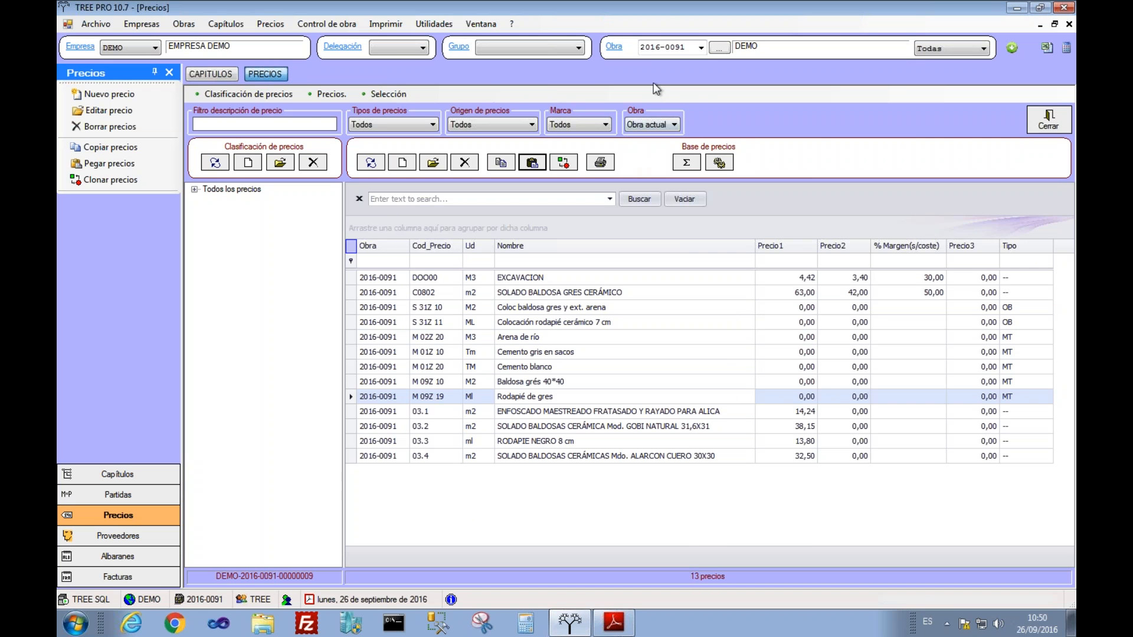
left_click(209, 74)
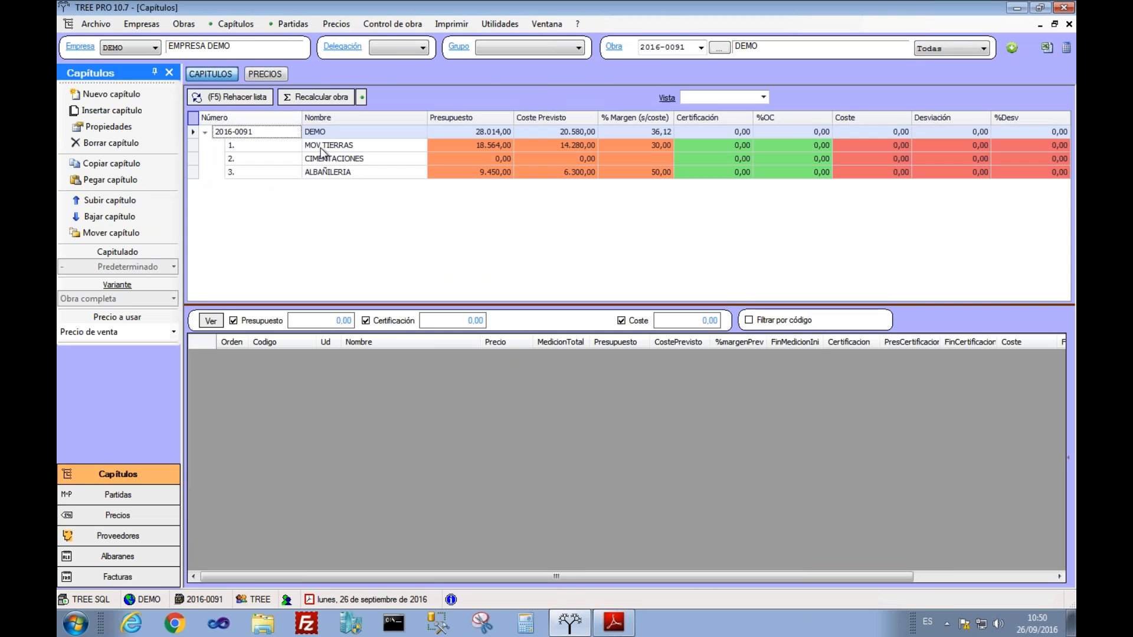
Step: Copy the two transformer-centre items in chapter TRANSFORMACION of project 2016-0055
left_click(701, 48)
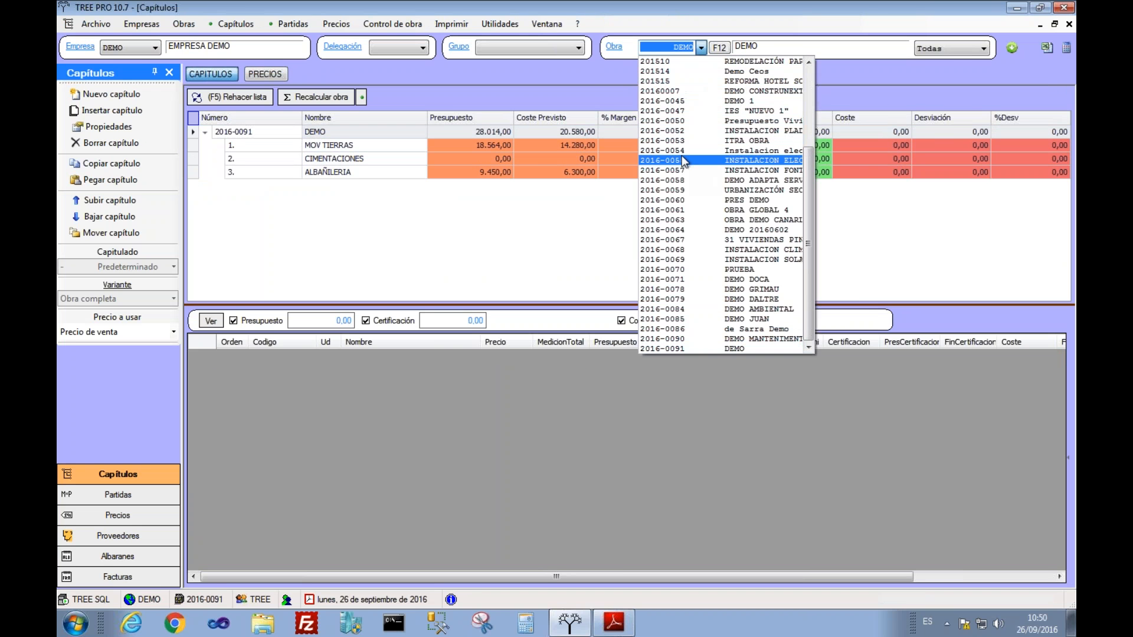
left_click(682, 158)
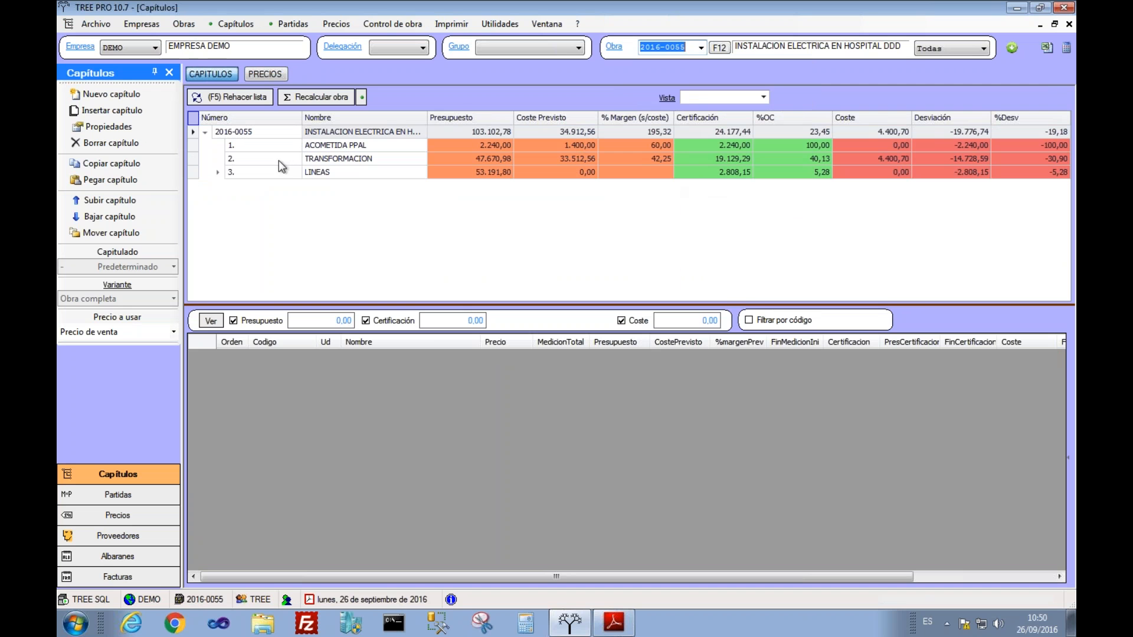
left_click(278, 160)
right_click(240, 159)
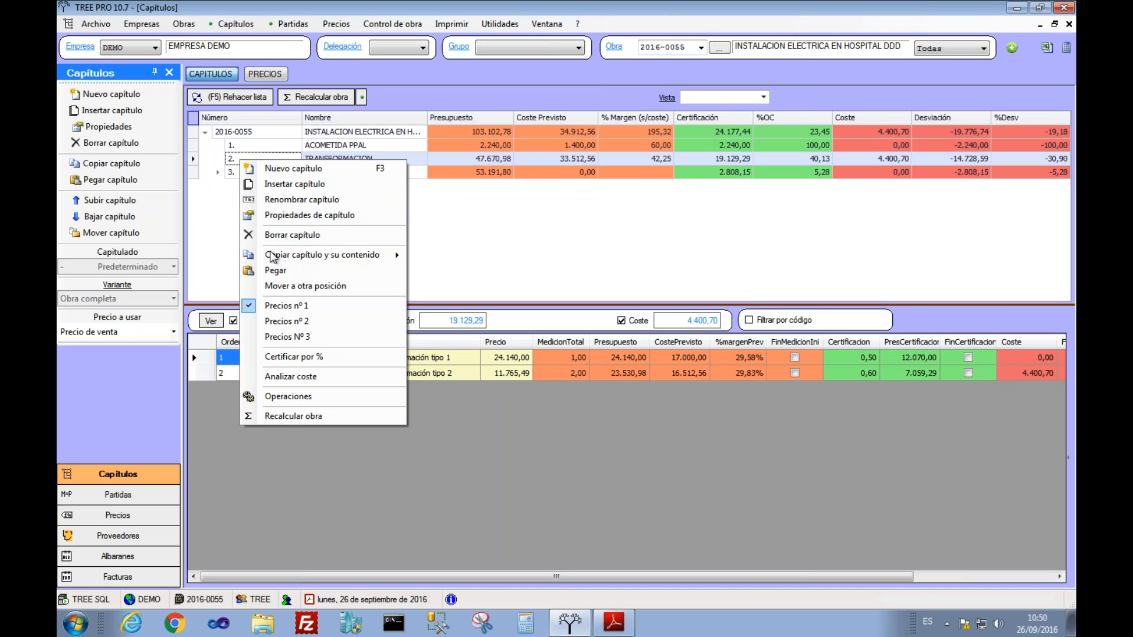
mouse_move(378, 255)
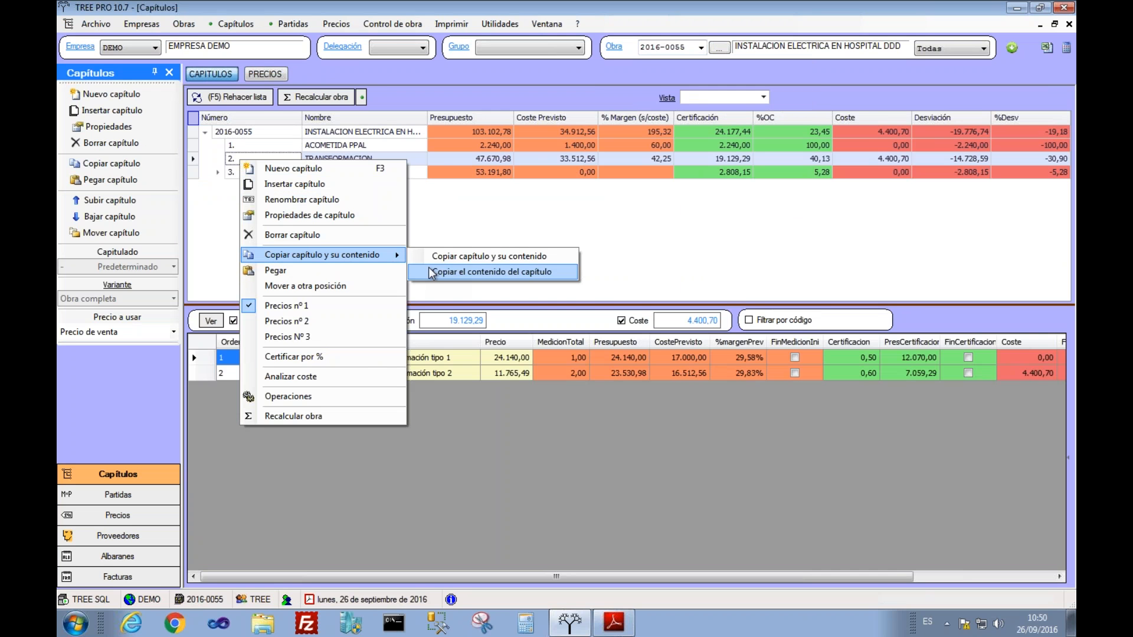
left_click(430, 272)
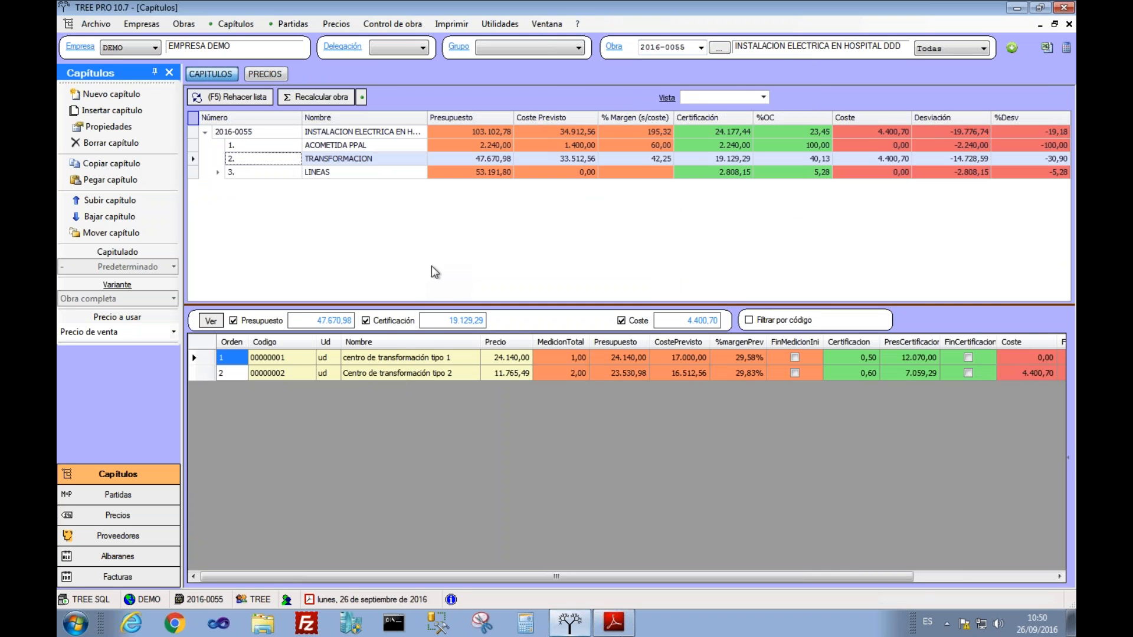
left_click(700, 47)
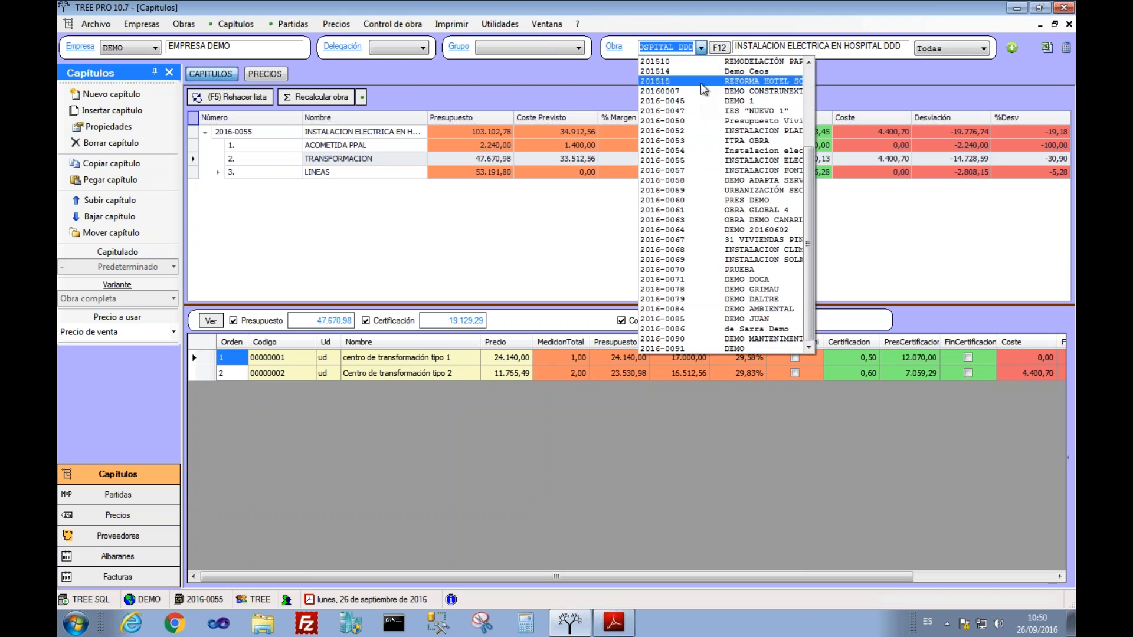
Step: Back in 2016-0091 DEMO, create a new chapter named ELECTRICIDAD
left_click(696, 349)
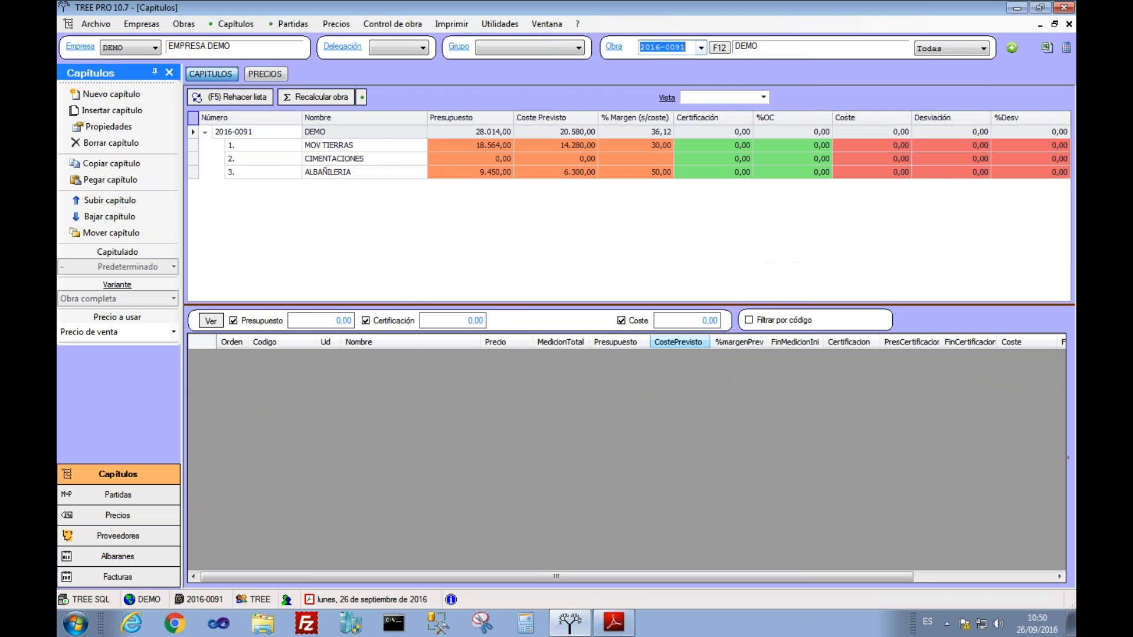
left_click(355, 134)
right_click(355, 139)
left_click(381, 146)
type("ELECTRICIDAD")
key("Return")
Step: Paste the transformer-centre items into ELECTRICIDAD and recalculate the project to 75.684,98
left_click(331, 186)
right_click(332, 187)
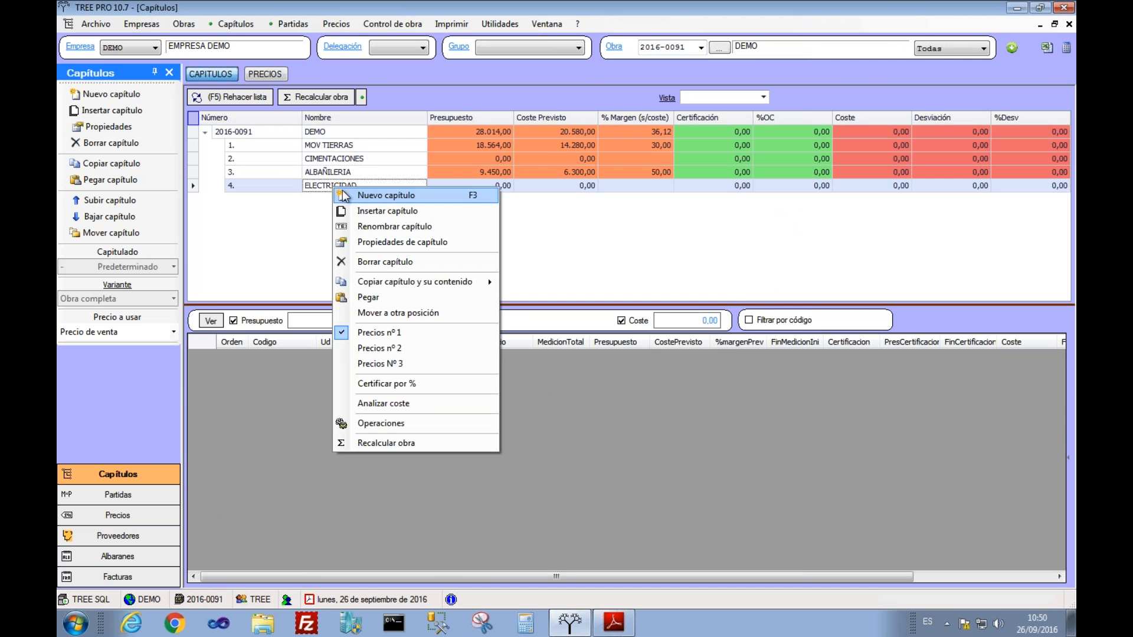
left_click(373, 297)
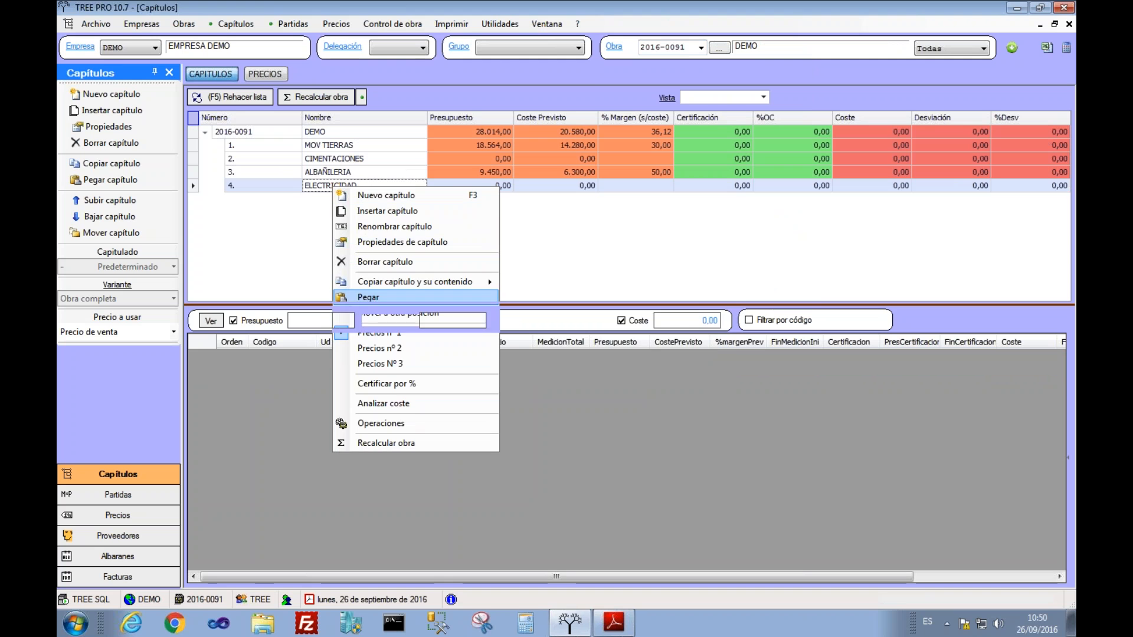
left_click(489, 201)
left_click(230, 98)
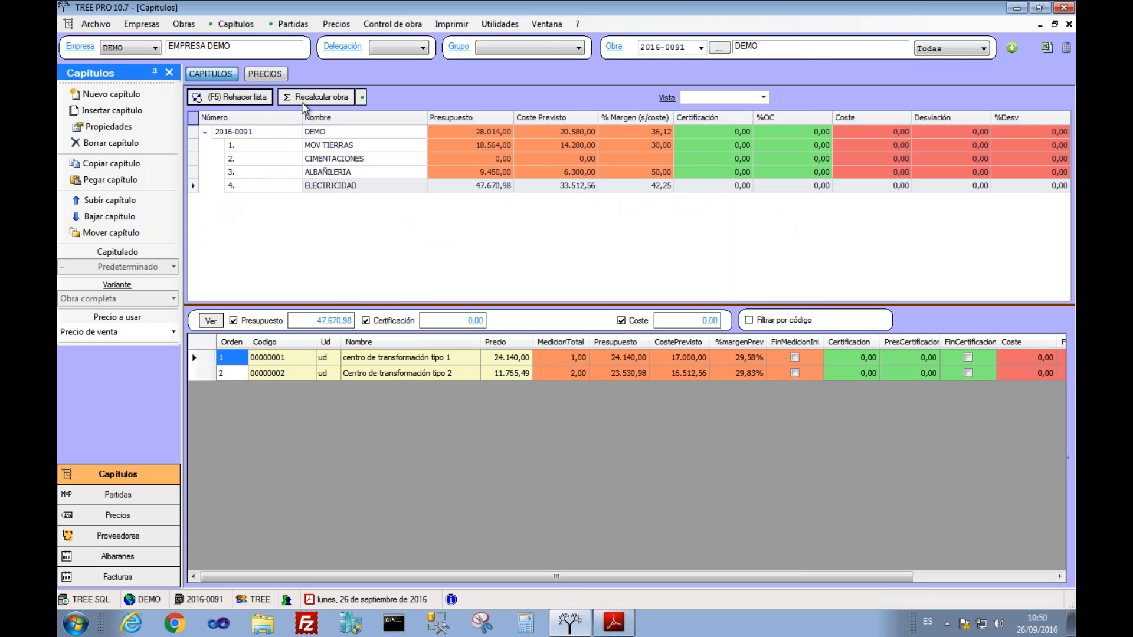
left_click(302, 98)
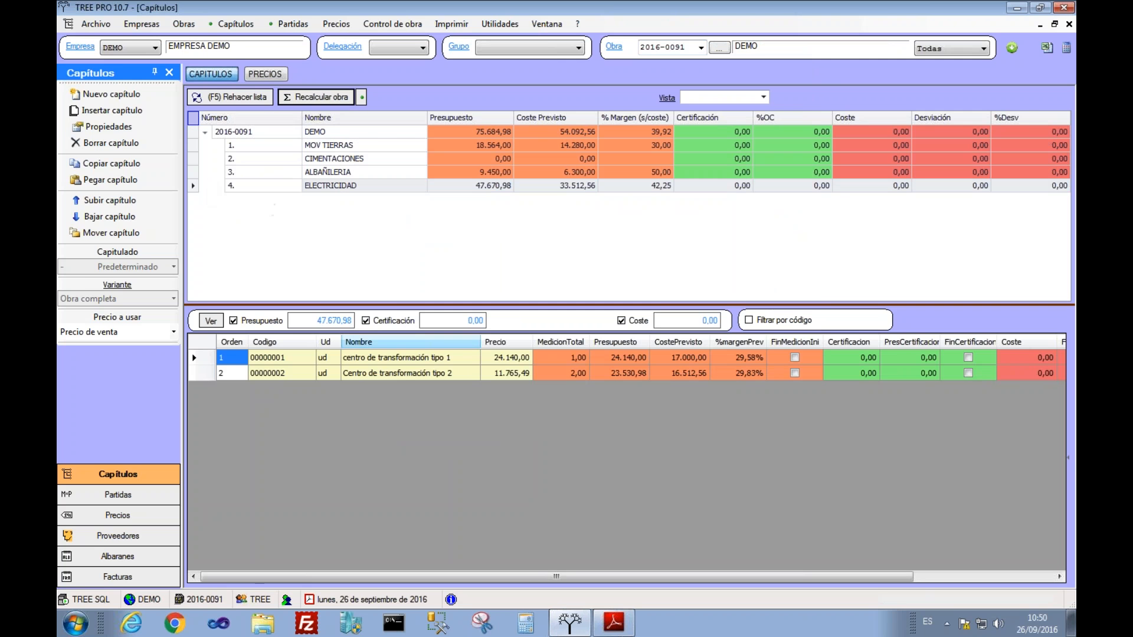
left_click(398, 374)
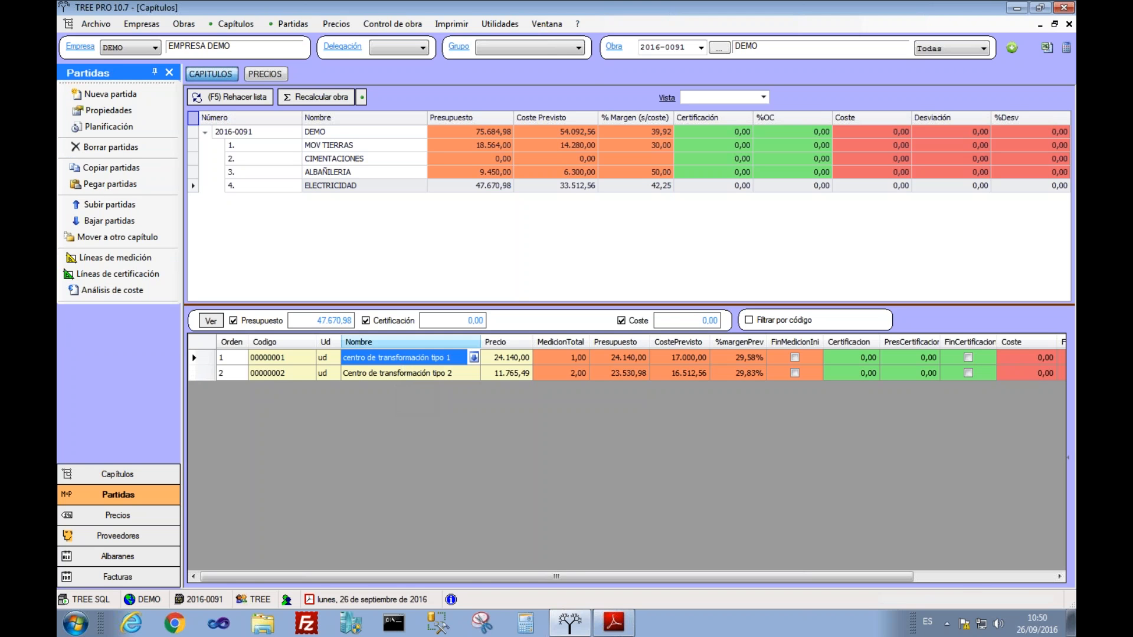
Step: Open project 2016-0050 and review the ESTRUCTURA chapter's items
left_click(700, 48)
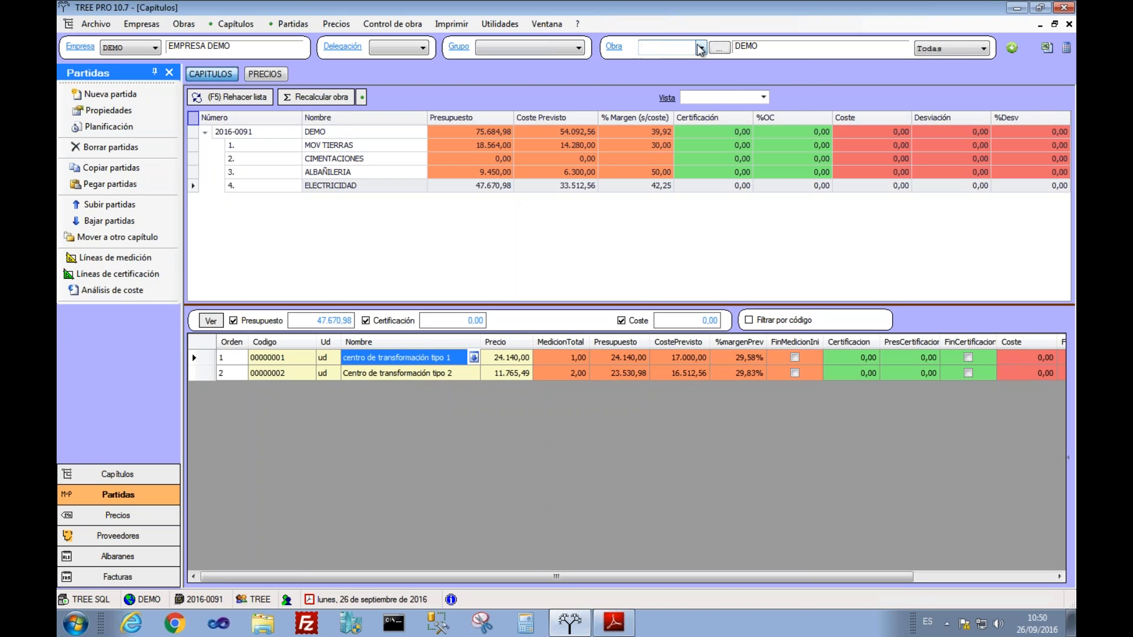
left_click(696, 119)
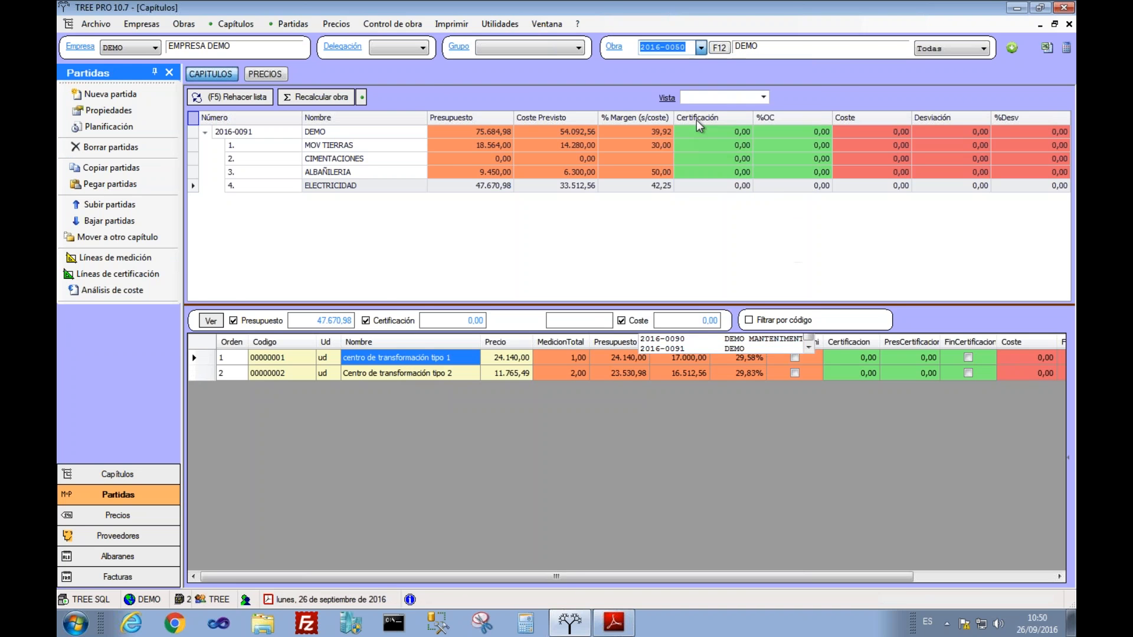
left_click(586, 172)
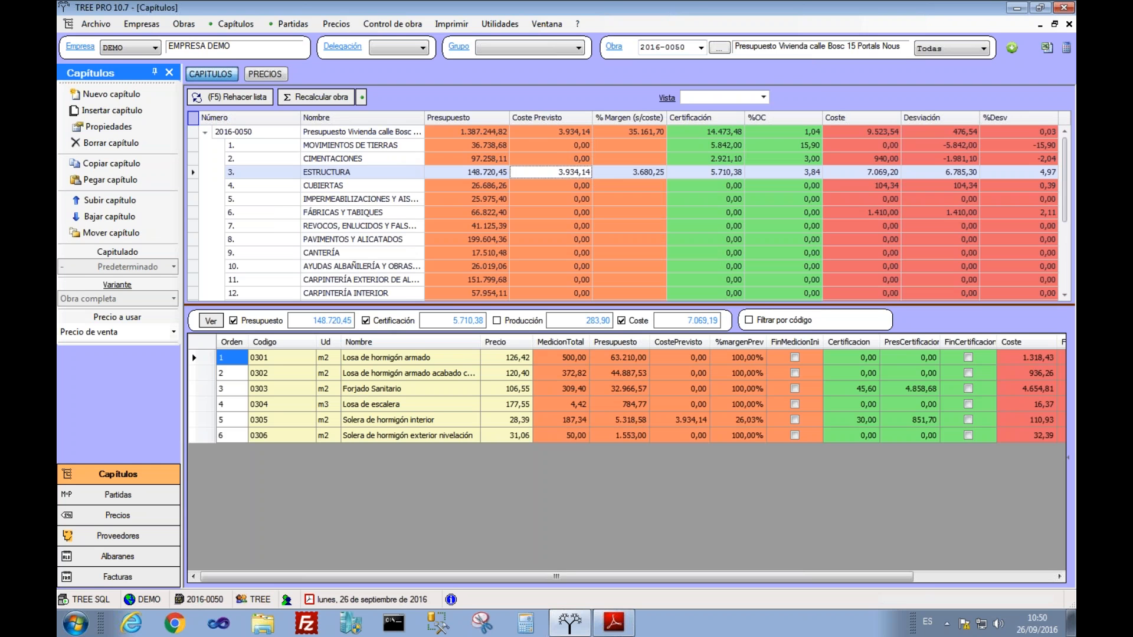
left_click(389, 388)
left_click(387, 420)
left_click(383, 404)
left_click(378, 389)
left_click(348, 253)
Step: Step through 2016-0050's chapters, including CIMENTACIONES, then switch to 2016-0091 DEMO
key("Down")
key("Up")
key("Up")
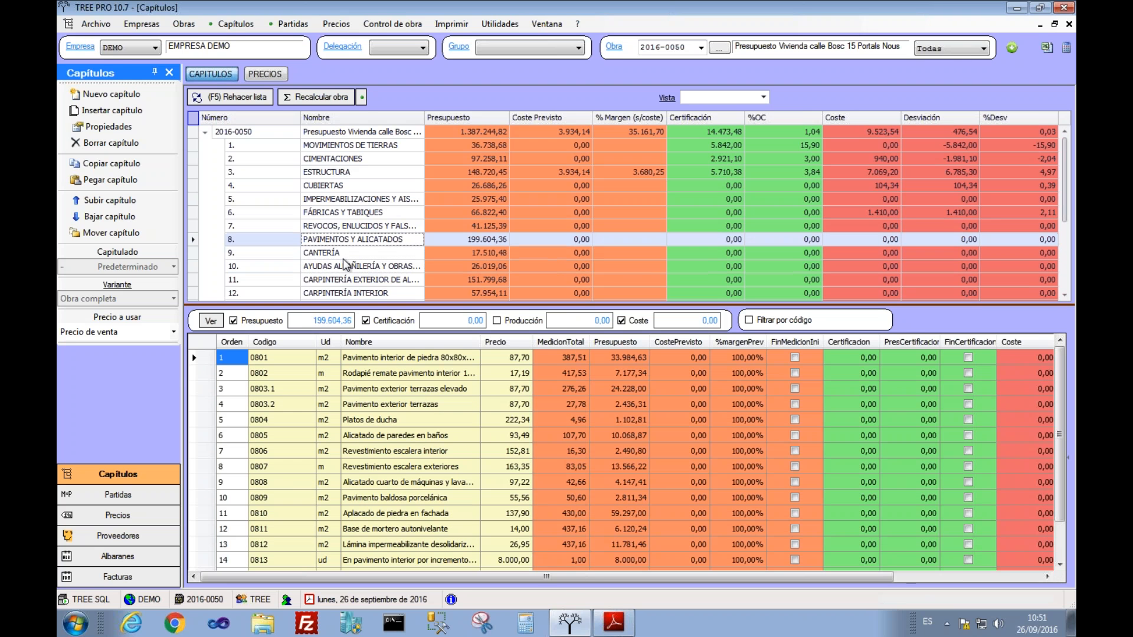
key("Up")
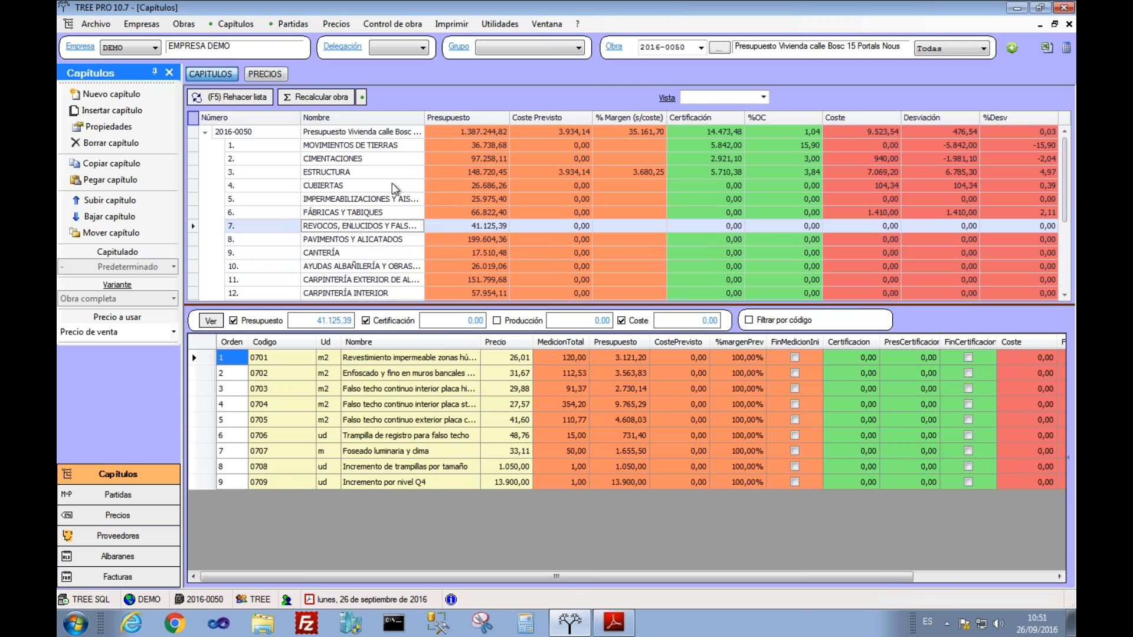
key("Up")
key("Up")
key("Up")
key("Up")
key("Up")
key("Up")
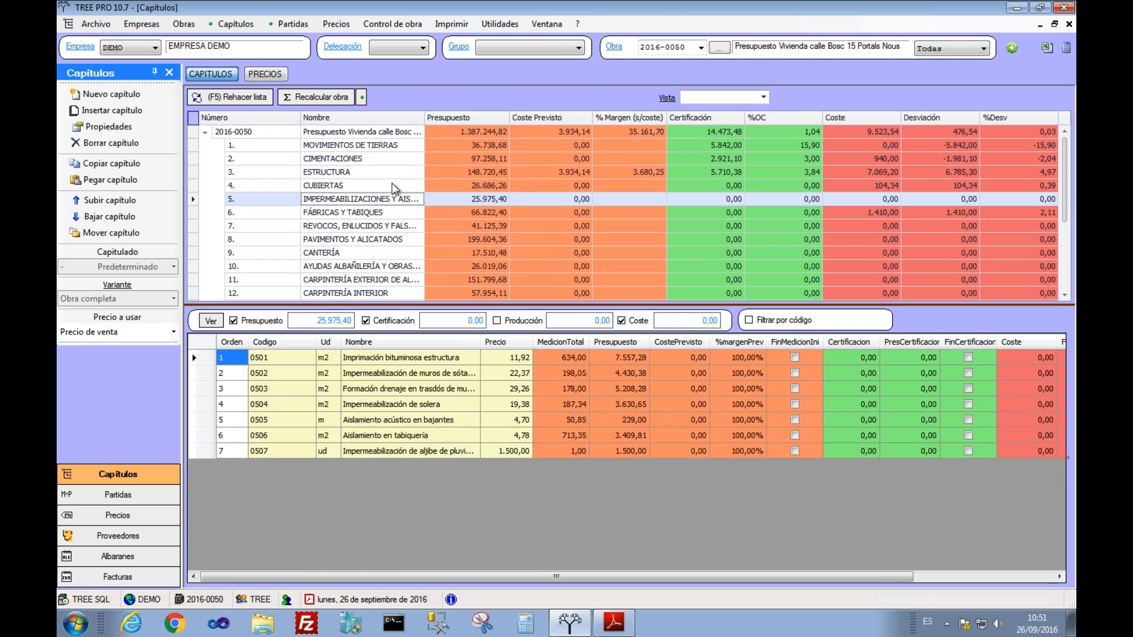
key("Down")
key("Down")
key("Down")
key("Down")
key("Down")
key("Down")
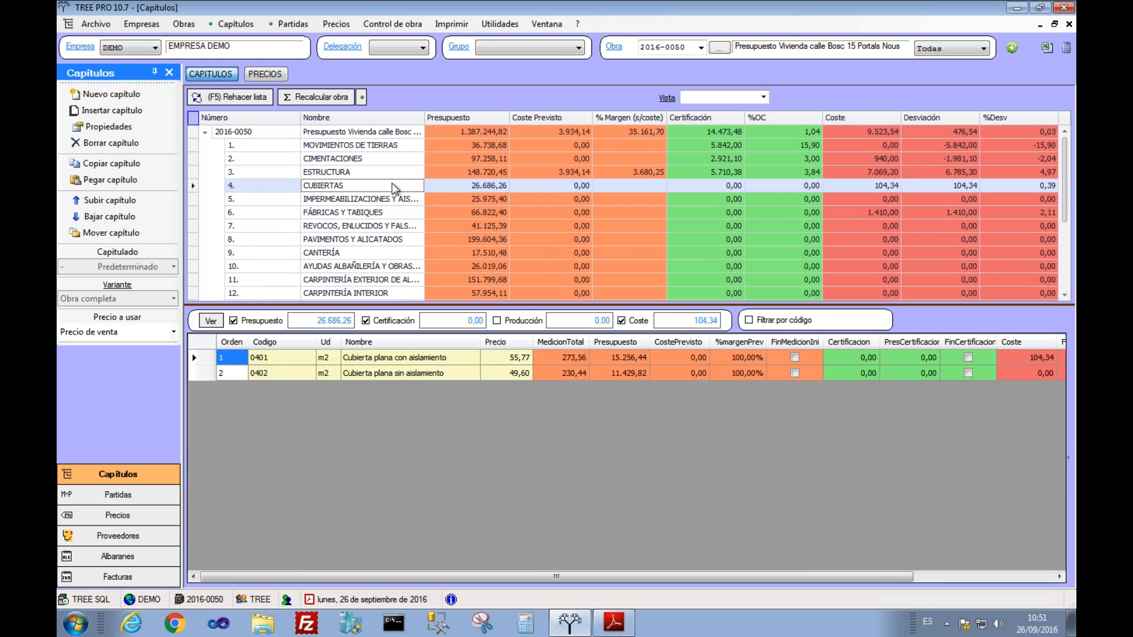
key("Up")
left_click(453, 197)
key("Down")
key("Down")
key("Down")
key("Down")
key("Up")
key("Up")
key("Up")
key("Up")
key("Up")
key("Up")
key("Up")
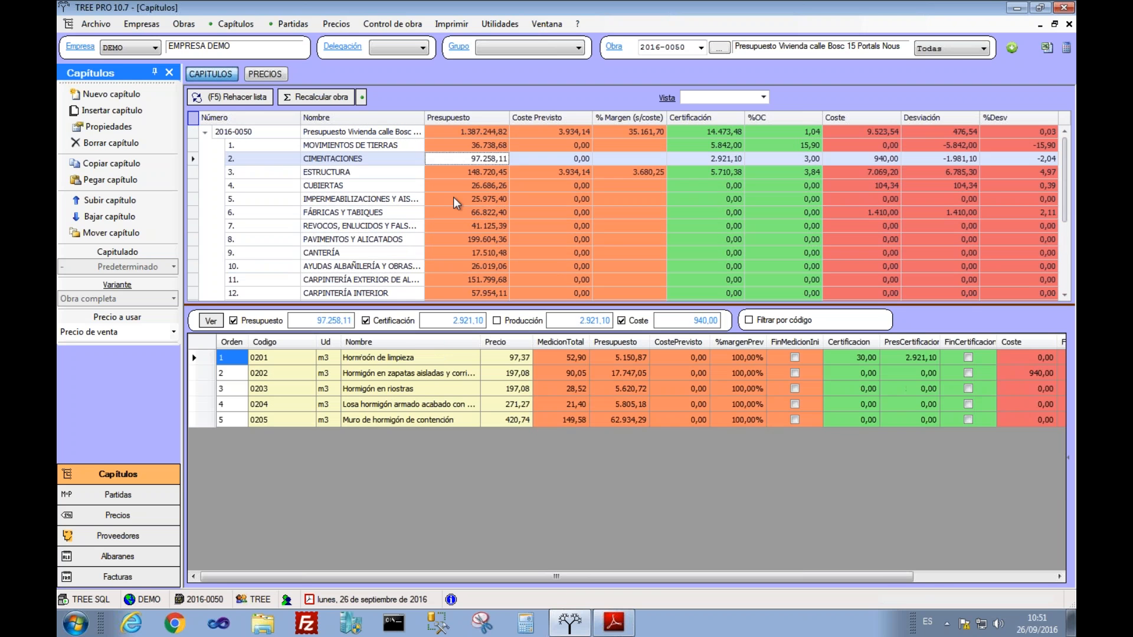
key("Down")
key("Down")
key("Up")
key("Up")
key("Up")
key("Up")
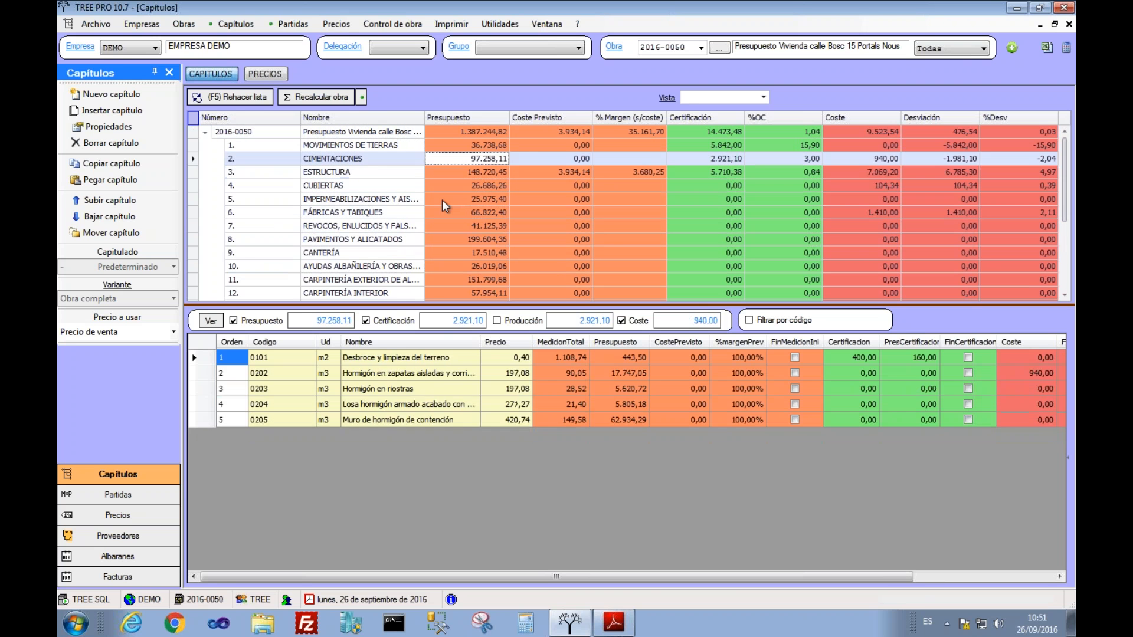
key("Down")
key("Down")
key("Down")
key("Down")
scroll(441, 200, "down", 3)
scroll(441, 200, "up", 4)
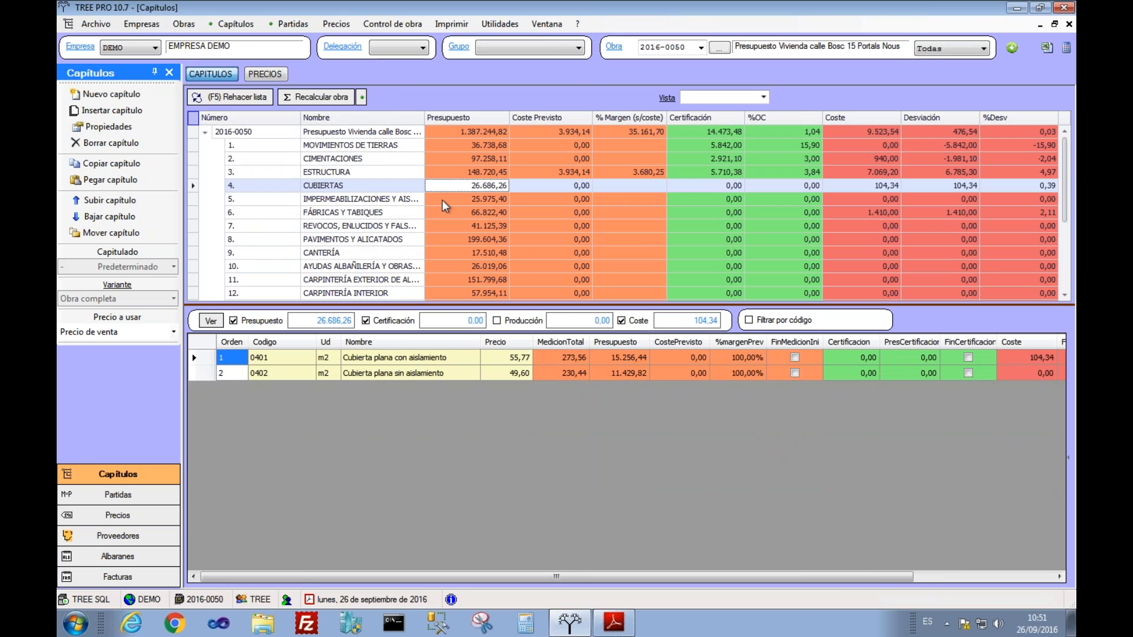
left_click(700, 47)
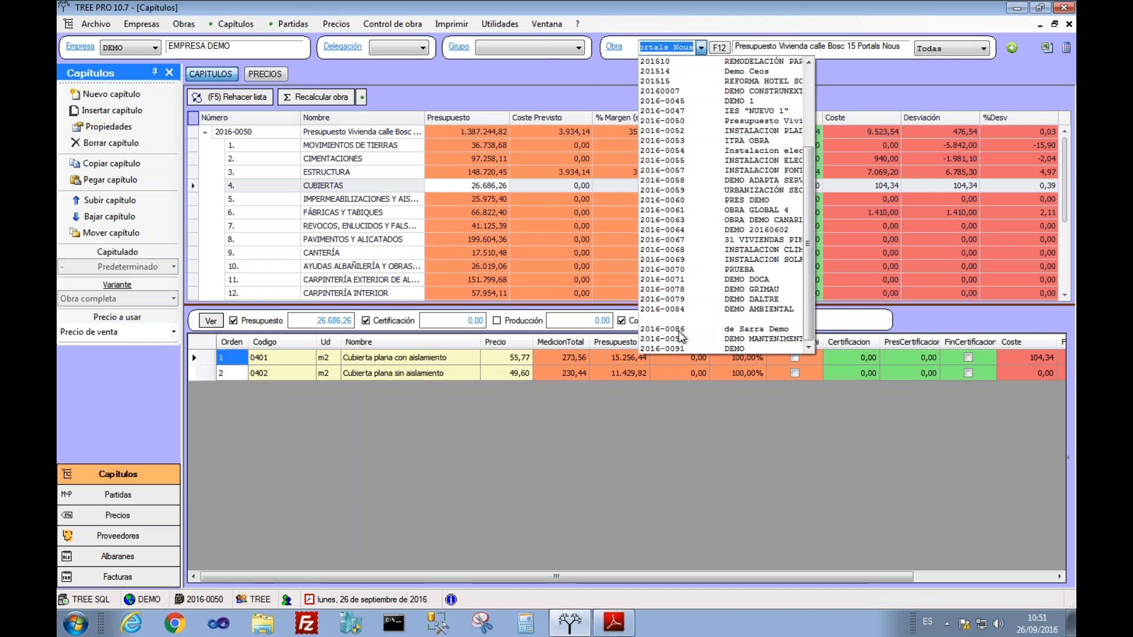
left_click(684, 348)
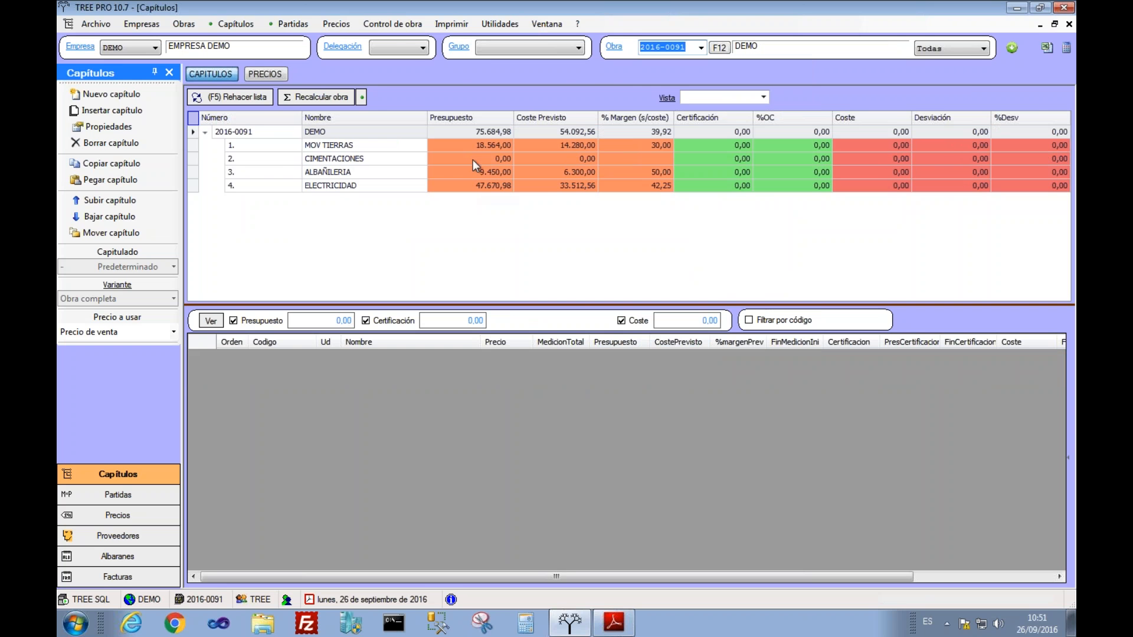
Step: Delete the CIMENTACIONES chapter from DEMO and confirm the deletion
left_click(474, 158)
left_click(475, 145)
left_click(462, 160)
right_click(364, 156)
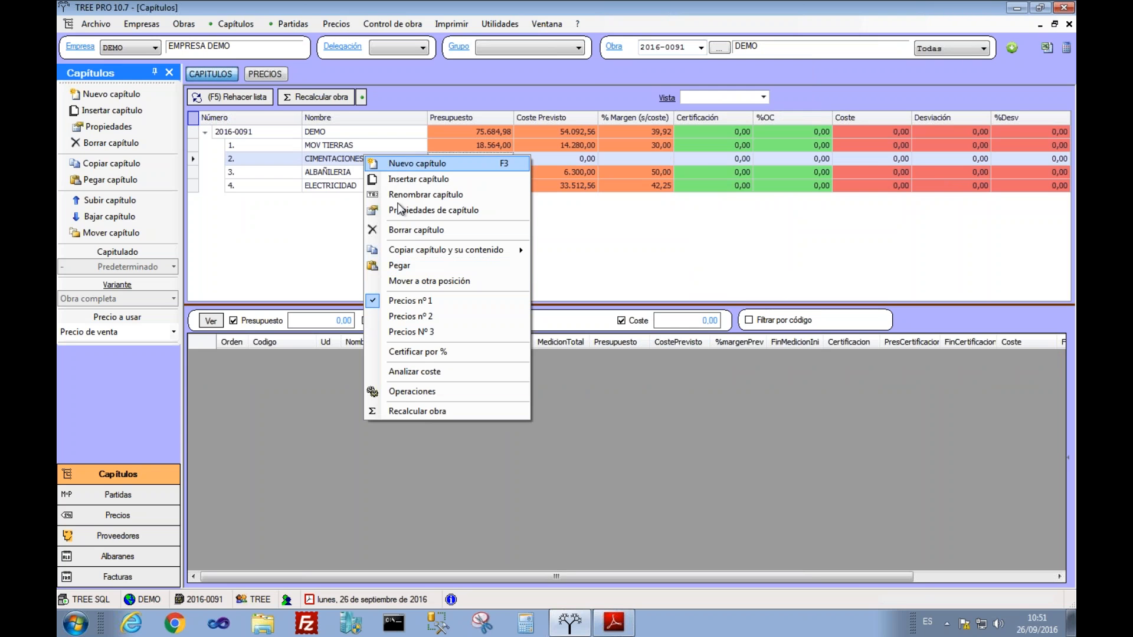
left_click(416, 229)
left_click(555, 359)
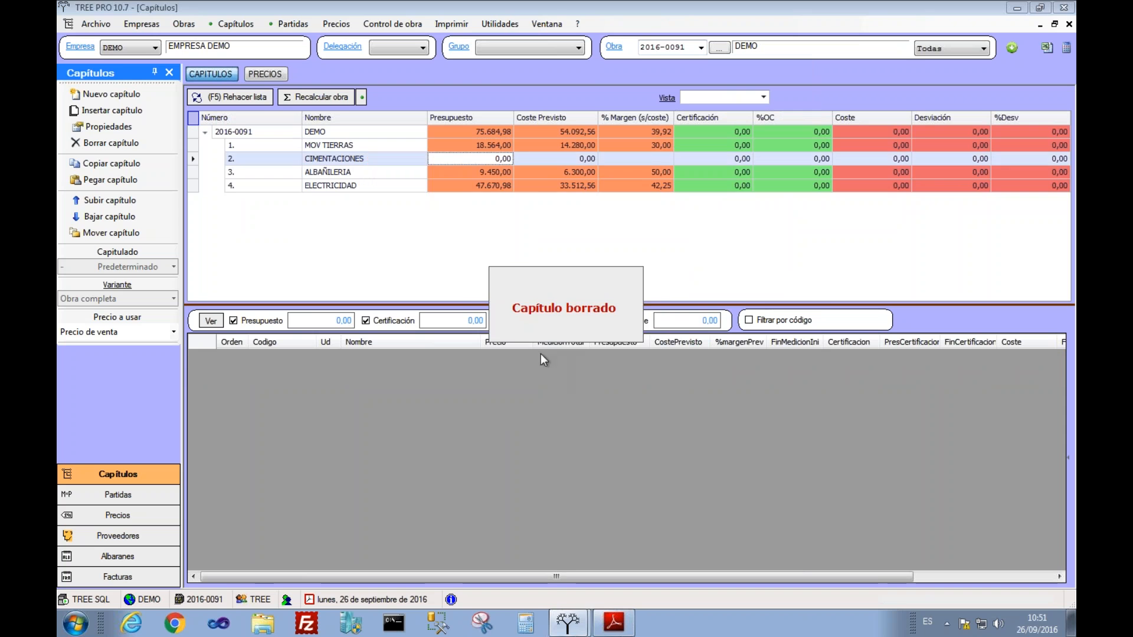
left_click(495, 154)
Step: Check MOV TIERRAS and the 75.684,98 total, then show the 18-price list
left_click(540, 144)
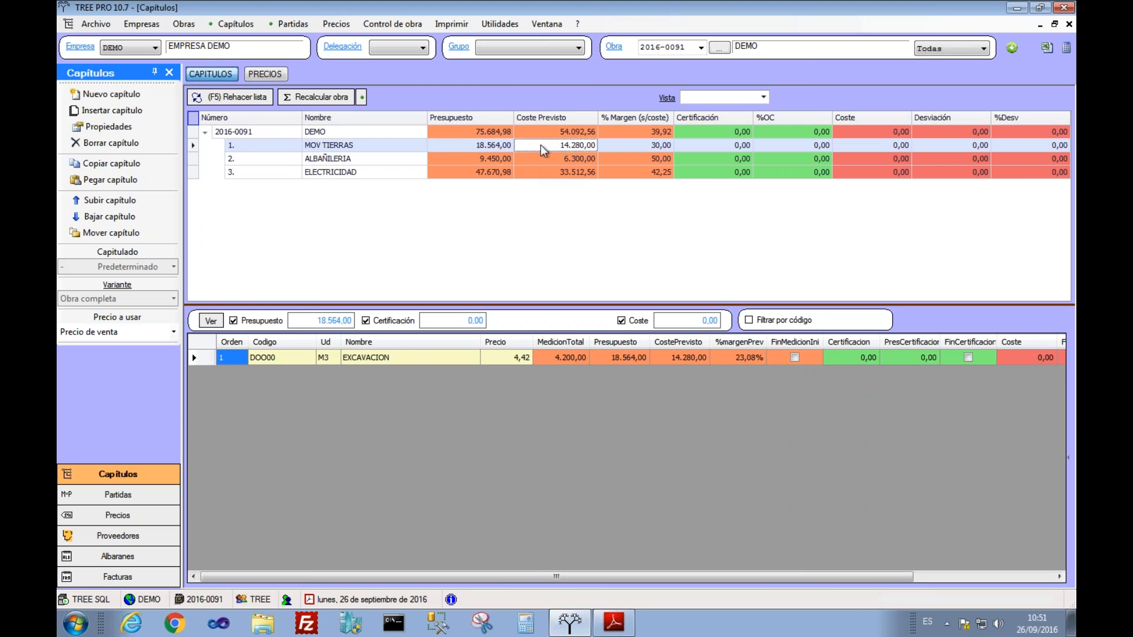
key("Left")
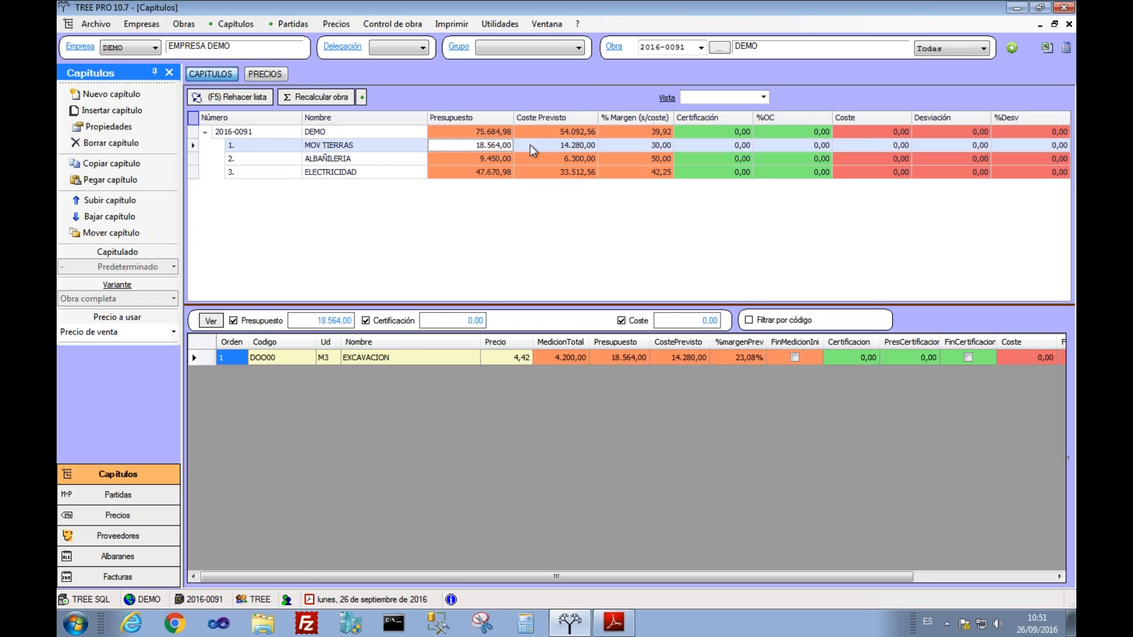
left_click(455, 132)
left_click(561, 133)
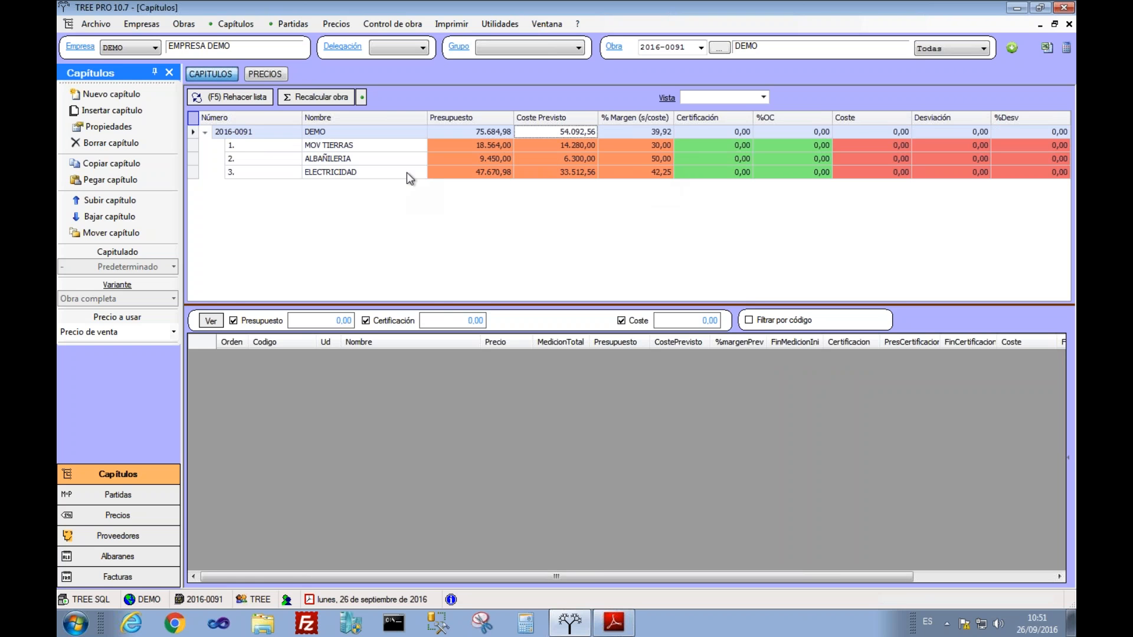
left_click(267, 74)
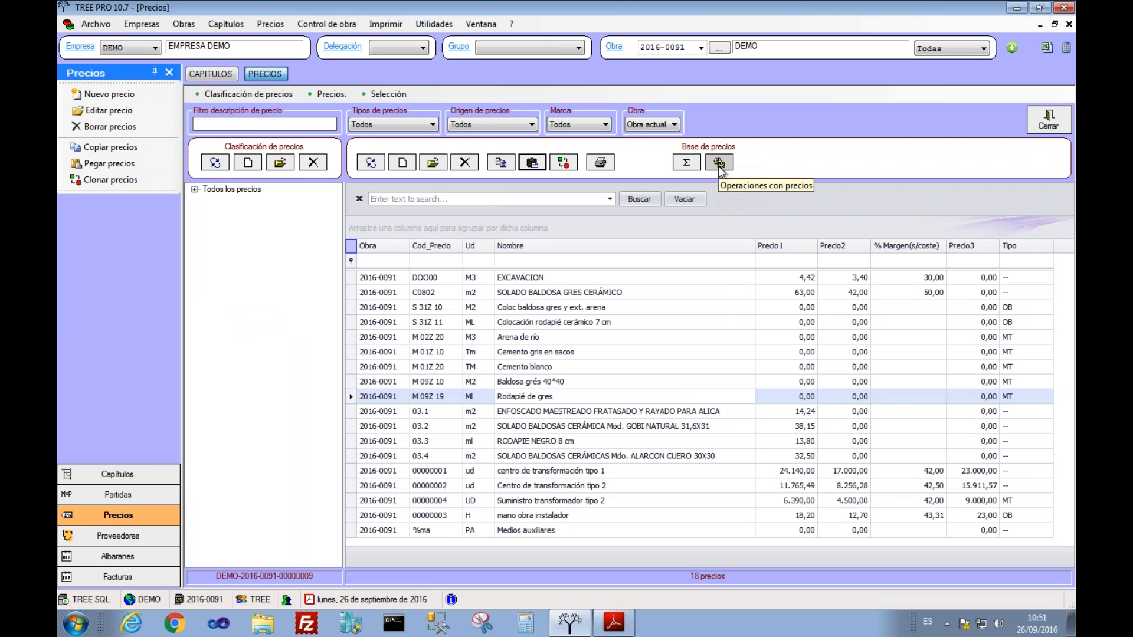
Step: Copy price 2 onto price 1 for all prices
left_click(719, 162)
left_click(214, 260)
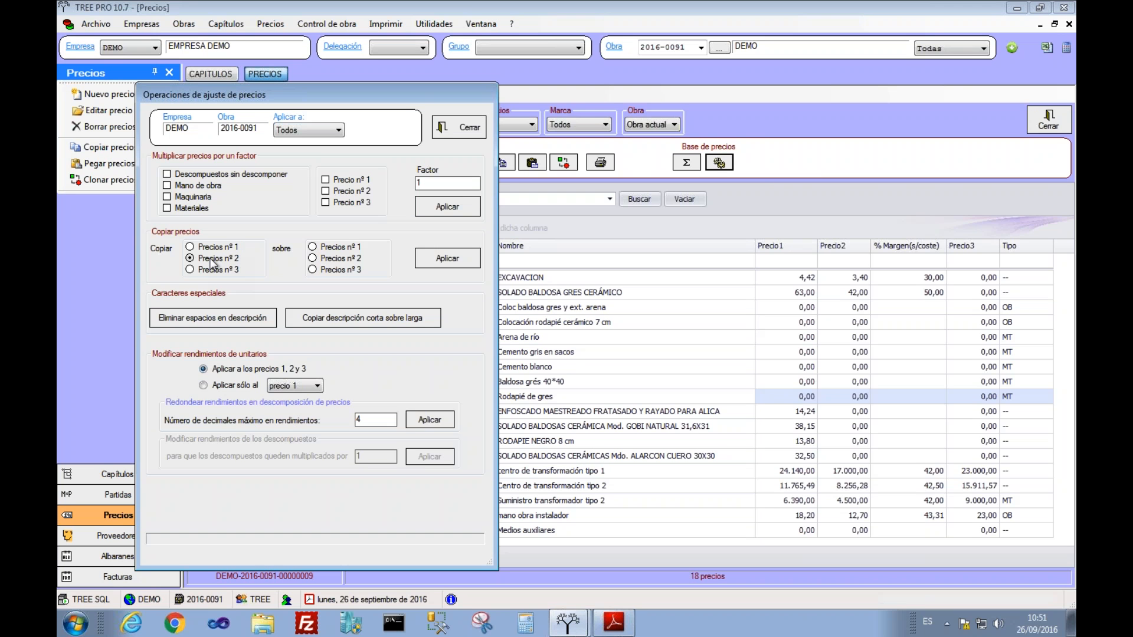
left_click(434, 261)
Step: Multiply price 1 by 1.25 for undecomposed, labour, machinery and materials prices, updating 18 prices
left_click(201, 176)
left_click(203, 186)
left_click(203, 197)
left_click(202, 210)
left_click(341, 183)
left_click(466, 212)
left_click(547, 356)
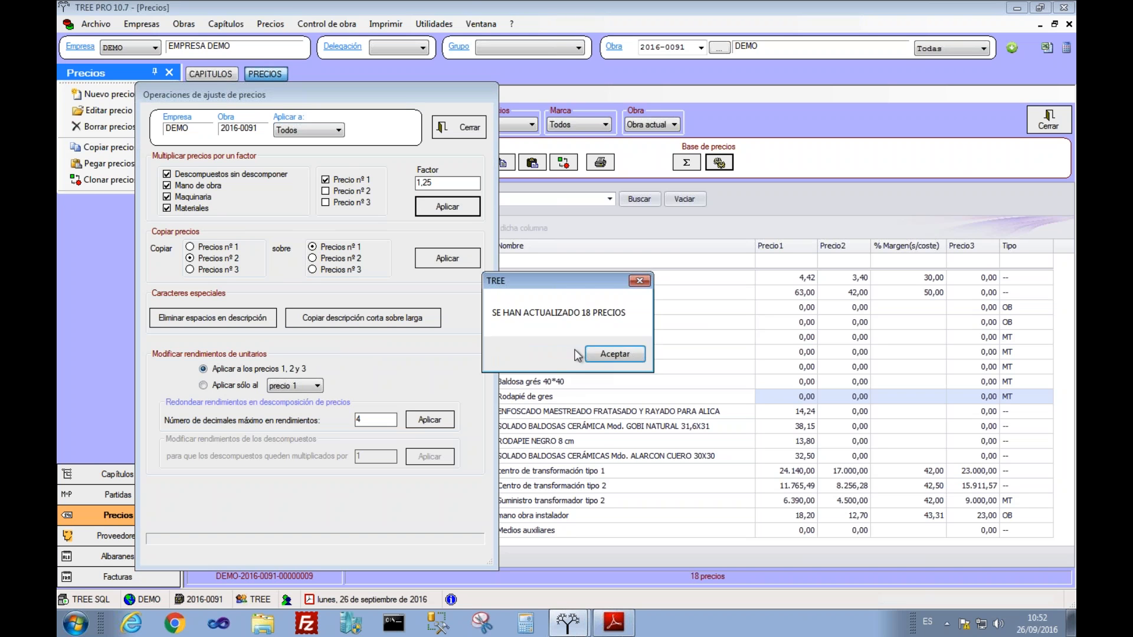
left_click(599, 357)
left_click(463, 128)
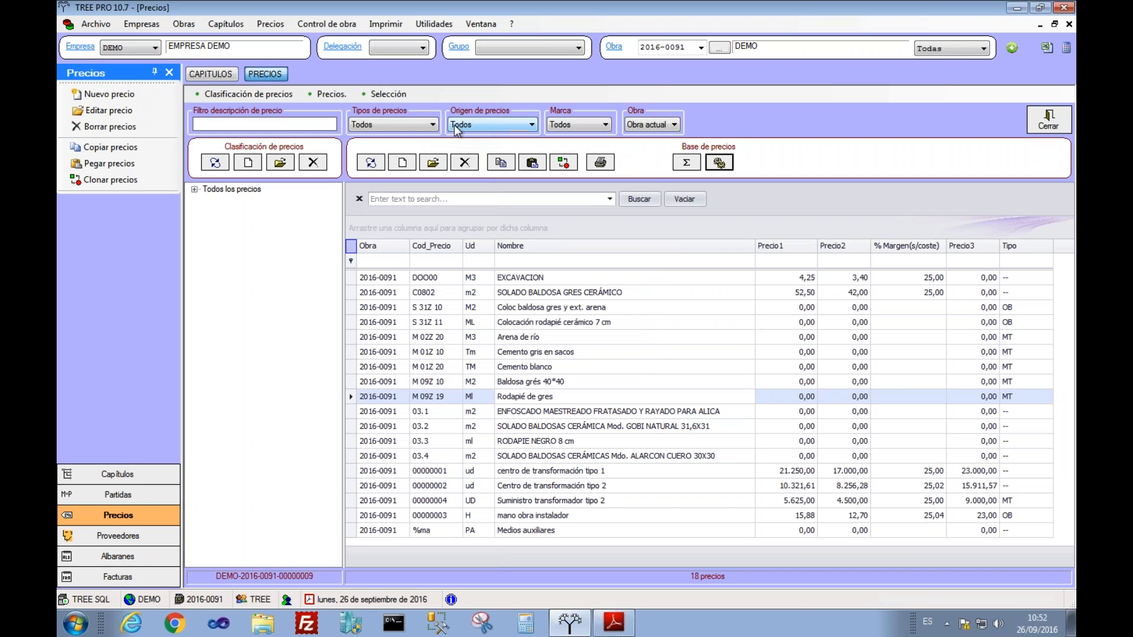
Step: Recalculate the DEMO project, giving 25% chapter margins and a 67.618,22 total
left_click(208, 75)
left_click(300, 101)
left_click(617, 175)
key("Up")
key("Up")
key("Up")
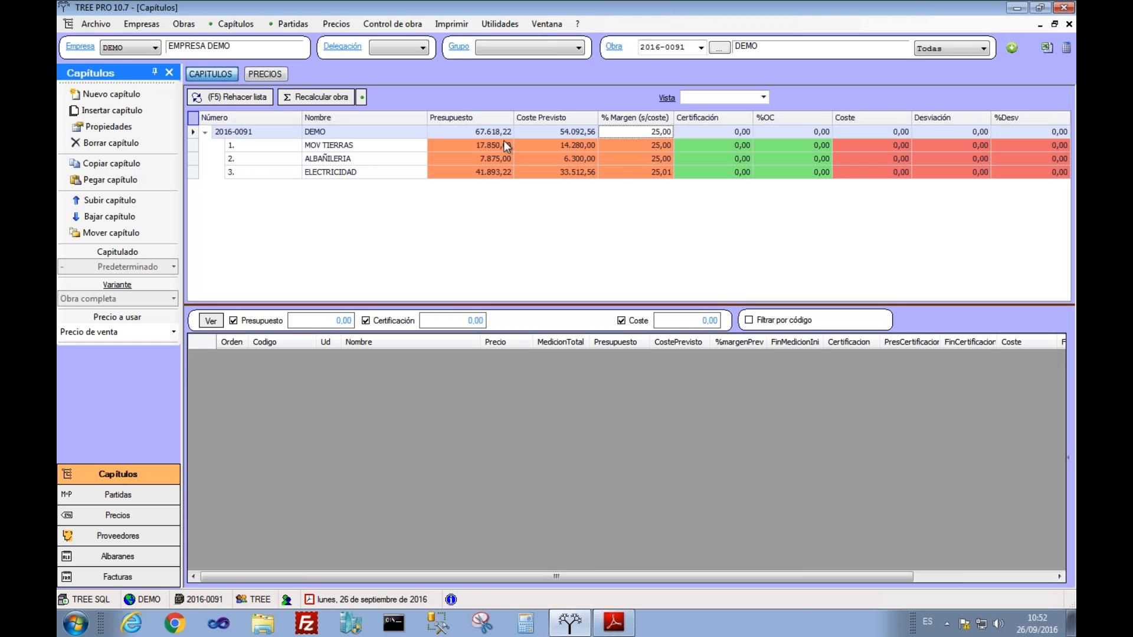
Step: Review DEMO's new total and MOV TIERRAS items, then bring up the project list
left_click(484, 132)
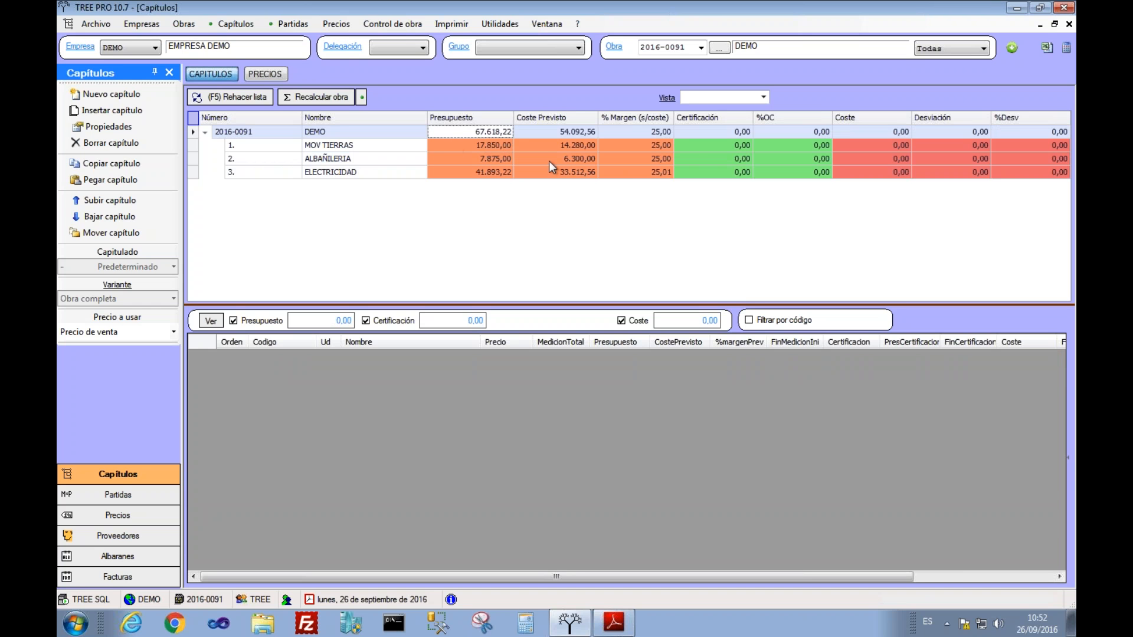
key("Down")
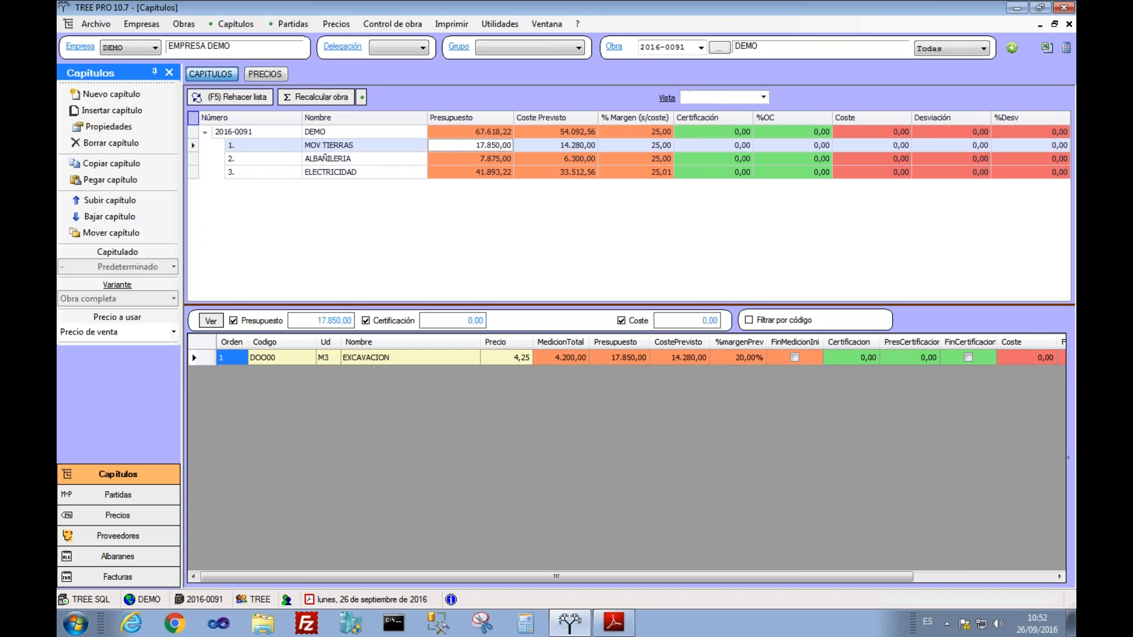
left_click(701, 48)
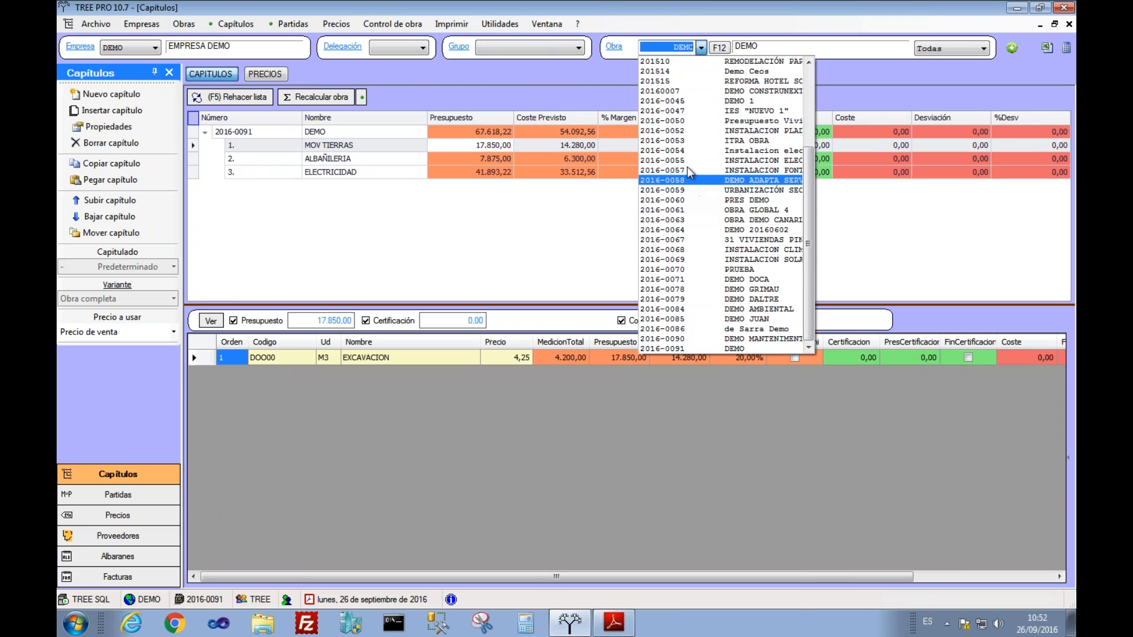
Step: With project 2016-0050 selected, generate a preview of the OBR-PRES00 custom budget report
left_click(682, 122)
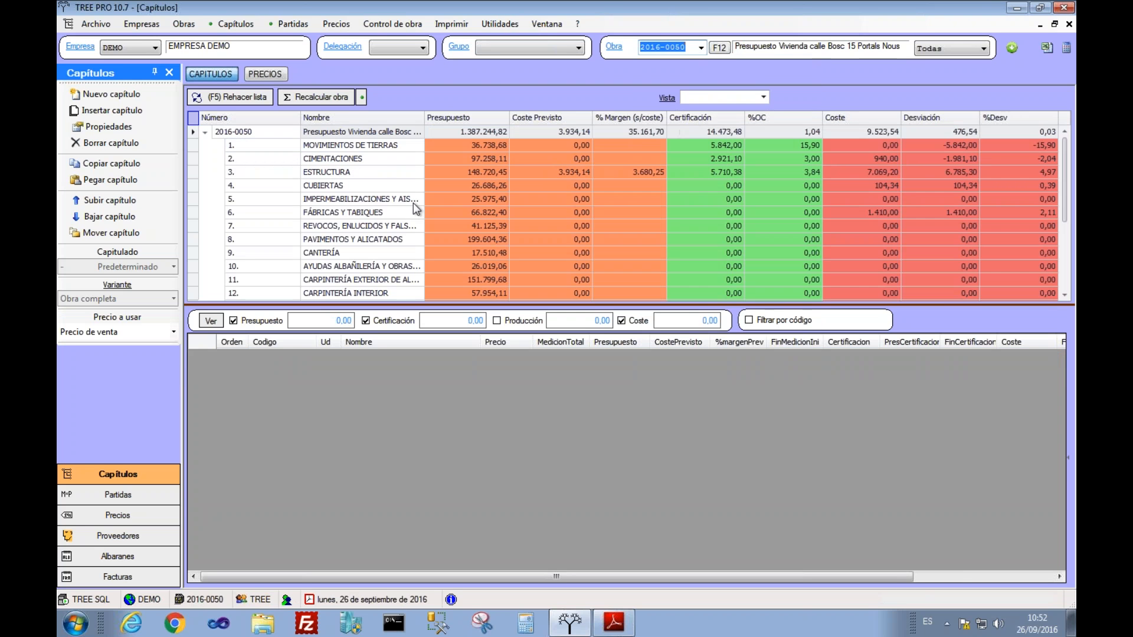
left_click(375, 172)
left_click(461, 26)
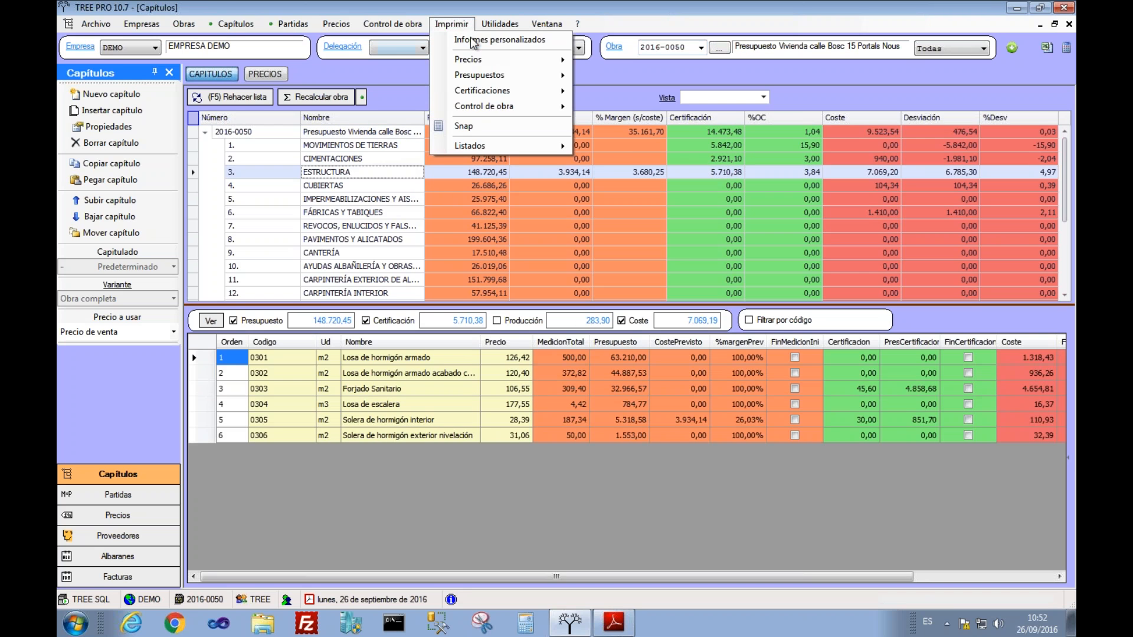
left_click(472, 36)
left_click(361, 392)
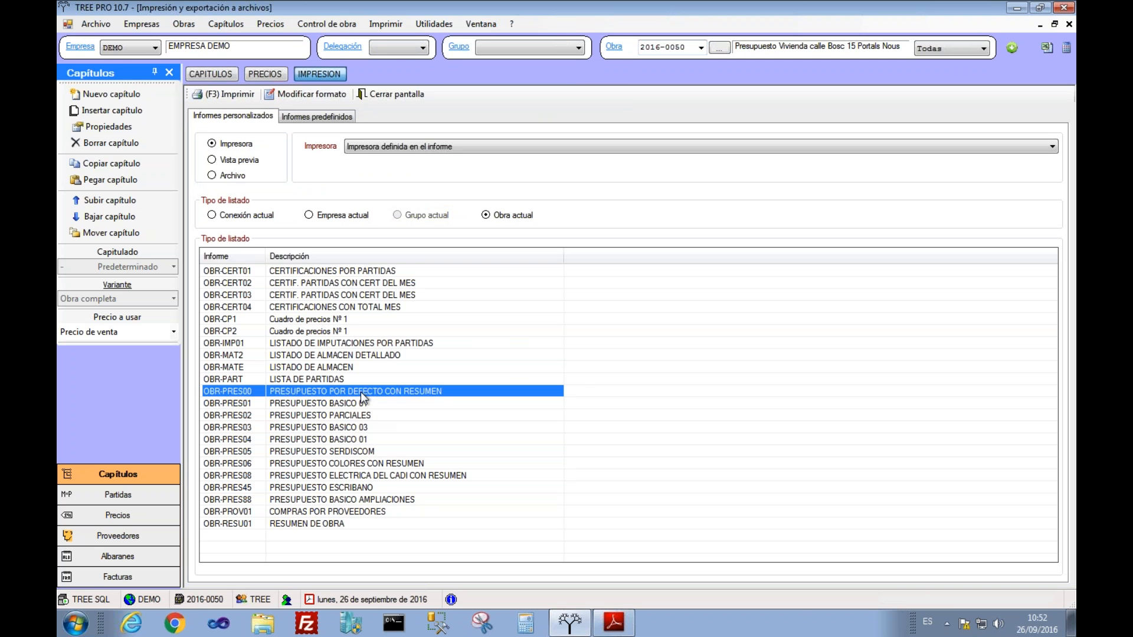
left_click(236, 161)
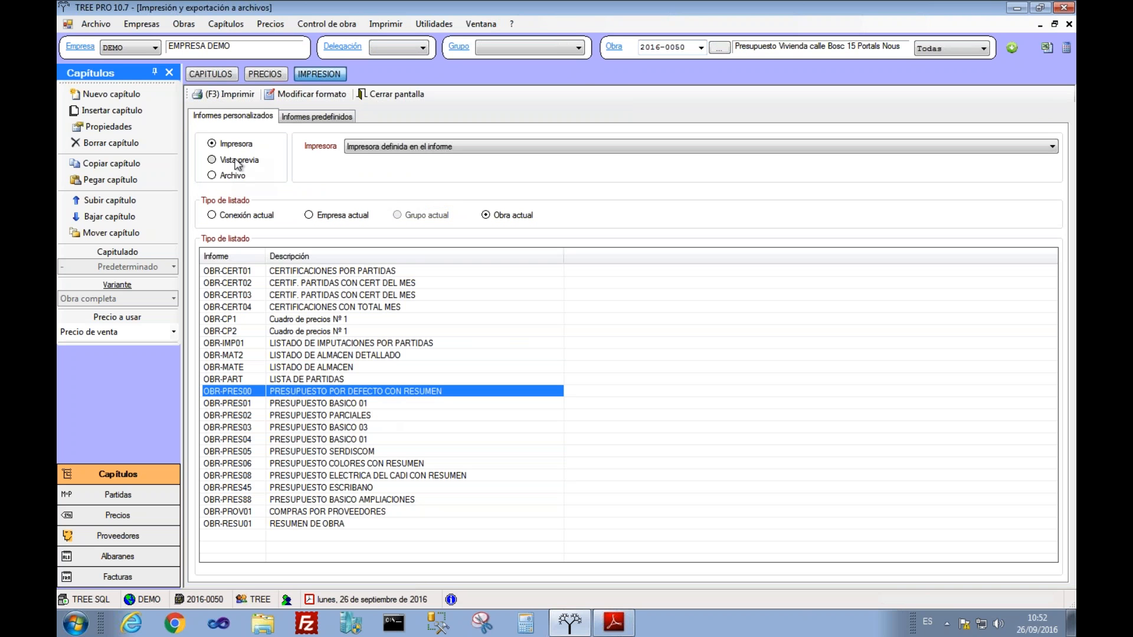
left_click(232, 93)
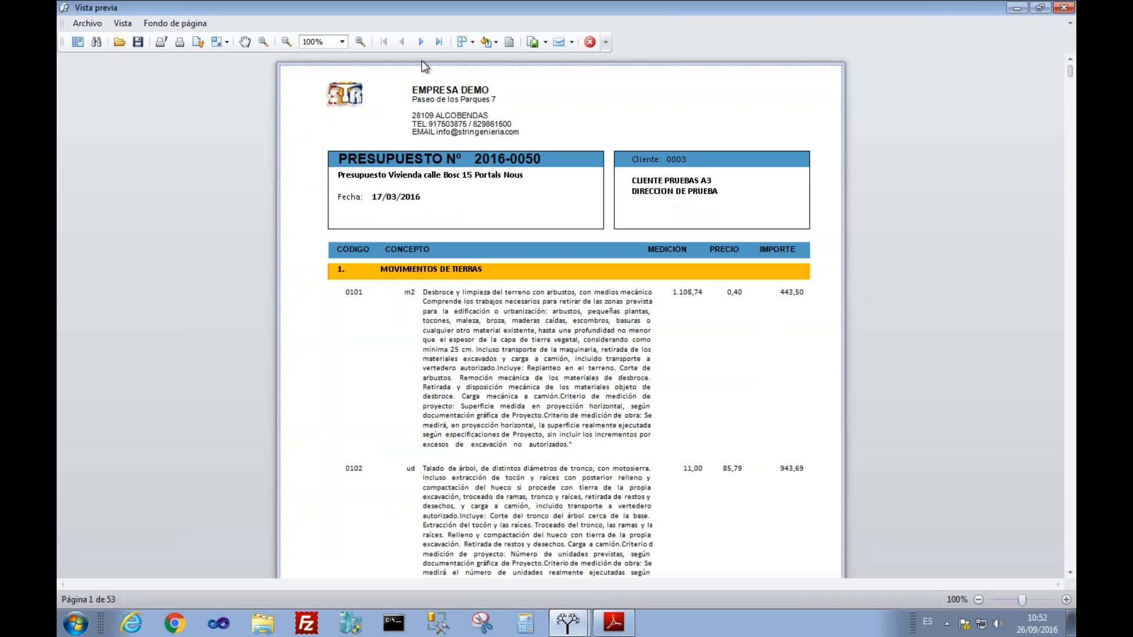
Step: Scroll through the 53-page OBR-PRES00 report preview to its end
left_click(1073, 520)
left_click(1073, 520)
left_click(1073, 520)
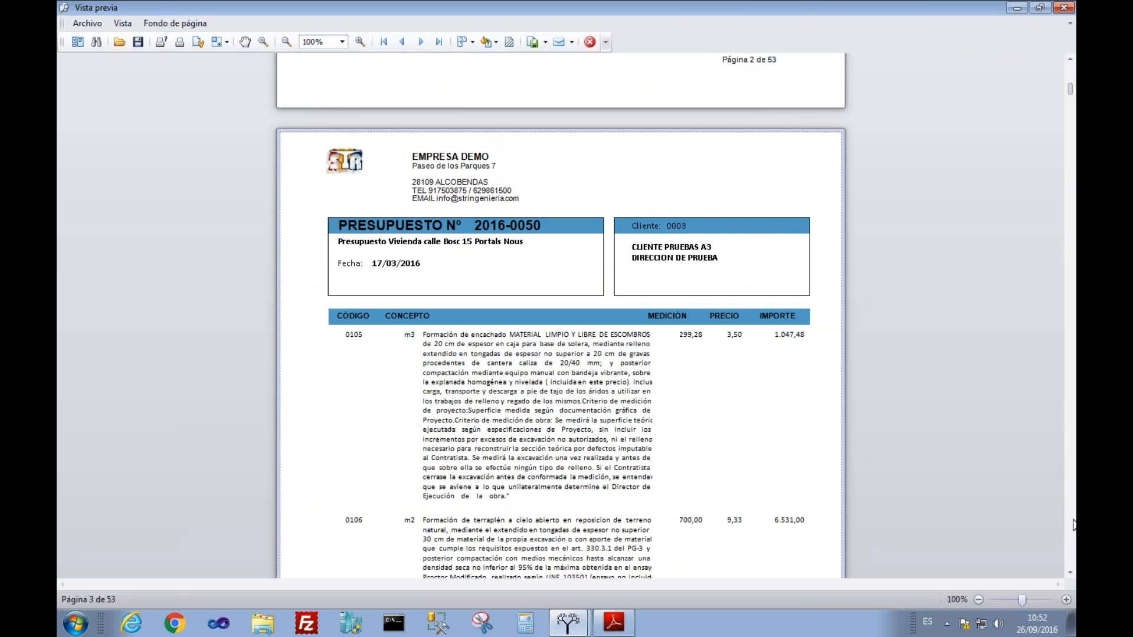
left_click(1073, 524)
left_click(1073, 524)
left_click(1073, 524)
left_click(1073, 523)
left_click(1073, 524)
left_click(1073, 524)
left_click_drag(1067, 124, 1069, 560)
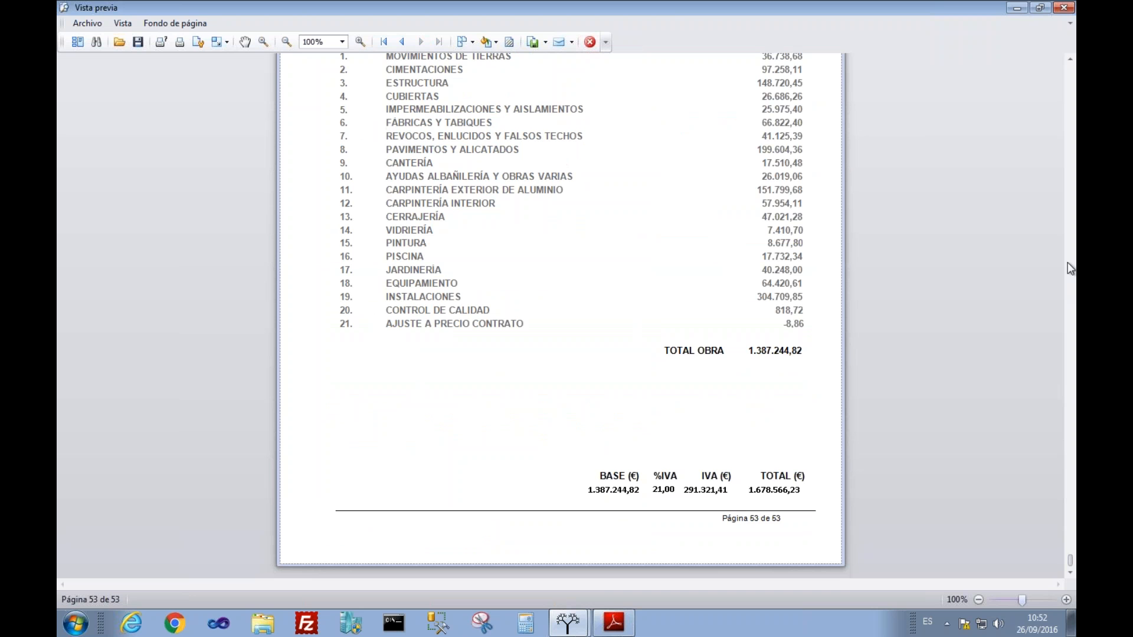
left_click(1069, 60)
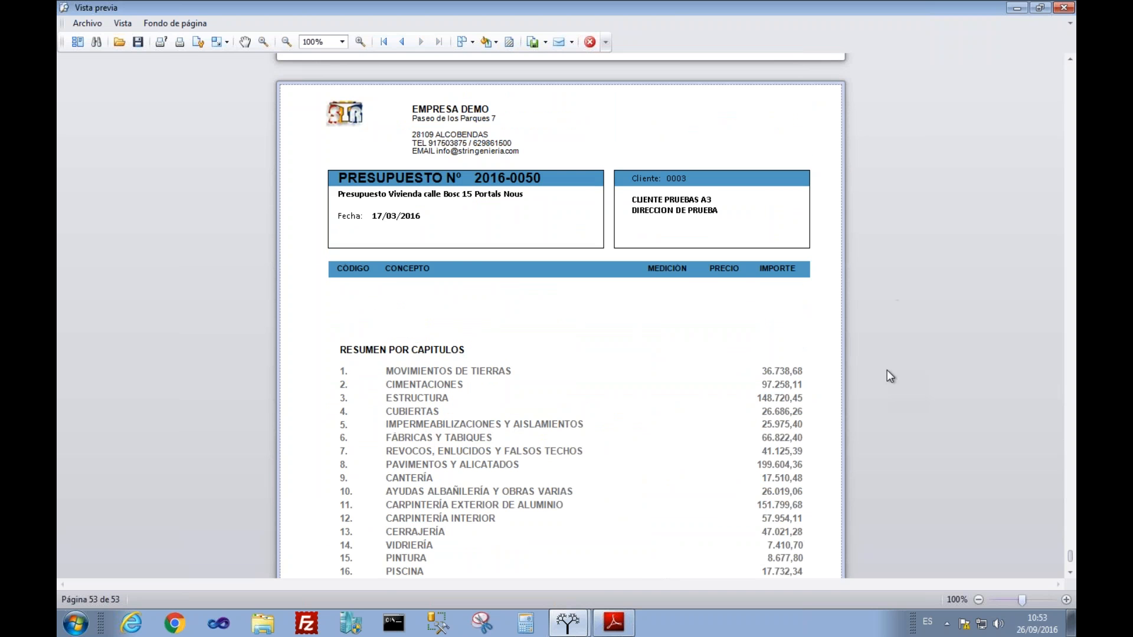
left_click(1068, 572)
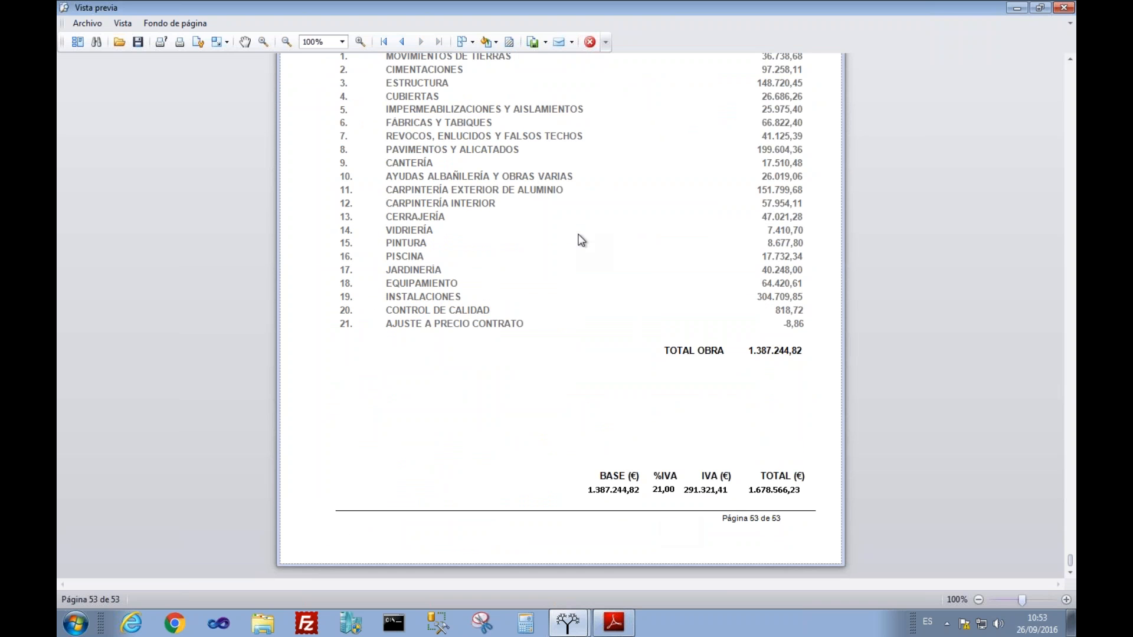
Step: Check the report's export format options, close the preview and open OBR-PRES00's layout
left_click(546, 42)
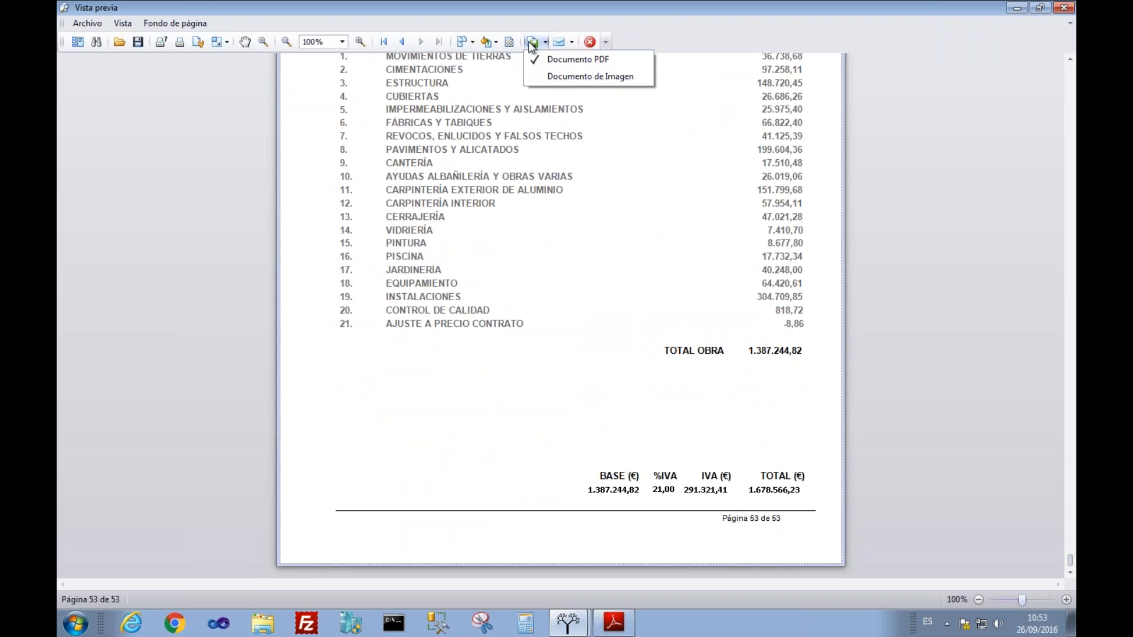
left_click(586, 49)
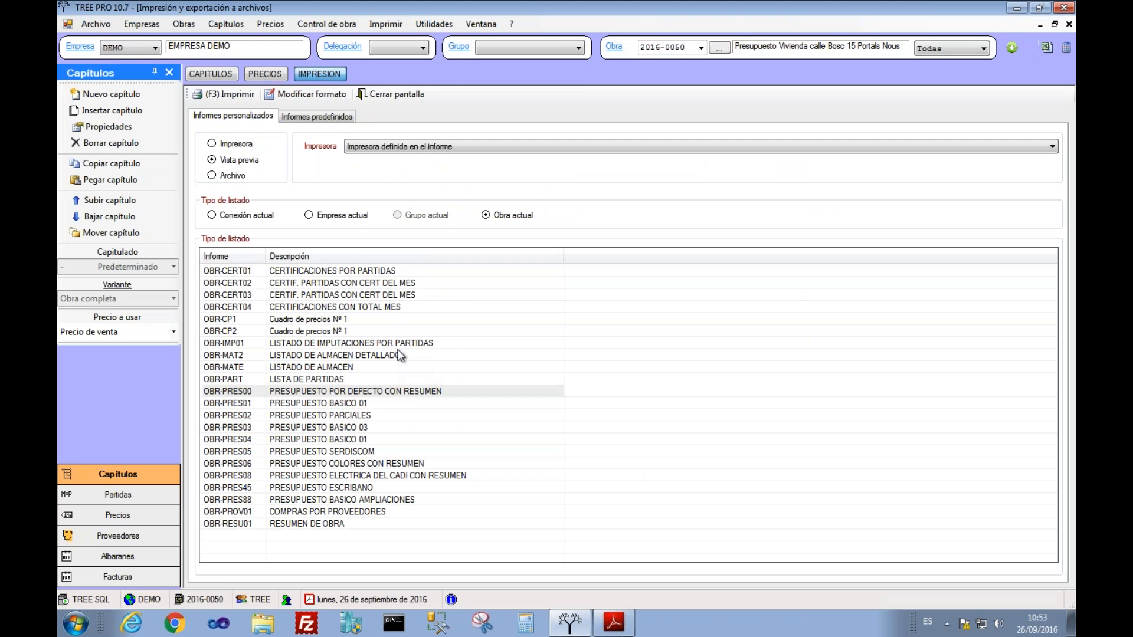
left_click(304, 97)
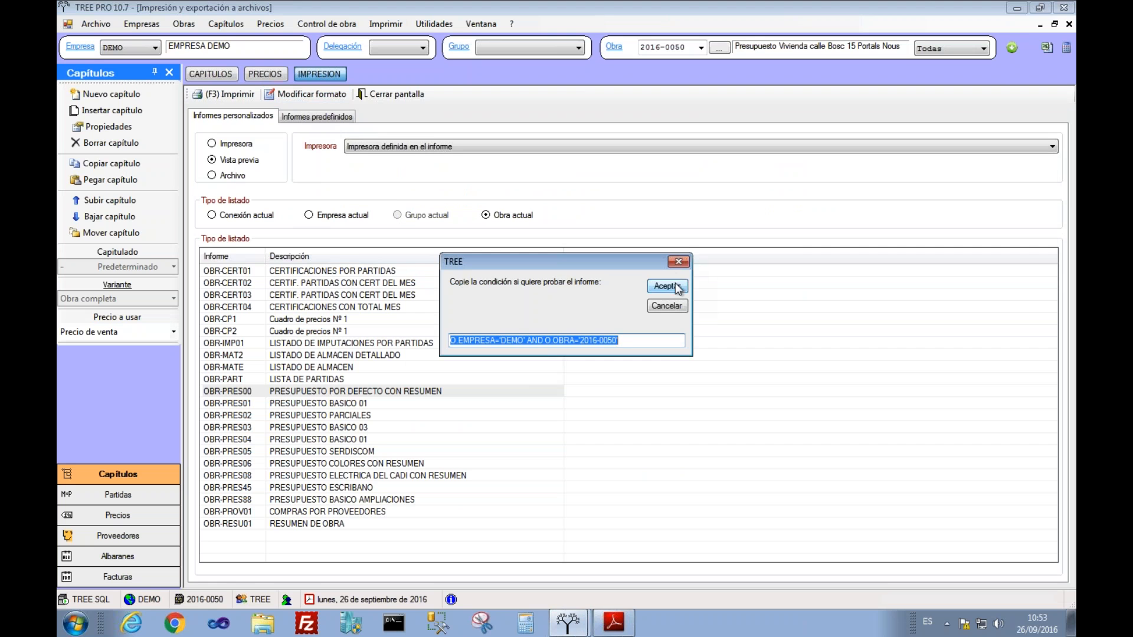
Step: Accept the test condition, drag the logo right and step through the report sections
left_click(667, 286)
left_click_drag(323, 179, 676, 180)
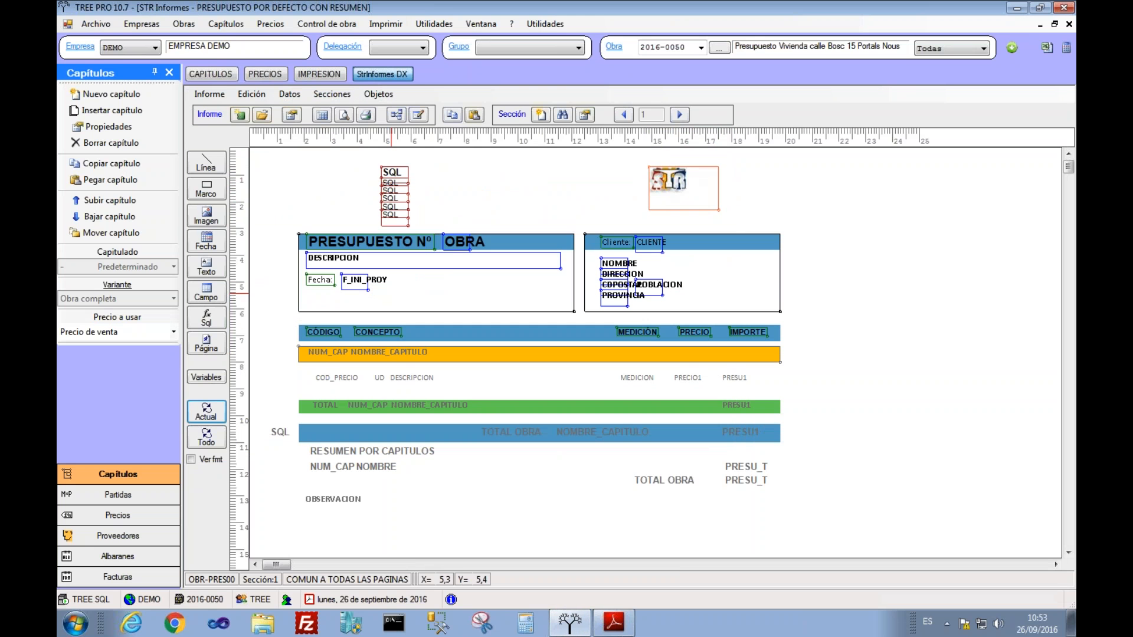
left_click(680, 117)
left_click(679, 116)
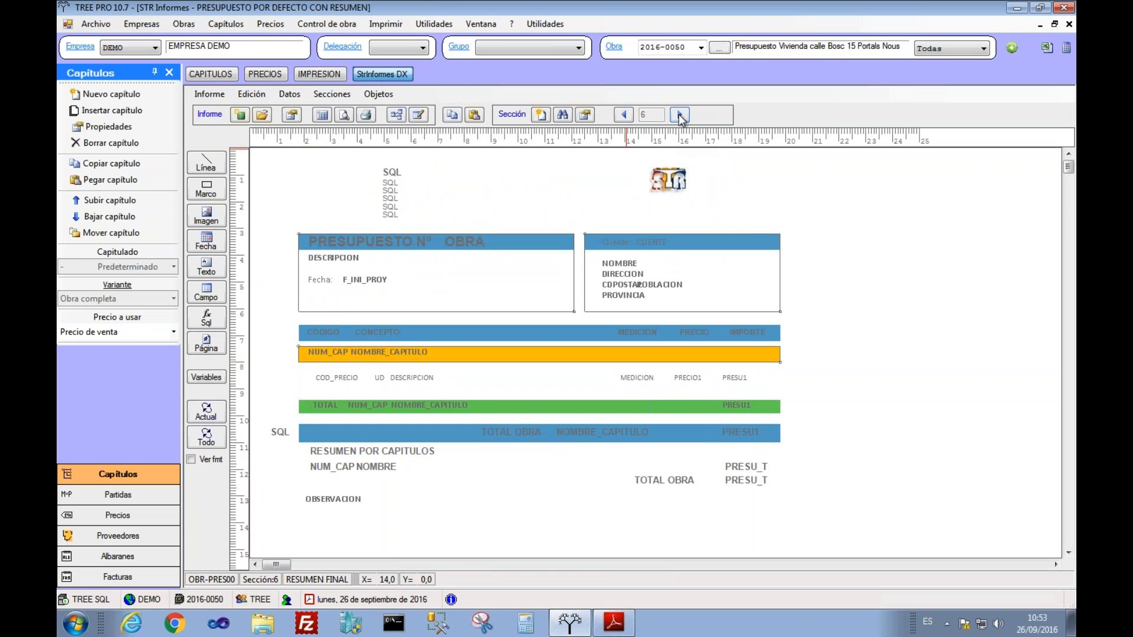
left_click(623, 115)
left_click(623, 115)
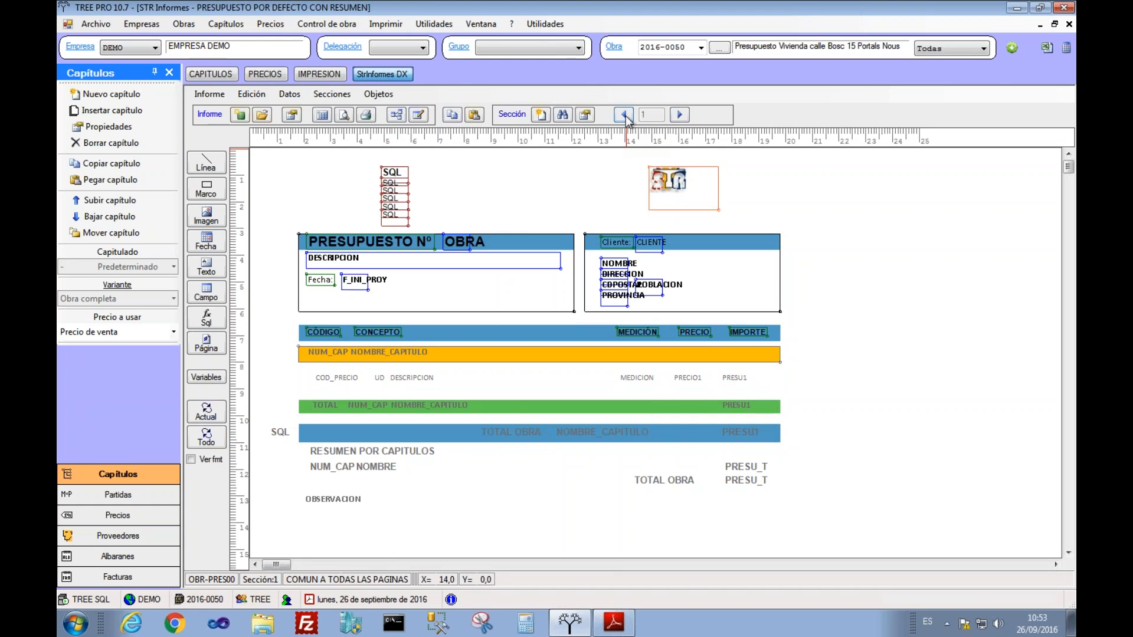
Step: Inspect the section's data set and SQL, nudge the logo further right, and close the designer
left_click(585, 115)
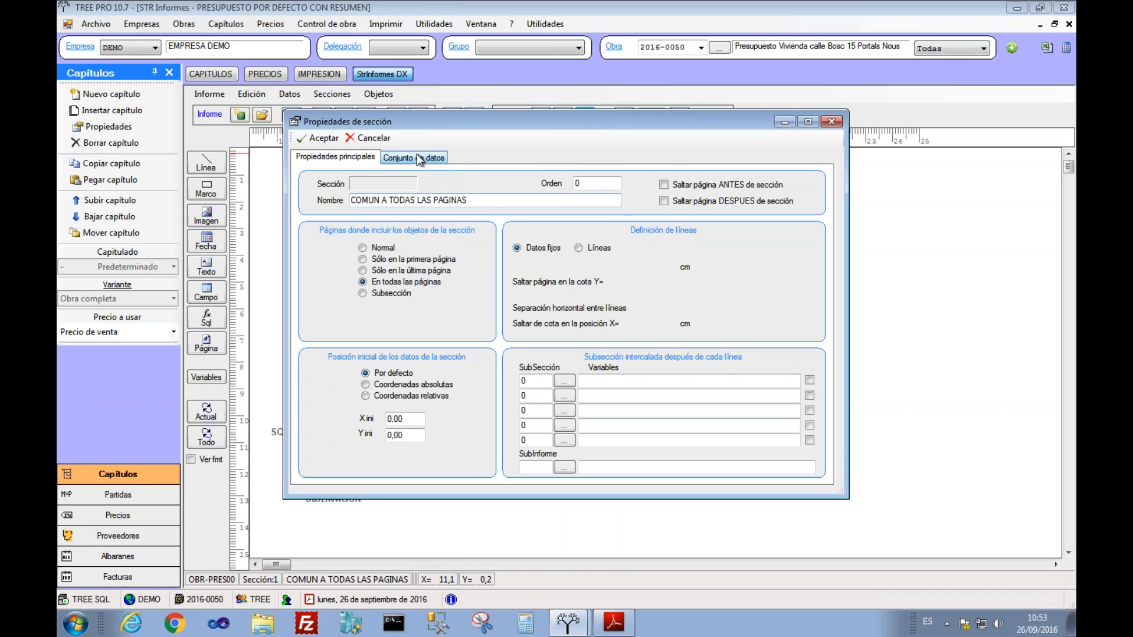
left_click(419, 158)
left_click(396, 191)
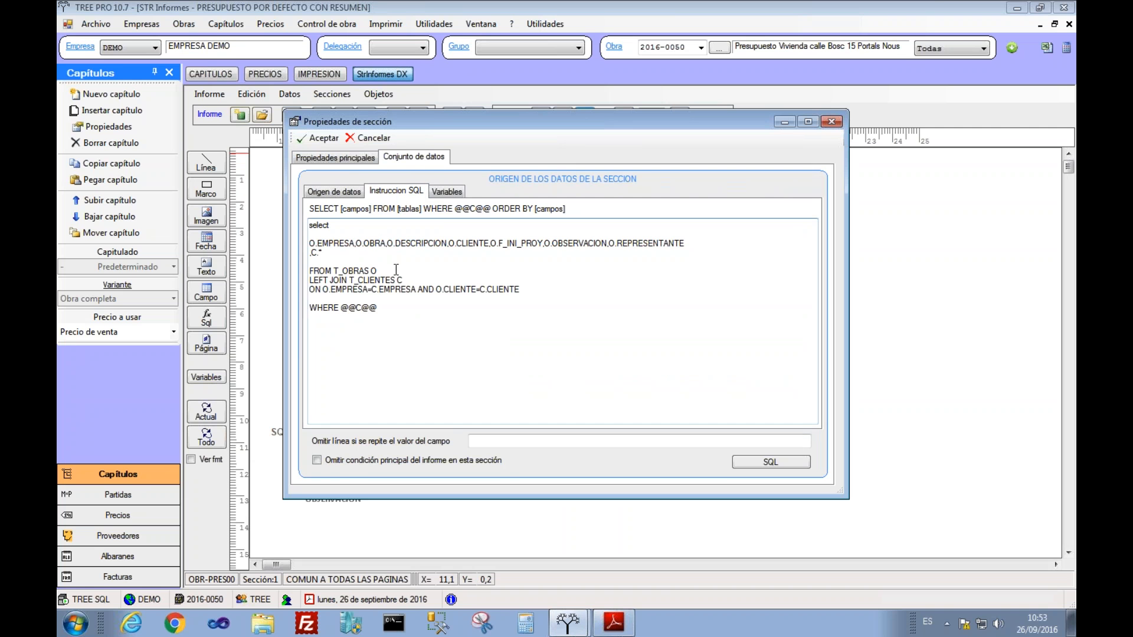
left_click(325, 140)
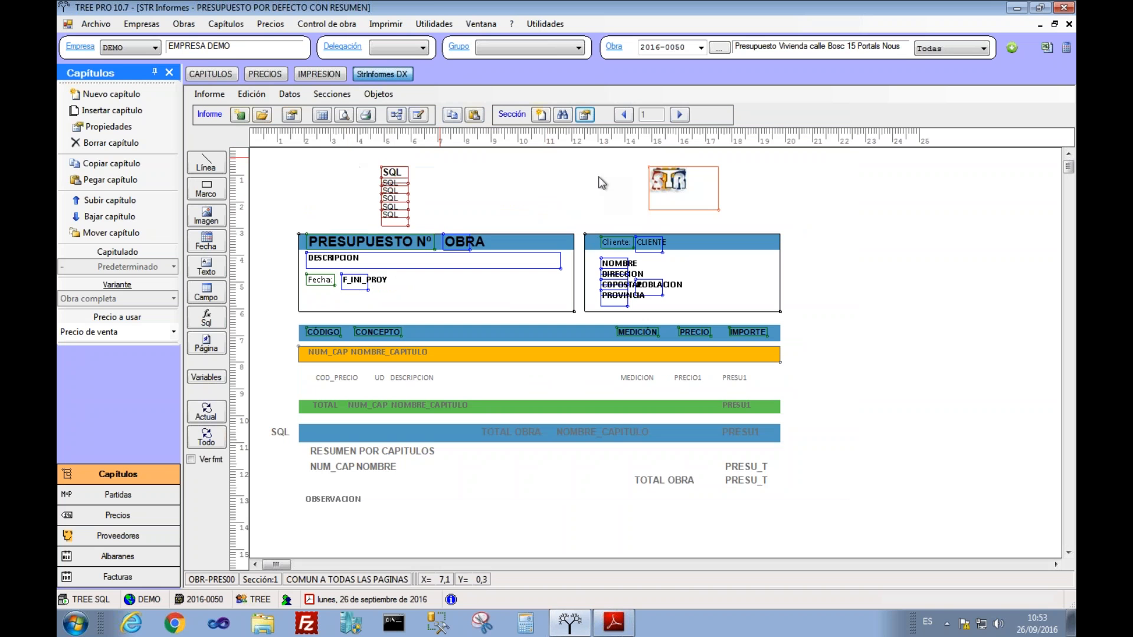
left_click_drag(678, 179, 709, 178)
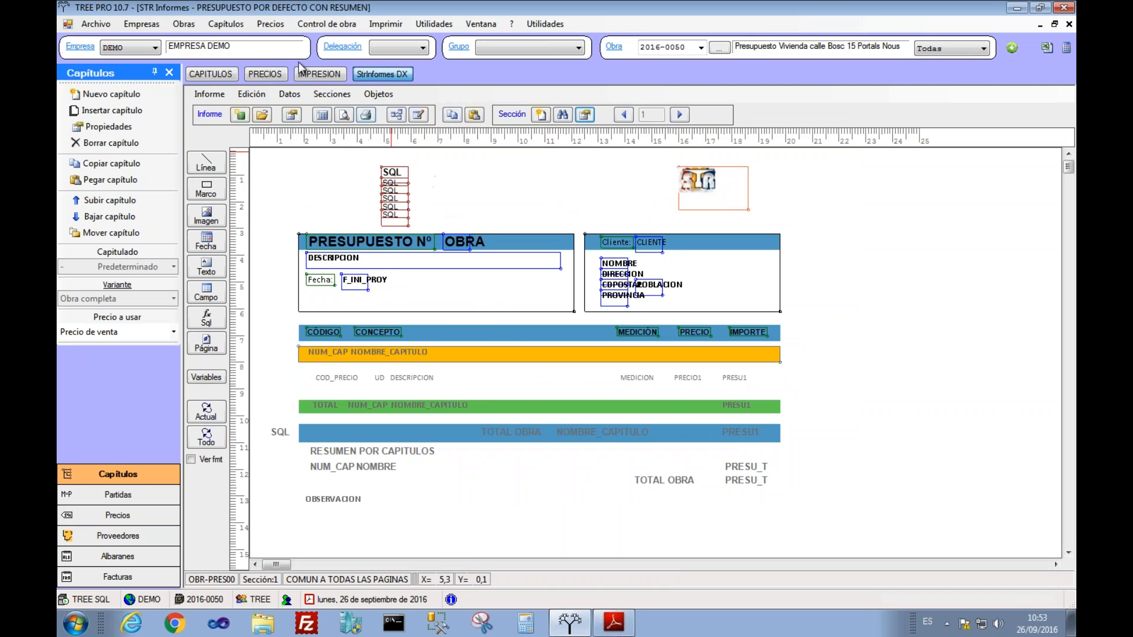
left_click(1068, 24)
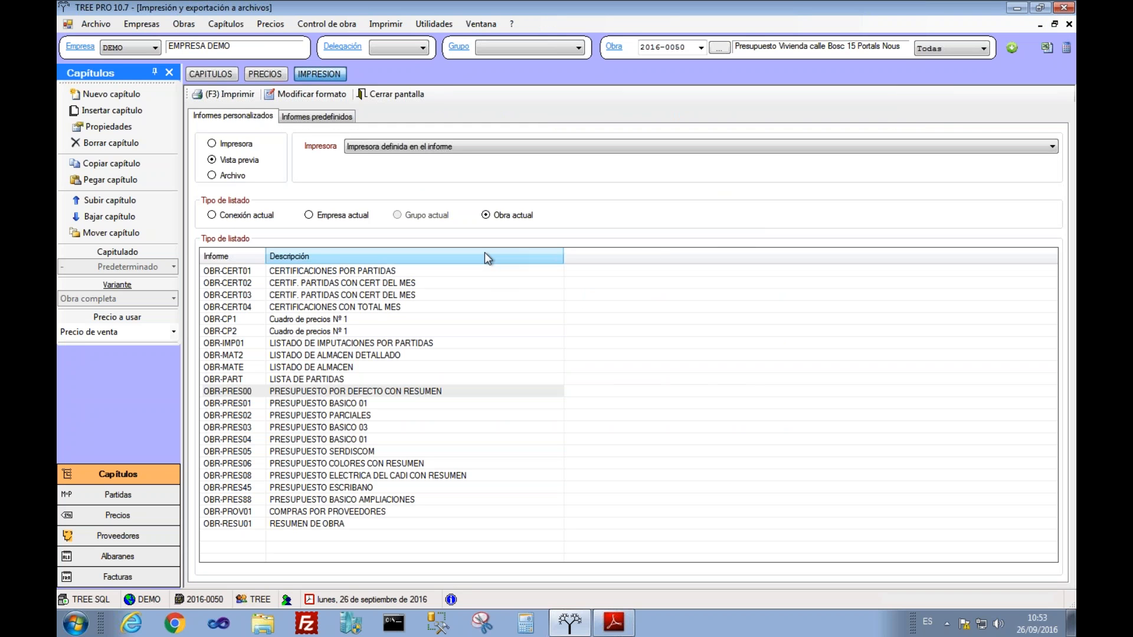
left_click(608, 619)
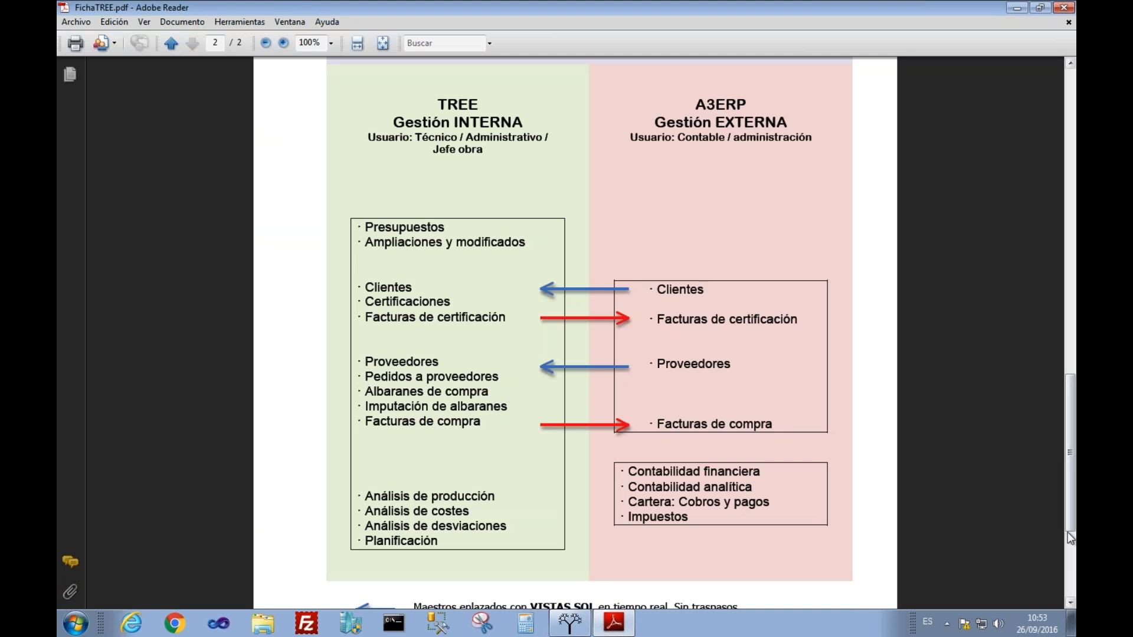
left_click_drag(1070, 534, 1074, 223)
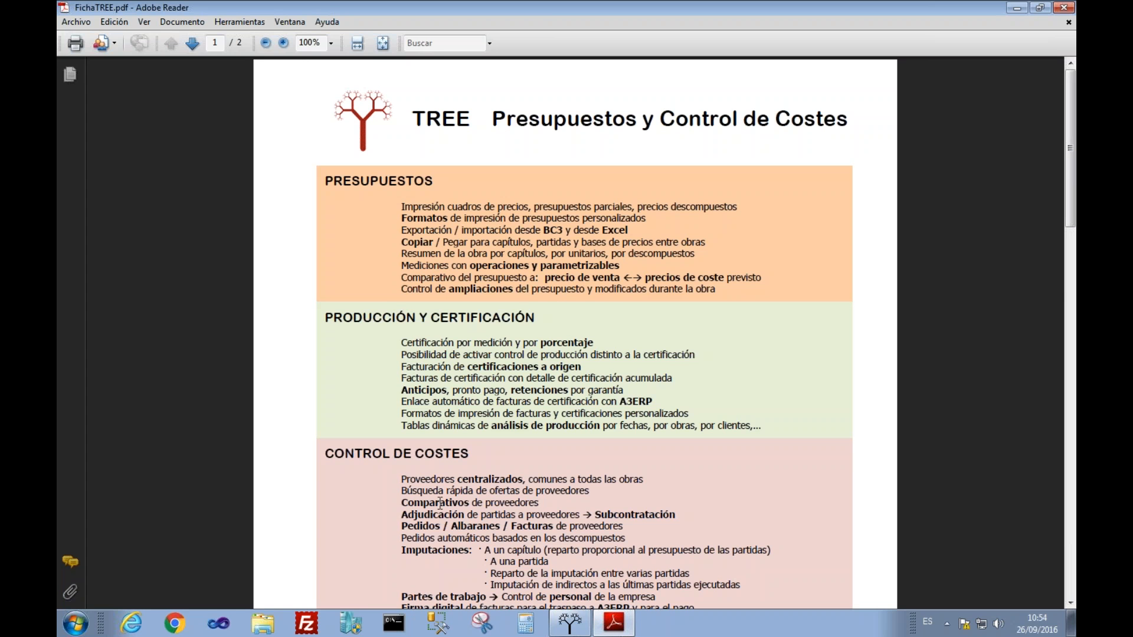
left_click(571, 624)
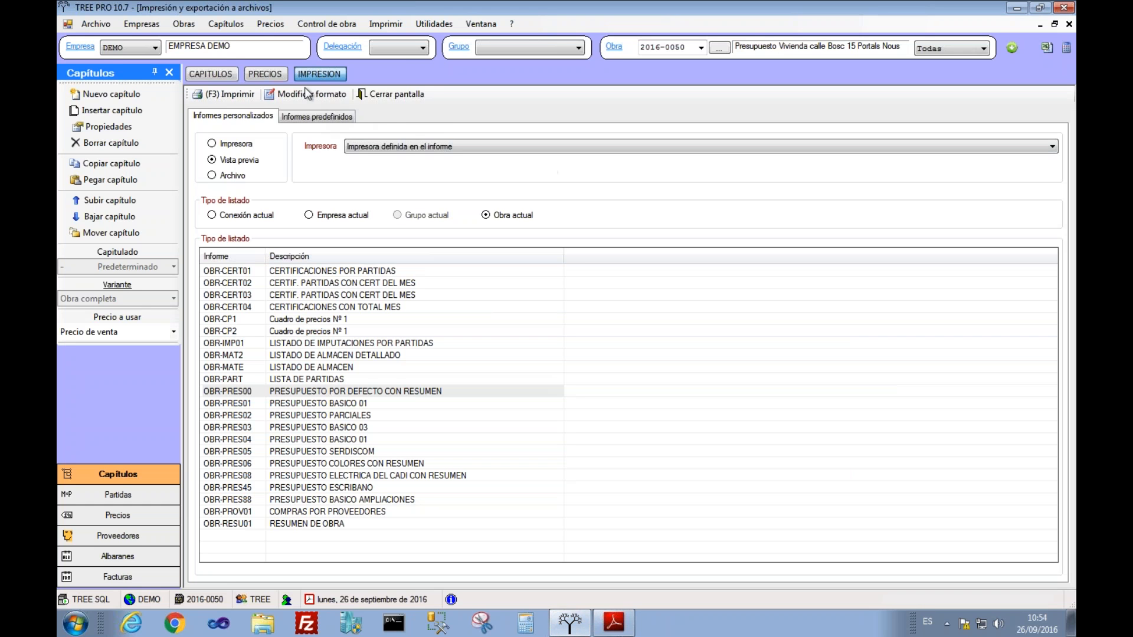
Step: Close the printing screen and load work 2016-0091 DEMO
left_click(387, 96)
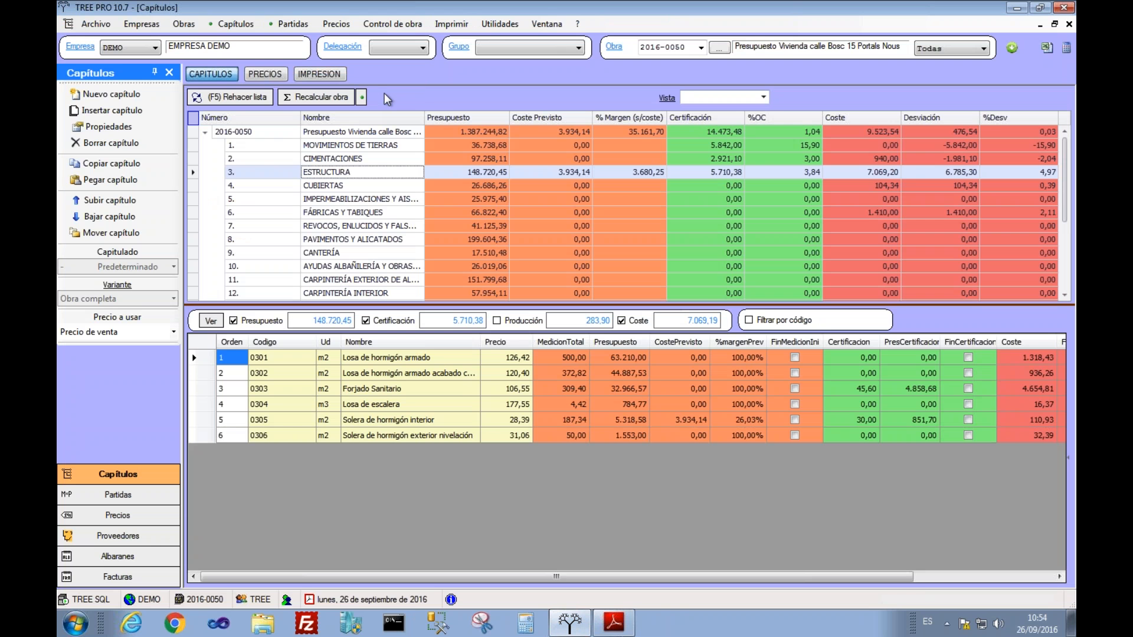
left_click(700, 47)
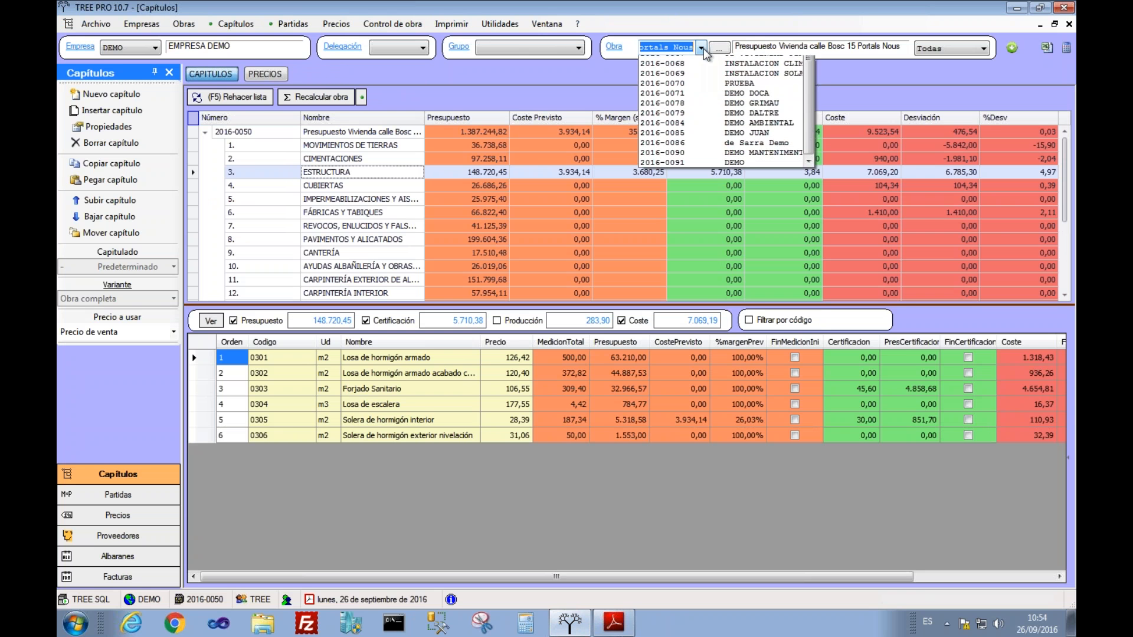
left_click(702, 348)
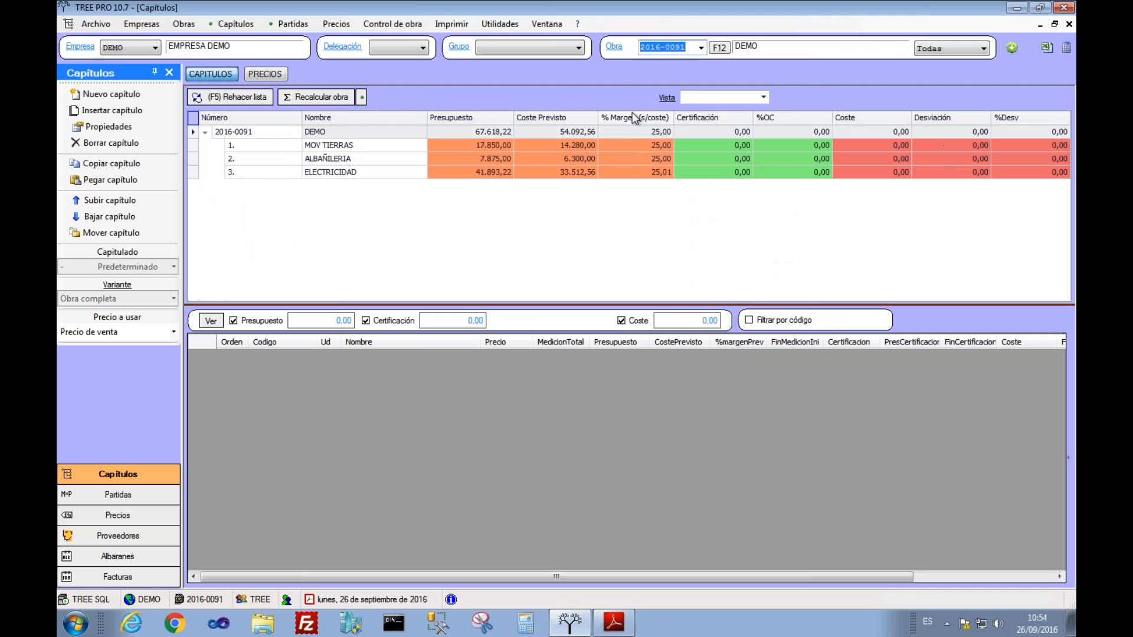
Step: Set DEMO's properties to En ejecución from 26/09/2016, group SUR, delegation D1, and save
left_click(617, 46)
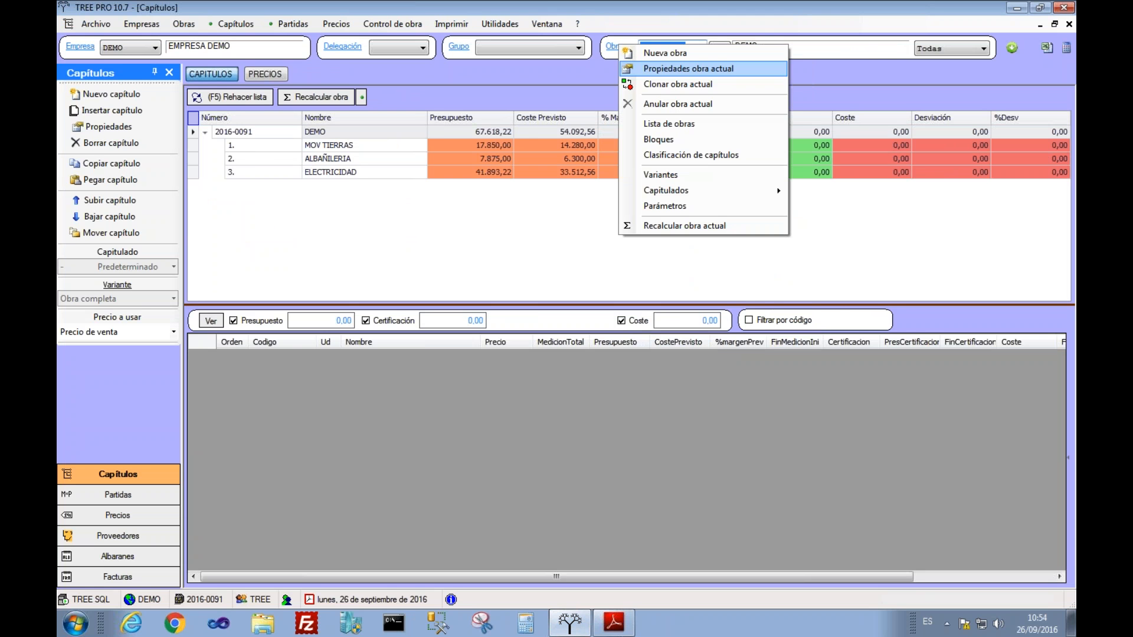
left_click(629, 71)
left_click(475, 323)
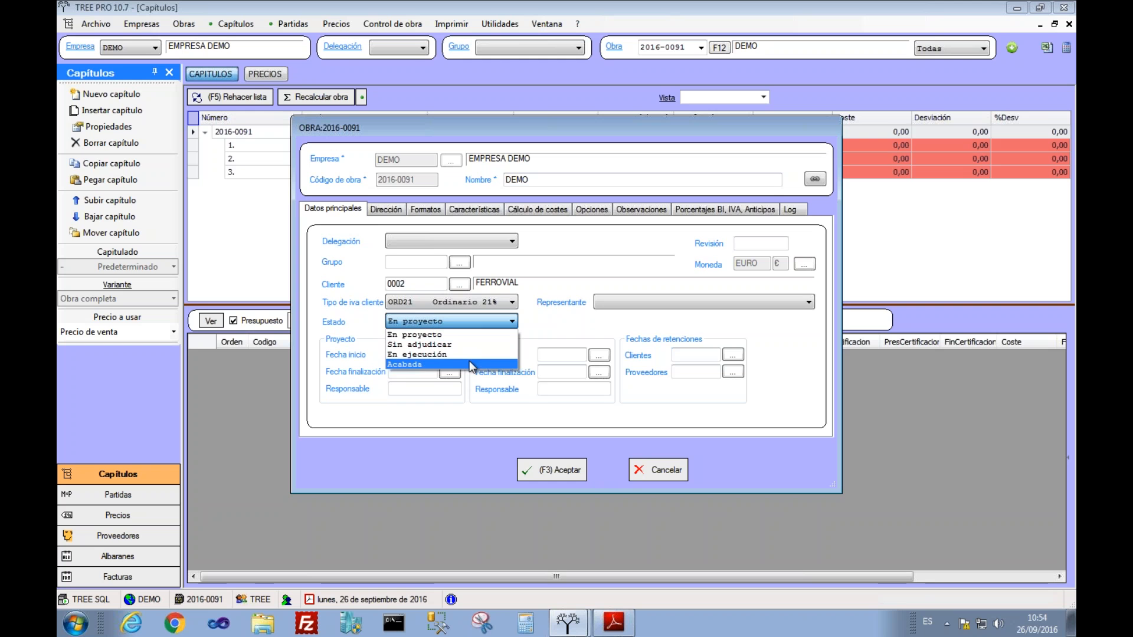
left_click(465, 356)
left_click(449, 372)
left_click(544, 377)
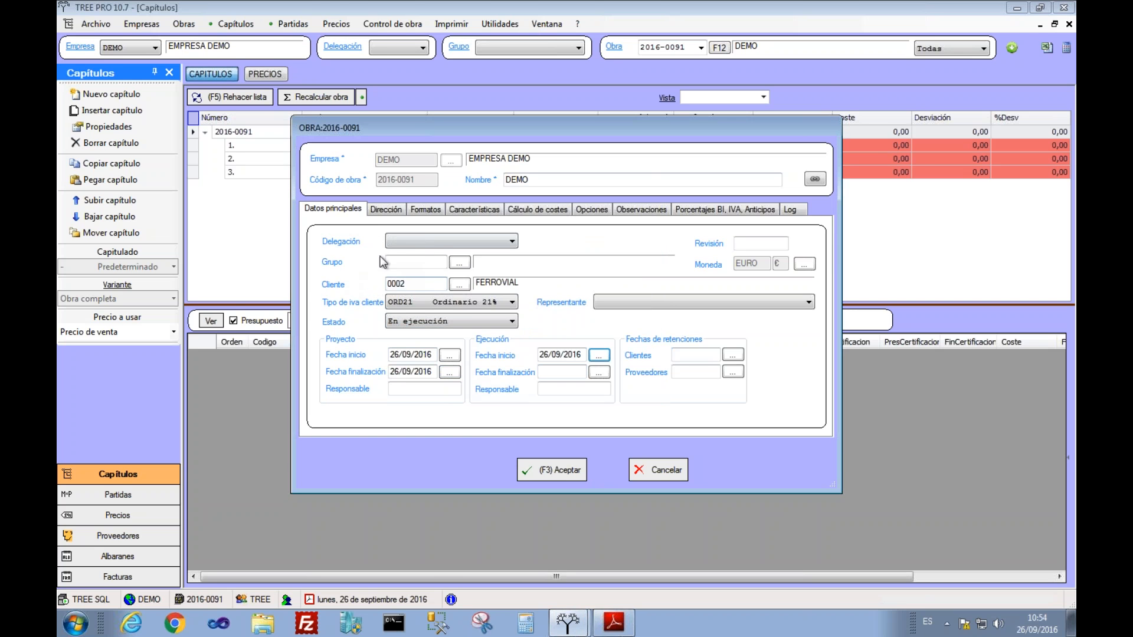
left_click(460, 263)
left_click(412, 250)
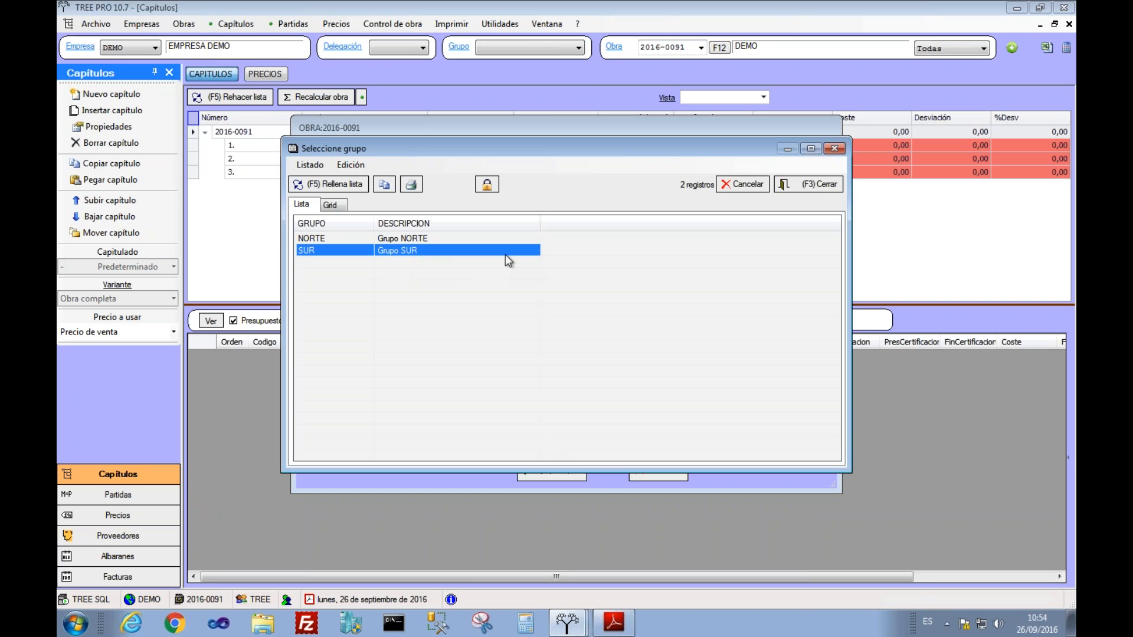
key("F3")
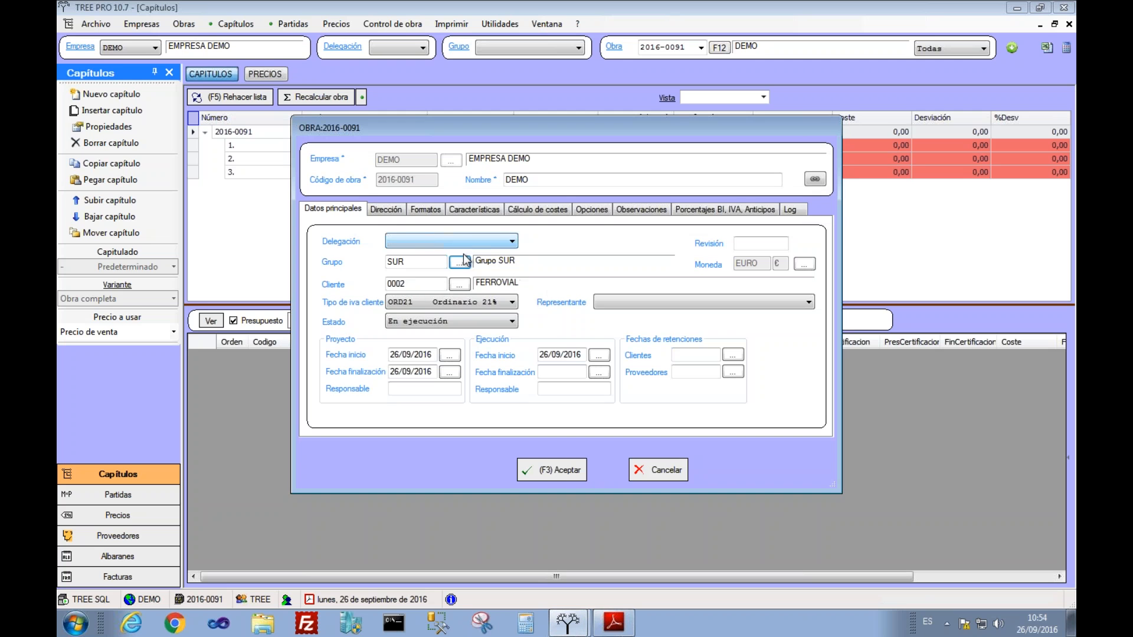
left_click(431, 239)
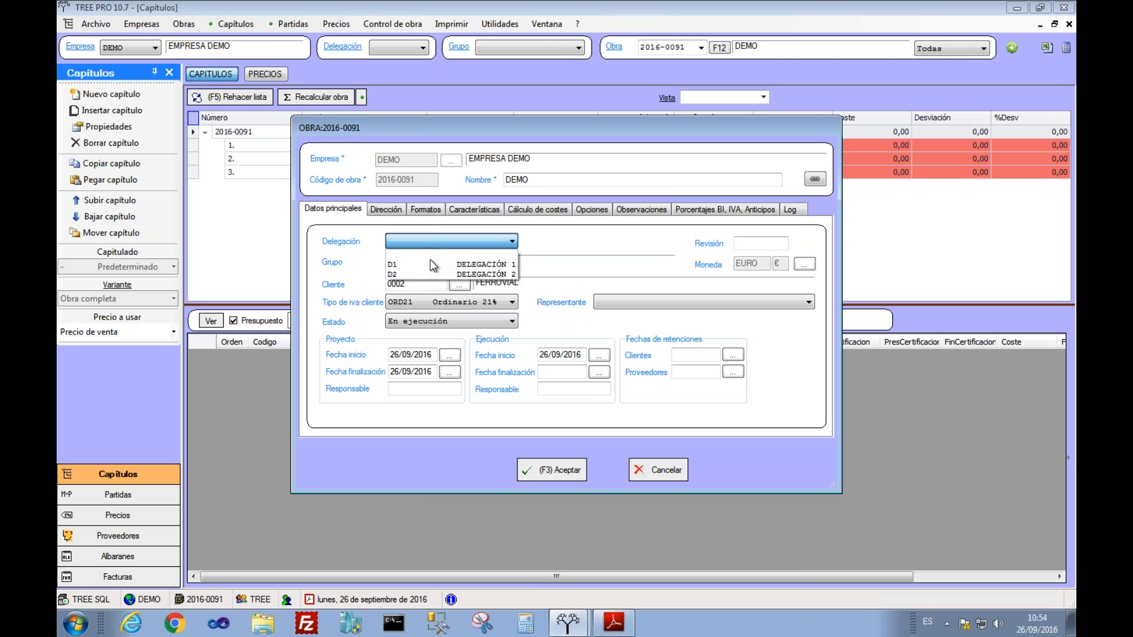
key("Return")
left_click(547, 473)
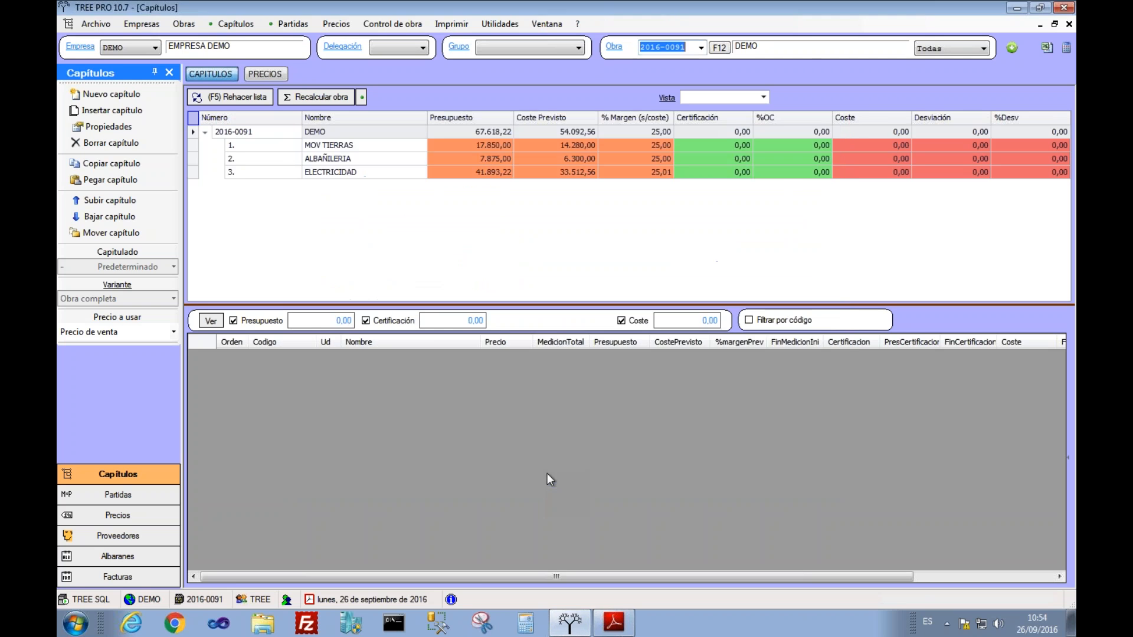
Step: Filter the works by delegation D1 and keep work 2016-0091 loaded
left_click(402, 49)
left_click(396, 58)
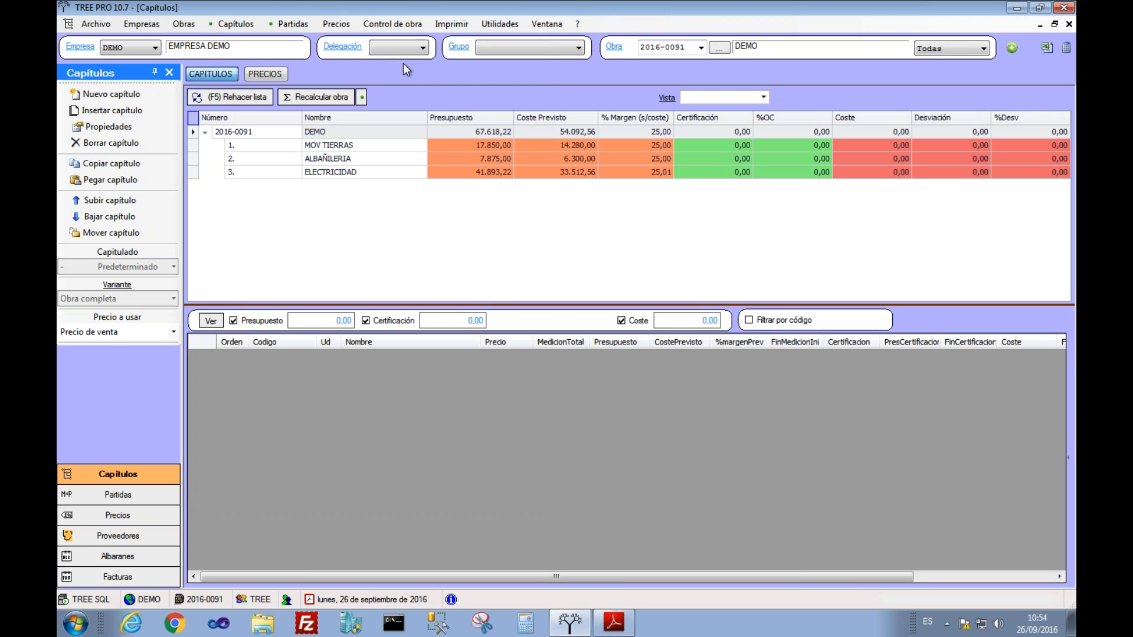
left_click(394, 51)
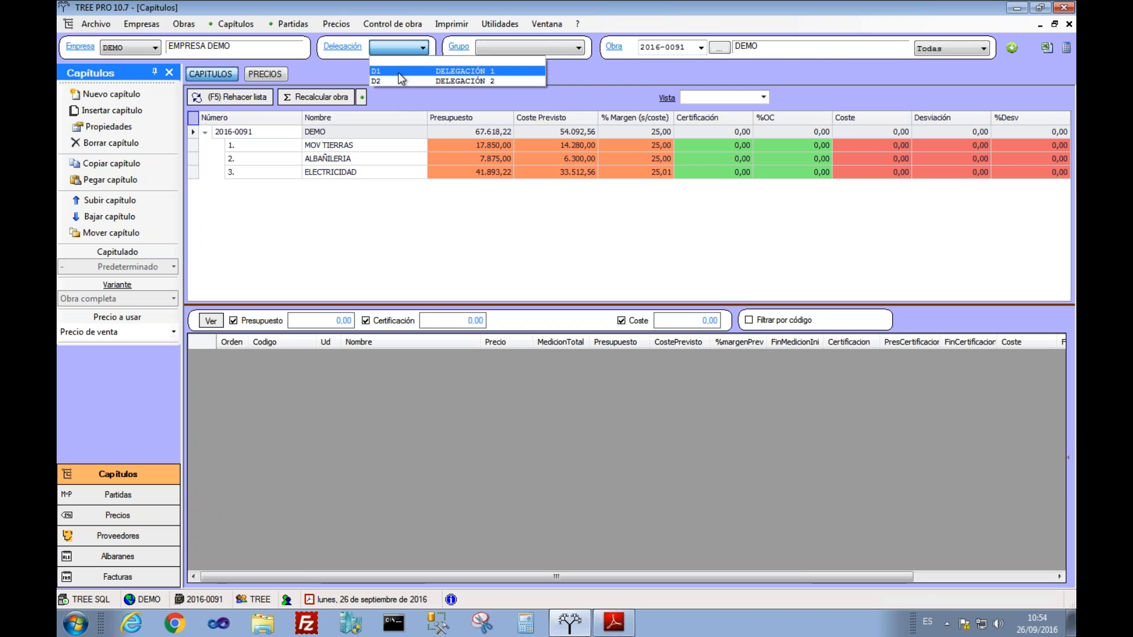
left_click(400, 71)
left_click(702, 48)
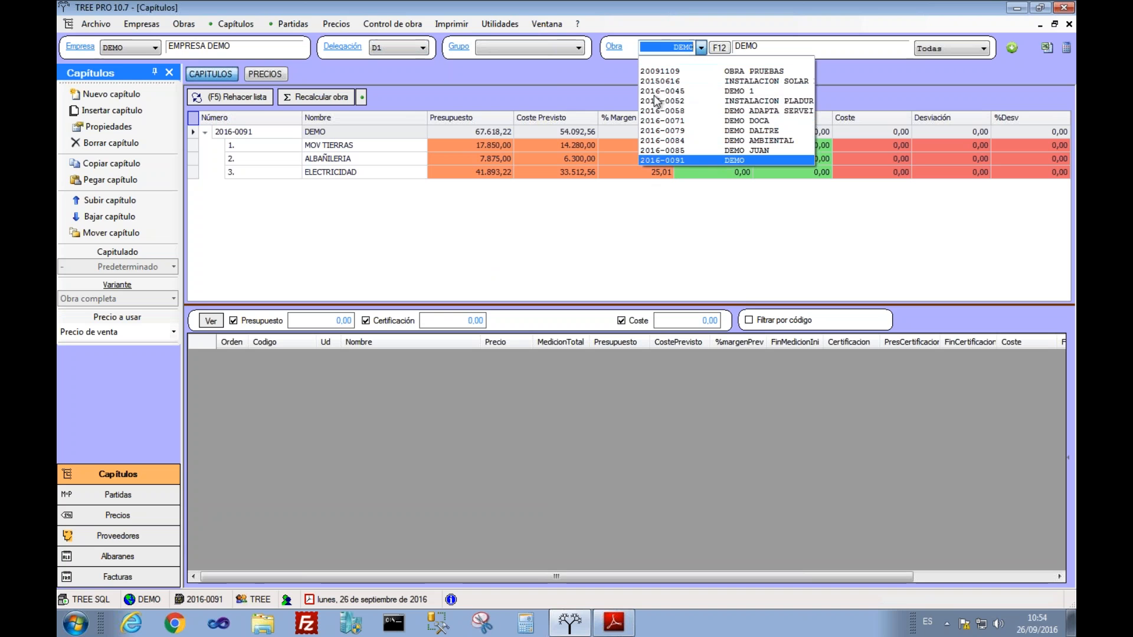
left_click(650, 157)
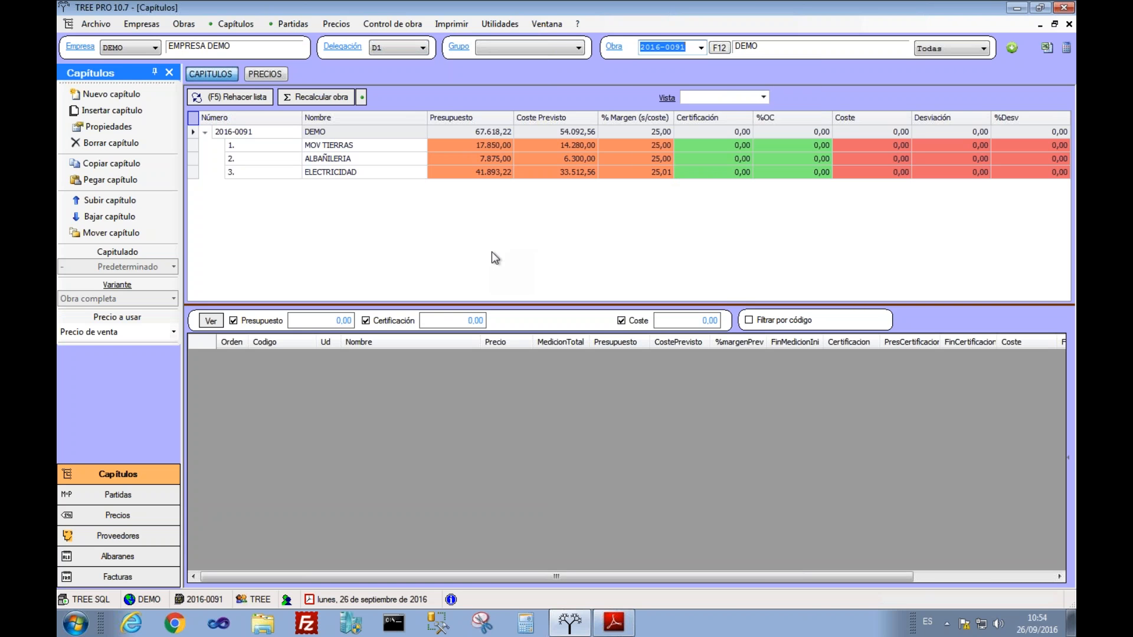
Step: Browse the ELECTRICIDAD, summary and MOV TIERRAS chapter rows, ending on MOV TIERRAS's items
left_click(346, 172)
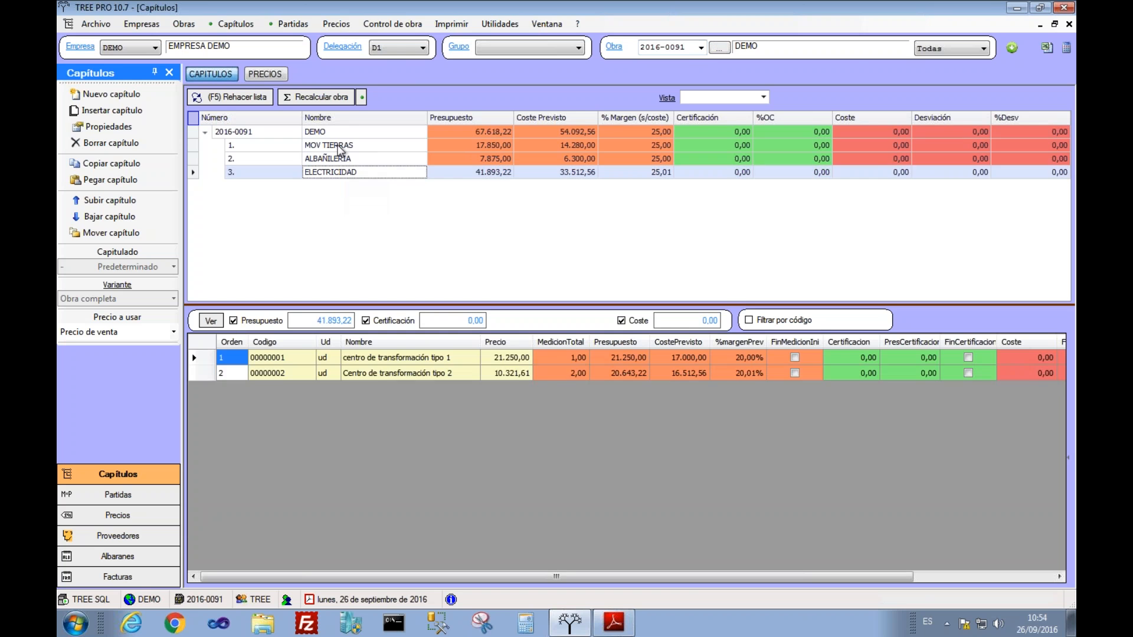
left_click(340, 148)
left_click(475, 131)
left_click(343, 97)
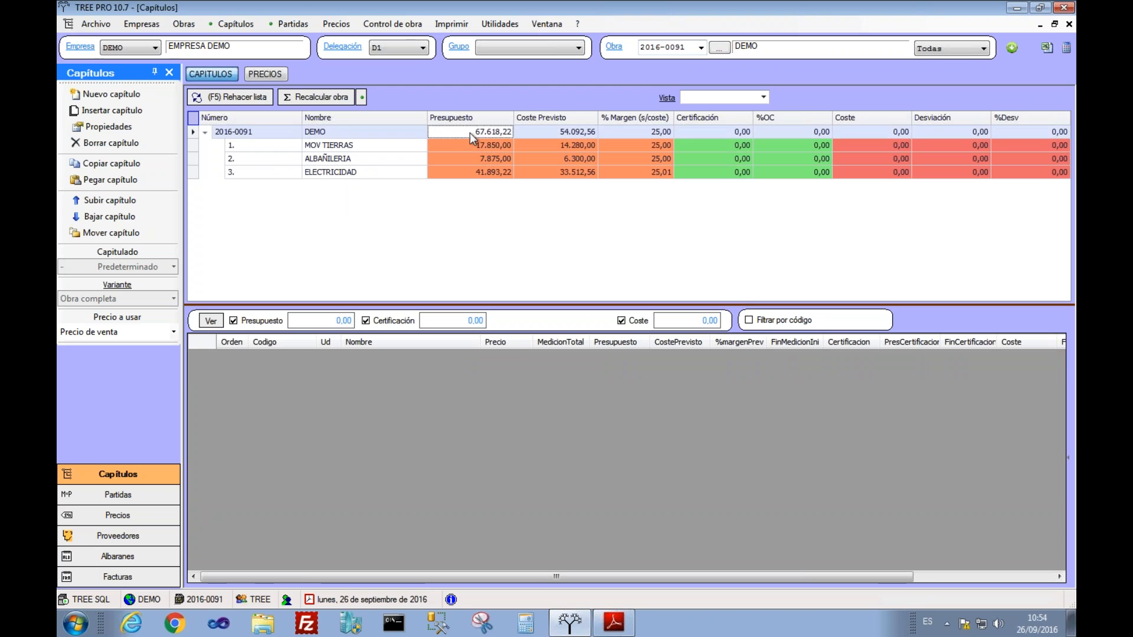
left_click(501, 147)
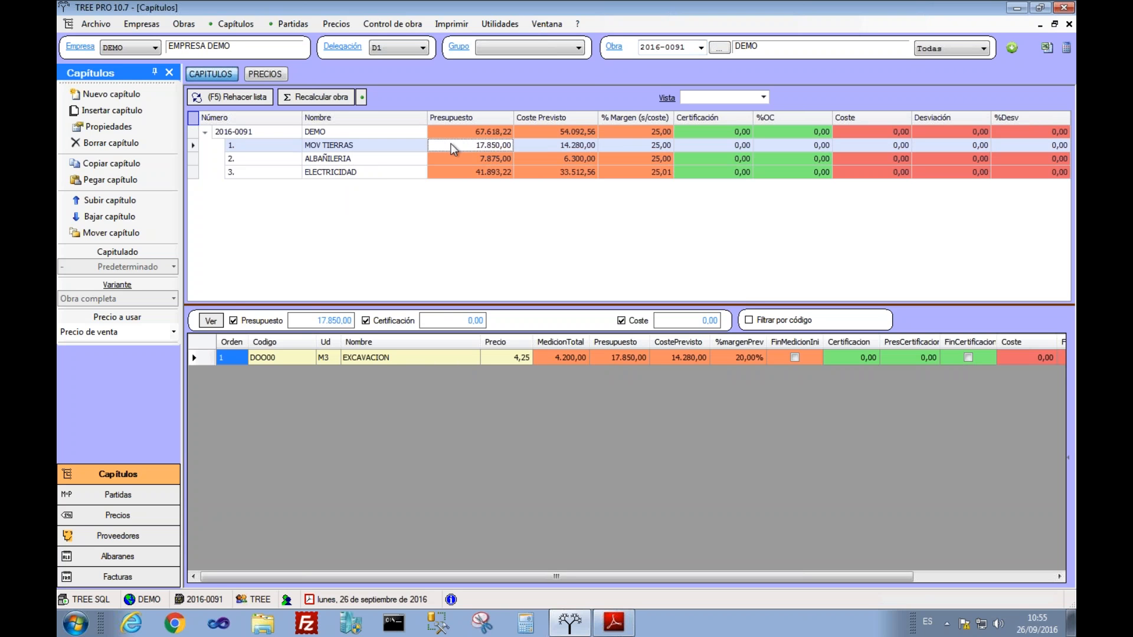
Step: Create and save advance invoice 1062 at 10% of 67.618,22
left_click(415, 32)
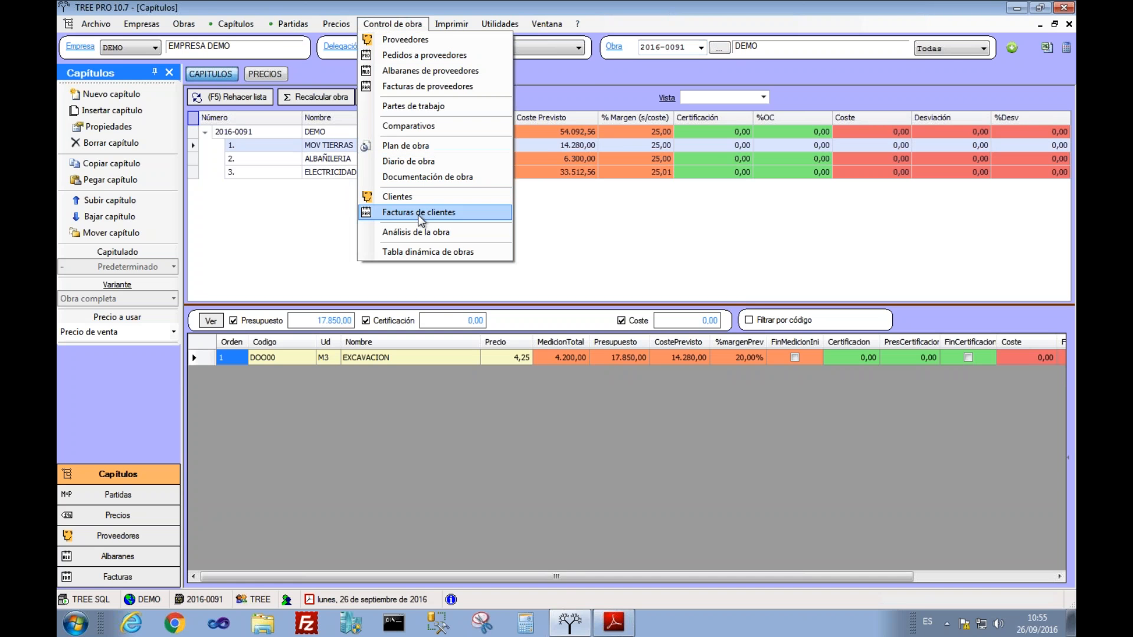
left_click(418, 213)
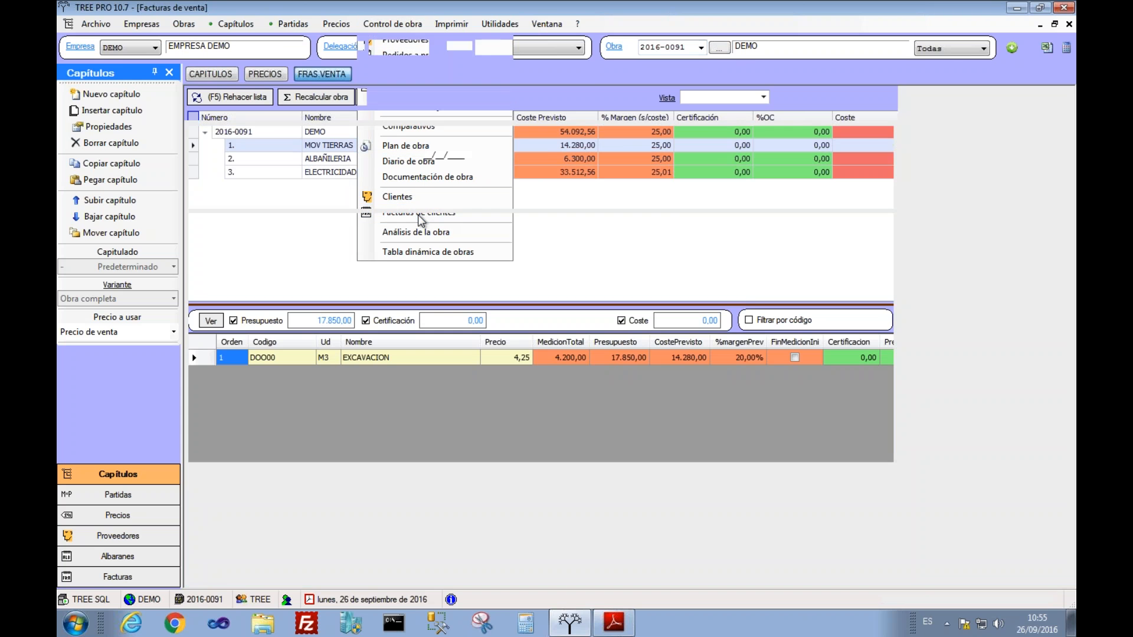
left_click(411, 113)
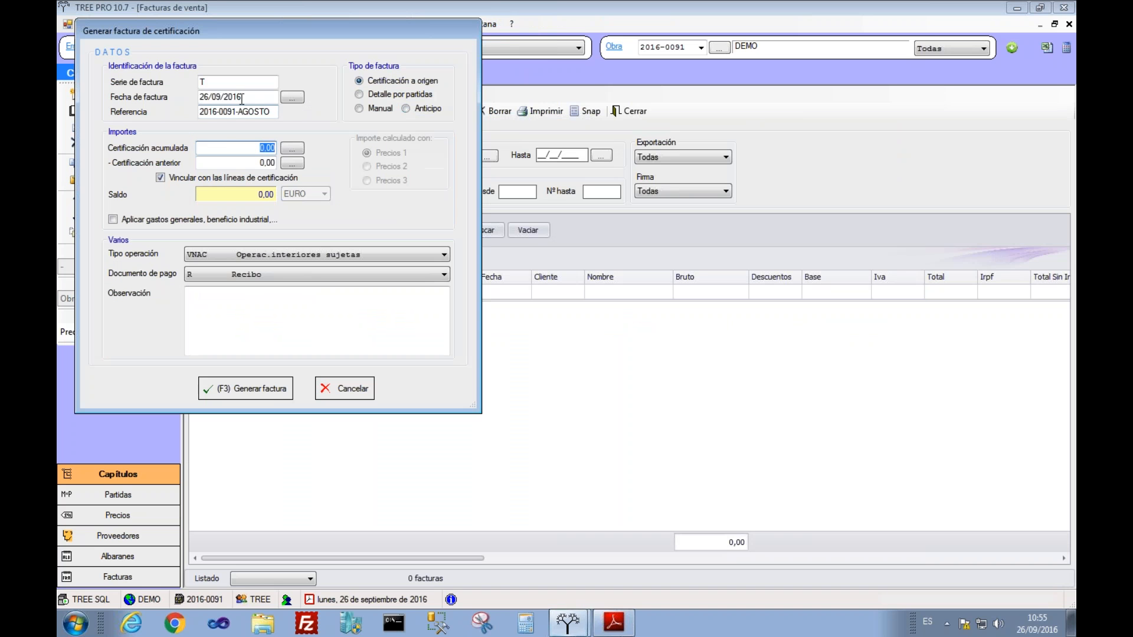
left_click(406, 109)
left_click(264, 391)
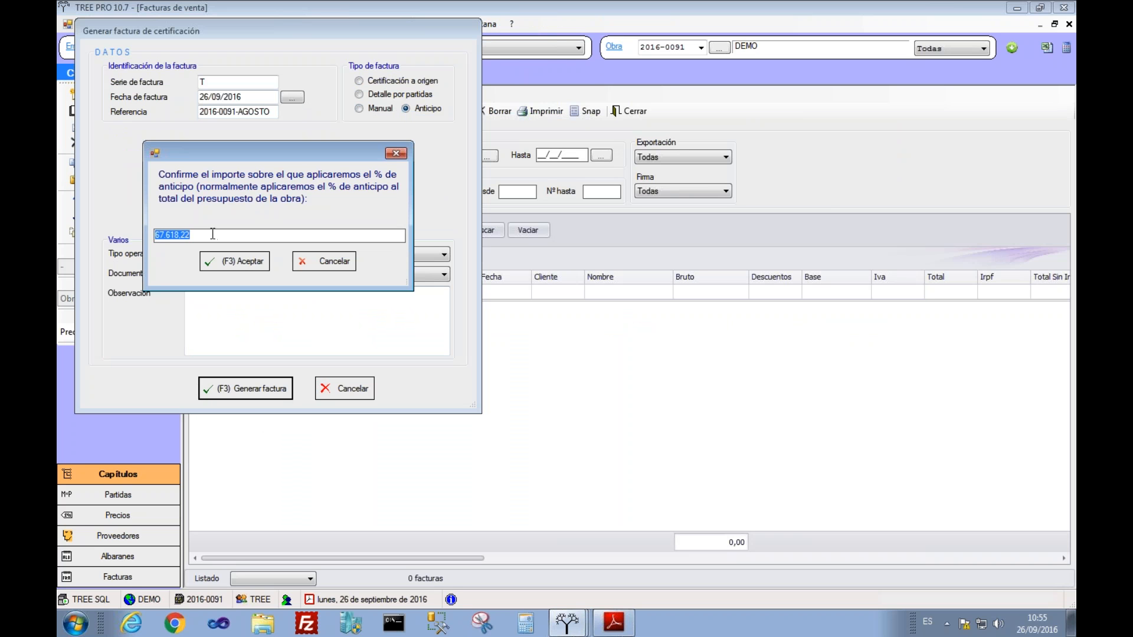
left_click(225, 269)
type("10")
left_click(223, 261)
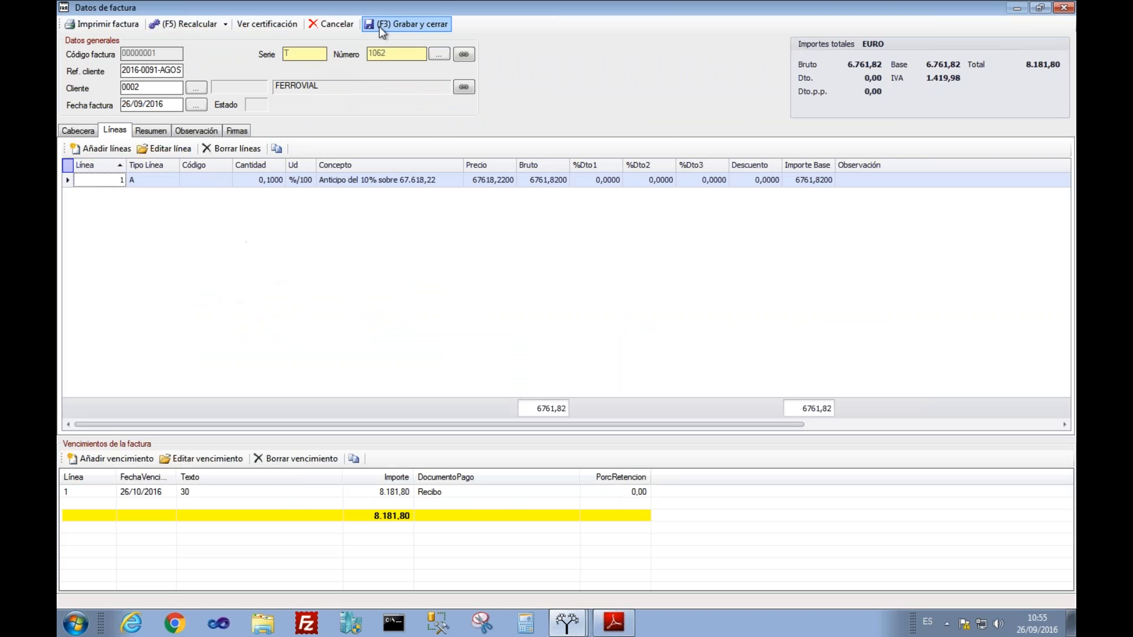
left_click(381, 24)
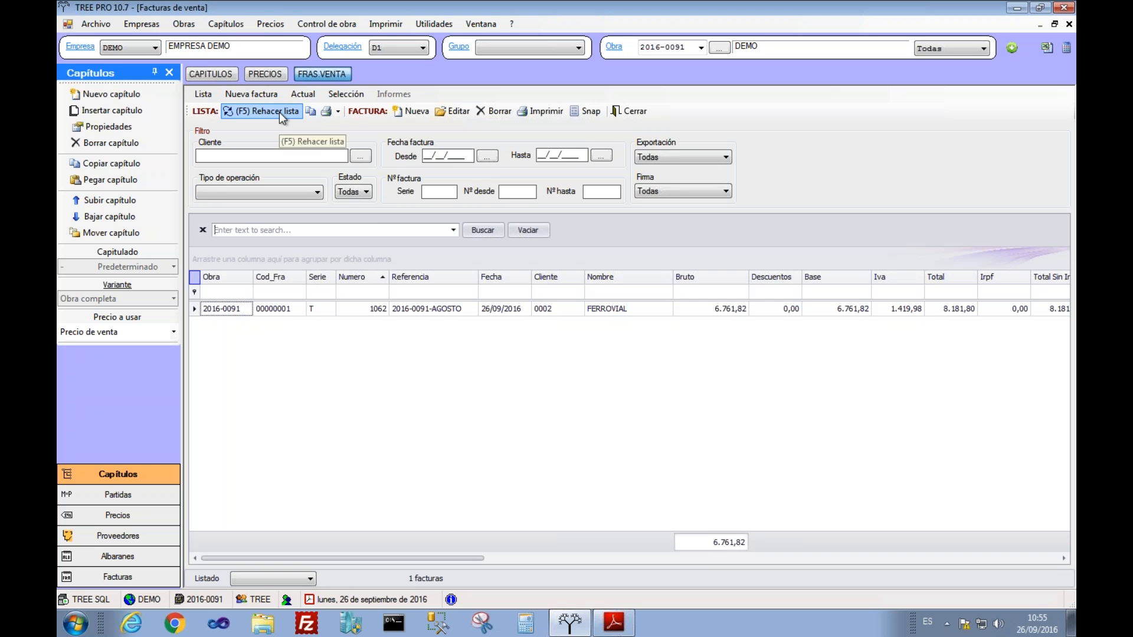
Step: Preview invoice 1062 with the FRAV00 report, then close the preview
left_click(533, 117)
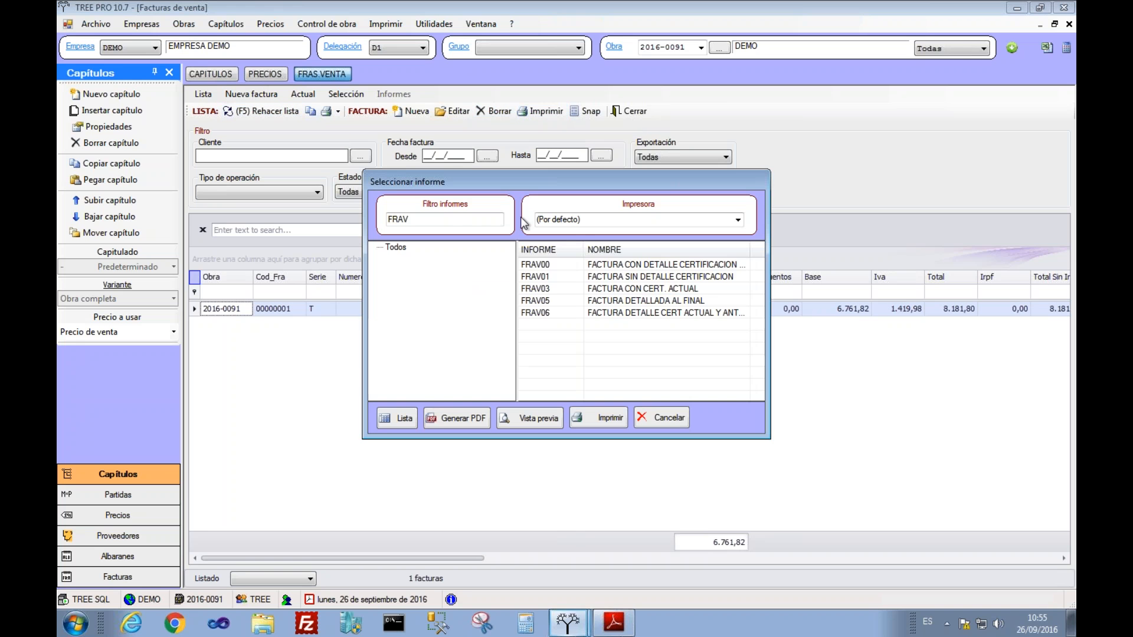
left_click(548, 269)
left_click(530, 420)
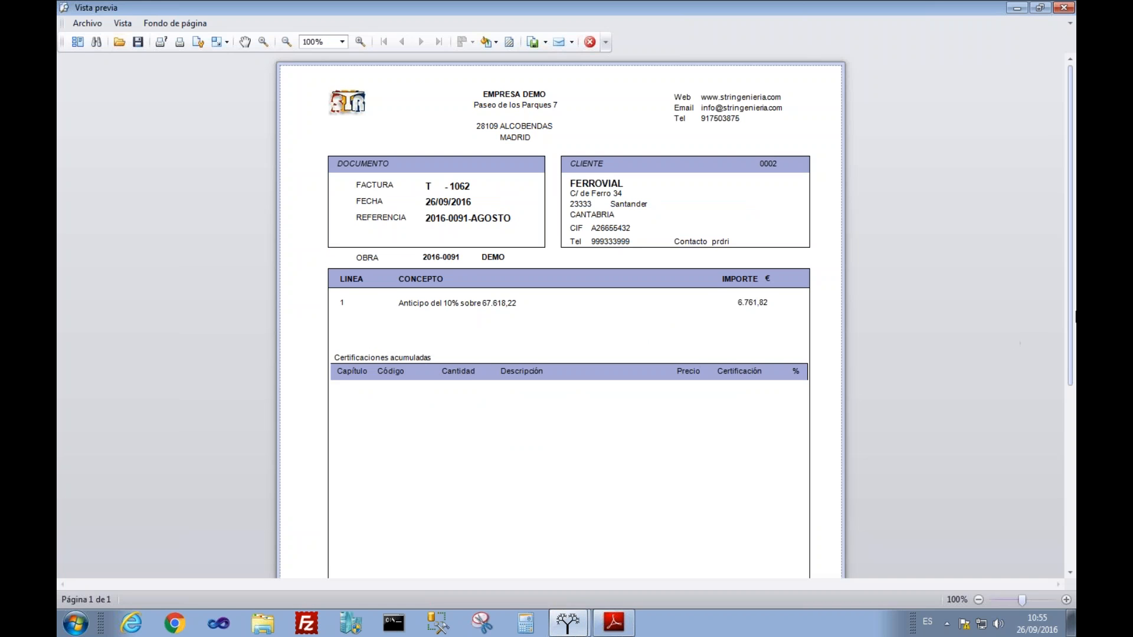
left_click_drag(1069, 313, 1075, 287)
left_click(591, 42)
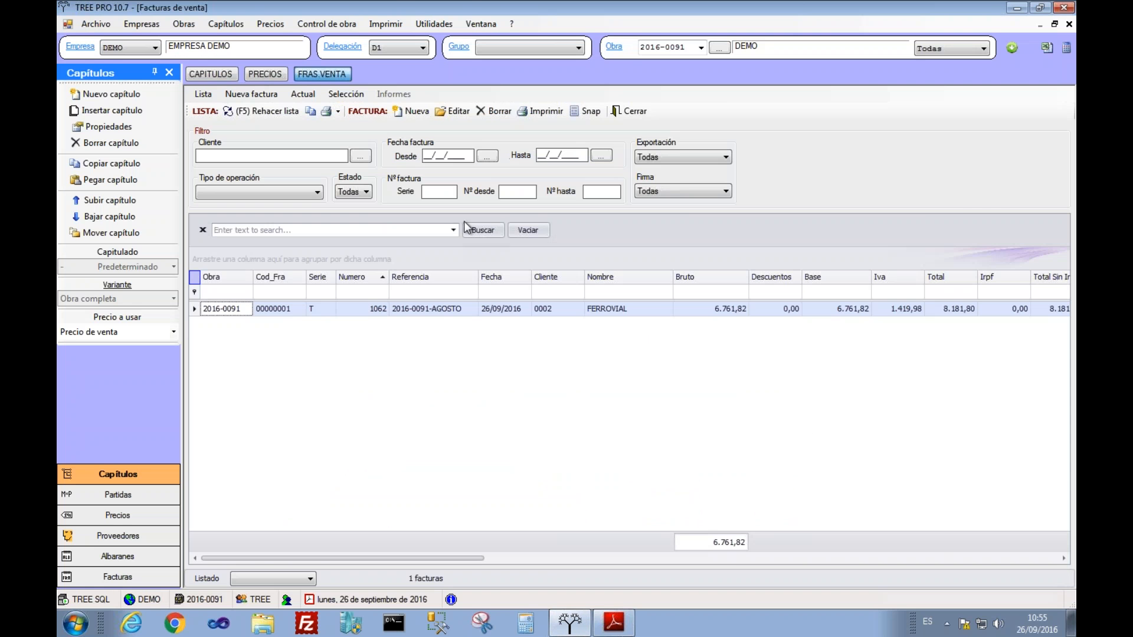
Step: Certify MOV TIERRAS by percentage at 12% on 26/09/2016, confirm 2.142,00, and return to FRAS.VENTA
left_click(211, 75)
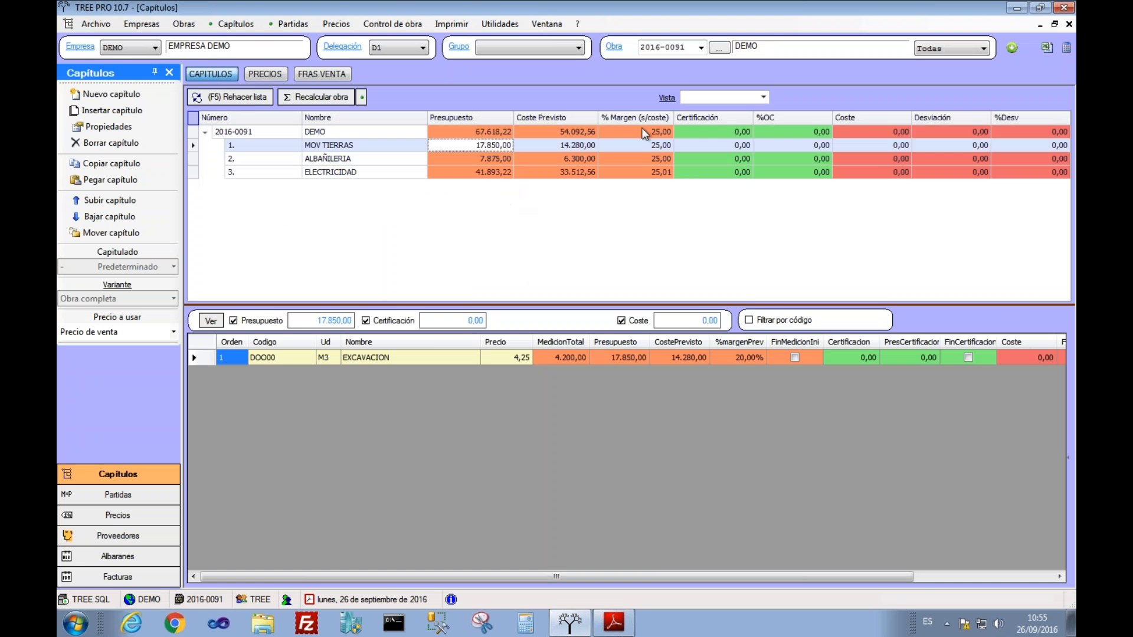
left_click(559, 149)
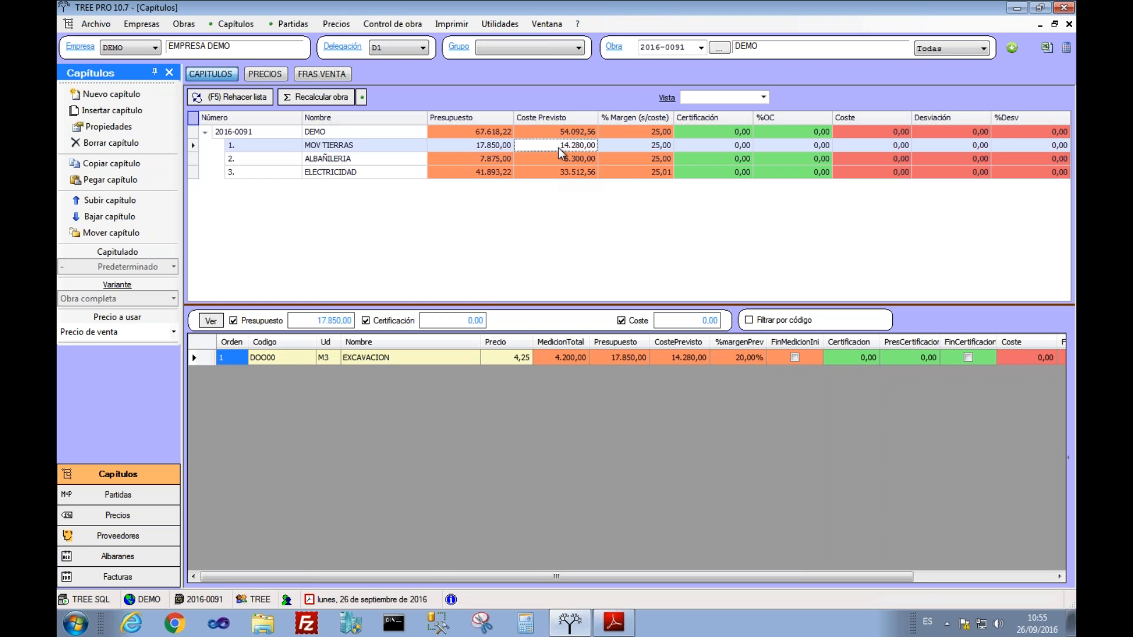
right_click(561, 153)
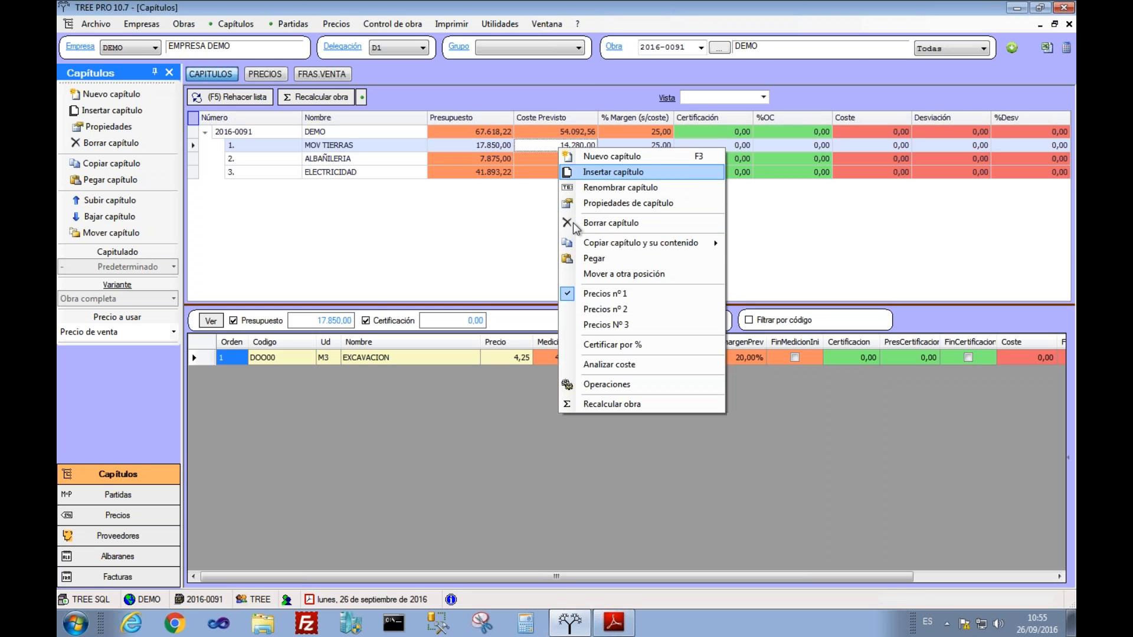
left_click(593, 354)
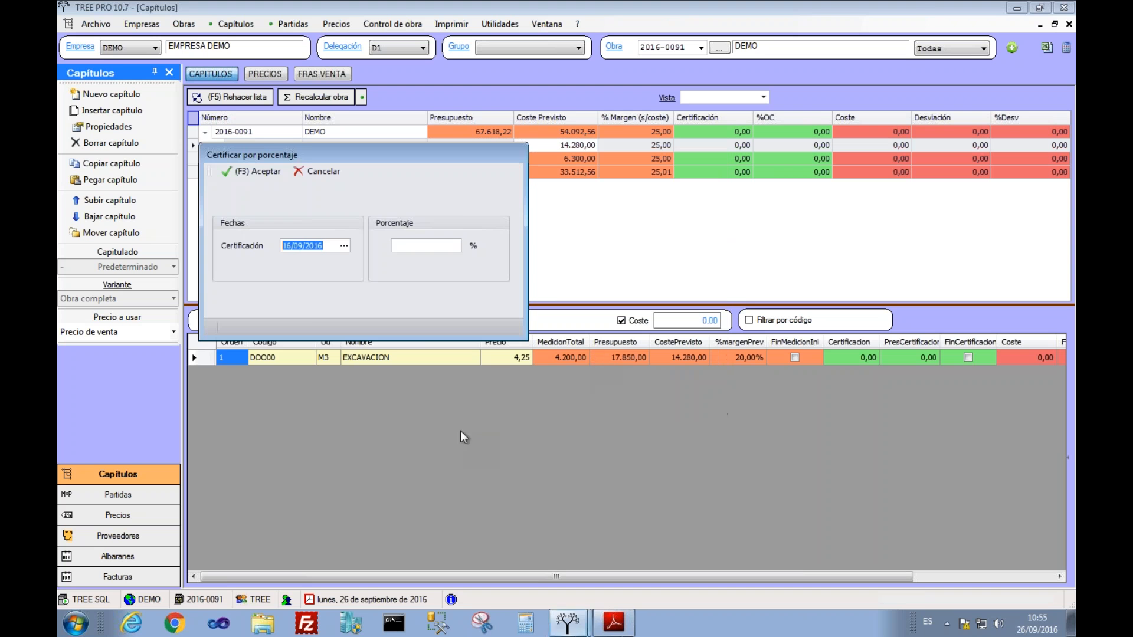
left_click(344, 247)
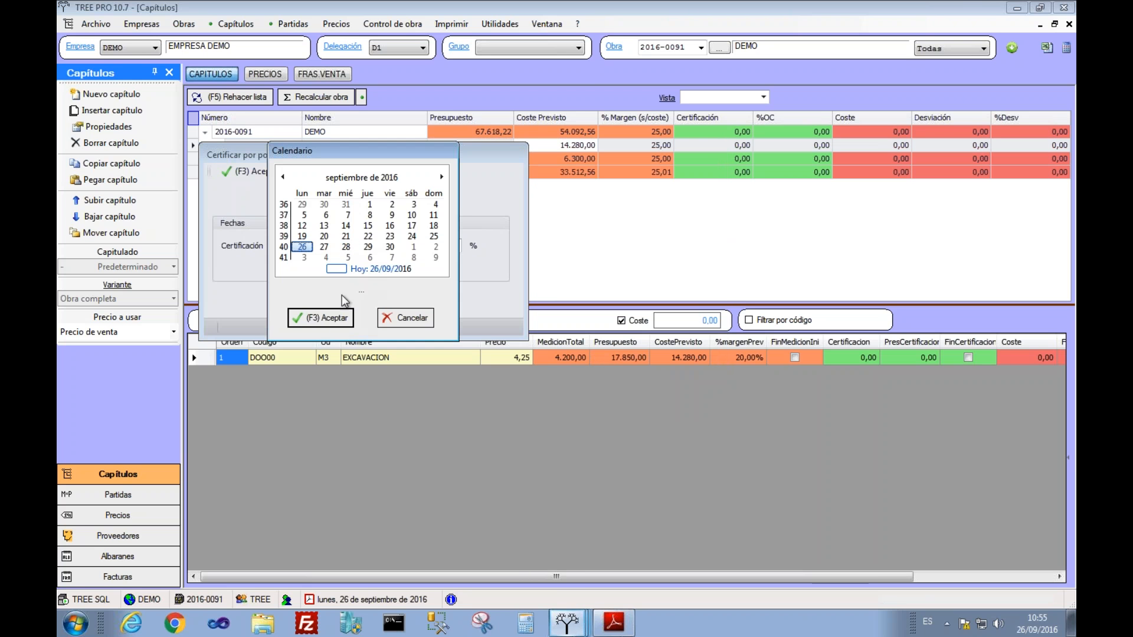
left_click(332, 322)
left_click(417, 244)
type("10")
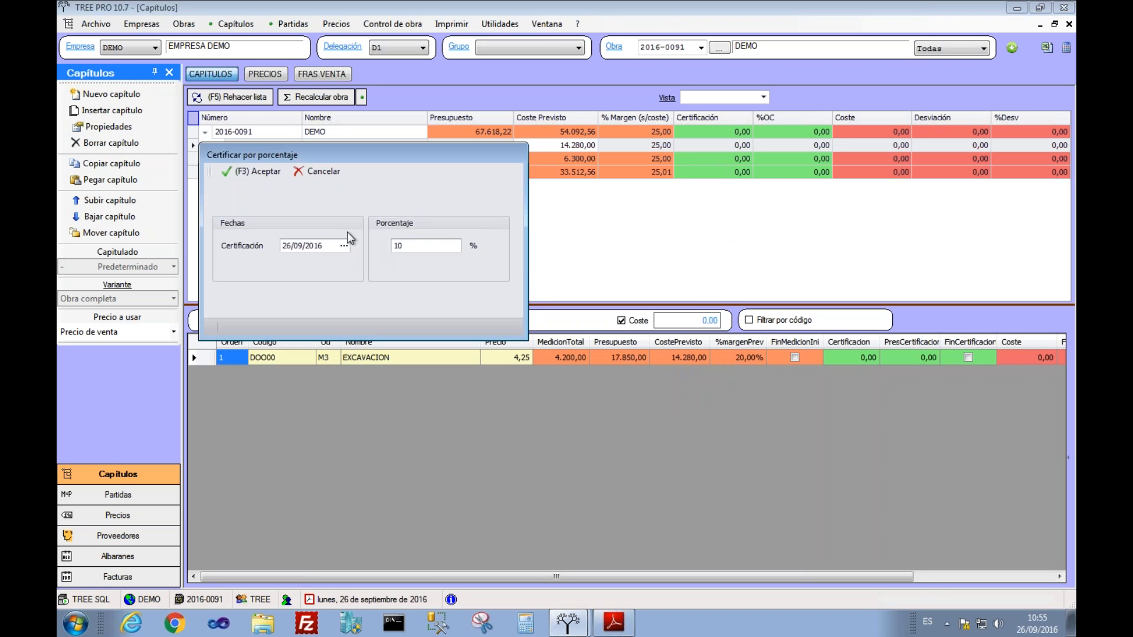
type("12")
left_click(248, 174)
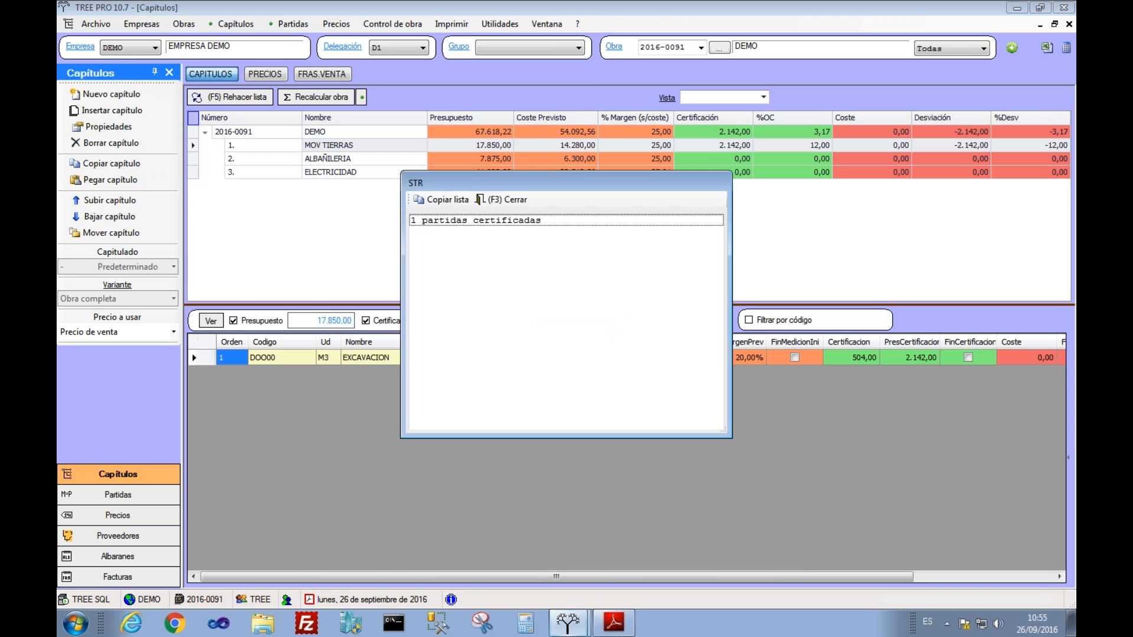
left_click(508, 197)
left_click(707, 152)
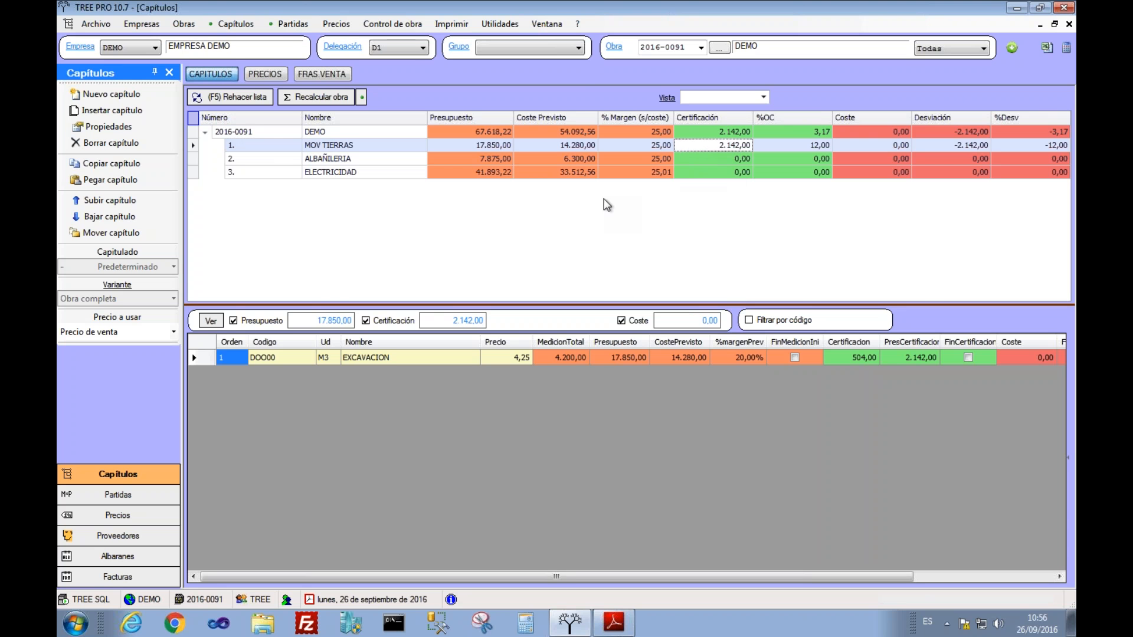
left_click(324, 76)
Step: Generate certification-a-origen invoice 1063 and review its 1.927,80 base across the grid columns
left_click(413, 112)
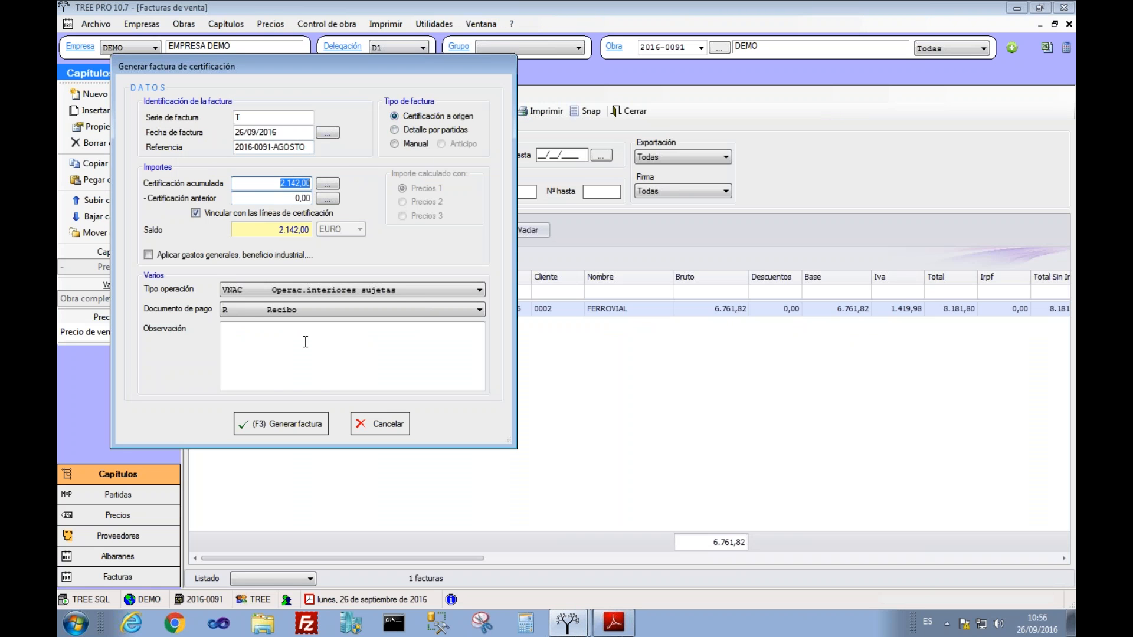
left_click(285, 423)
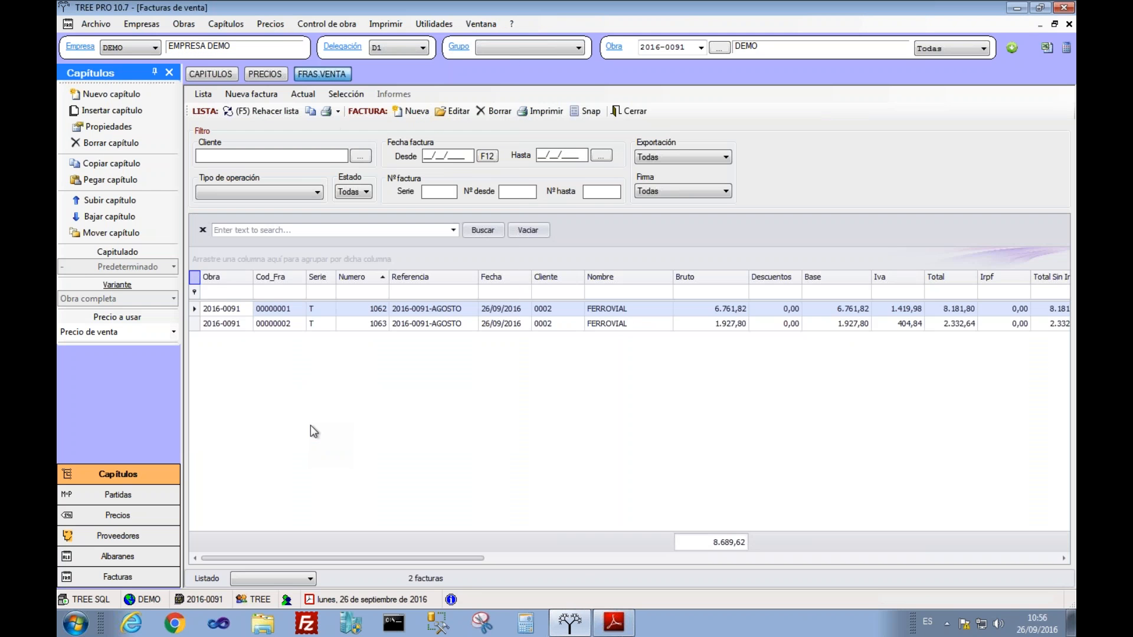
left_click(339, 325)
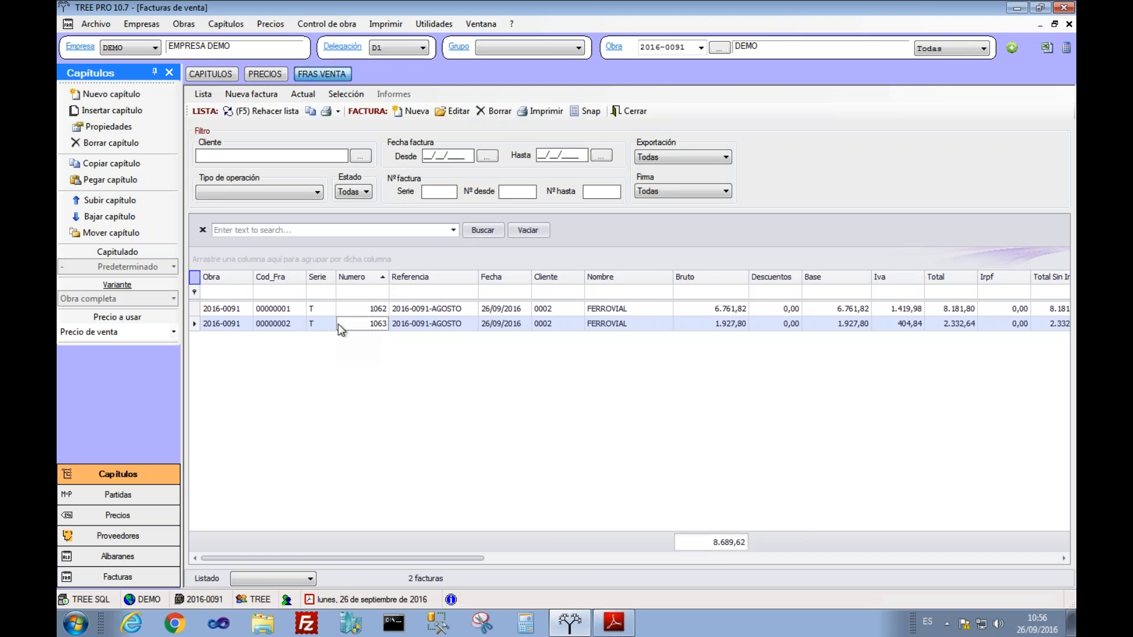
left_click(723, 328)
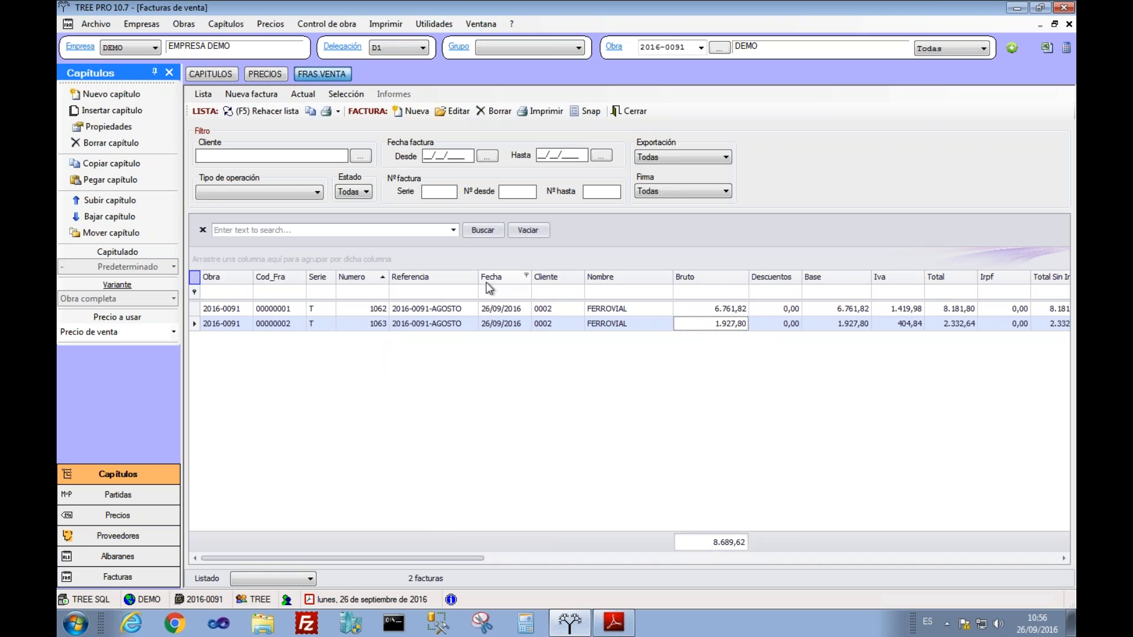
left_click_drag(430, 554, 544, 560)
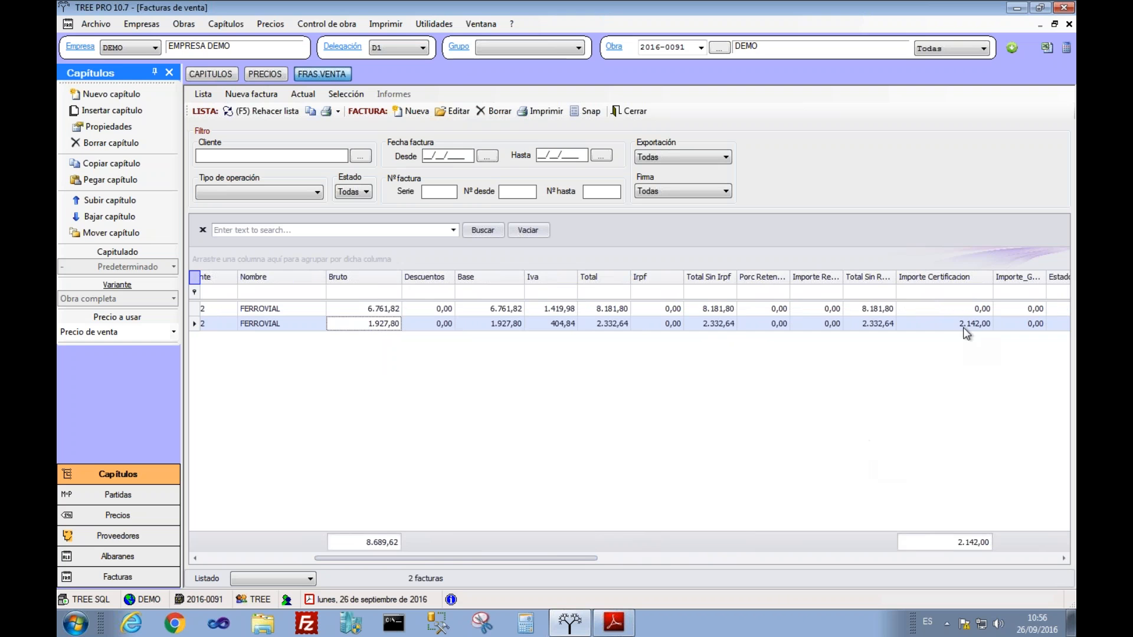
left_click_drag(476, 554, 356, 551)
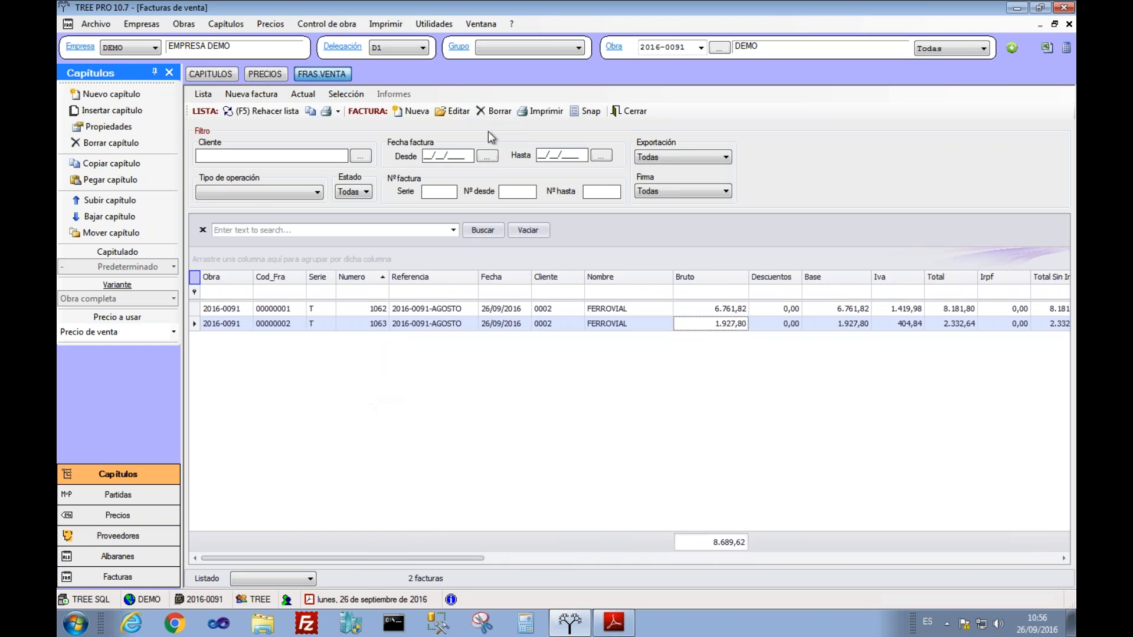
left_click(541, 111)
left_click(535, 266)
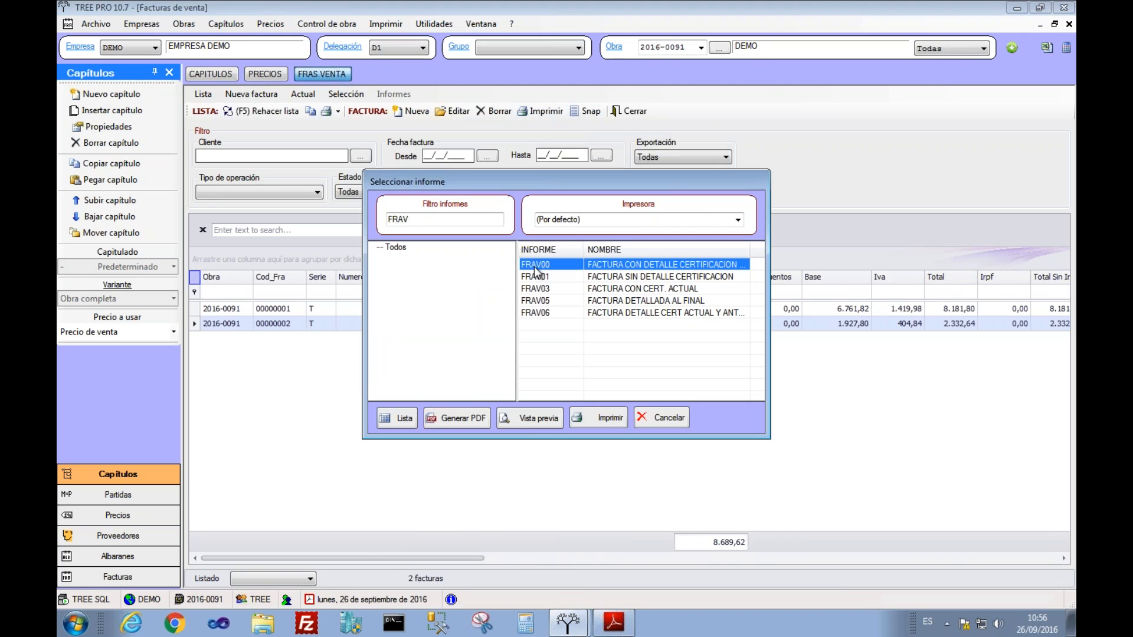
left_click(532, 420)
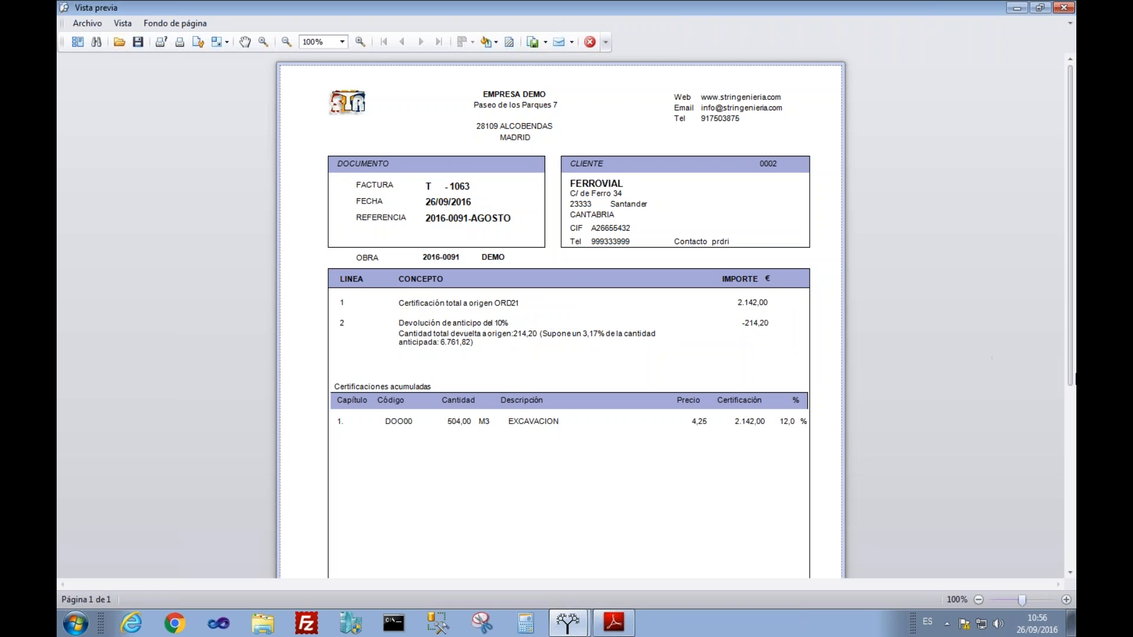
left_click_drag(1073, 376, 1075, 524)
left_click(588, 45)
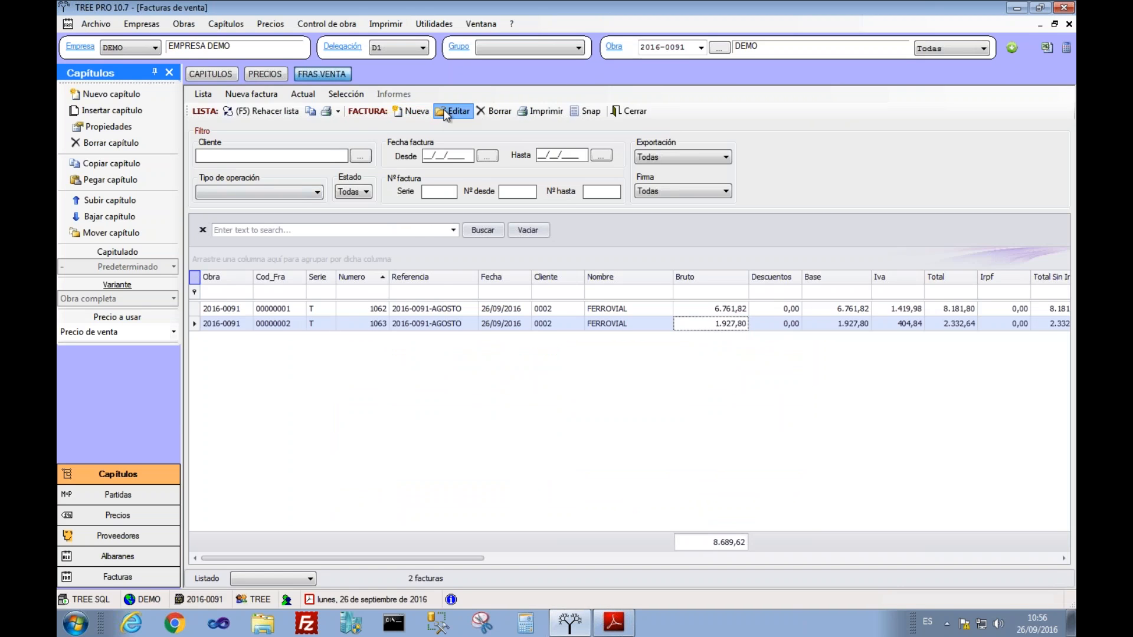
Step: Set invoice 1063's guarantee retention to 6% in the header and save
left_click(446, 112)
left_click(78, 130)
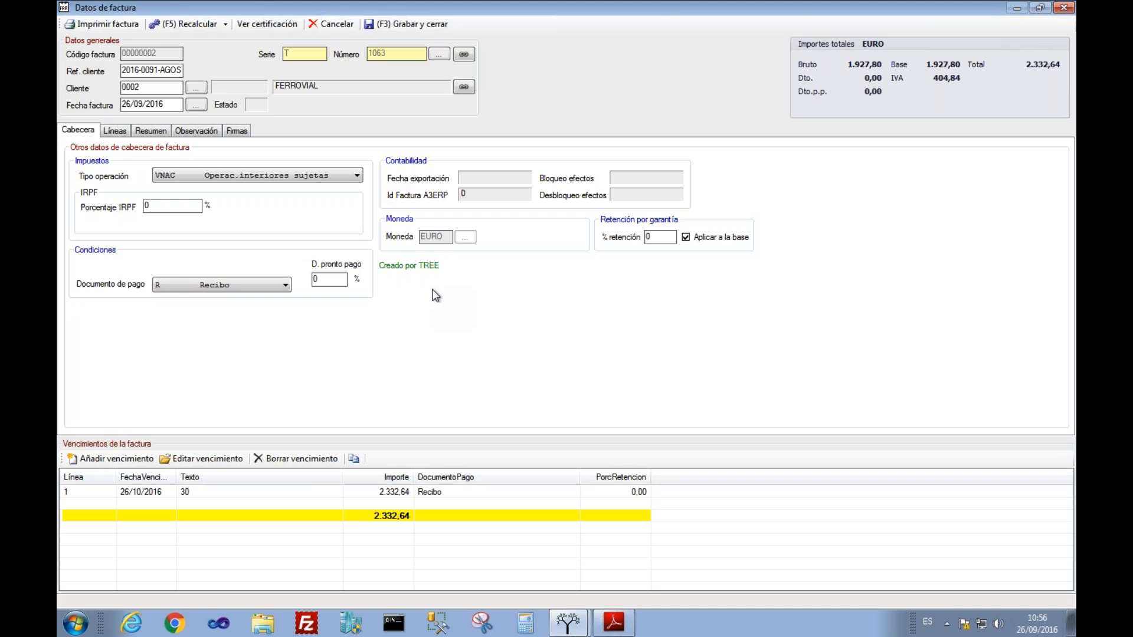
left_click(655, 237)
type("6")
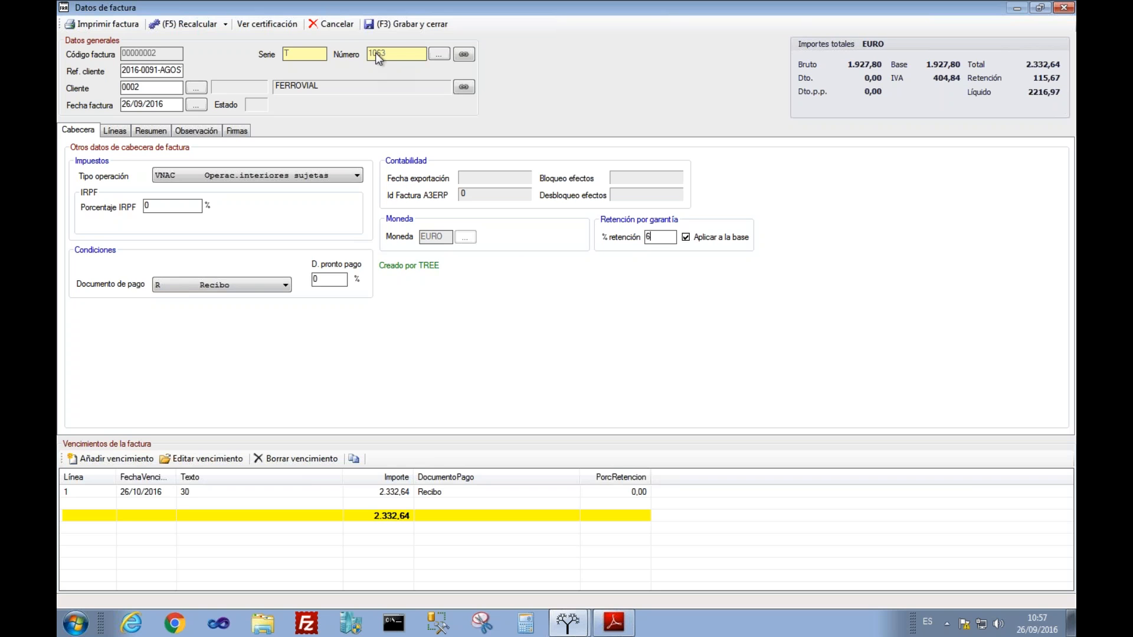
left_click(407, 27)
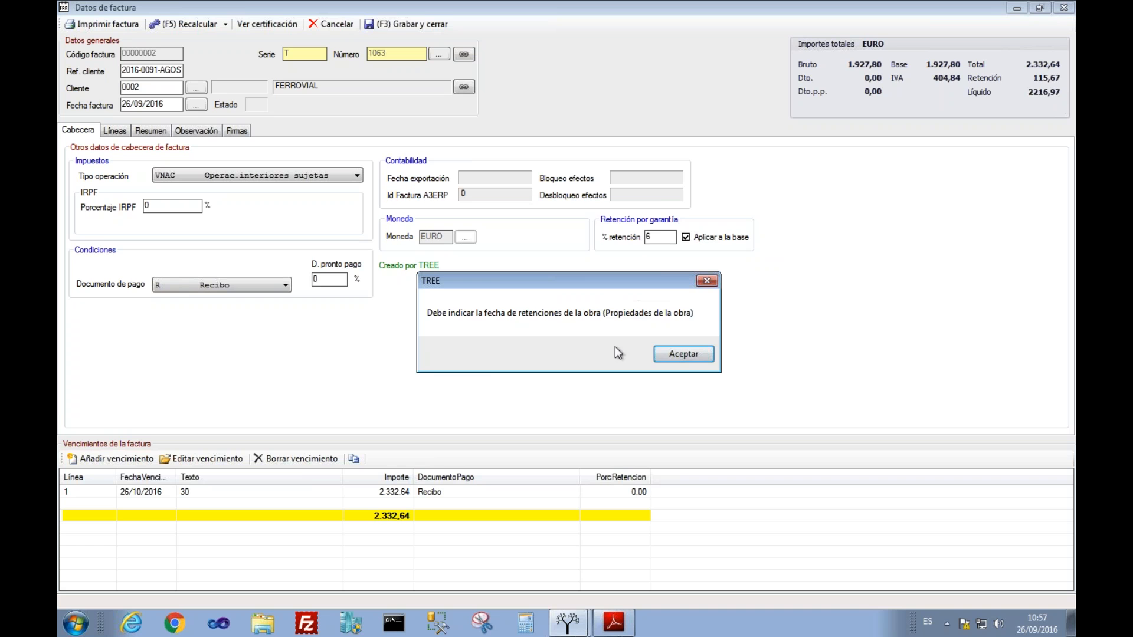
left_click(699, 358)
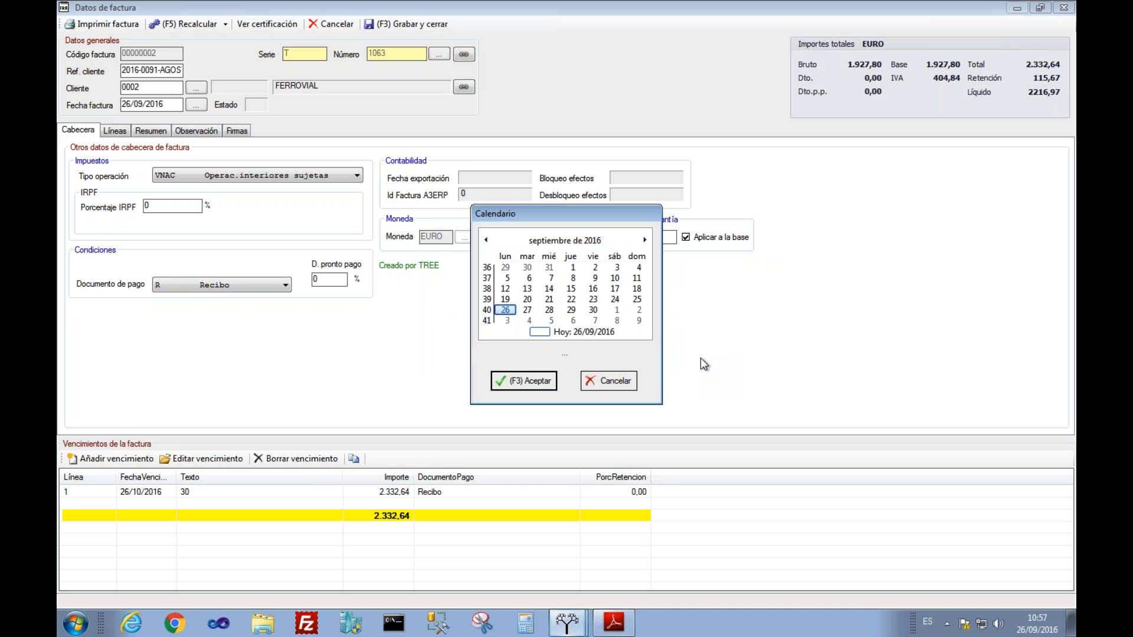
Step: Date the retention 03/01/2017, verify the 115,67 retention payment, and save invoice 1063
left_click(641, 241)
left_click(641, 241)
left_click(640, 241)
left_click(641, 240)
left_click(526, 278)
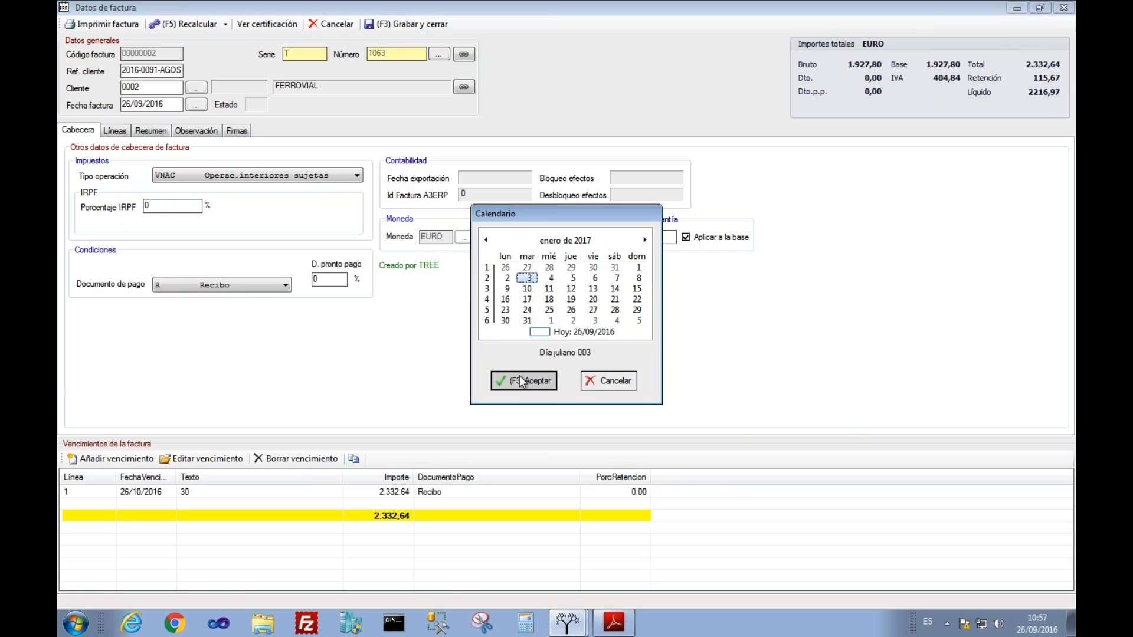
left_click(521, 380)
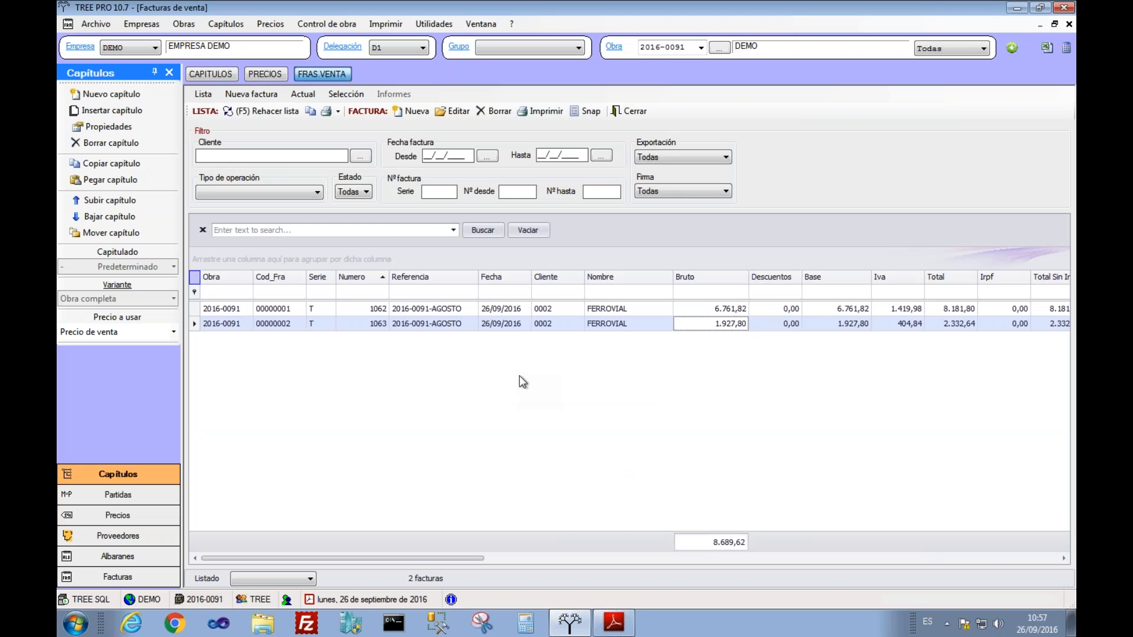
left_click(452, 111)
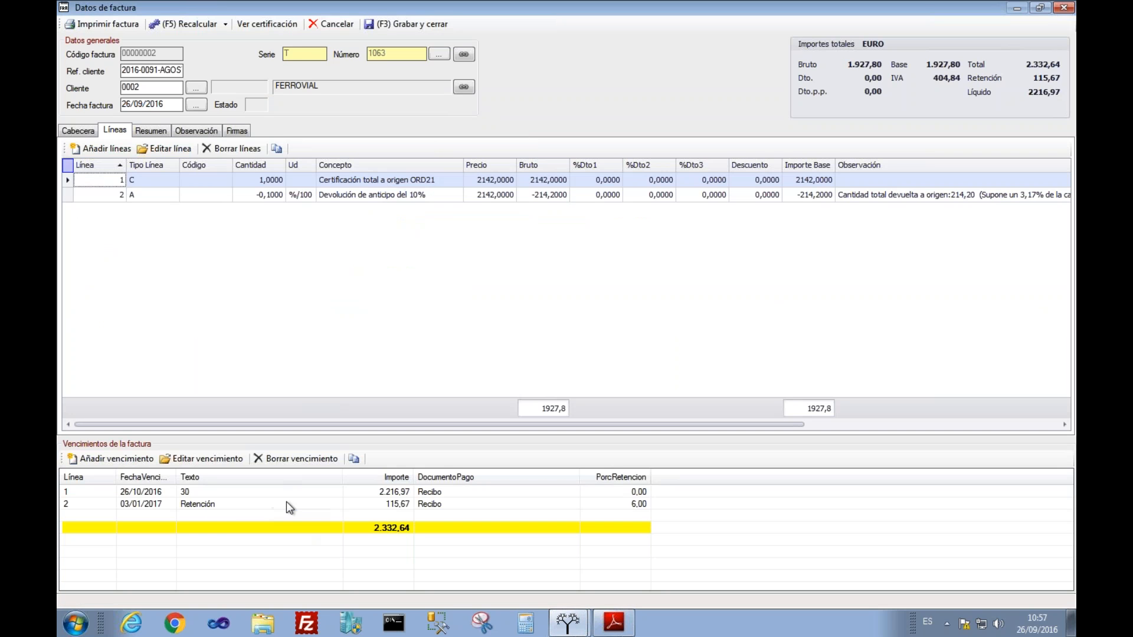
left_click(286, 503)
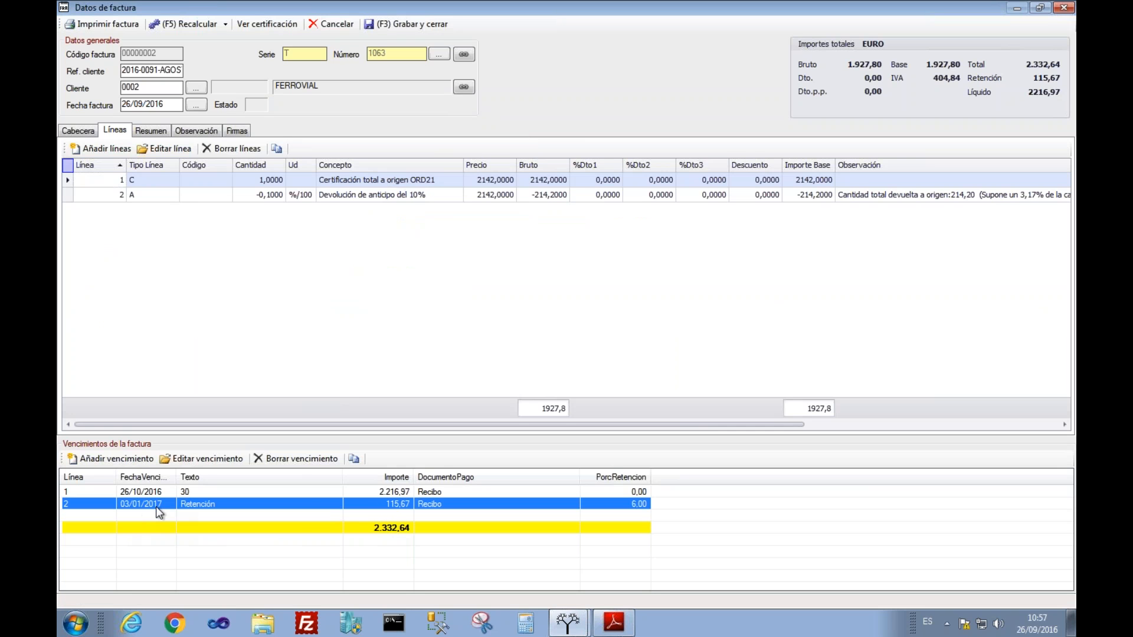
left_click(391, 23)
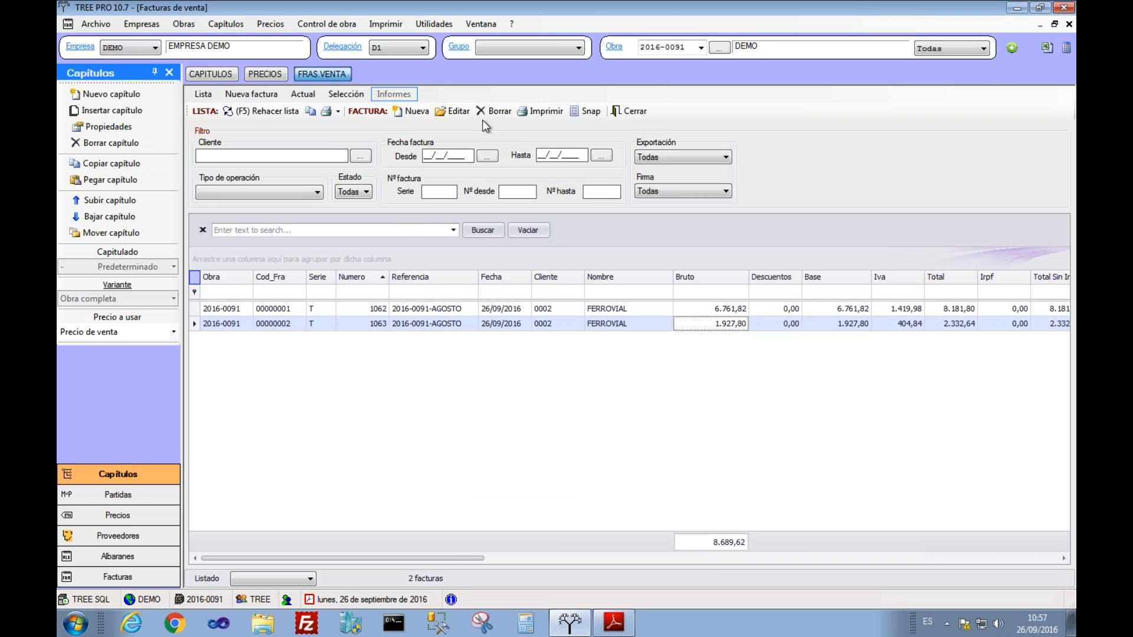
Step: Select invoices 1062 and 1063 and export them to A3ERP via Selección
left_click(427, 310, "ctrl")
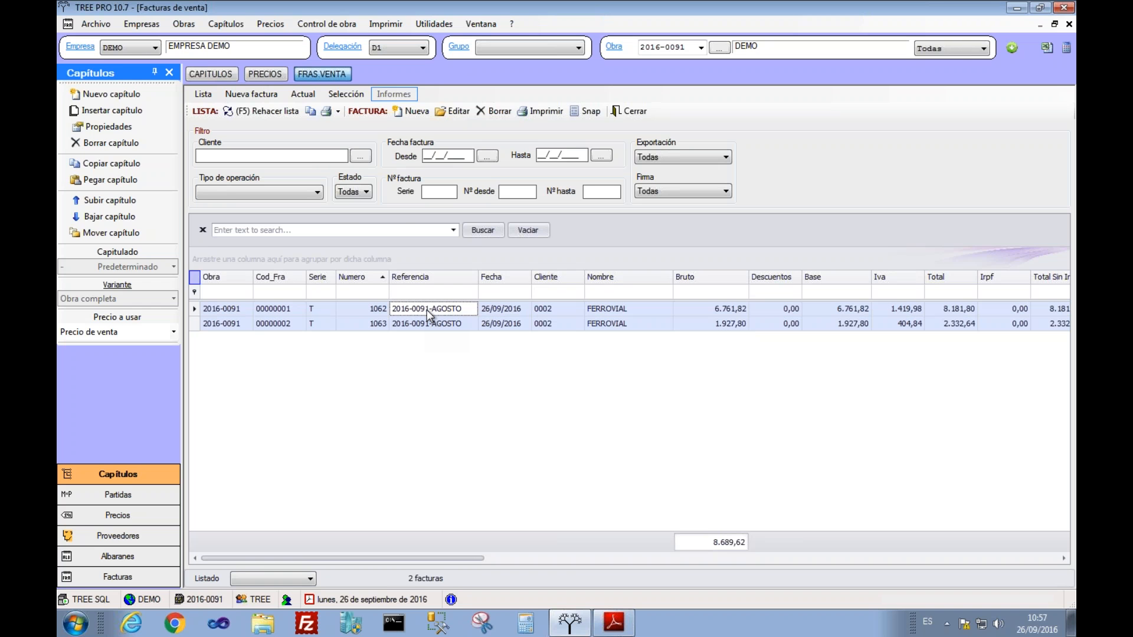
left_click(348, 95)
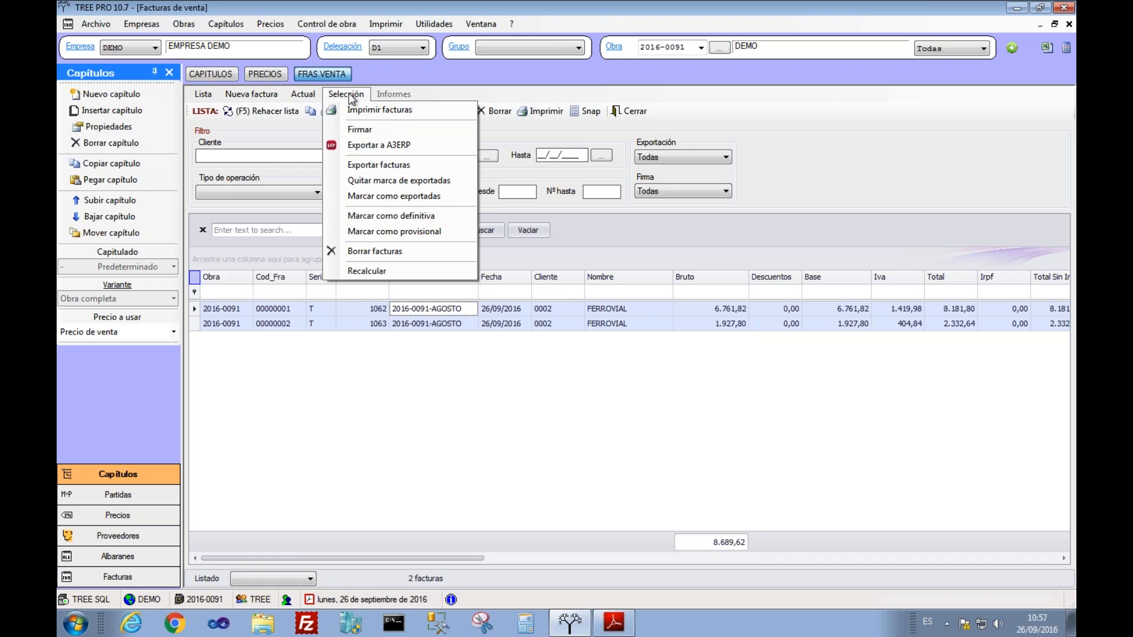
left_click(354, 147)
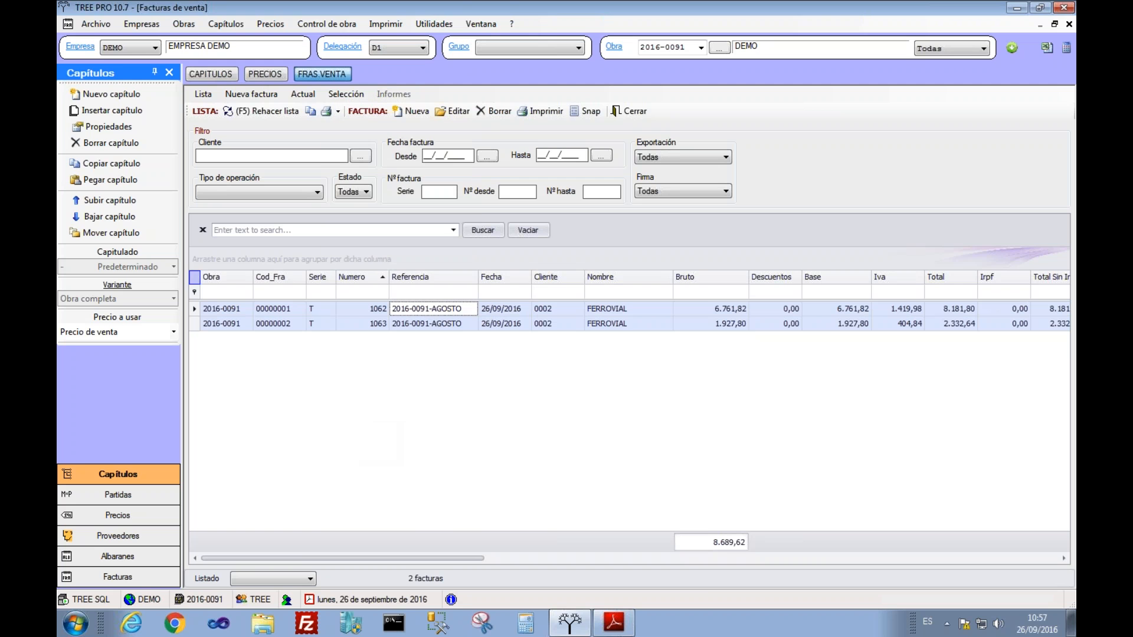
left_click(607, 620)
Step: Review FichaTREE.pdf's A3ERP integration table, minimize Reader, and type the SQL server password
scroll(447, 476, "down", 15)
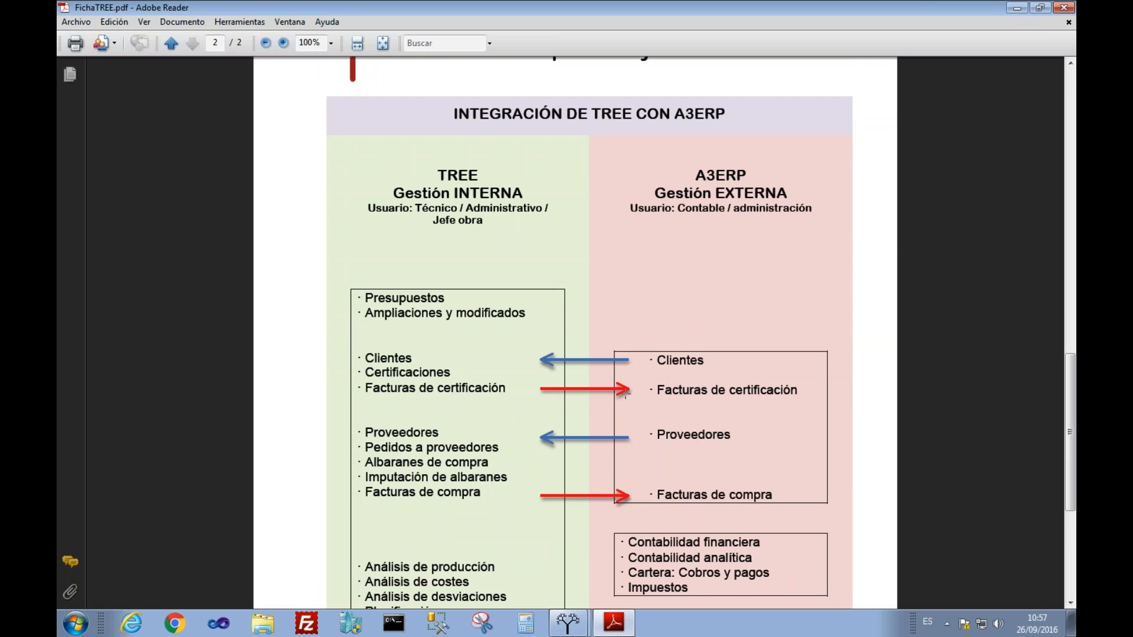
left_click(612, 624)
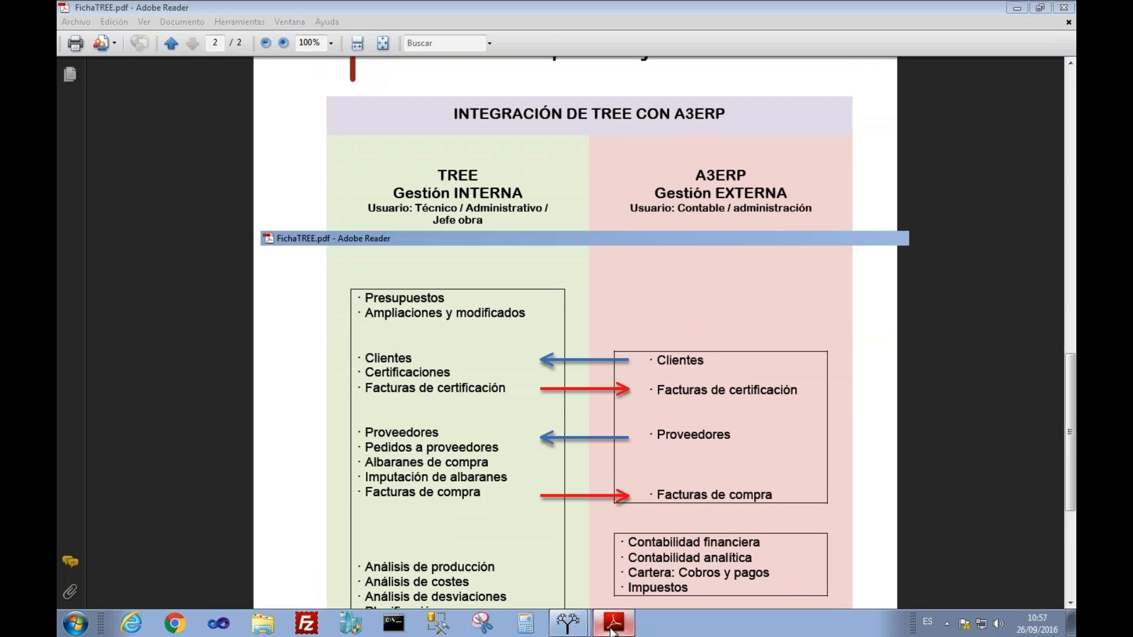
key("Caps_Lock")
type("*****")
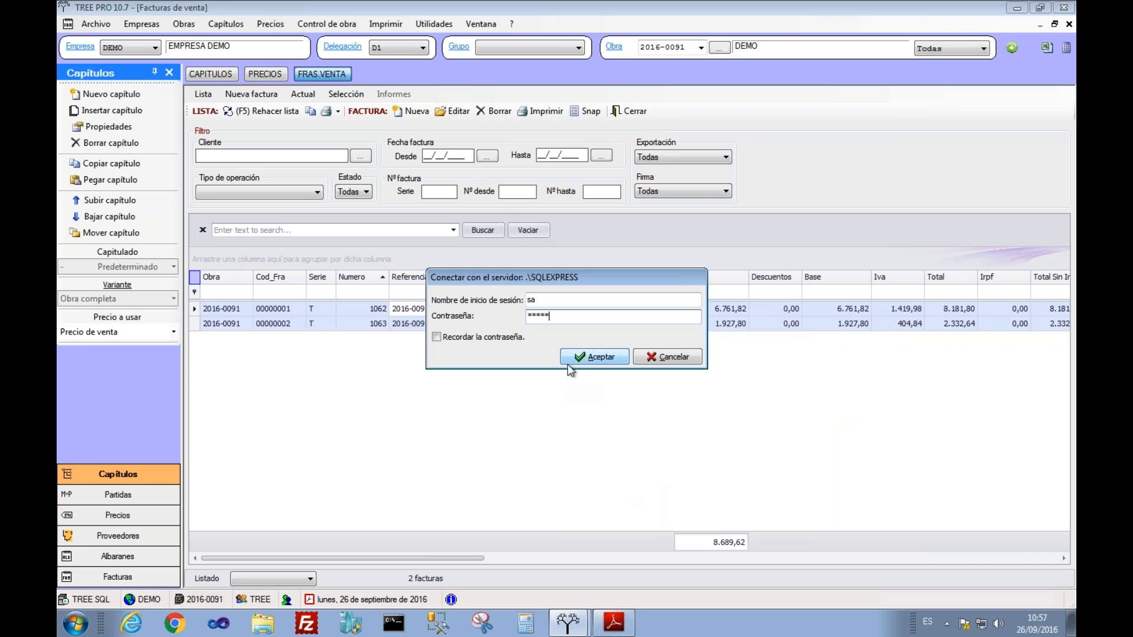
Step: Run the A3ERP export, which fails for both invoices with DIR signatures pending
left_click(587, 357)
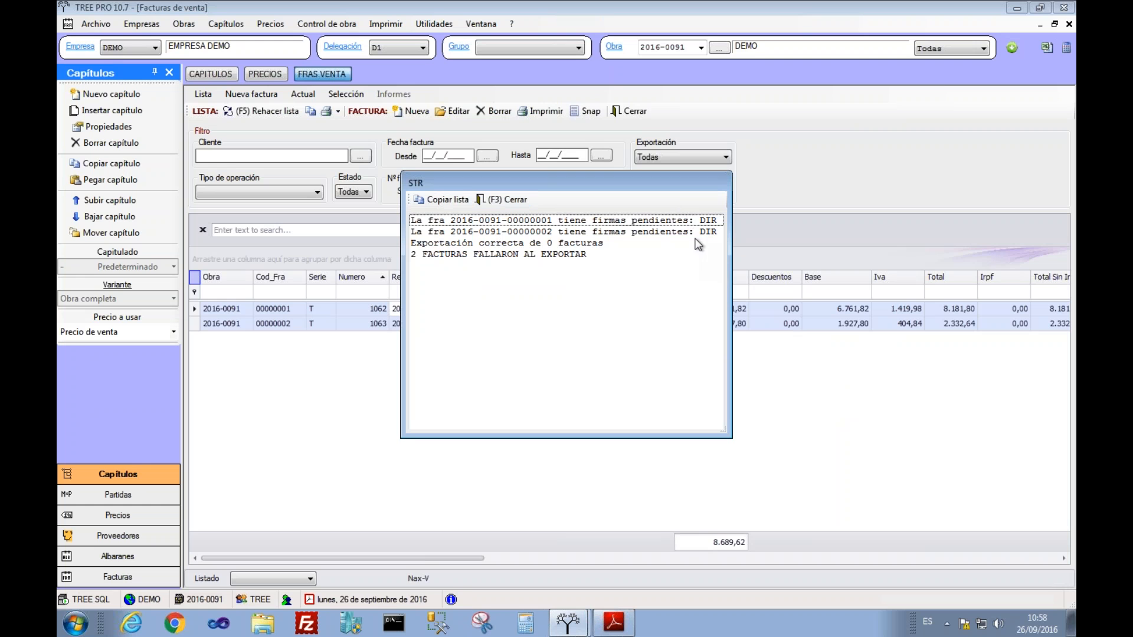
left_click(495, 203)
left_click_drag(463, 556, 720, 558)
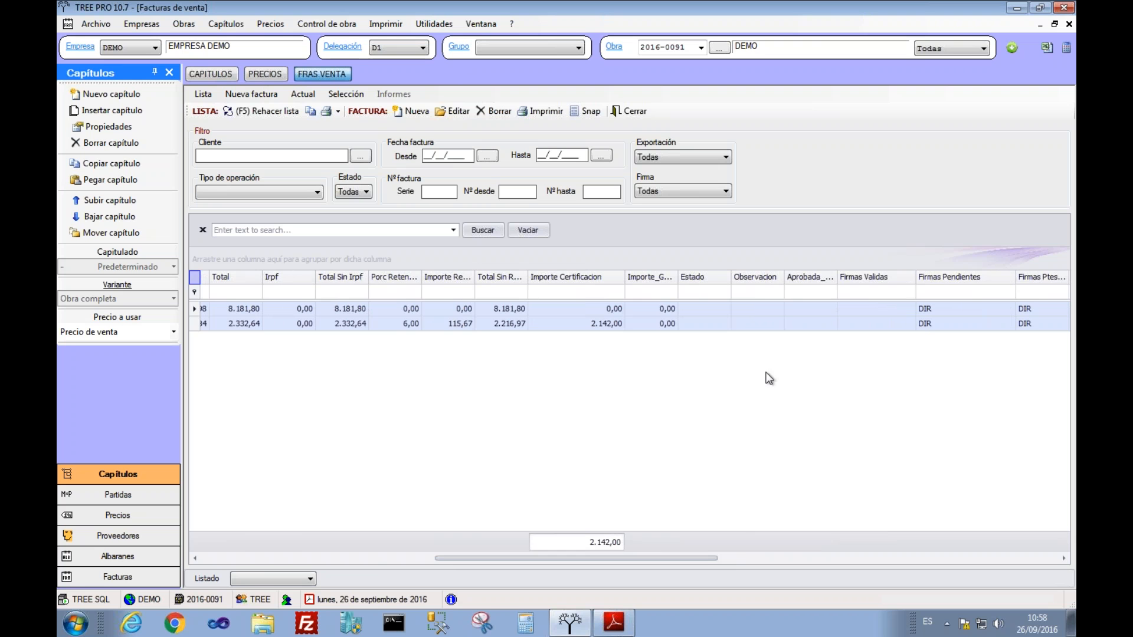
left_click(335, 556)
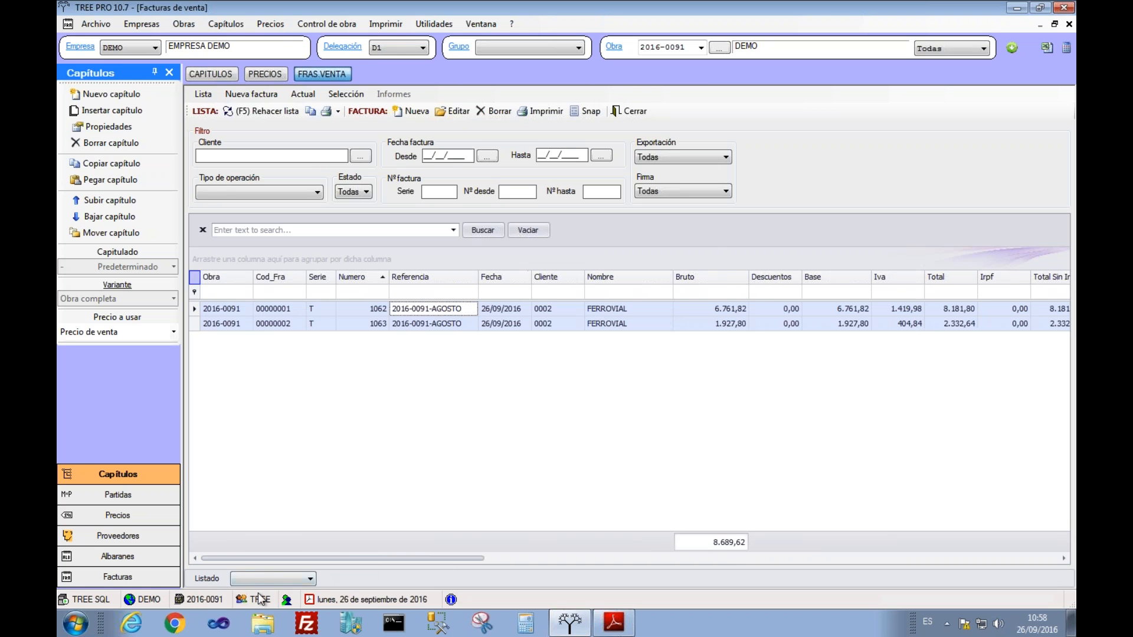
Step: Switch user, logging in with the director account's user name and password
left_click(260, 599)
type("tree")
key("BackSpace")
key("BackSpace")
key("BackSpace")
key("BackSpace")
type("tree")
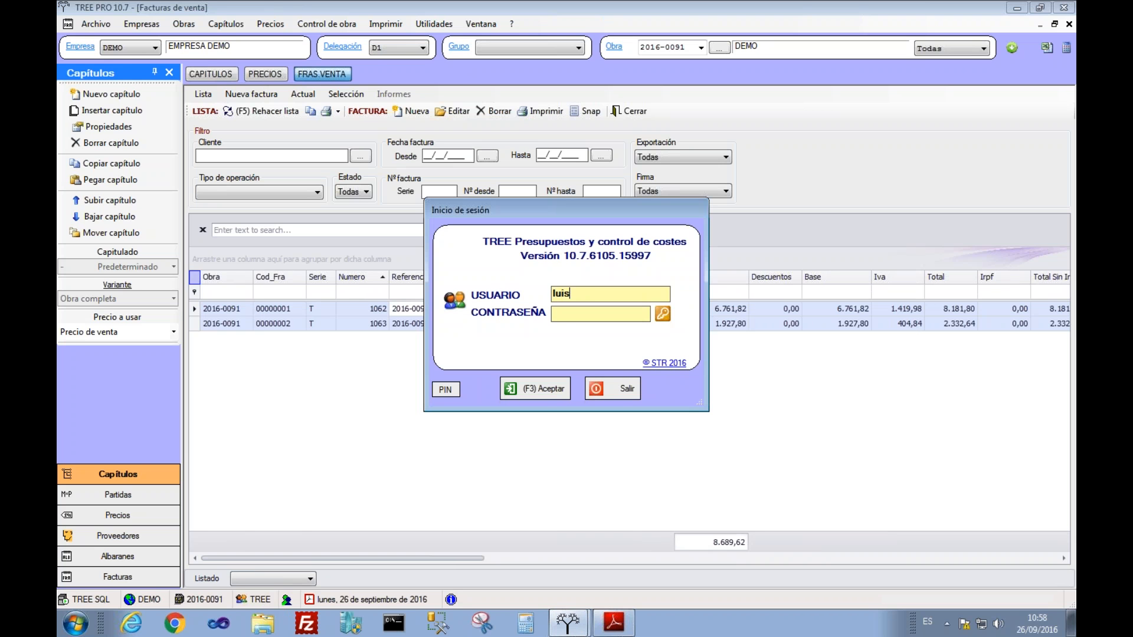
key("BackSpace")
key("BackSpace")
key("BackSpace")
key("BackSpace")
type("LUIS")
key("Tab")
type("•")
key("F3")
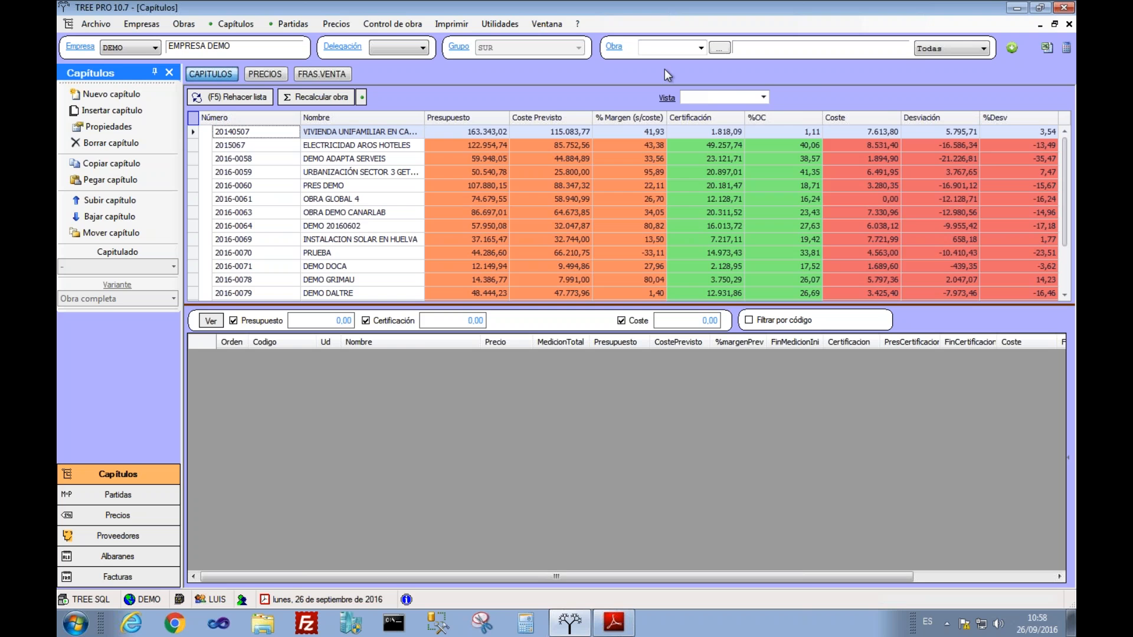
Step: Open work 2016-0091 DEMO and its sales invoices
left_click(701, 48)
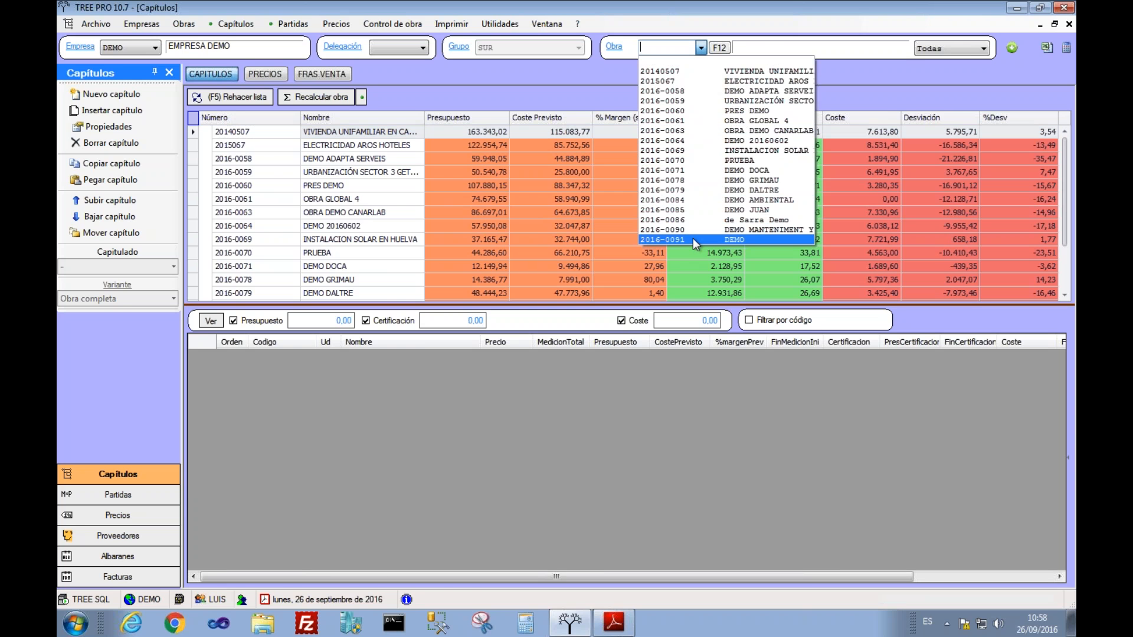
left_click(692, 238)
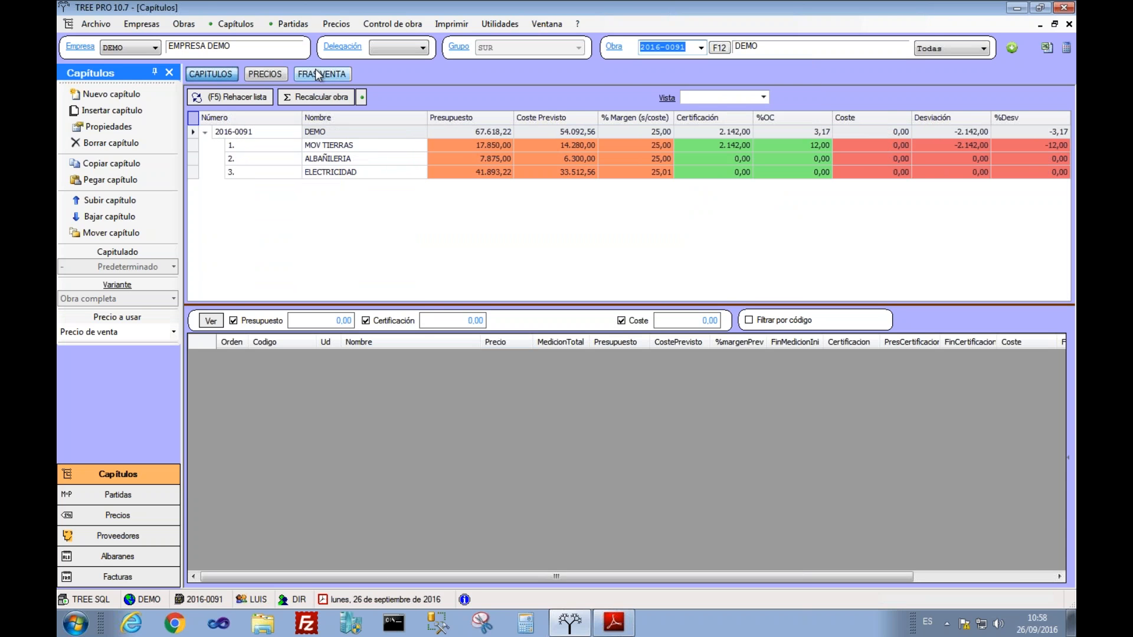
left_click(318, 74)
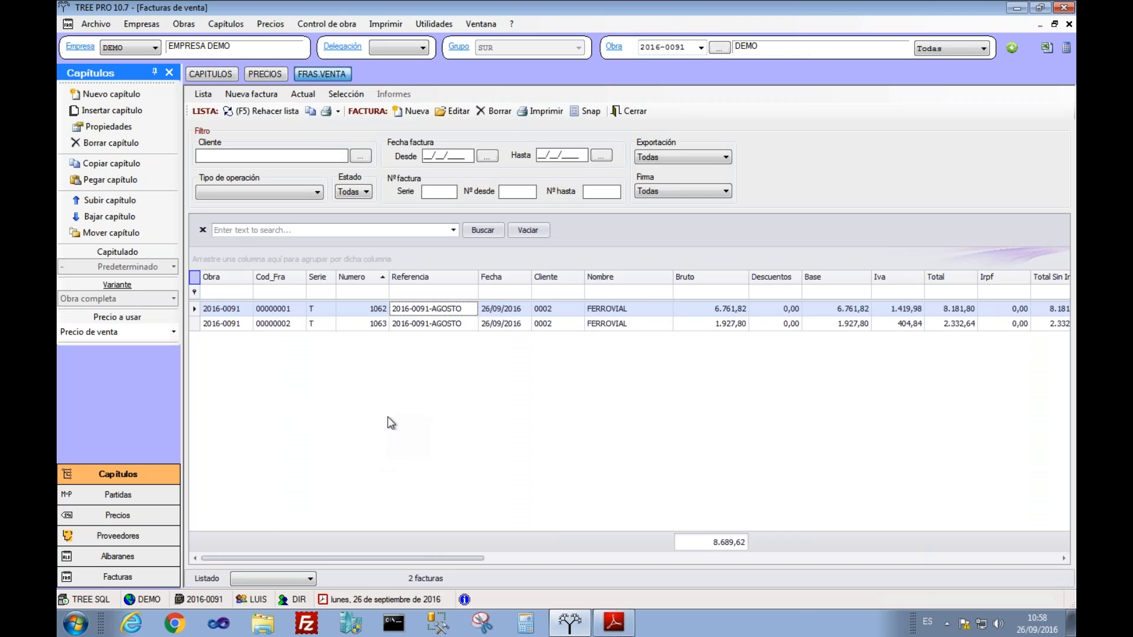
Step: Sign invoices 1062 and 1063 with the requested characters of the director's PIN
left_click(417, 328)
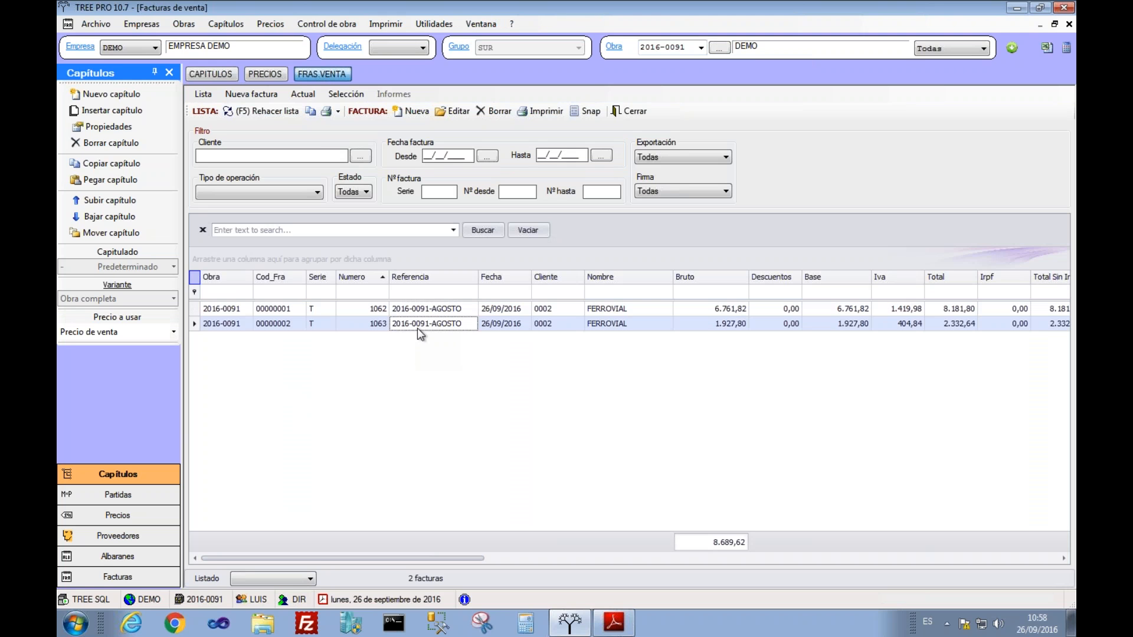
left_click(407, 307)
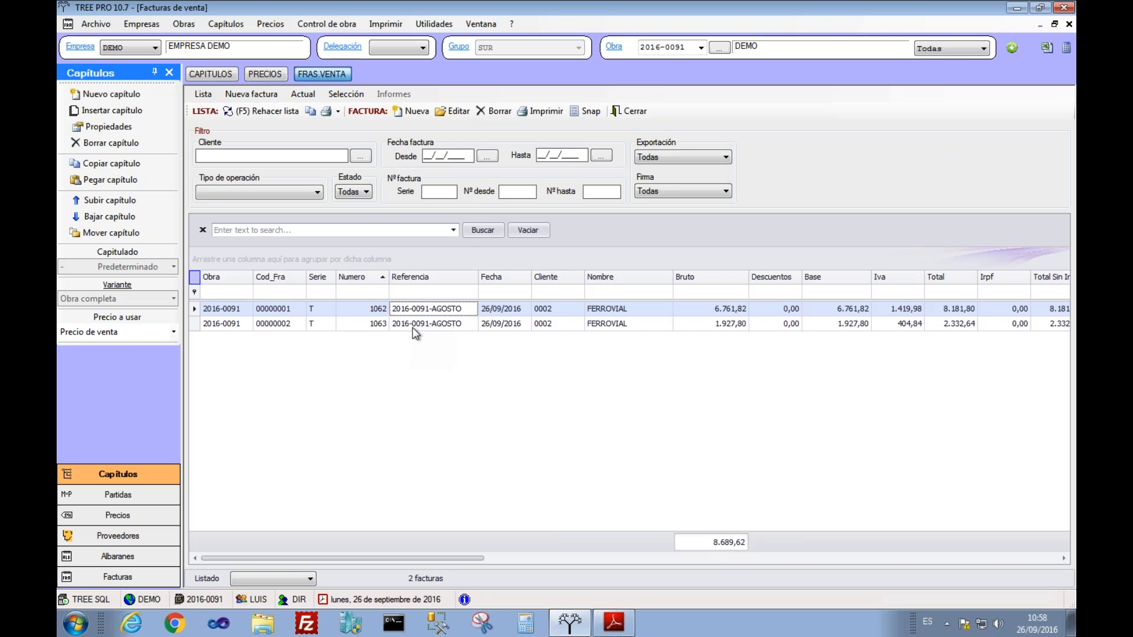
left_click(413, 329, "shift")
left_click(345, 93)
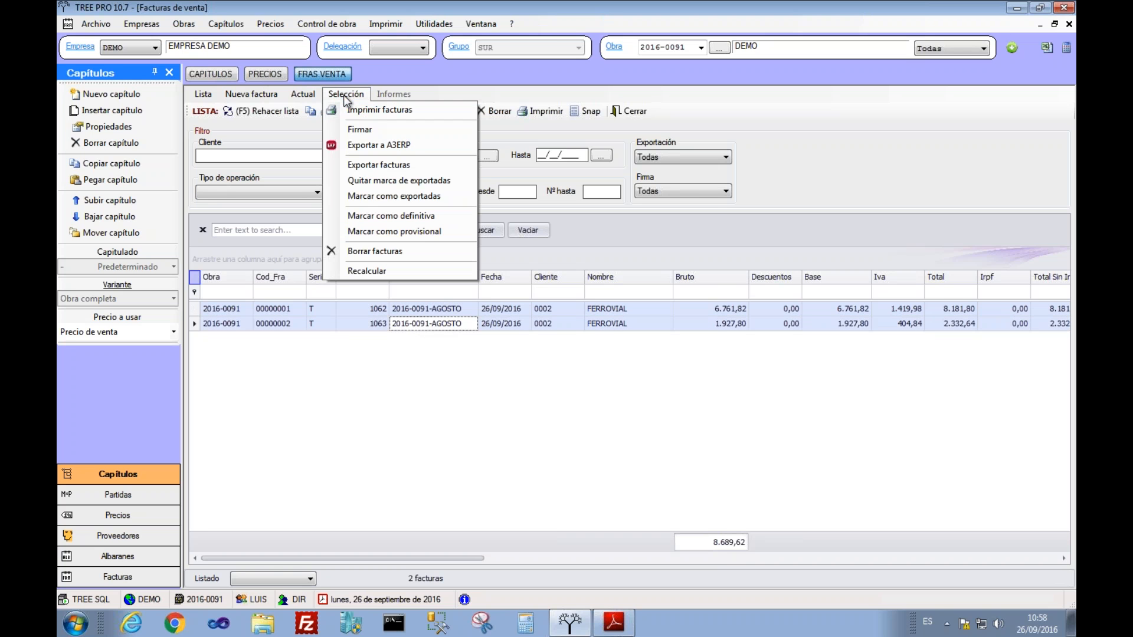
left_click(354, 132)
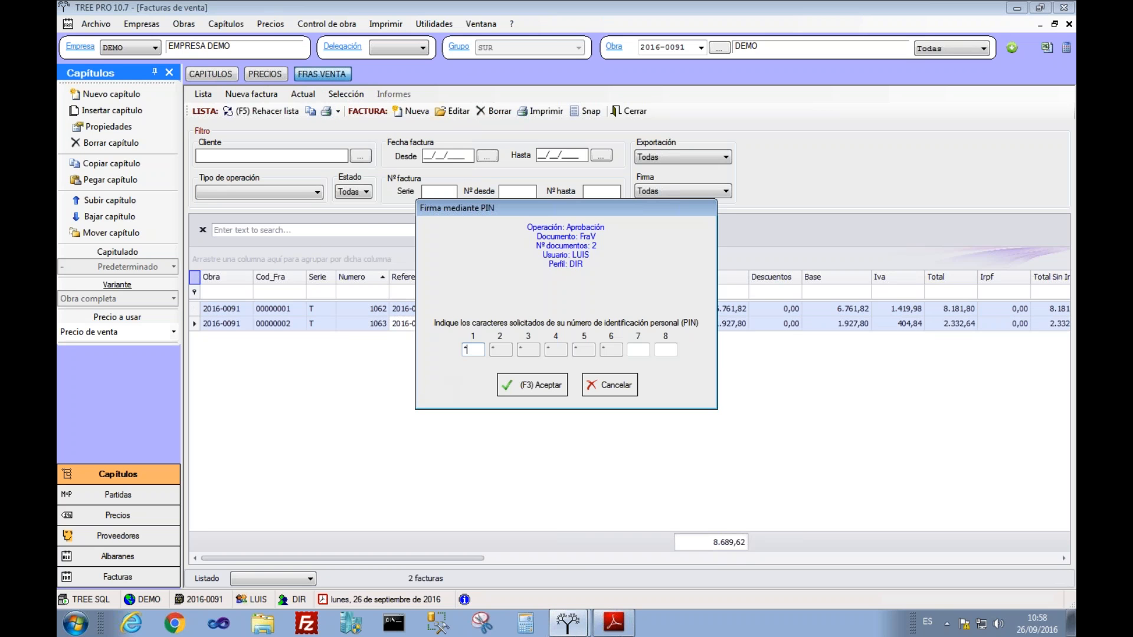
key("Tab")
type("*")
key("Tab")
type("*")
left_click(519, 387)
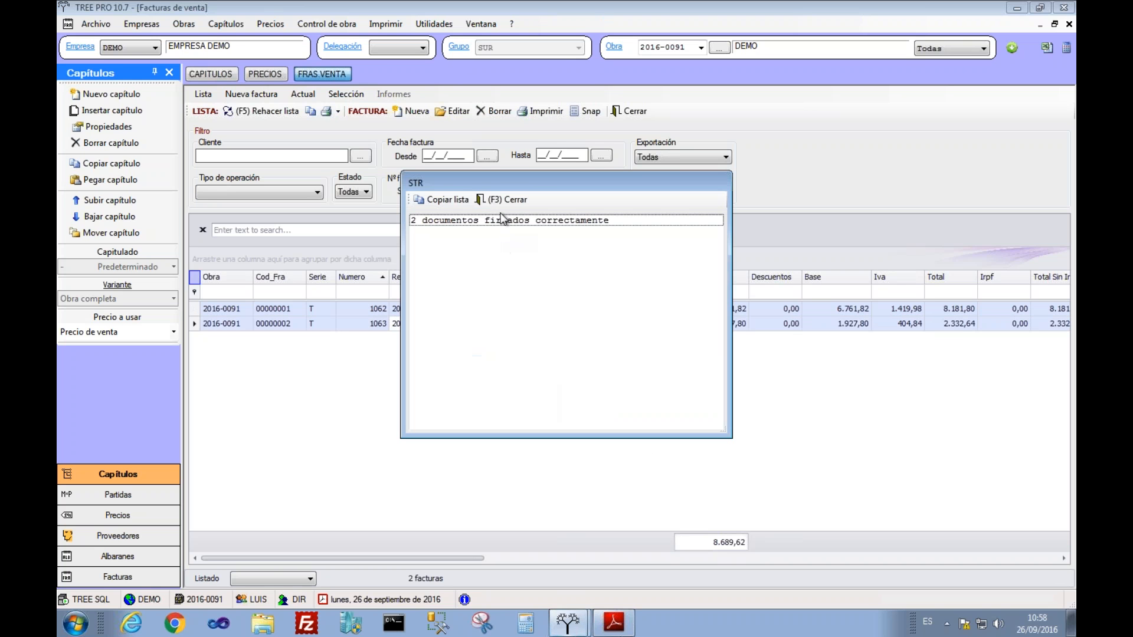
left_click(499, 197)
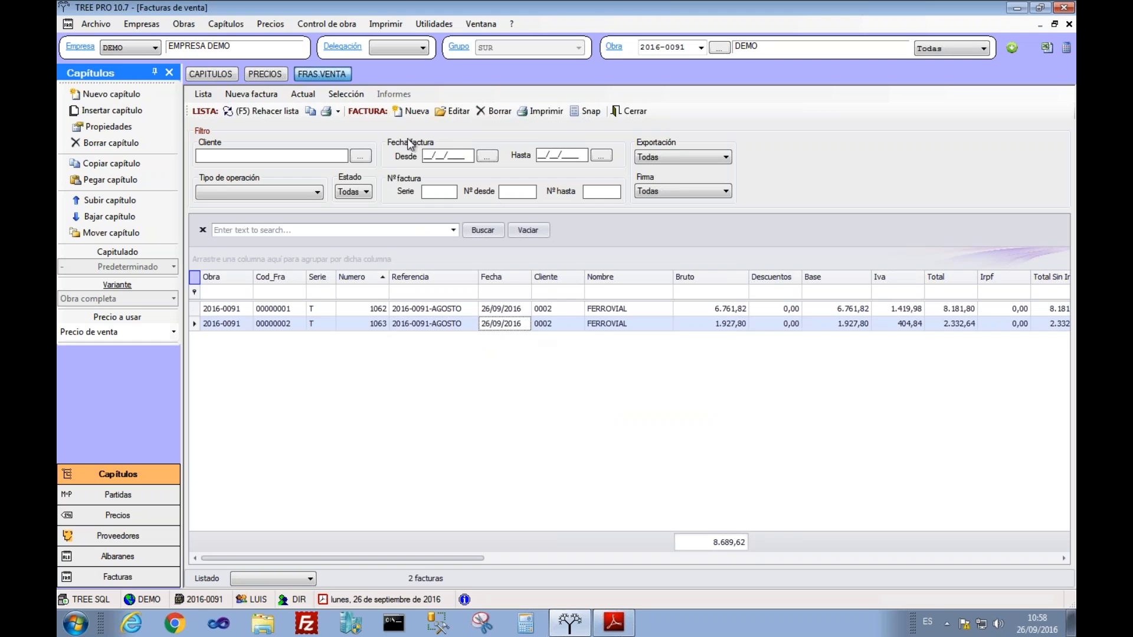
Step: Confirm invoice 1063 shows a valid DIR approval signature, closing it without saving
left_click(466, 112)
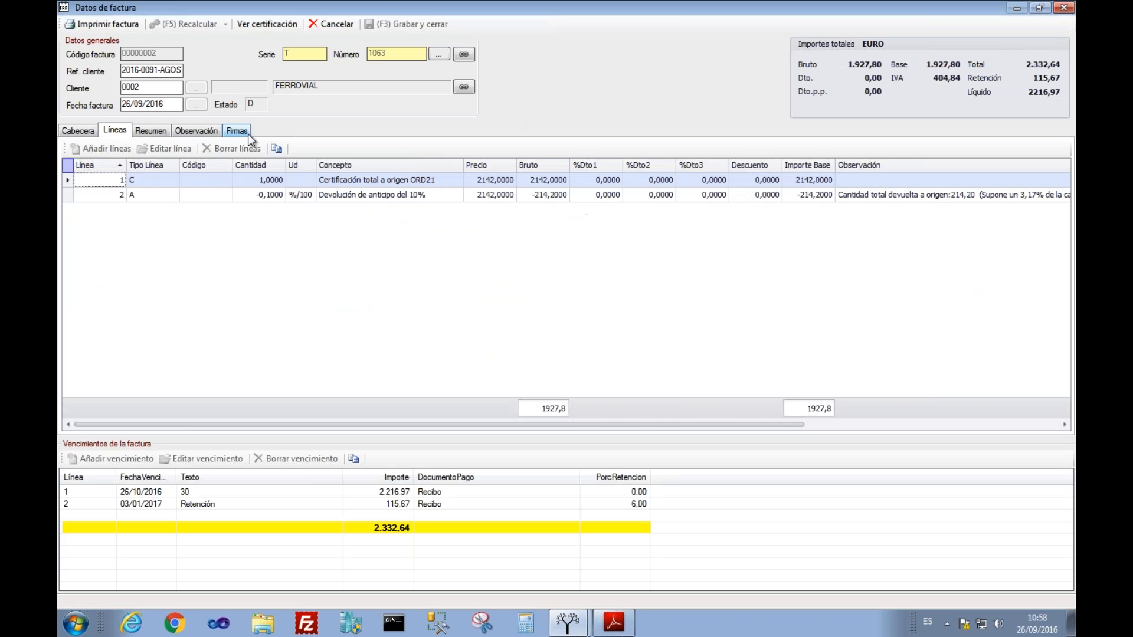
left_click(243, 131)
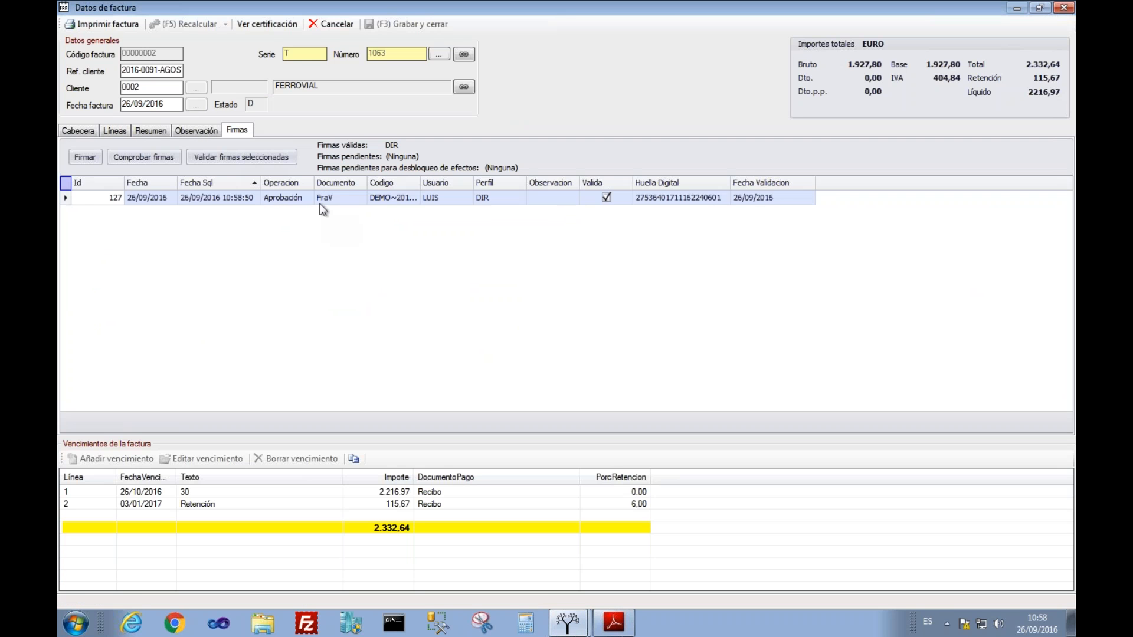
left_click(672, 197)
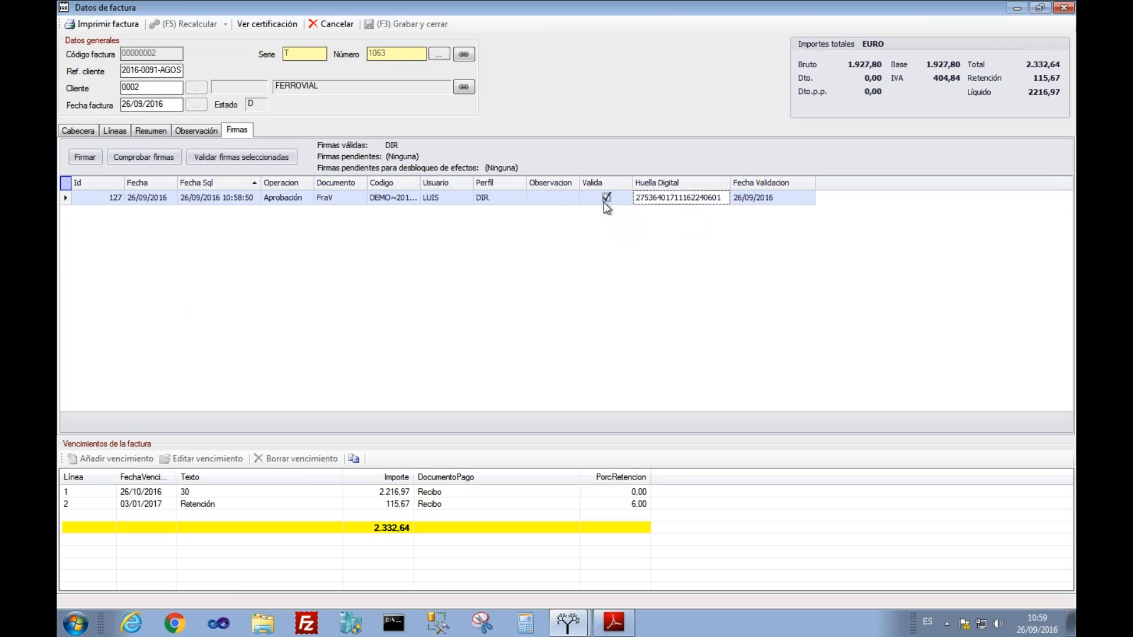
left_click(314, 36)
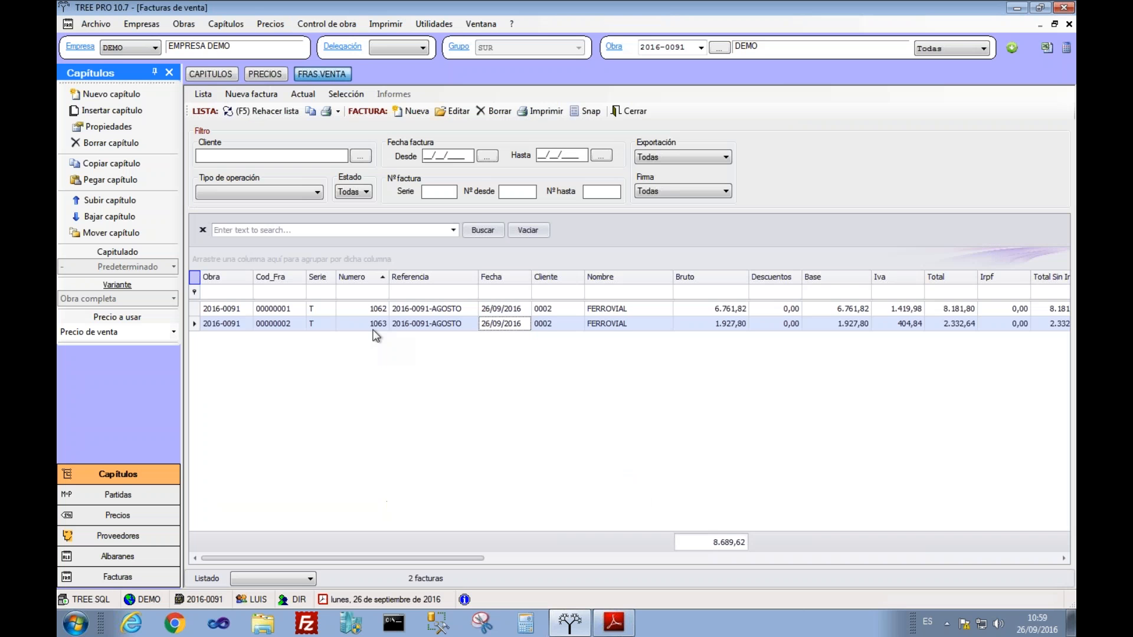
Step: Export invoices 1062 and 1063 to A3ERP as journal entries 92 and 93
left_click(373, 309)
left_click(350, 95)
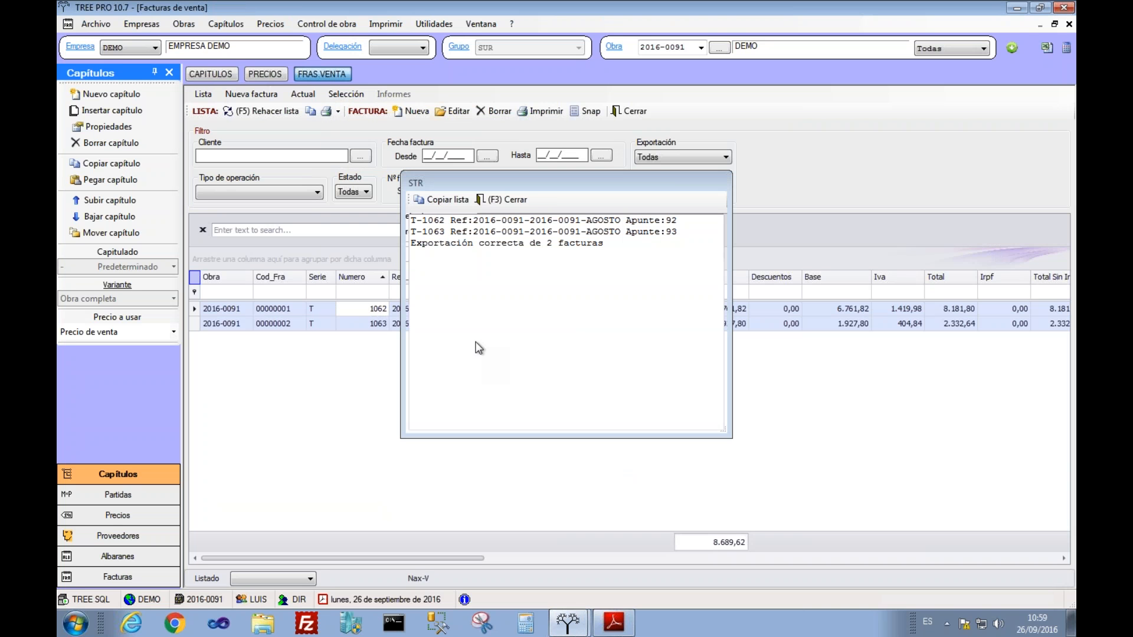
left_click(503, 200)
left_click(435, 326)
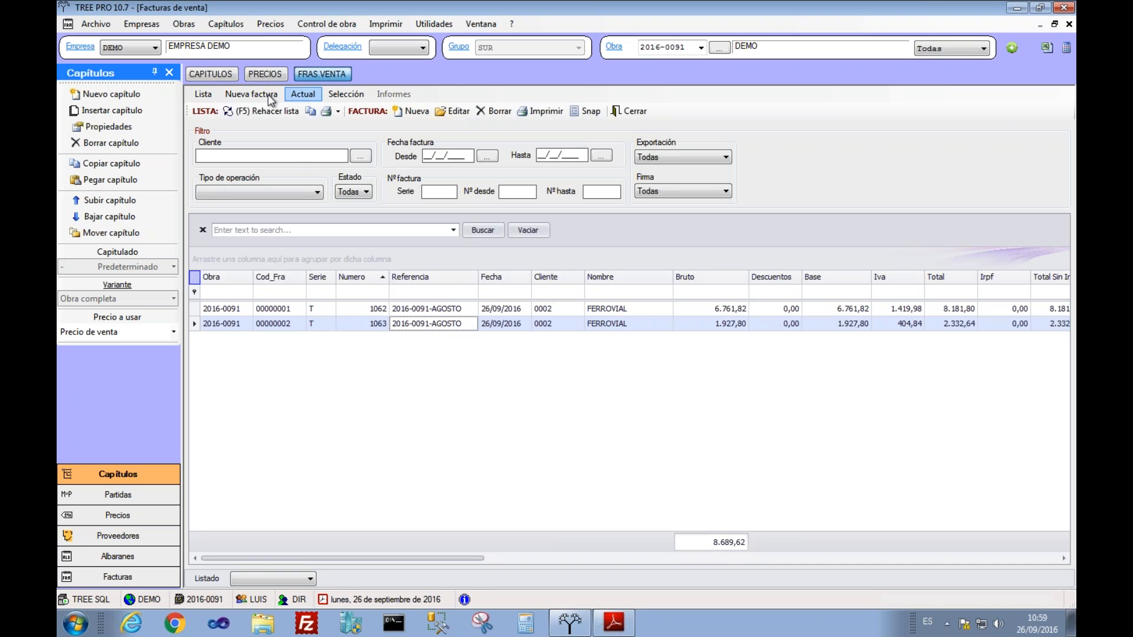
Step: Review invoice 1063 in A3ERP: header, journal entry and the 03/01/2017 retention due date
left_click(305, 96)
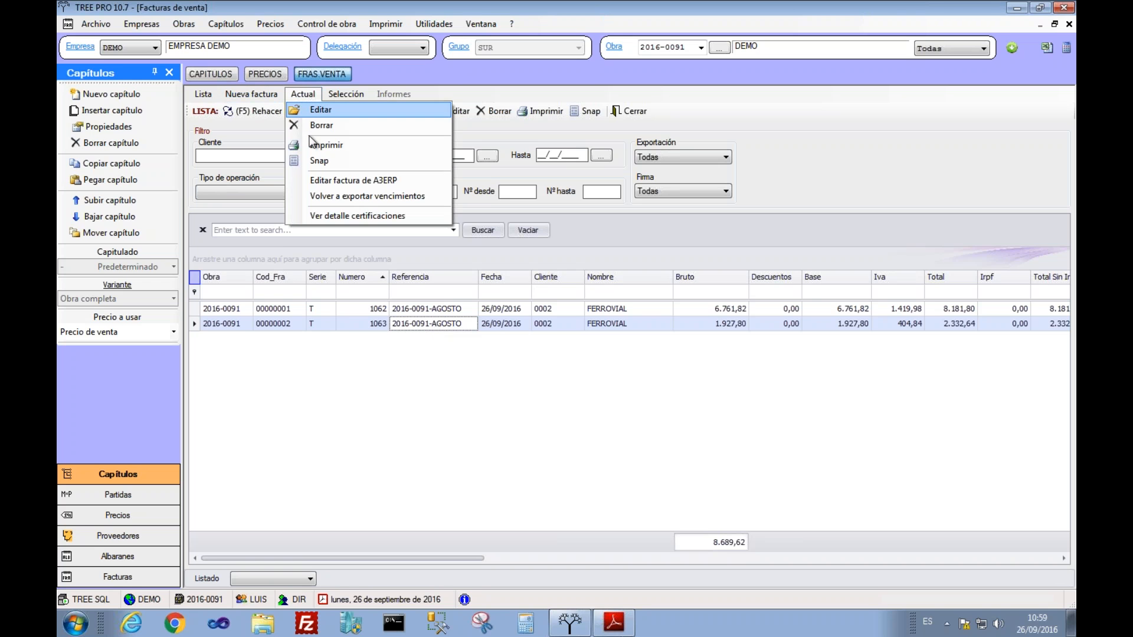
left_click(311, 179)
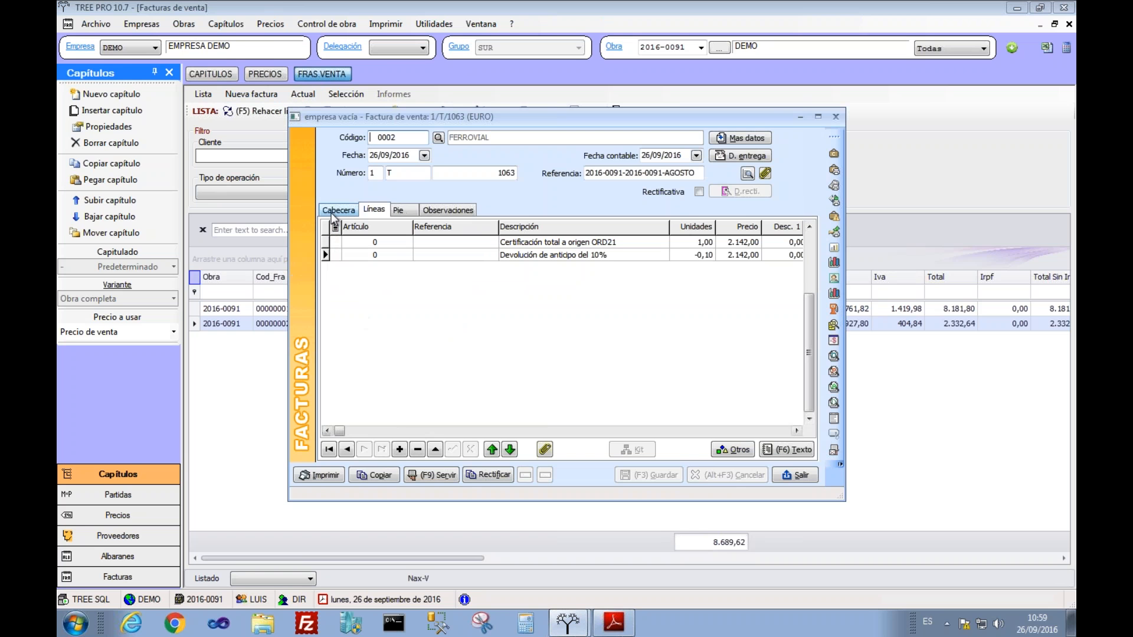
left_click(335, 210)
left_click(506, 432)
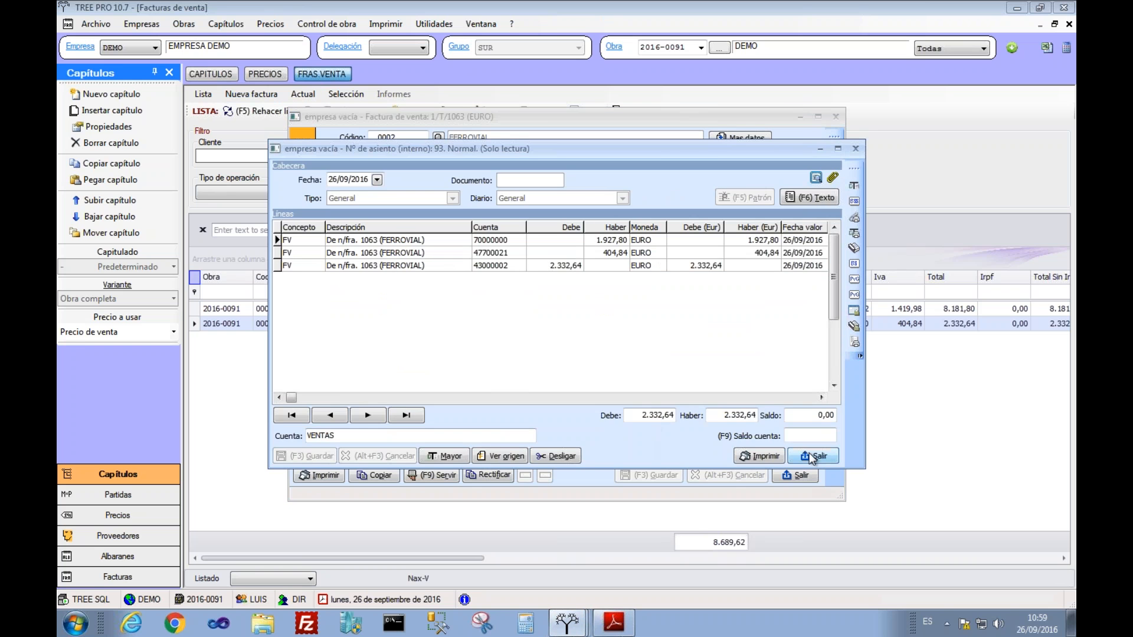
left_click(813, 456)
left_click(605, 434)
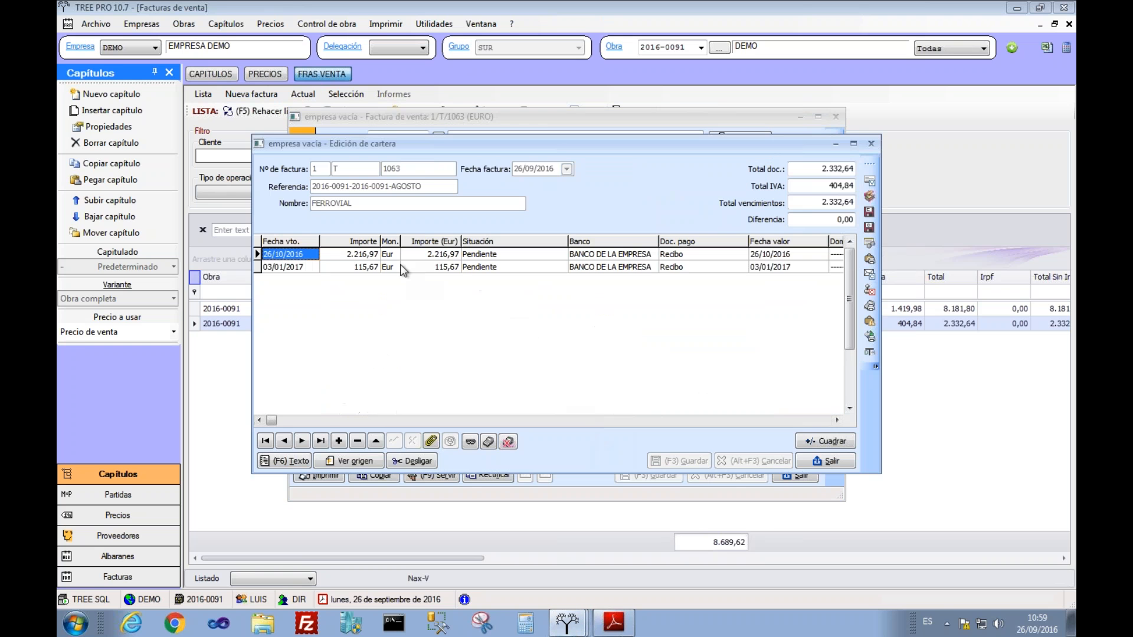
left_click(288, 267)
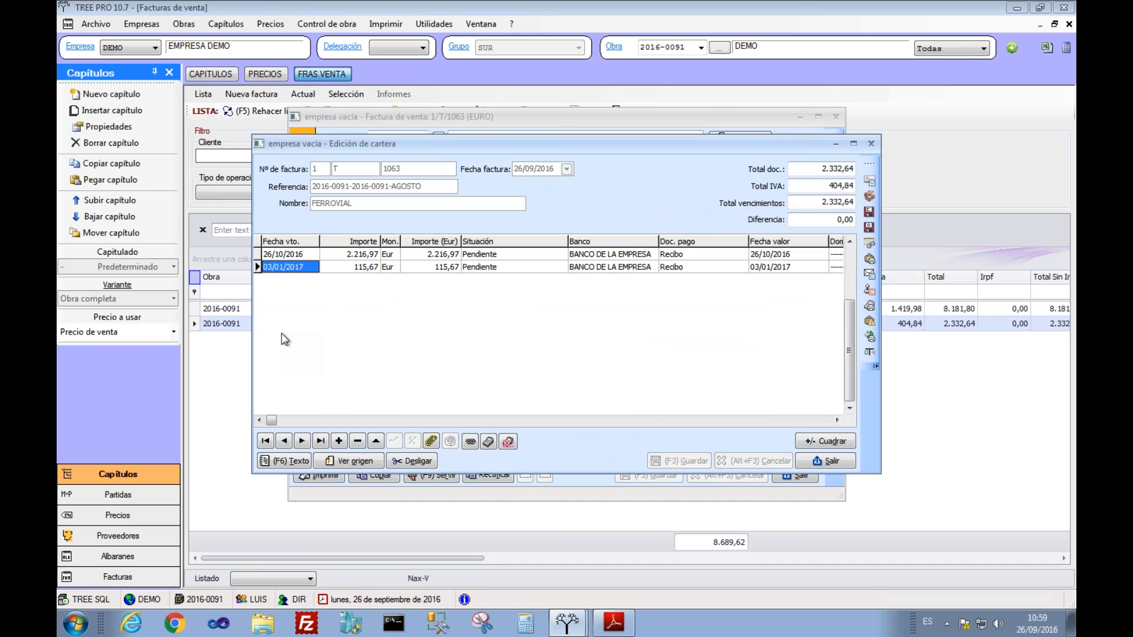
left_click(825, 462)
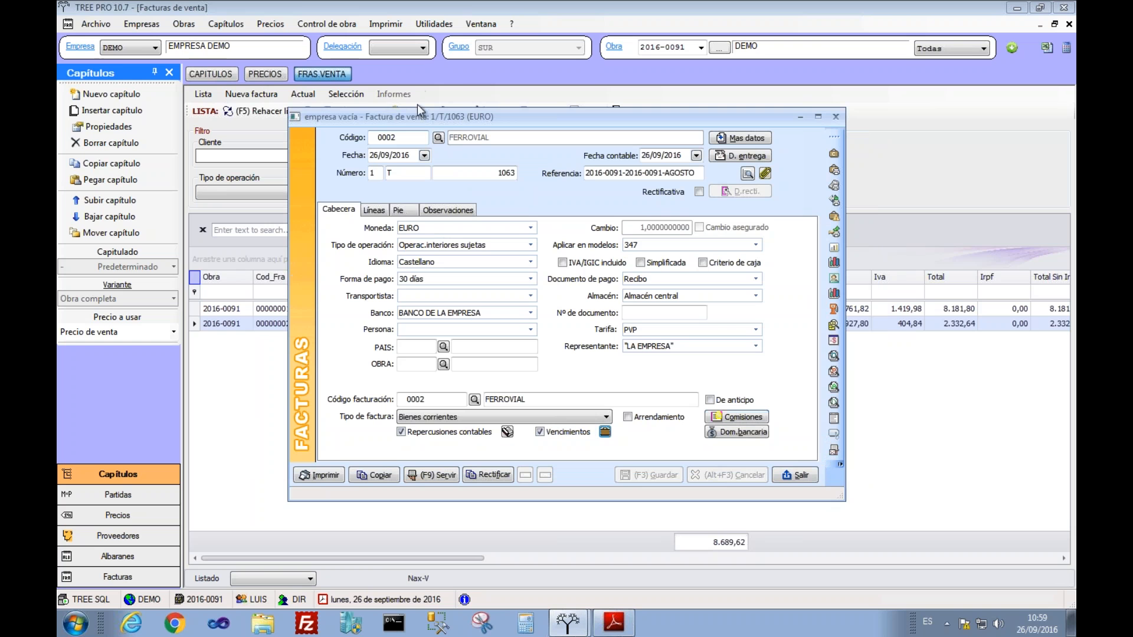
Step: Close invoice 1063 and return to the project's chapter budget
left_click_drag(430, 120, 417, 113)
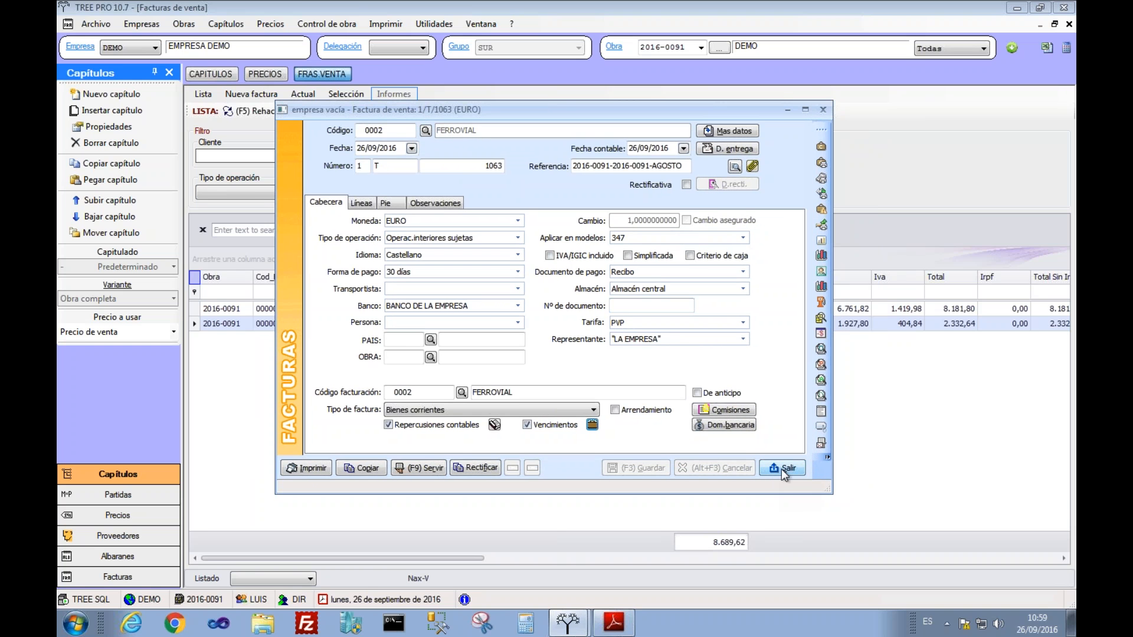
left_click(781, 469)
left_click(214, 73)
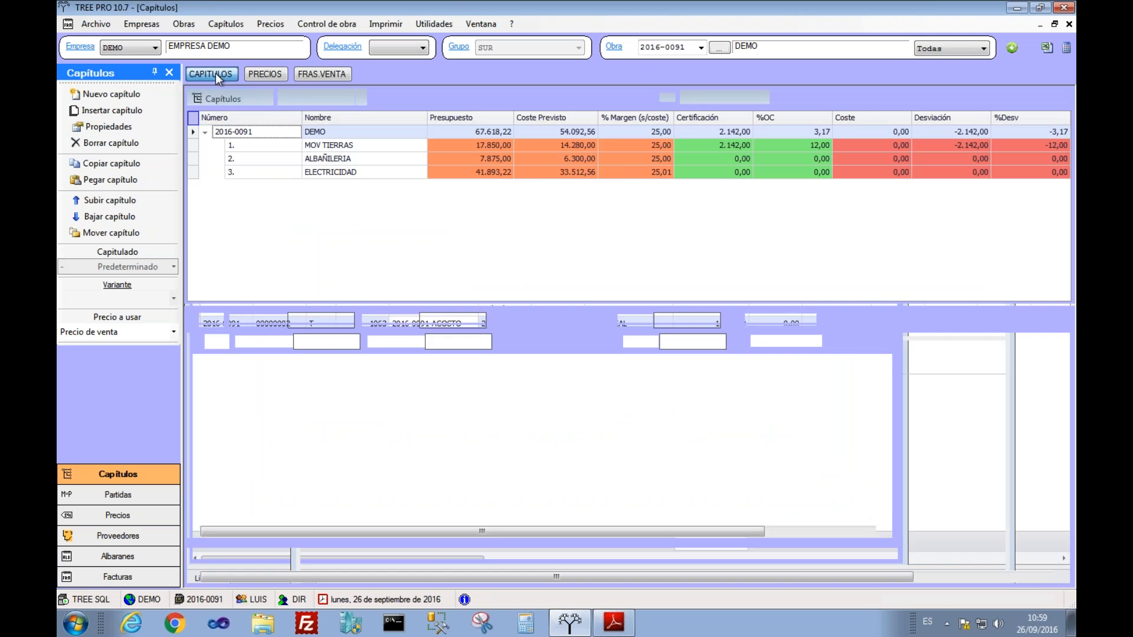
Step: In ALBAÑILERIA, add certification line ZONA 1 (1 × 12 × 3) to item C0802
left_click(569, 158)
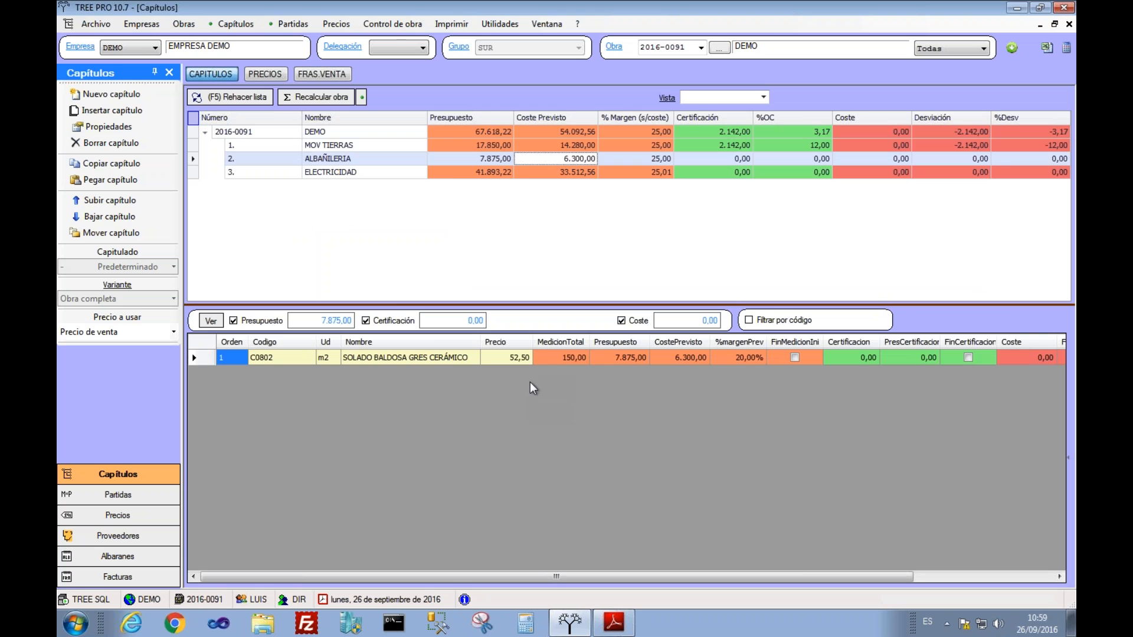
left_click(547, 358)
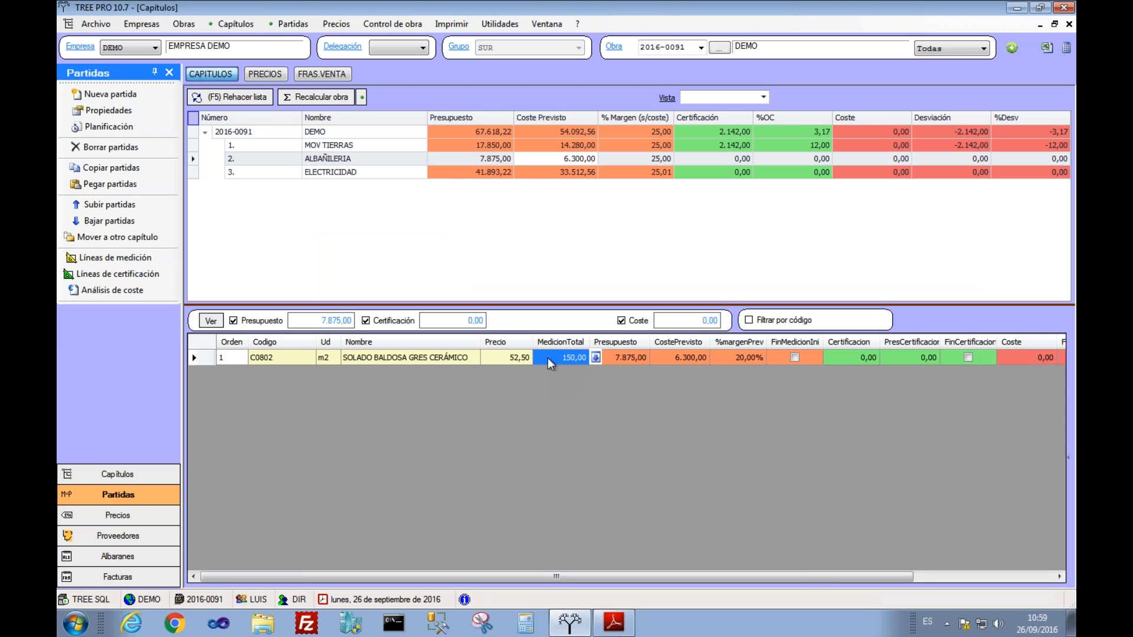
left_click(832, 355)
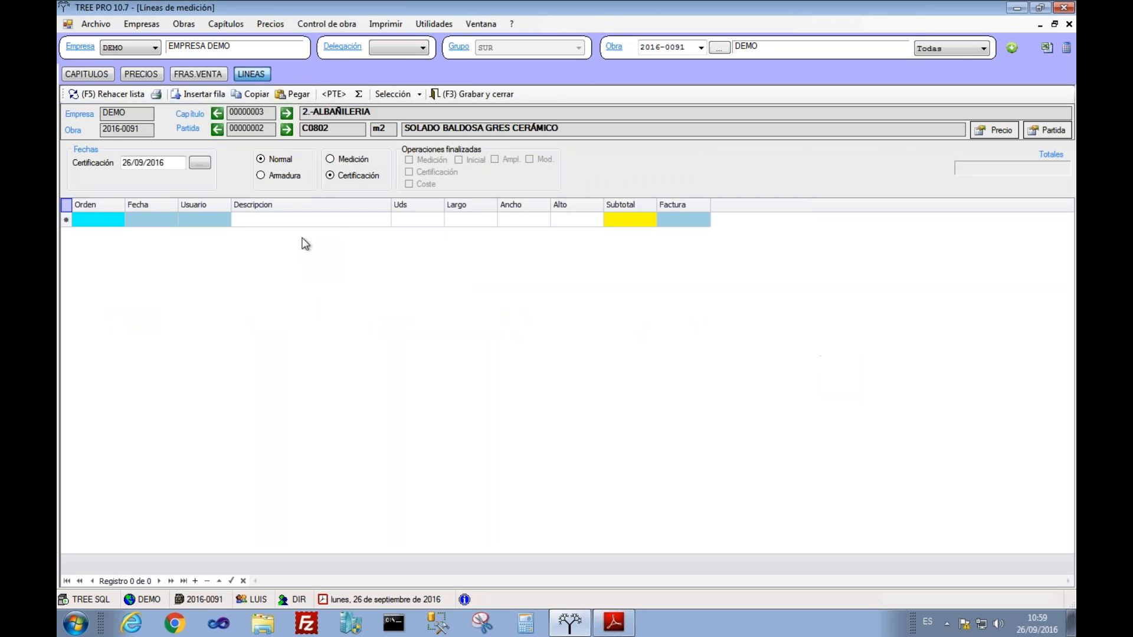
left_click(422, 224)
key("shift+Tab")
type("ZONA 1")
key("Tab")
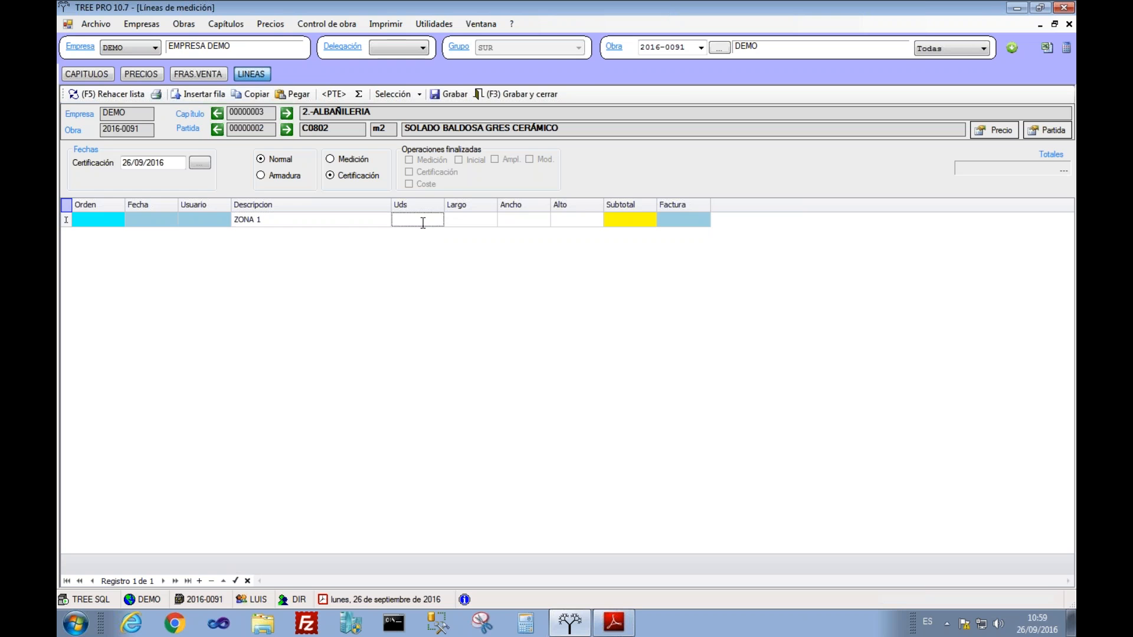
type("1")
key("Tab")
type("12")
key("Tab")
type("3")
Step: Add ZONA 2 (1 × 10 × 3*2), save the lines and recalculate the project totals
key("Down")
key("Left")
key("Left")
key("Left")
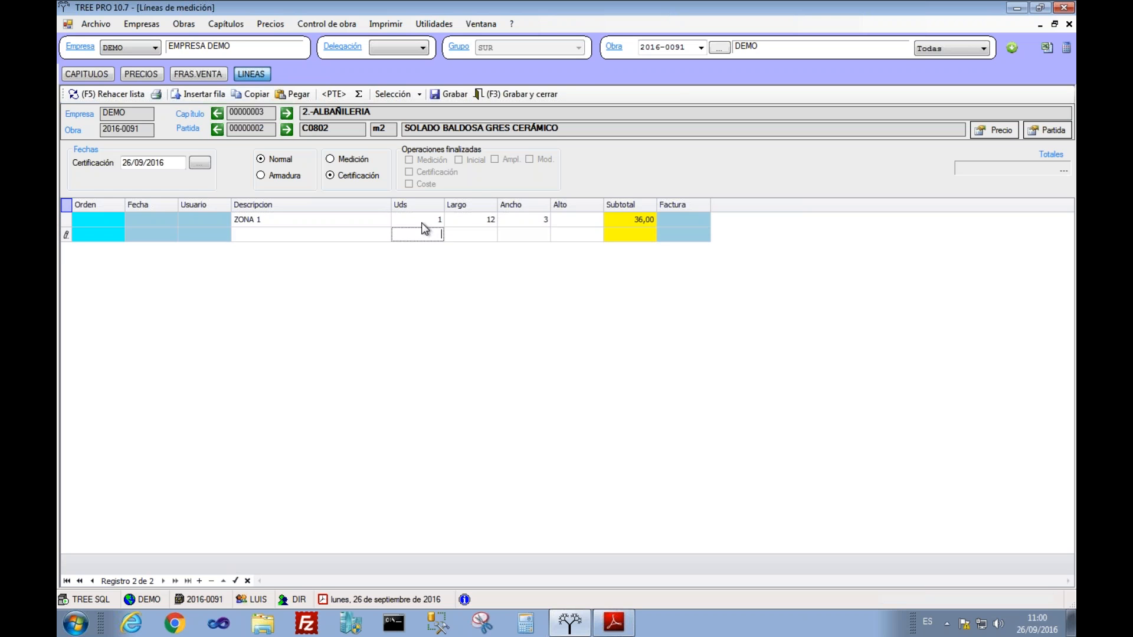
type("ZONA 2")
key("Tab")
type("1")
key("Tab")
type("10")
key("Tab")
type("3")
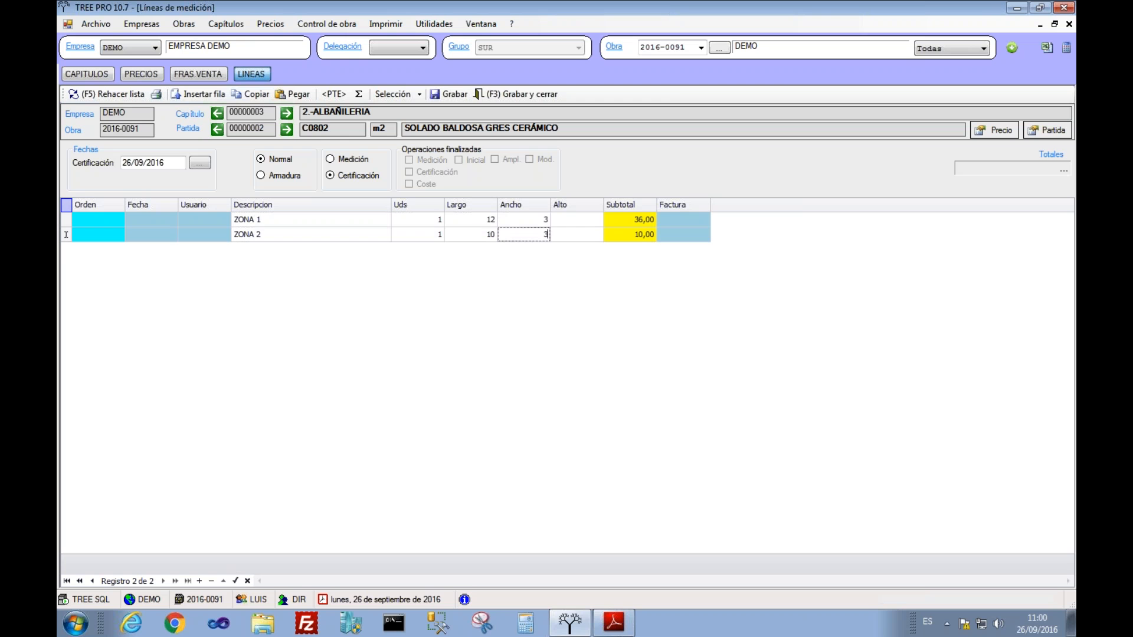
type("*2")
key("Return")
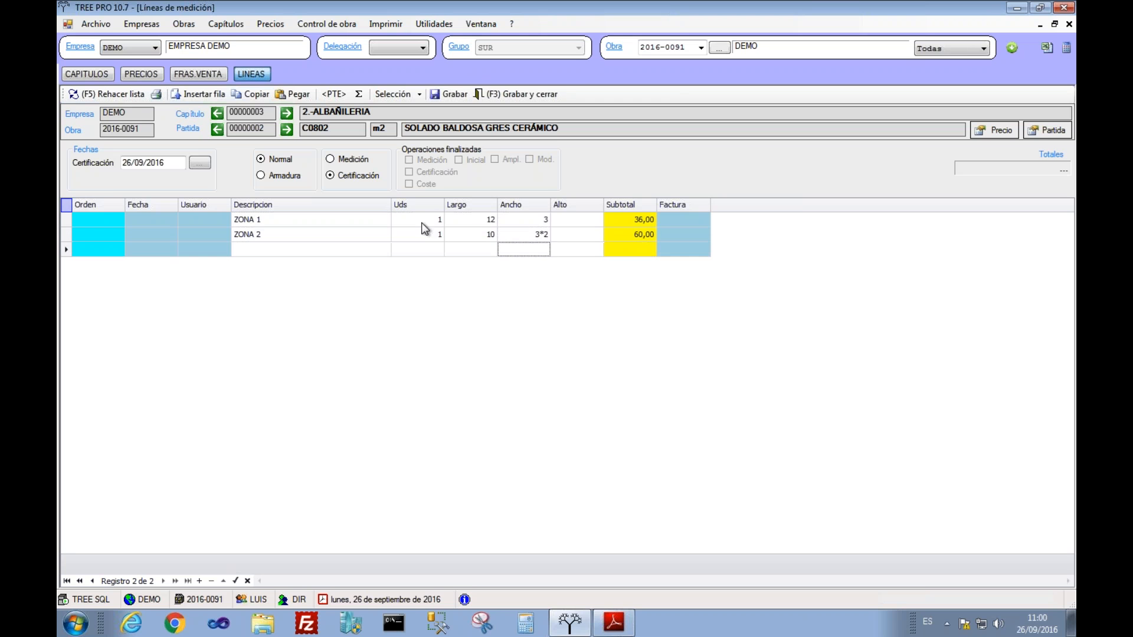
left_click(497, 94)
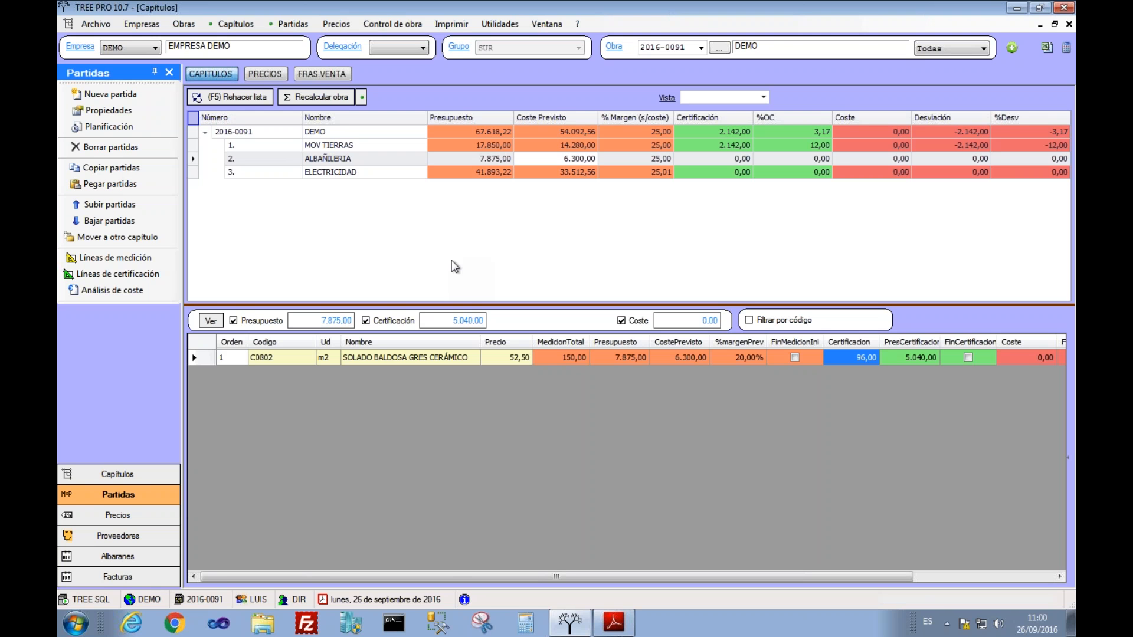
left_click(846, 357)
left_click(318, 97)
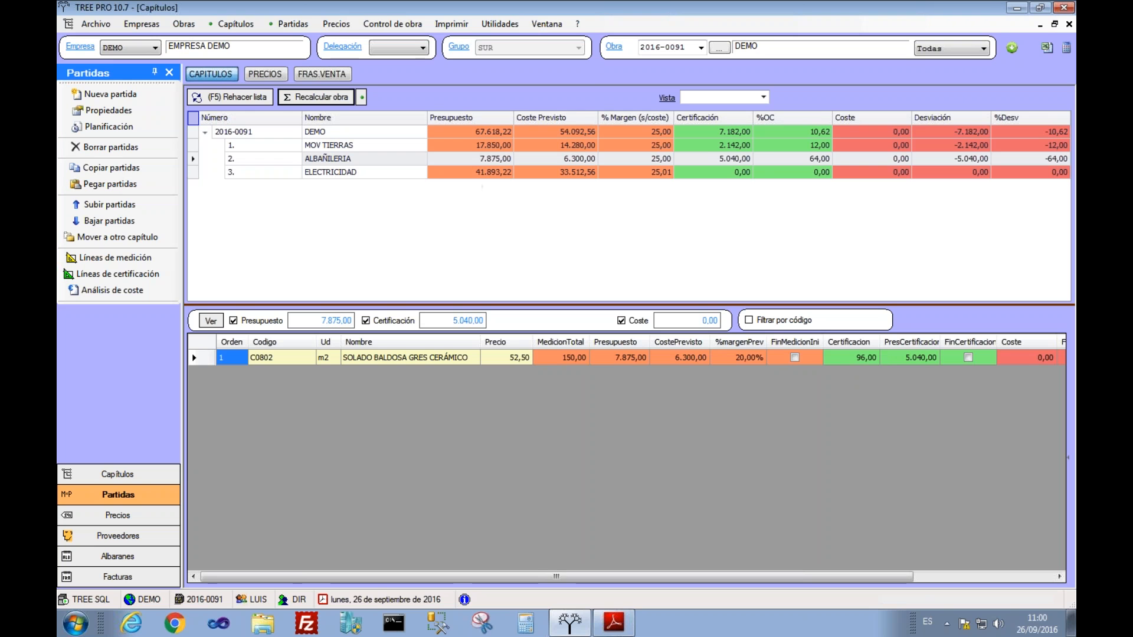
Step: Certify 30% of the MOV TIERRAS chapter and recalculate the project totals
left_click(710, 149)
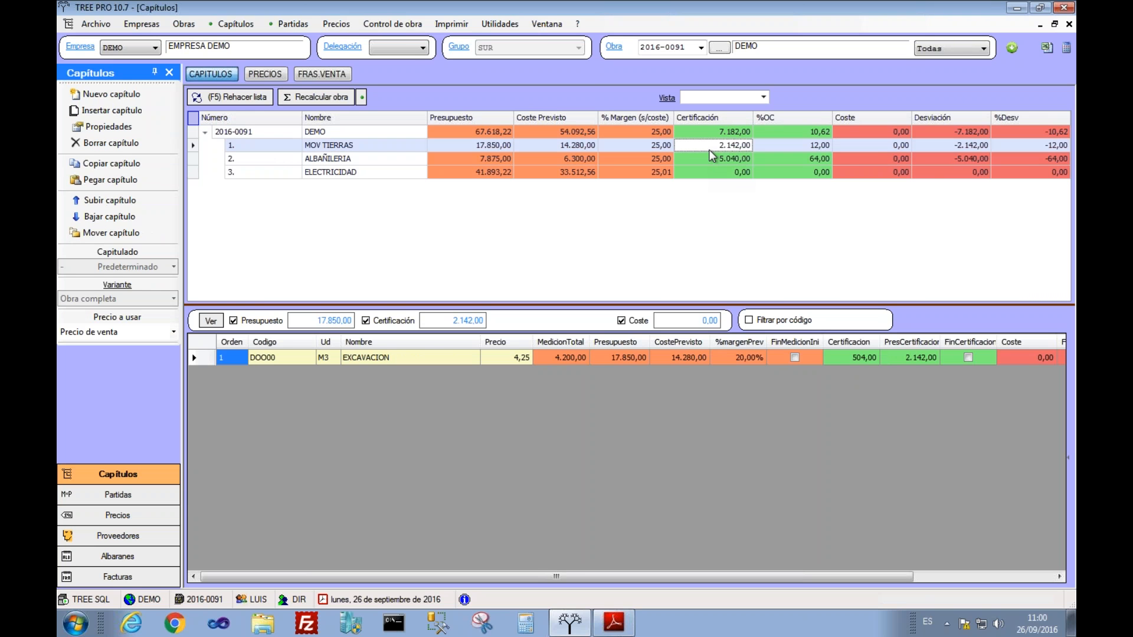
right_click(710, 152)
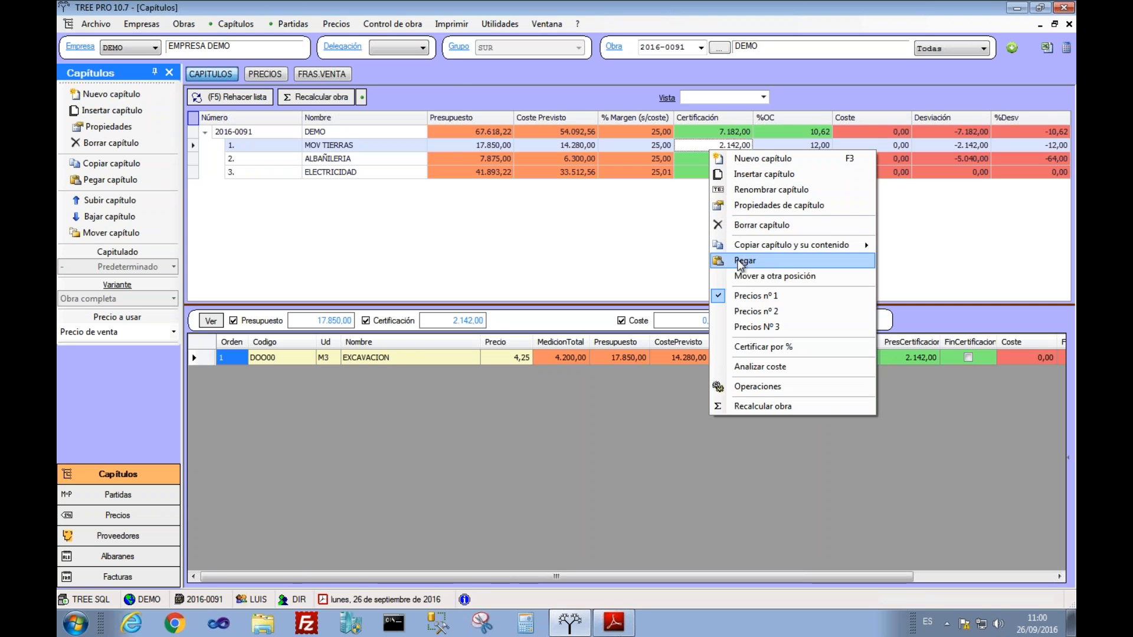
left_click(749, 349)
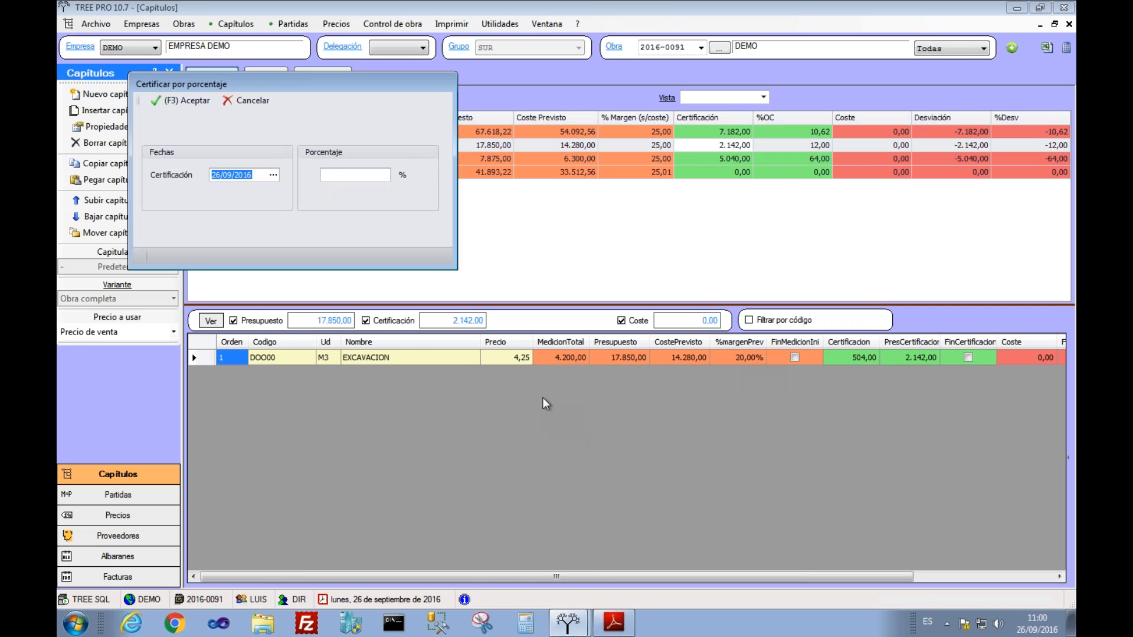
left_click(339, 175)
type("30")
left_click(180, 100)
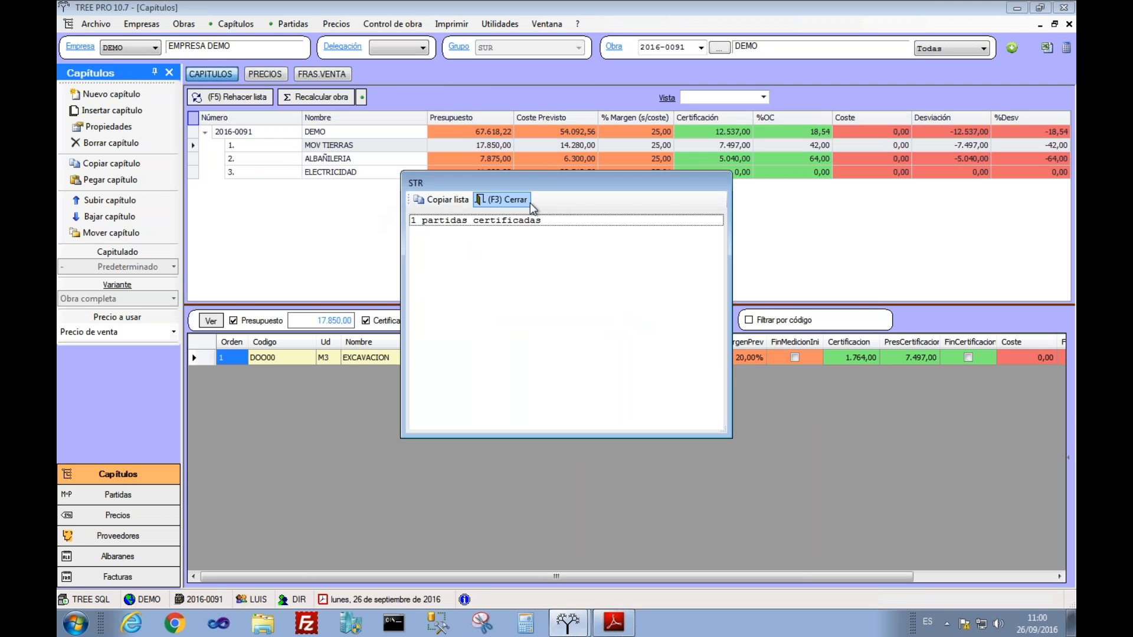
left_click(499, 204)
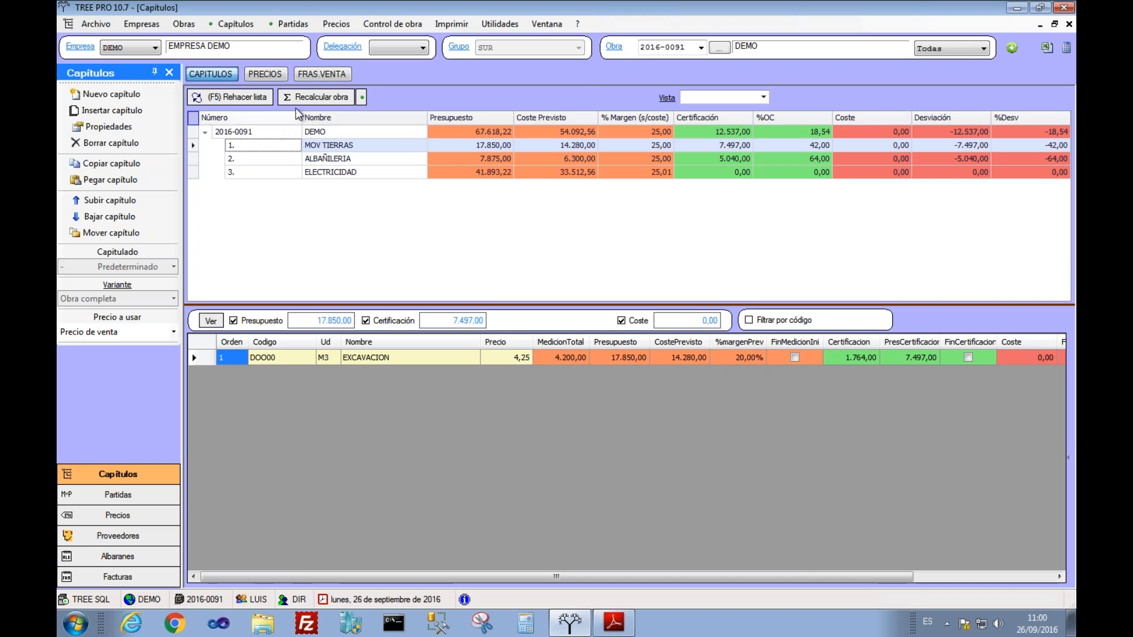
left_click(312, 97)
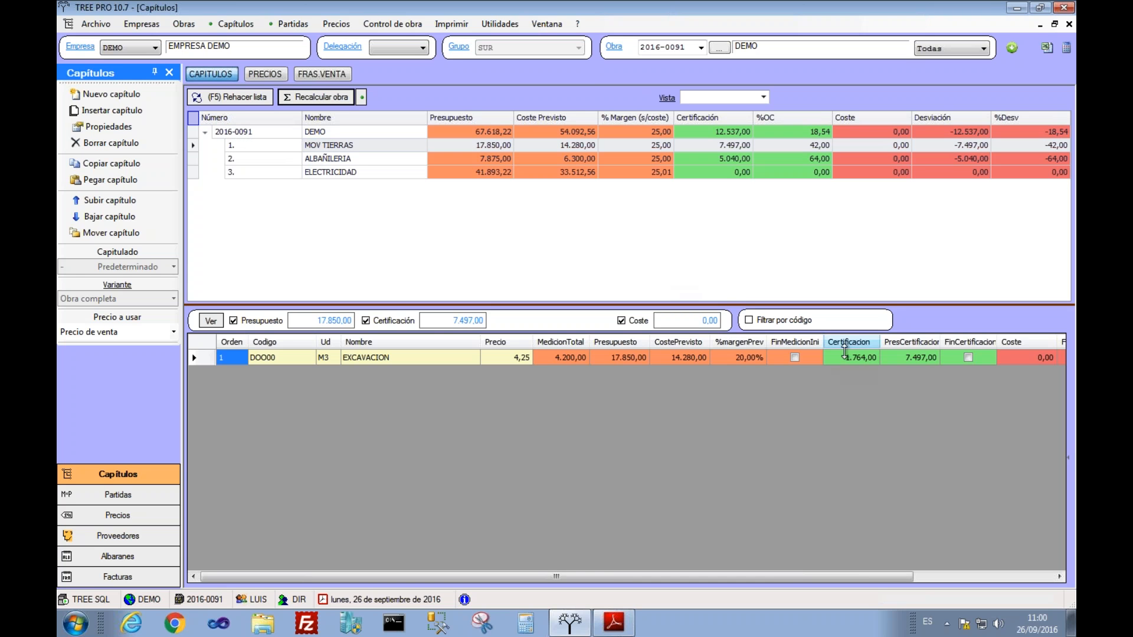
Step: Check EXCAVACION's certification lines, including the new 30% line, then save and close them
left_click(846, 352)
double_click(846, 354)
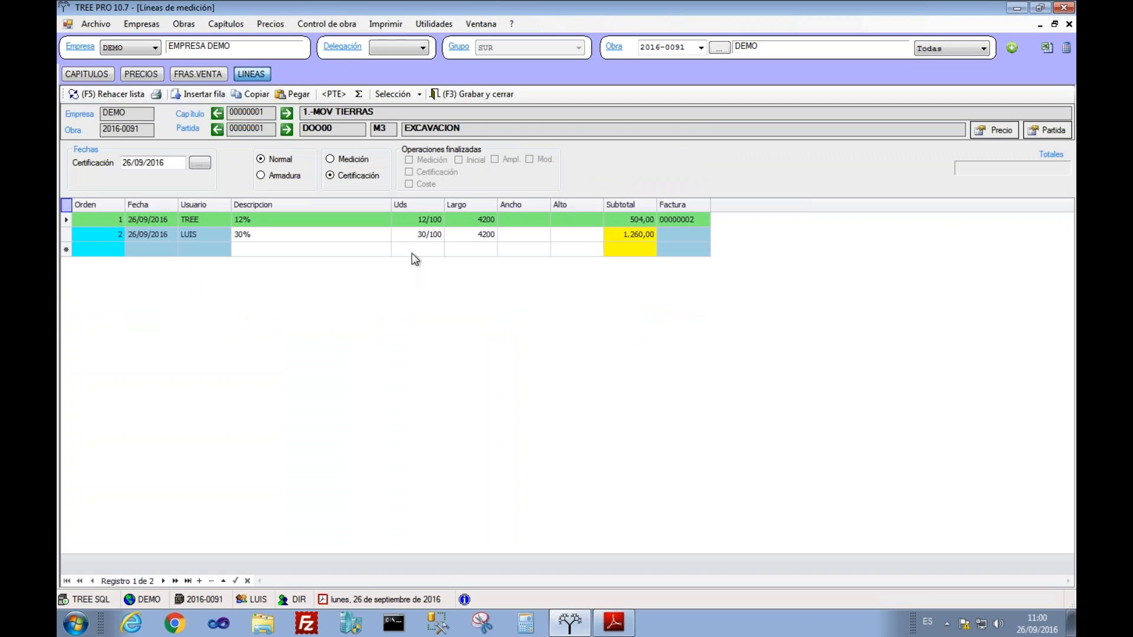
left_click(667, 221)
left_click(380, 222)
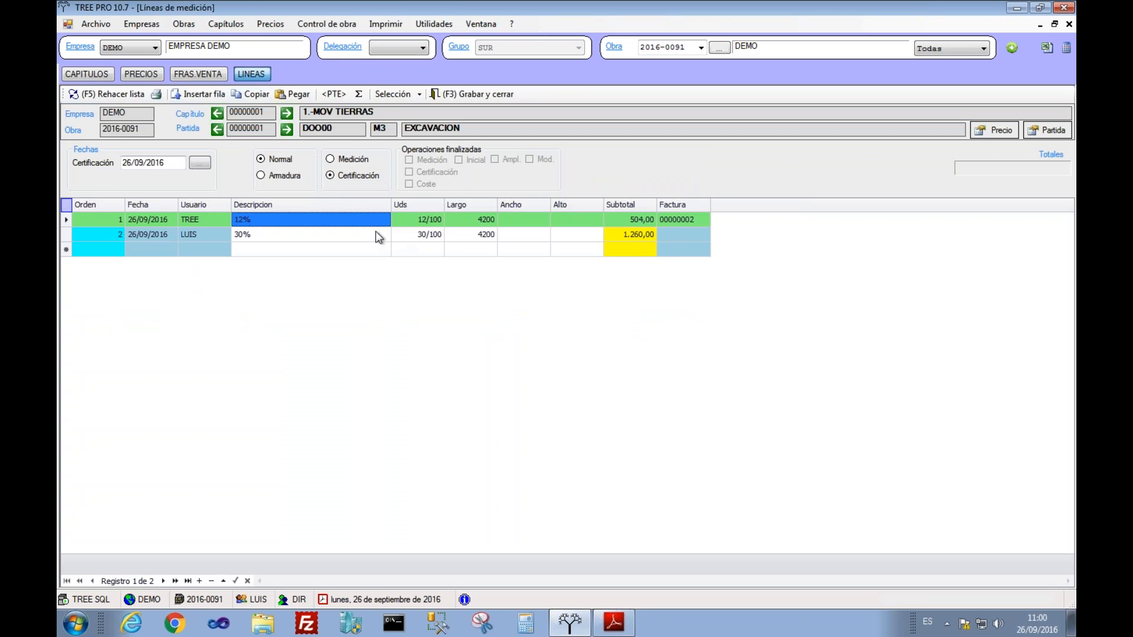
left_click(376, 232)
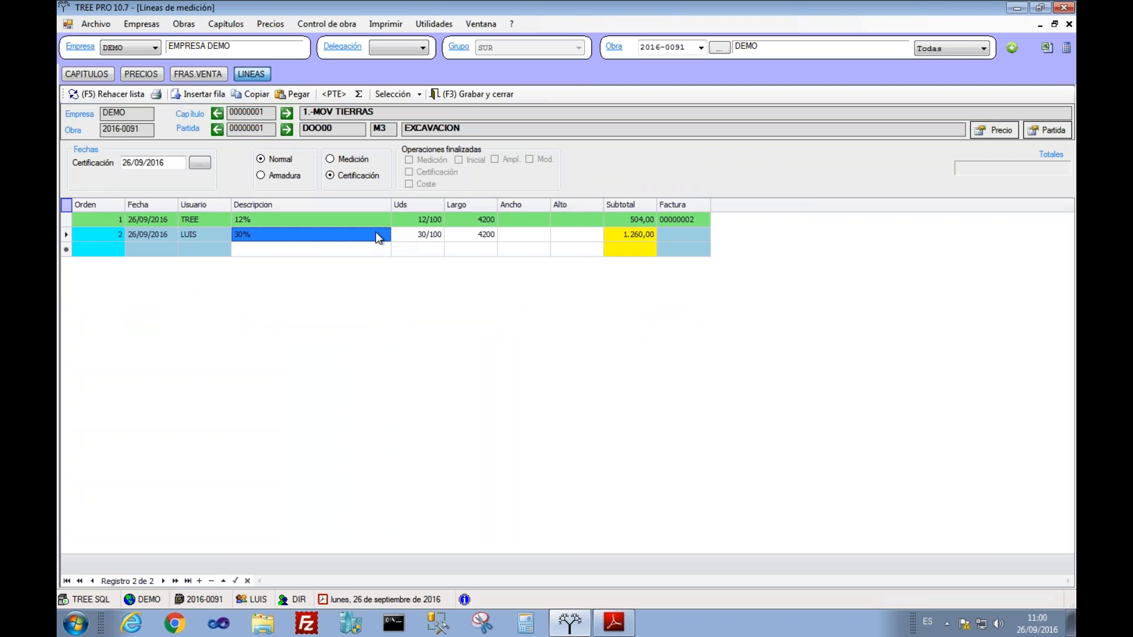
left_click(451, 235)
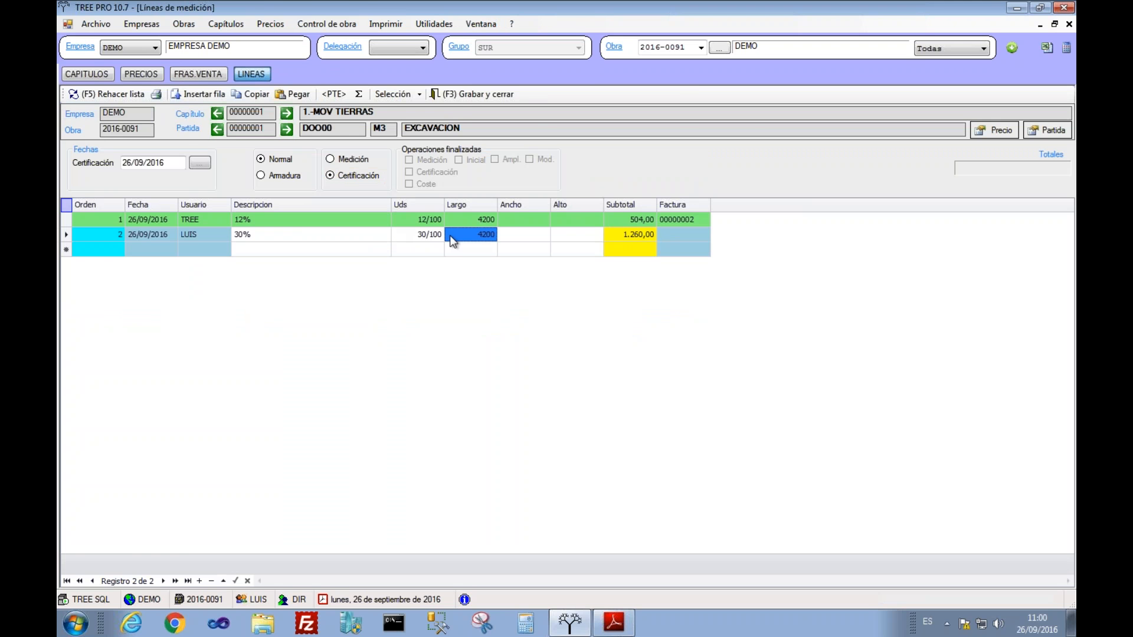
left_click(471, 95)
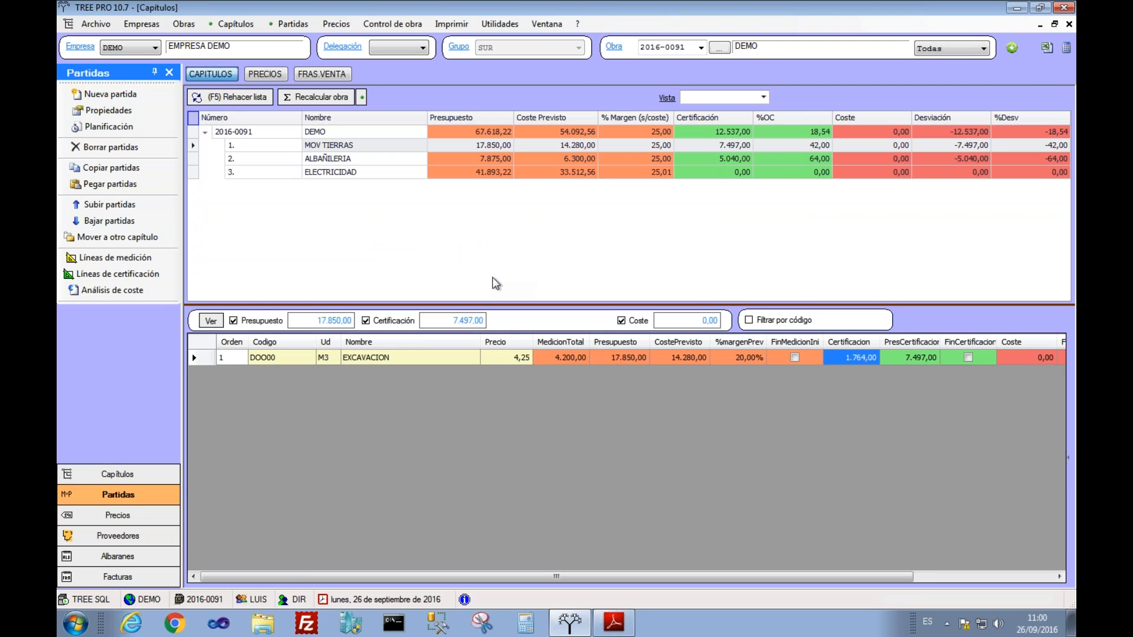
Step: Generate certification invoice 1064: 9.355,50 base and 11.320,16 total
left_click(325, 74)
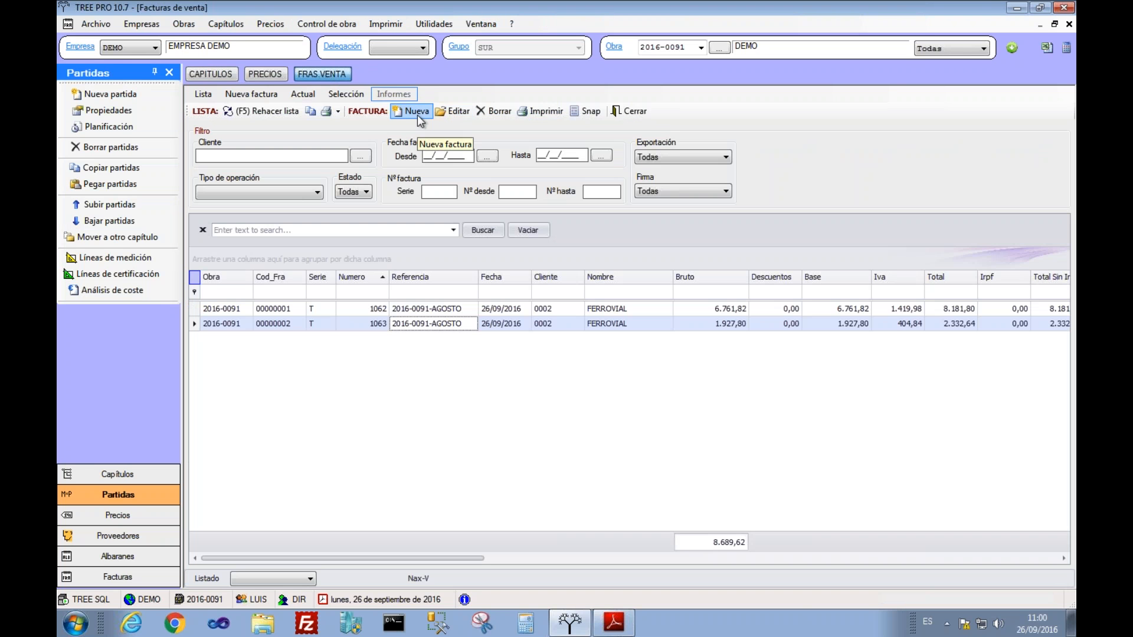
left_click(416, 112)
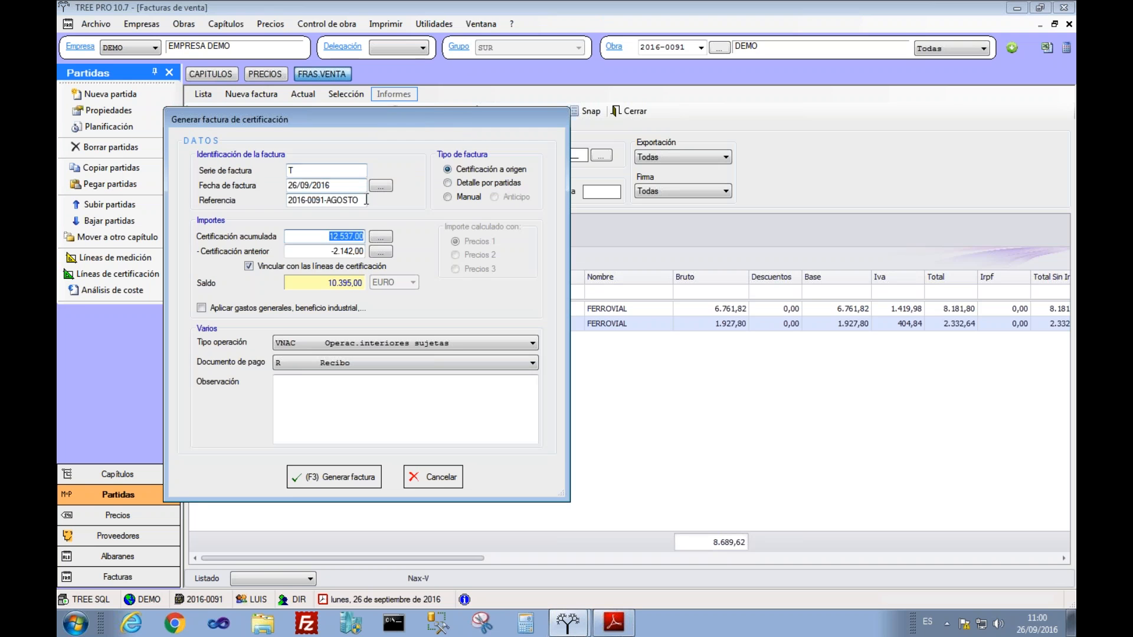
left_click(343, 250)
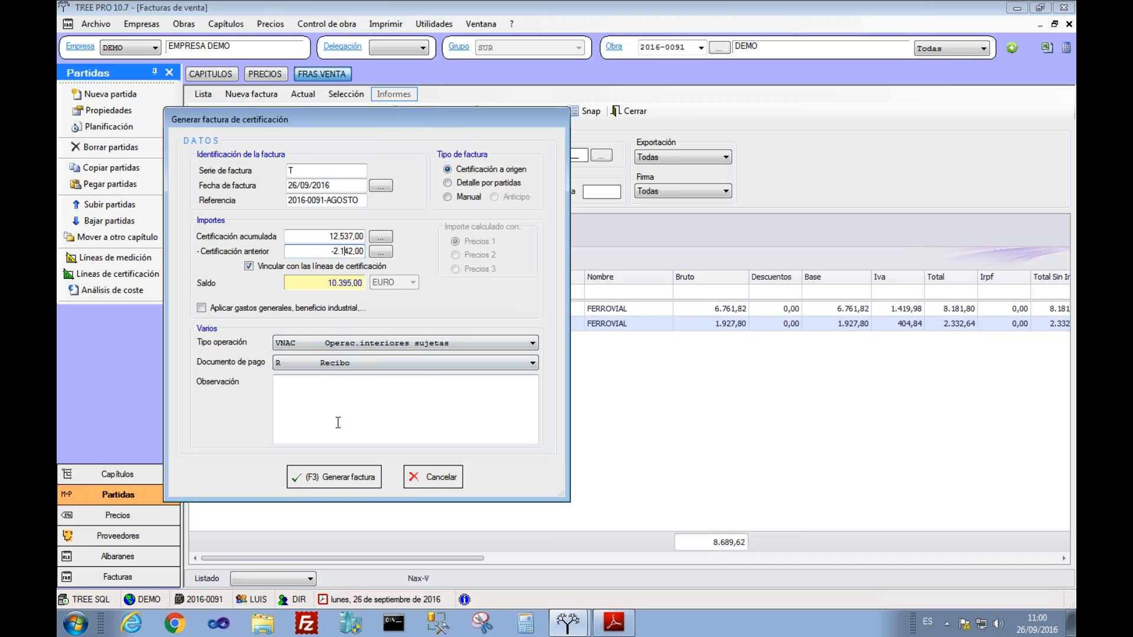
left_click(318, 184)
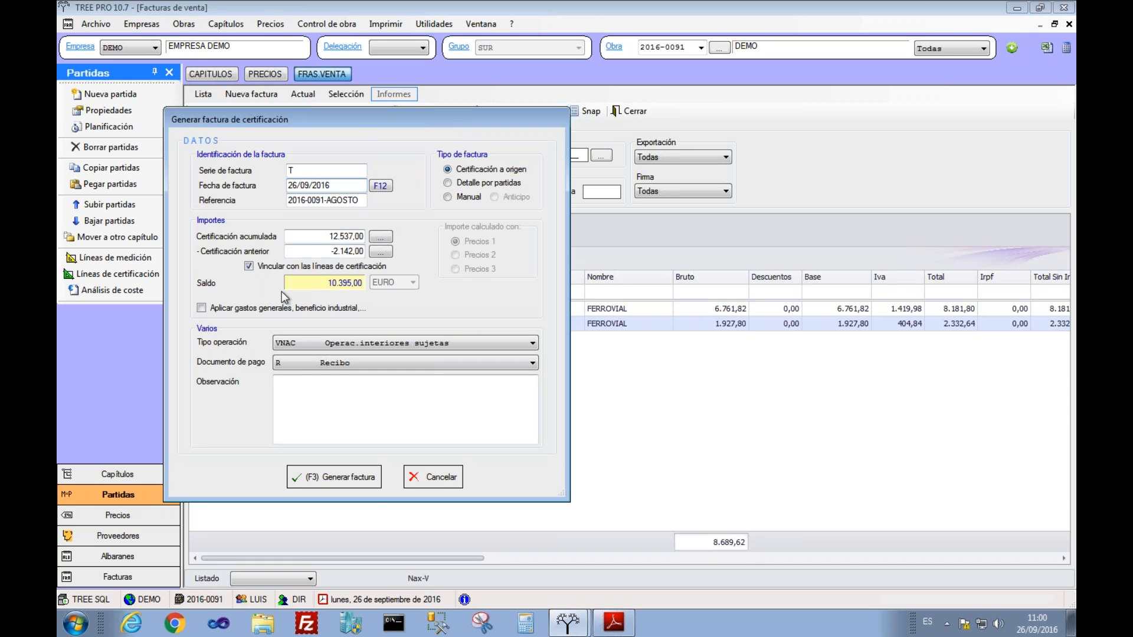
left_click(341, 478)
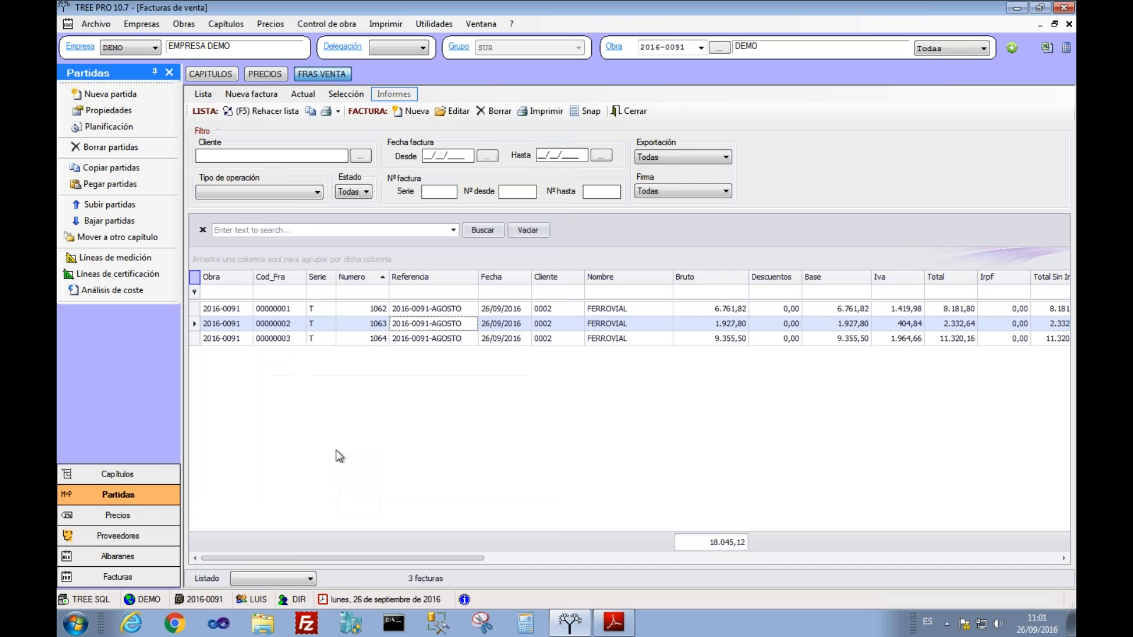
Step: Preview invoice 1064 using the FRAV00 report with certification detail
left_click(387, 339)
left_click(532, 111)
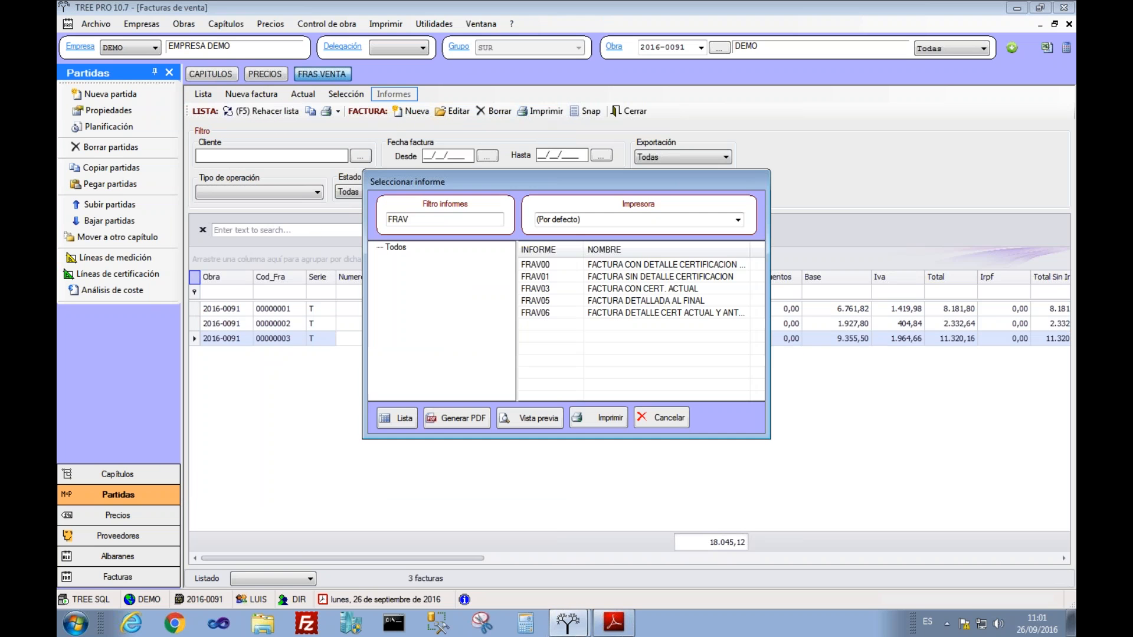
left_click(525, 265)
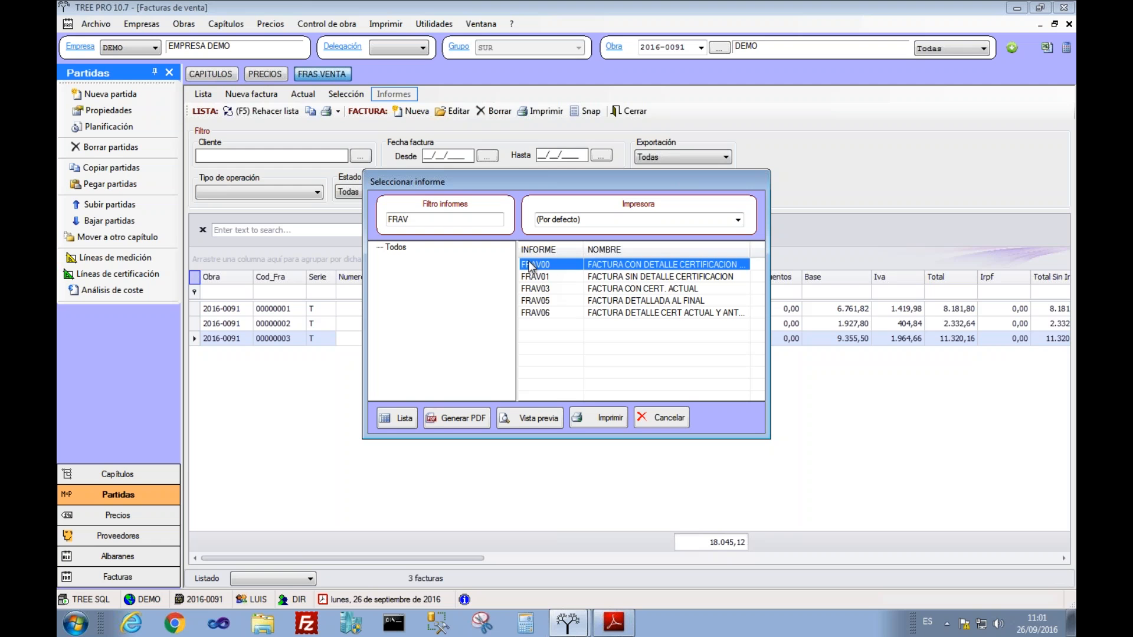
left_click(516, 417)
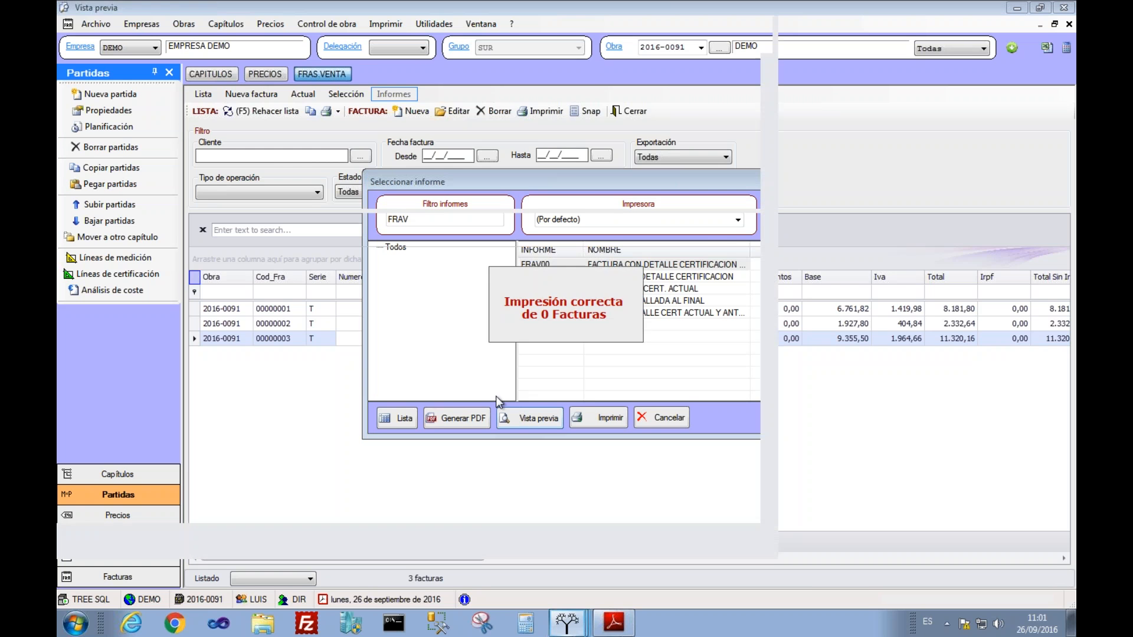
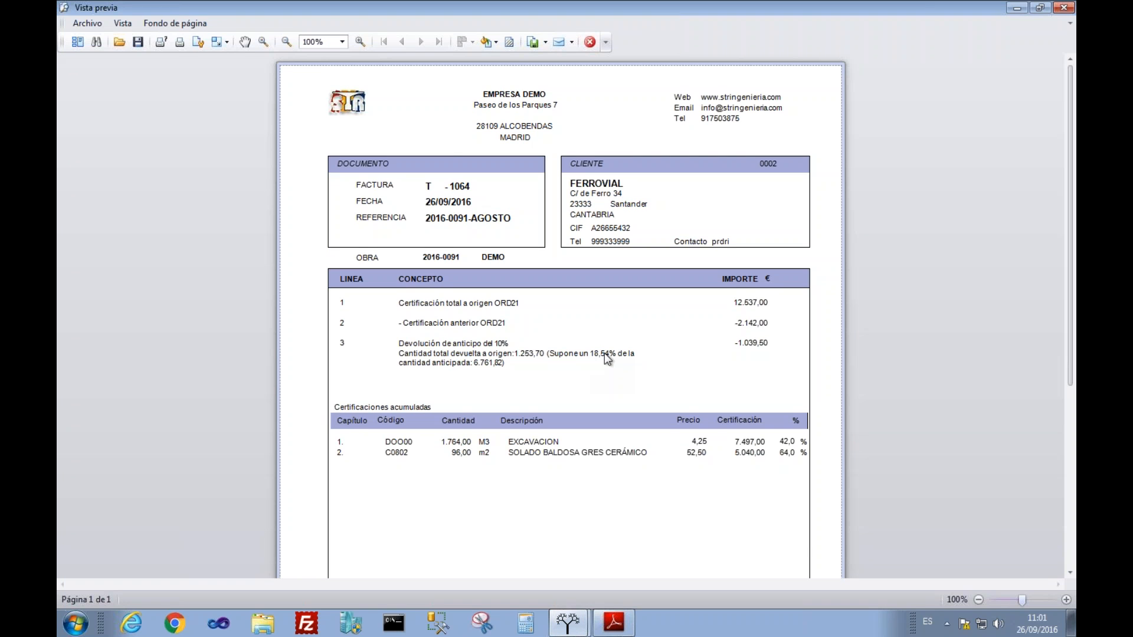
Step: Scroll back to the top of invoice 1064's preview and close it
left_click_drag(1072, 380, 1074, 498)
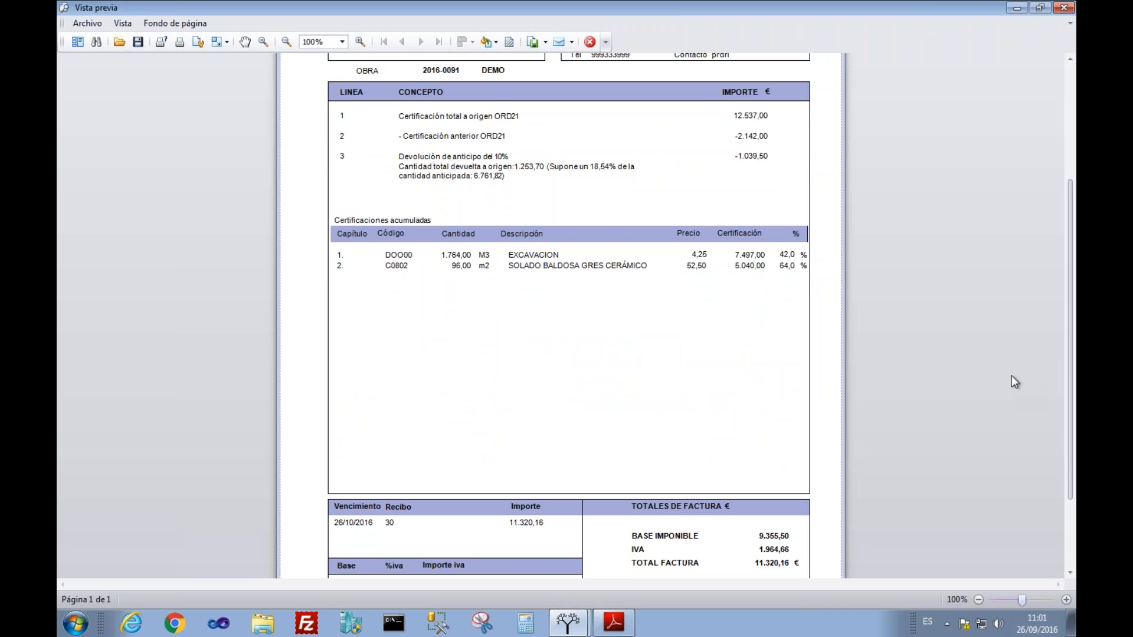
left_click_drag(1071, 376, 1070, 441)
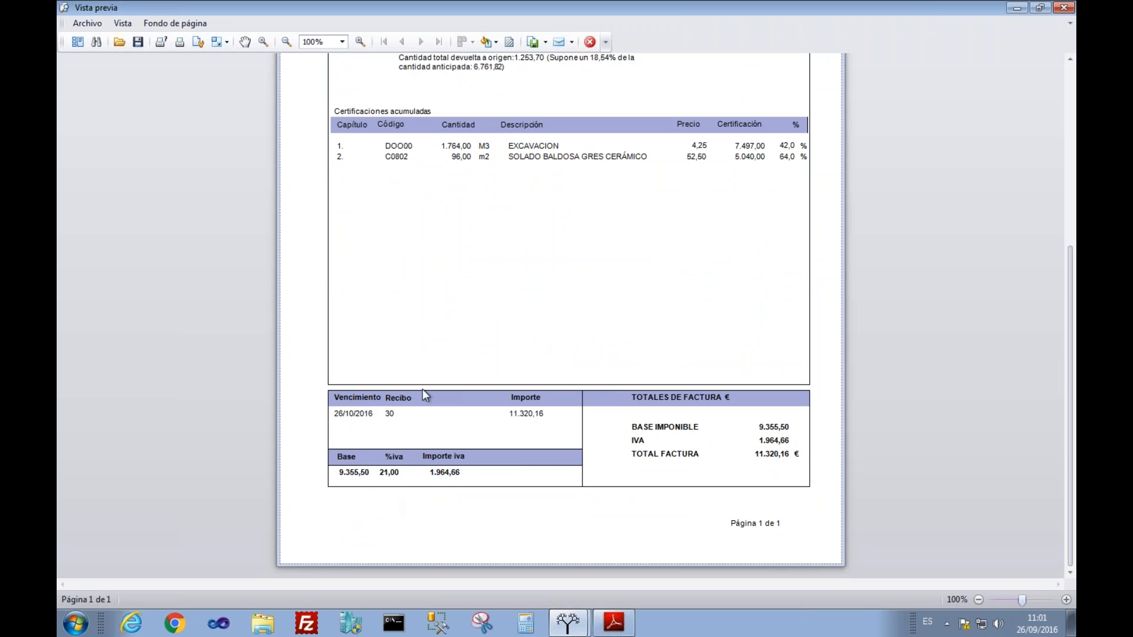
left_click(1067, 70)
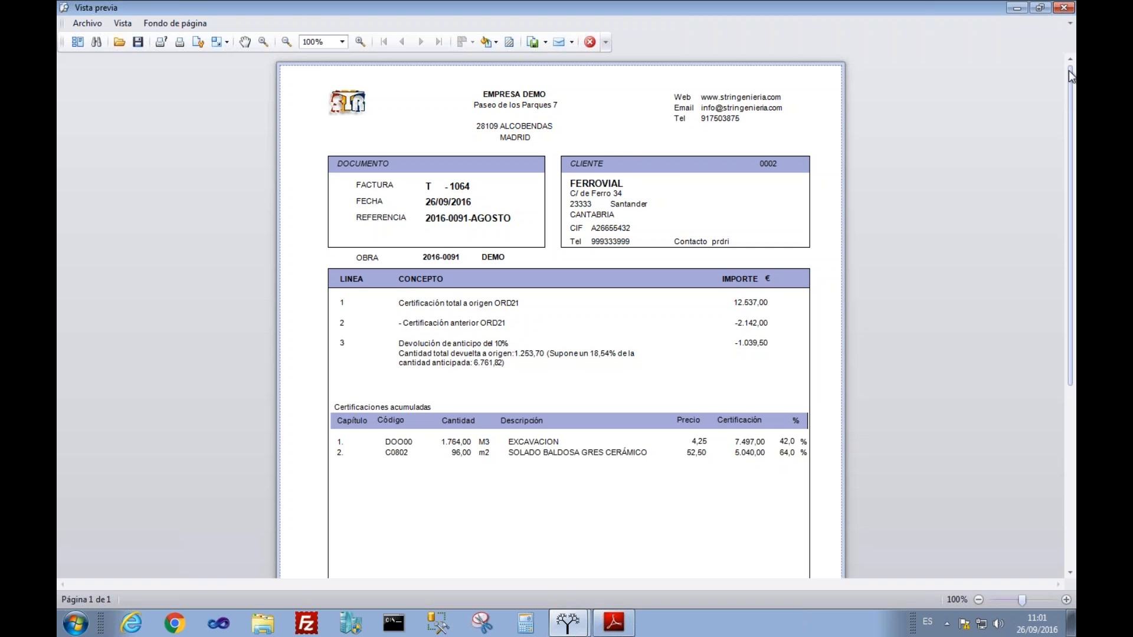
left_click(591, 43)
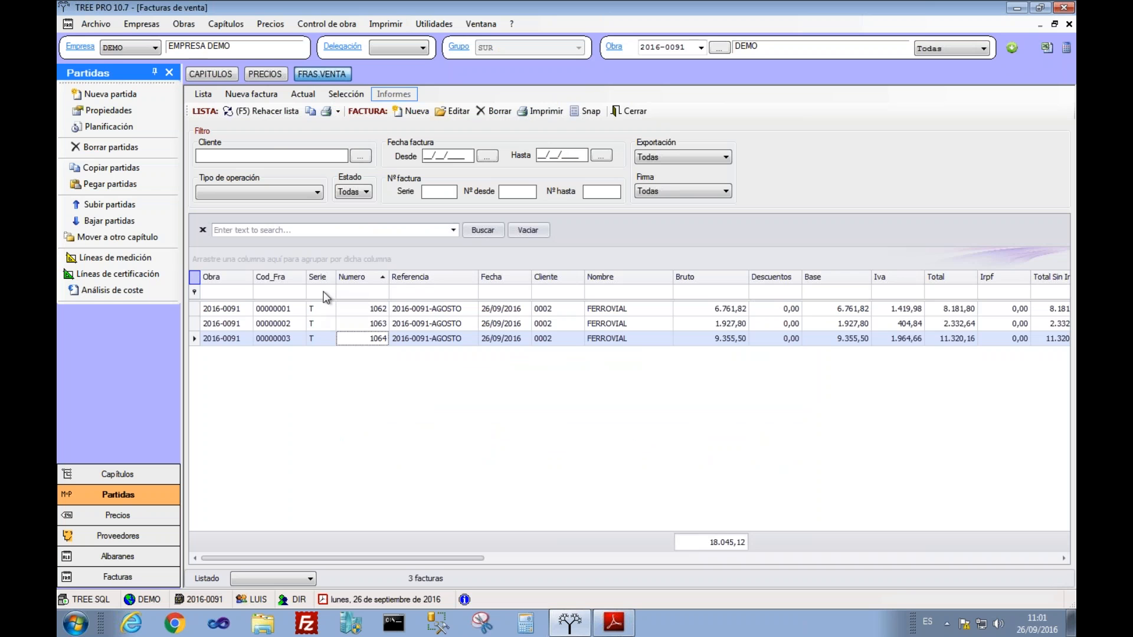
Step: Remove the Cod_Fra column from the sales invoice list
left_click_drag(272, 281, 269, 156)
left_click(565, 309)
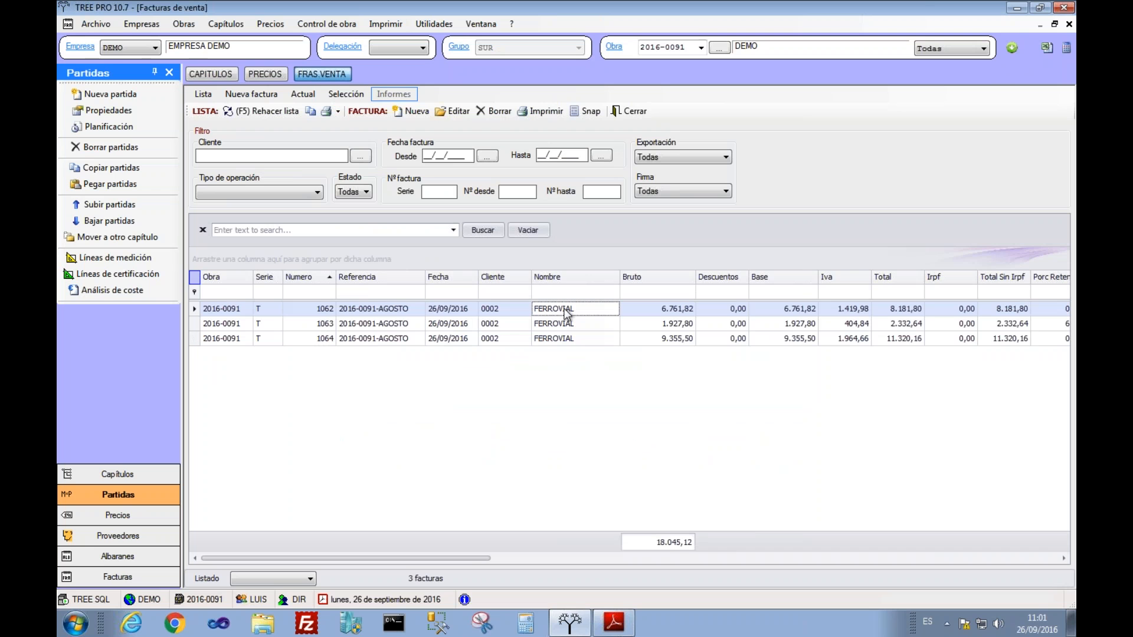
right_click(192, 275)
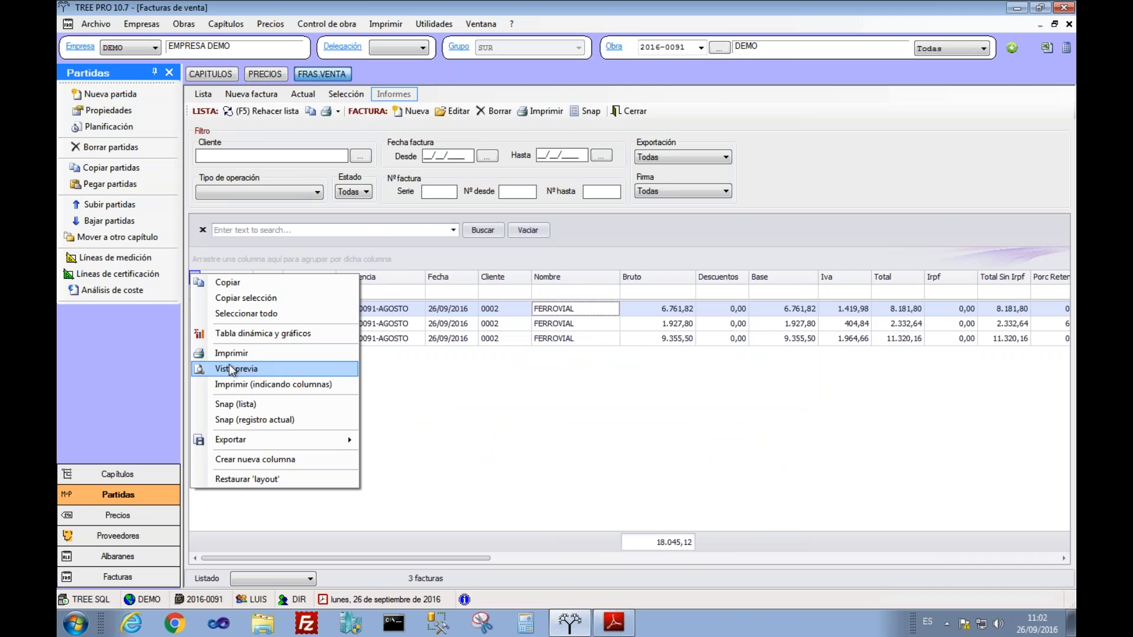
mouse_move(229, 437)
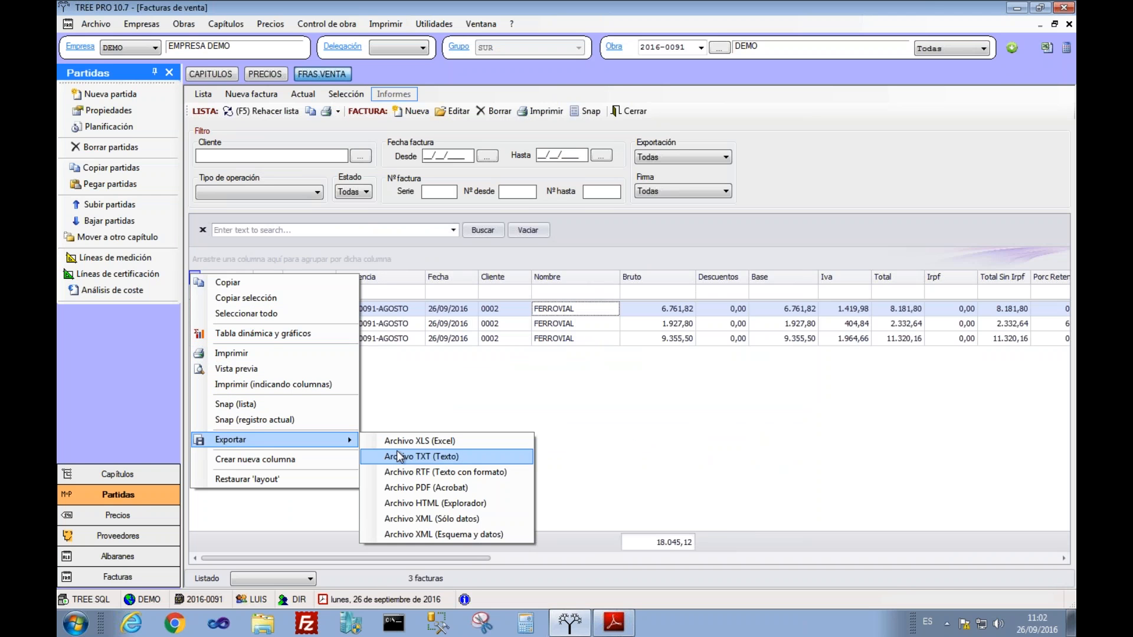
left_click(462, 326)
Step: Sort the invoice list by Bruto, largest first
left_click(657, 282)
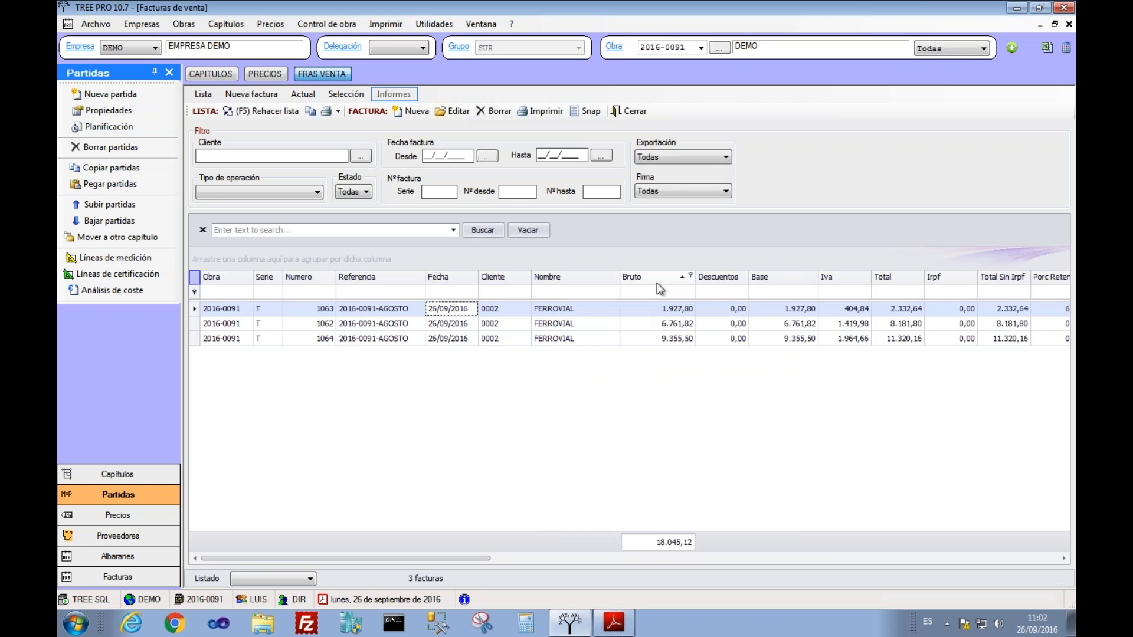
left_click(656, 282)
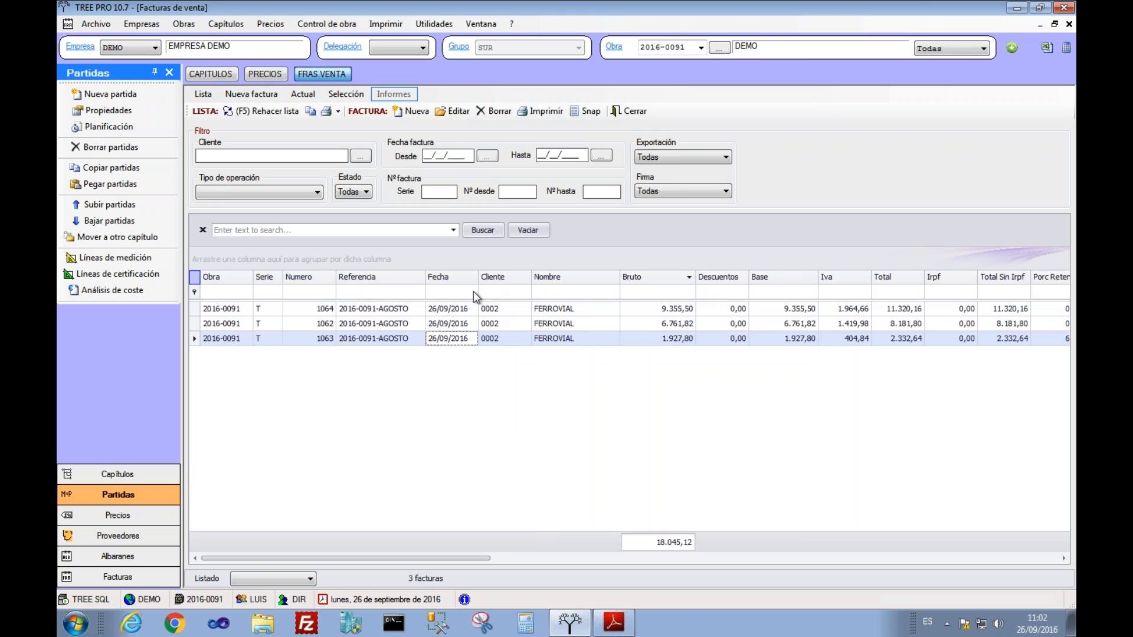
left_click(700, 48)
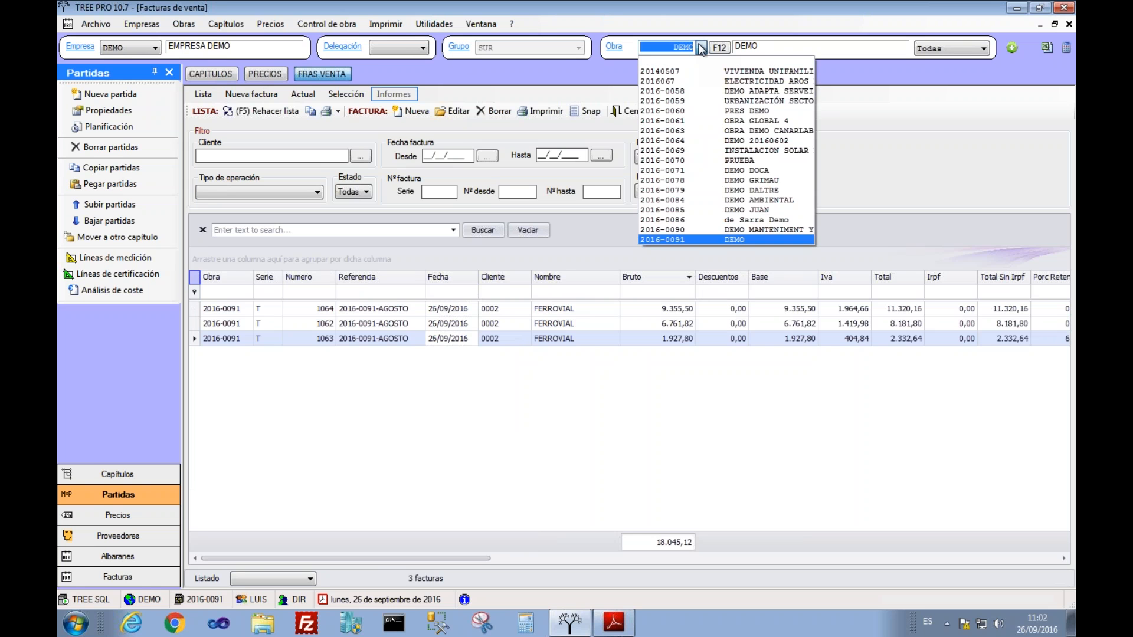
Step: Blank the Obra filter and reload to list all 81 invoices, totalling 546.964,67
left_click(701, 66)
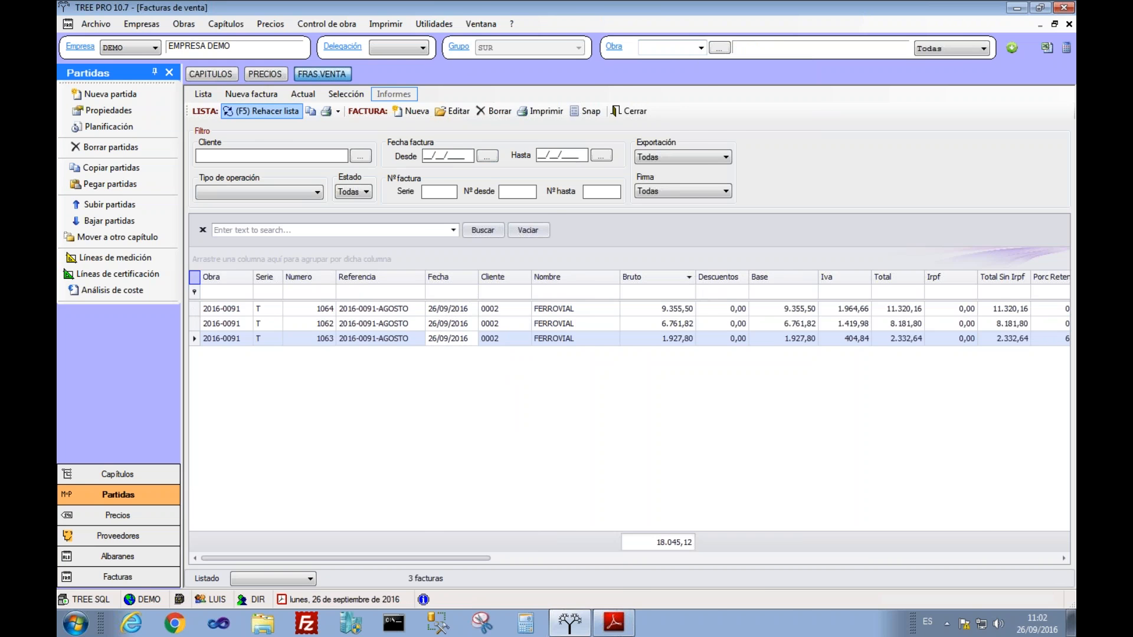
key("ctrl+Right")
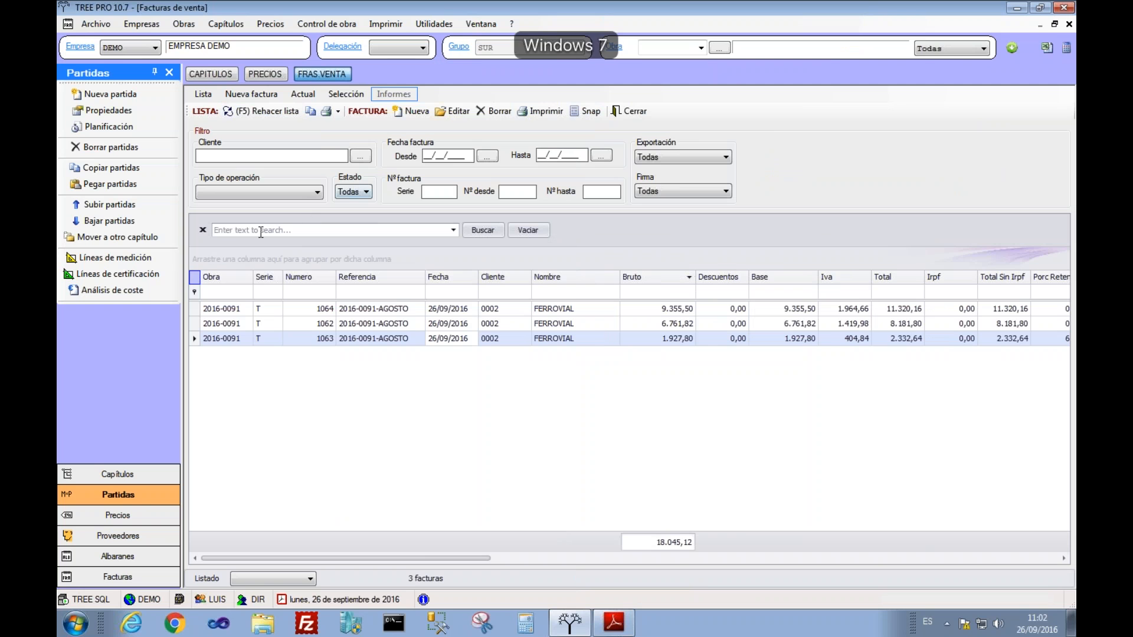
left_click(257, 111)
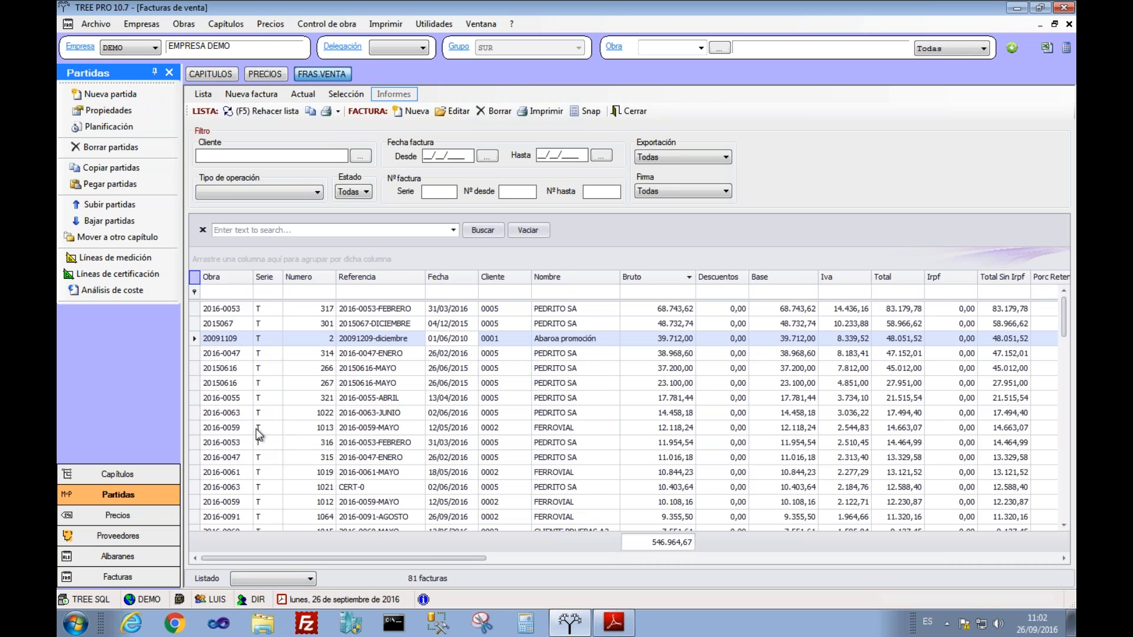
Step: Pivot the invoices with 2014 added to the years and Obra removed from rows
right_click(195, 273)
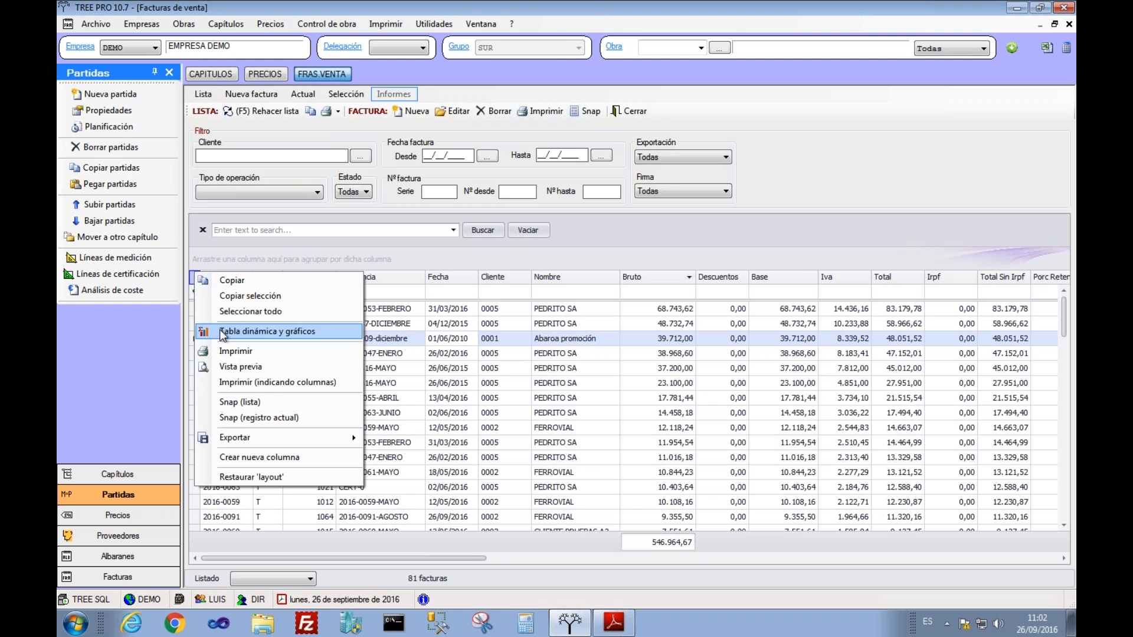
left_click(229, 334)
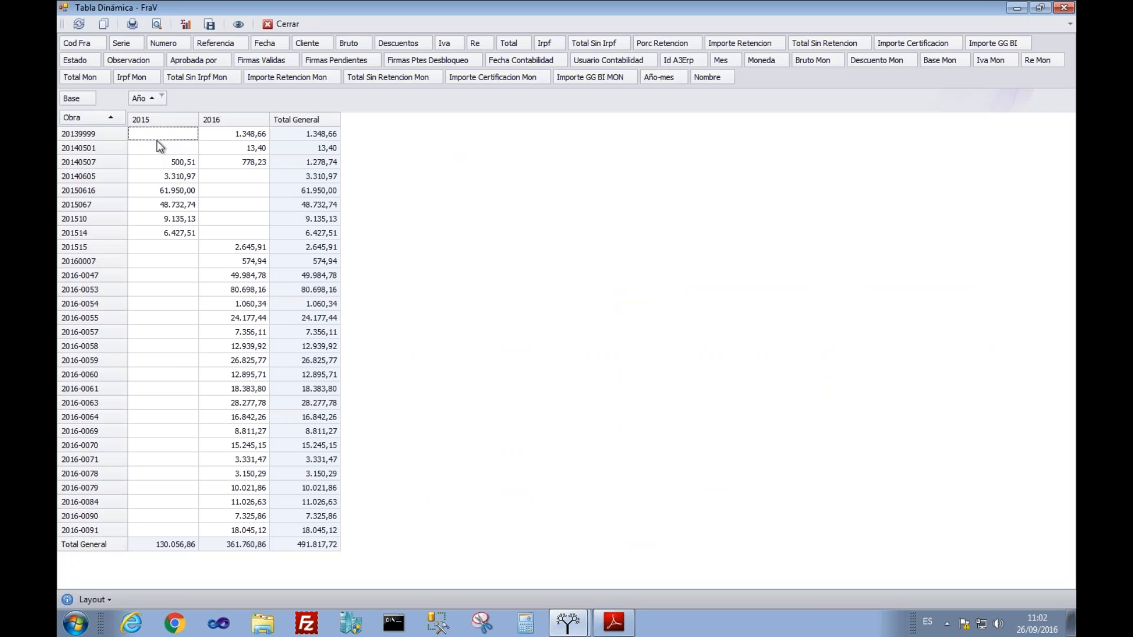
left_click(162, 96)
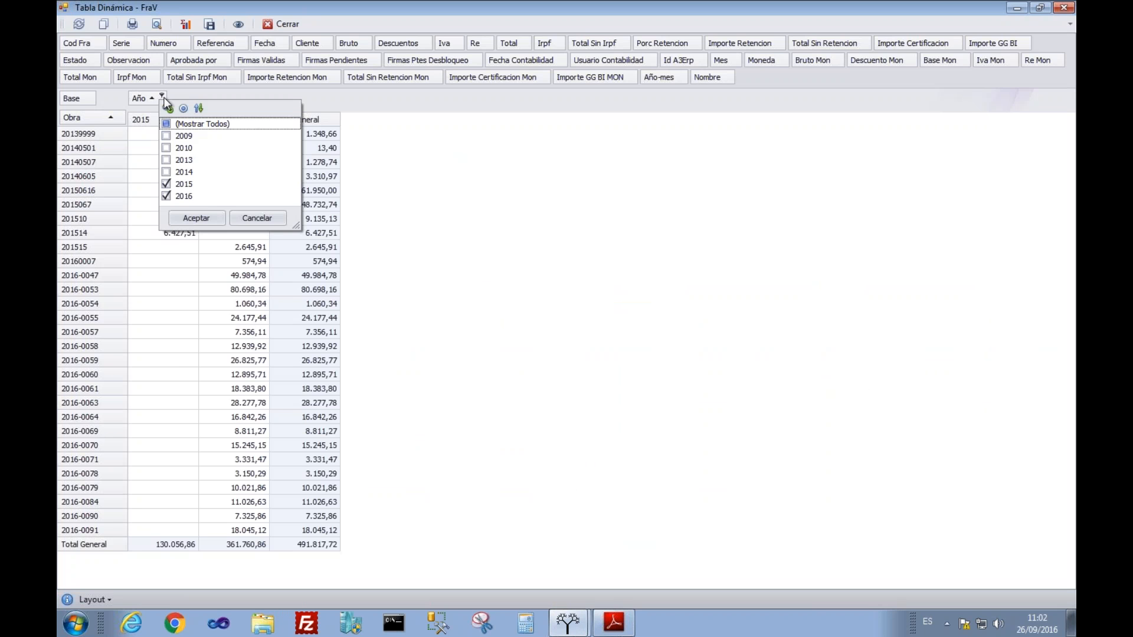
left_click(189, 223)
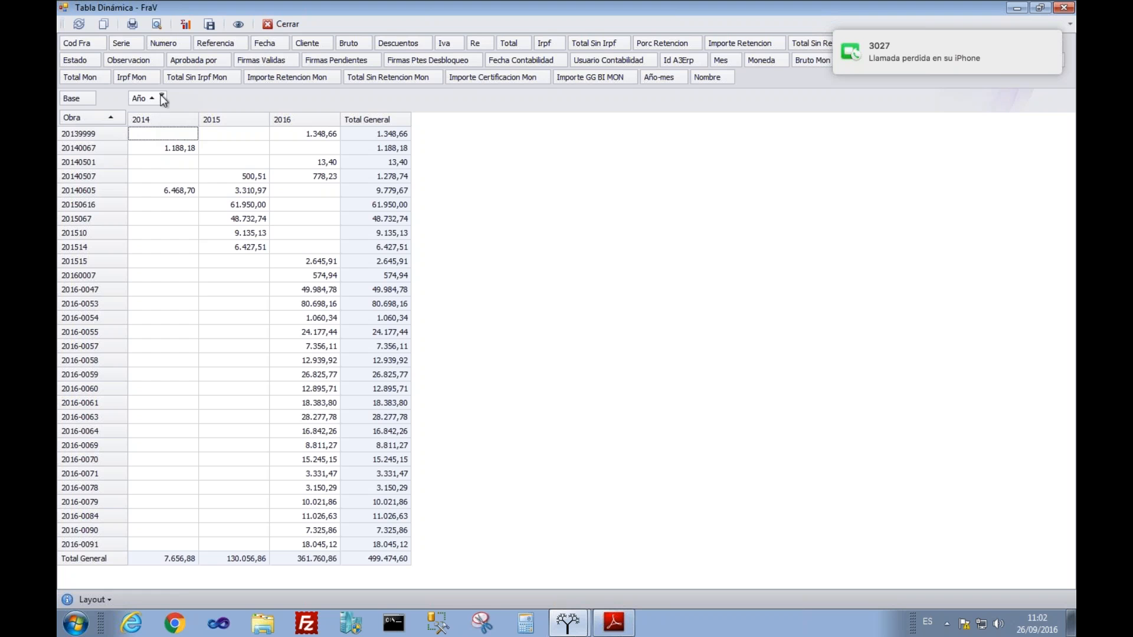
mouse_move(76, 117)
left_mouse_down()
mouse_move(236, 118)
mouse_move(305, 48)
mouse_move(115, 85)
mouse_move(66, 118)
left_mouse_up()
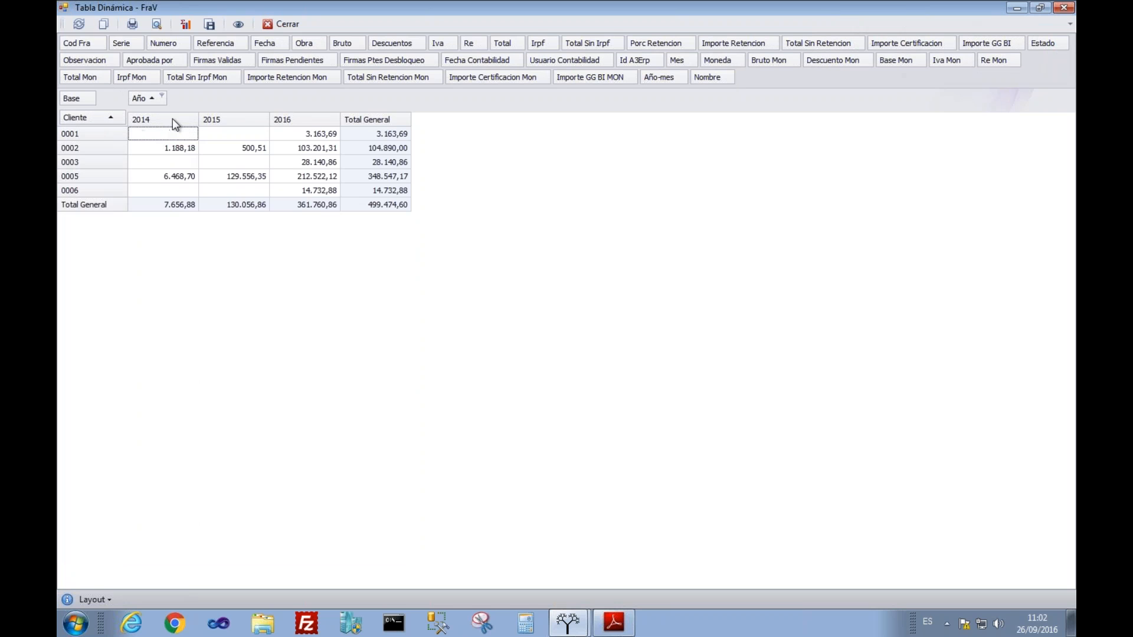
Step: Limit the pivot to 2015 and 2016 and select the per-client amounts
left_click(159, 95)
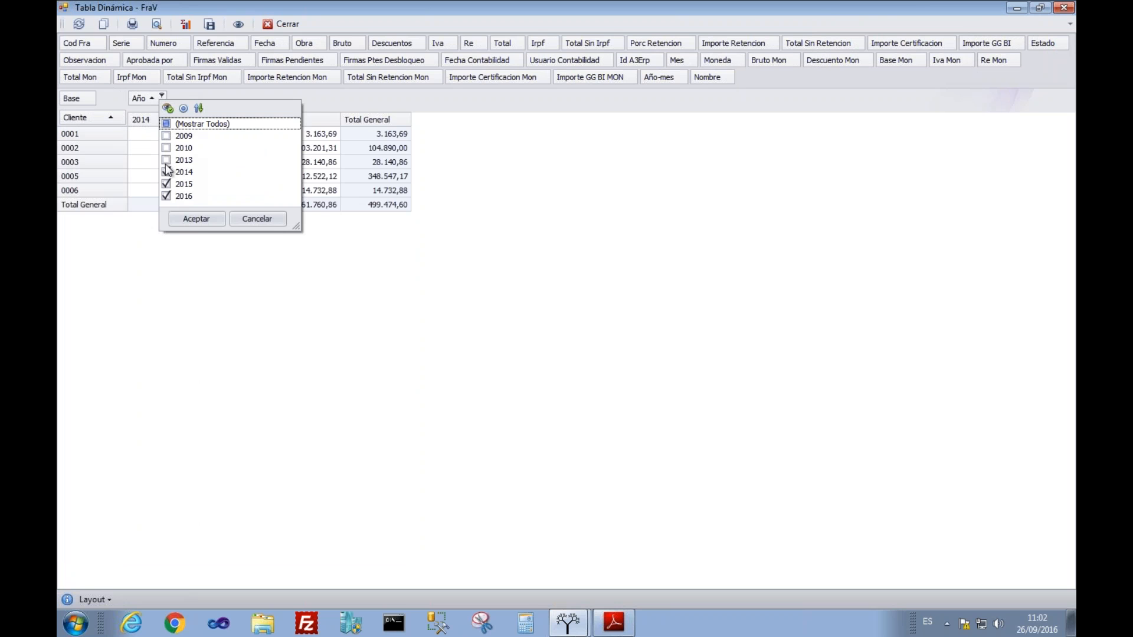
left_click(186, 218)
left_click_drag(183, 136, 240, 186)
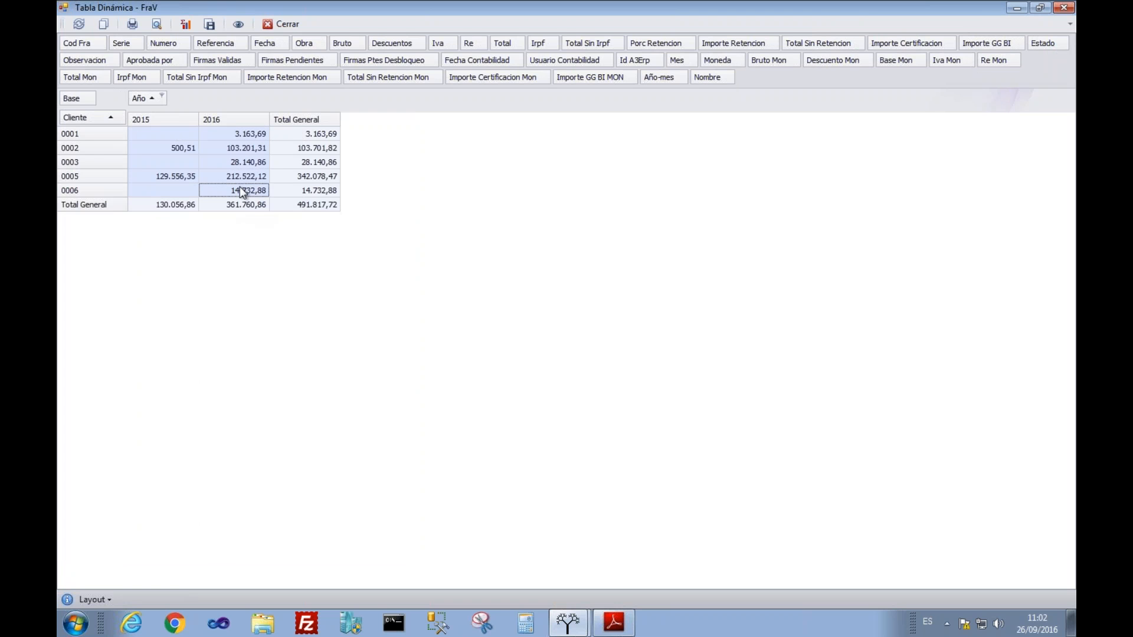
Step: Chart the selected client amounts as bars, then add Año-mes to the pivot columns
left_click(183, 24)
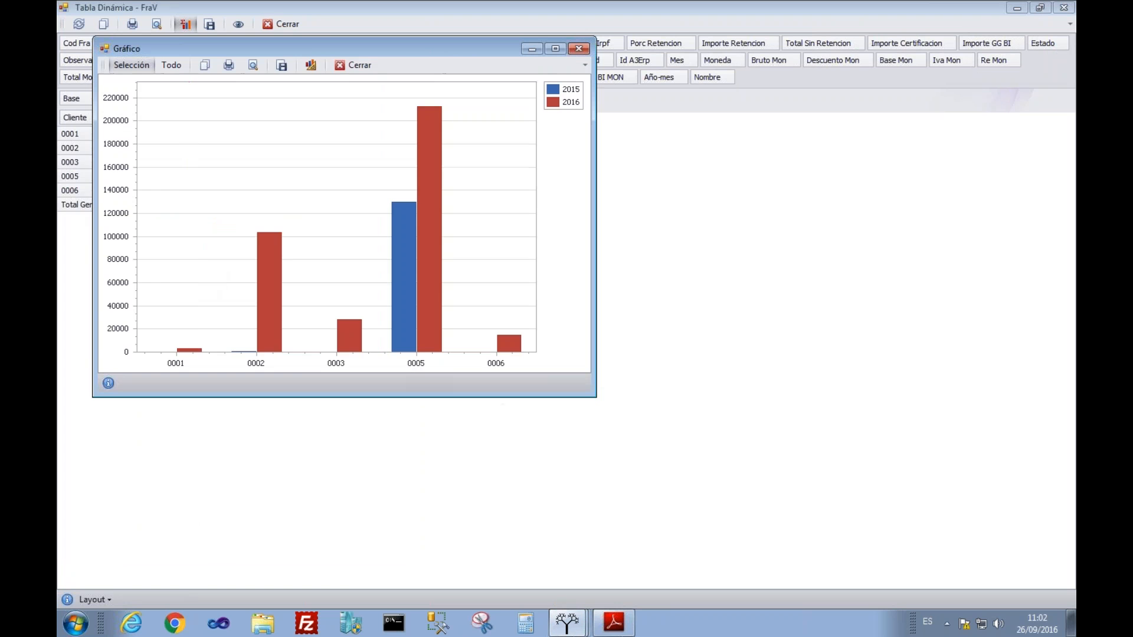
left_click_drag(591, 402, 809, 533)
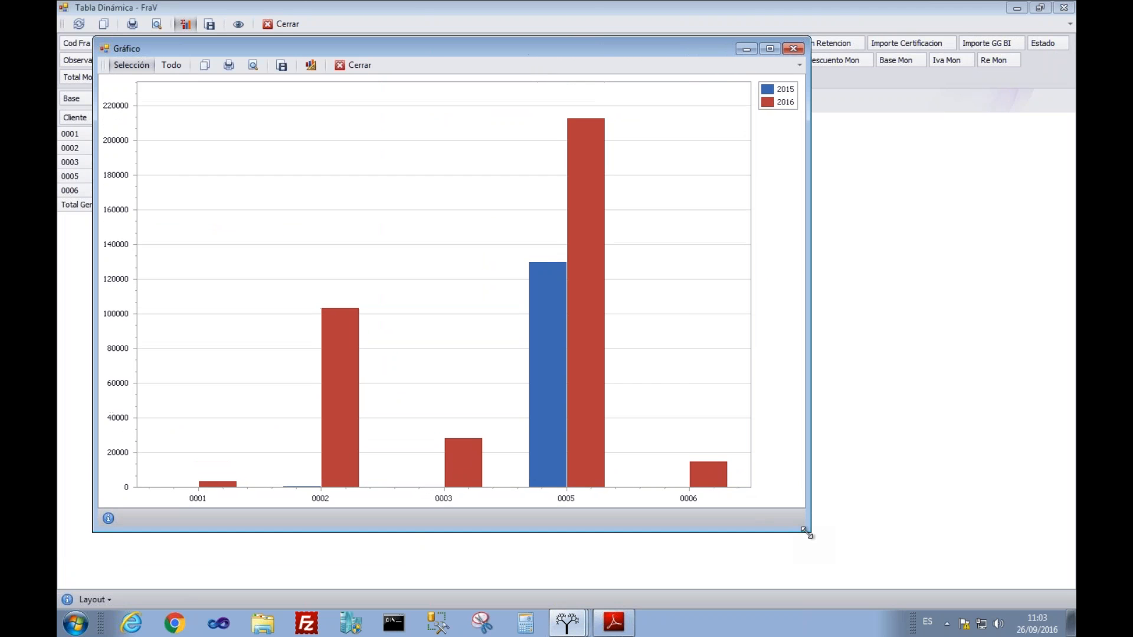
left_click(792, 49)
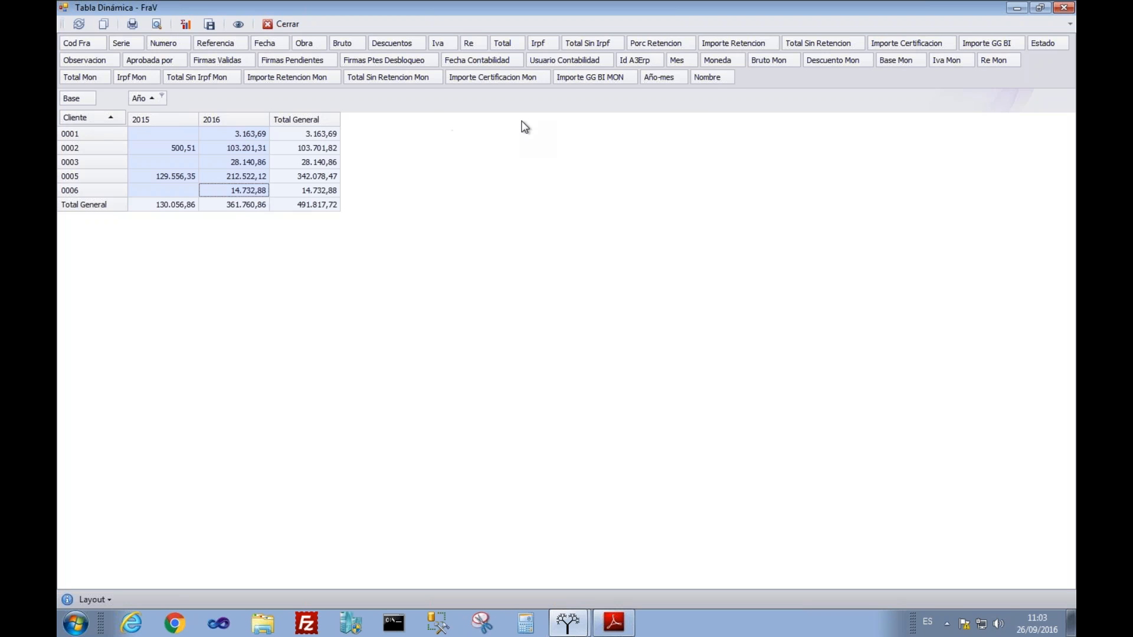
left_click_drag(659, 77, 395, 92)
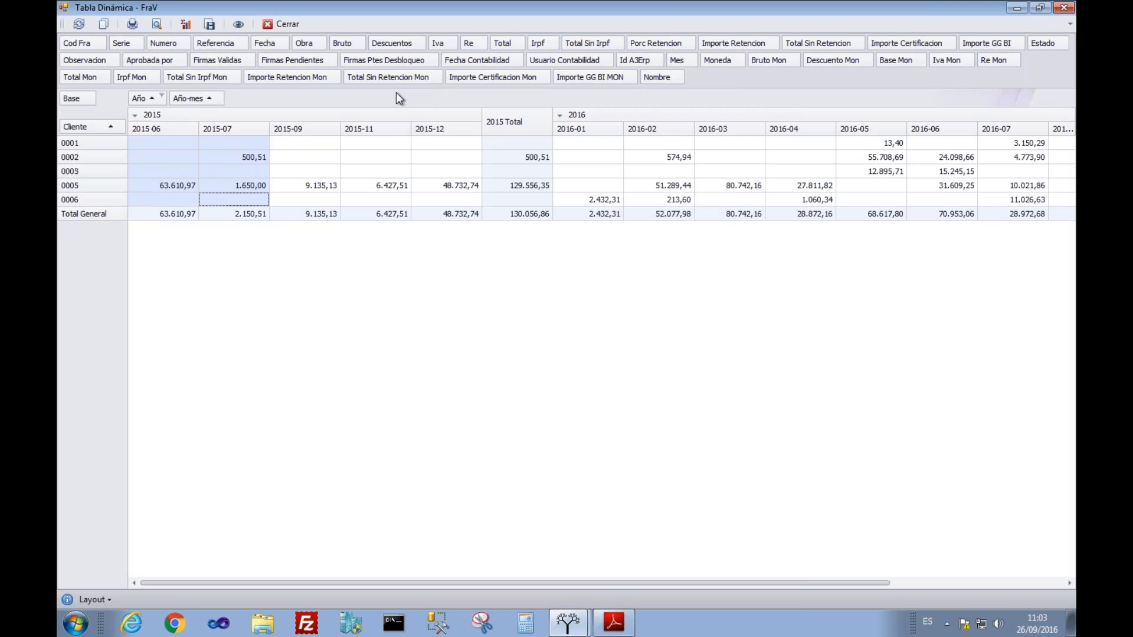
Step: Show only 2016 in the pivot, broken down by month without the year grouping
left_click(156, 98)
left_click(162, 95)
left_click(167, 148)
left_click(195, 221)
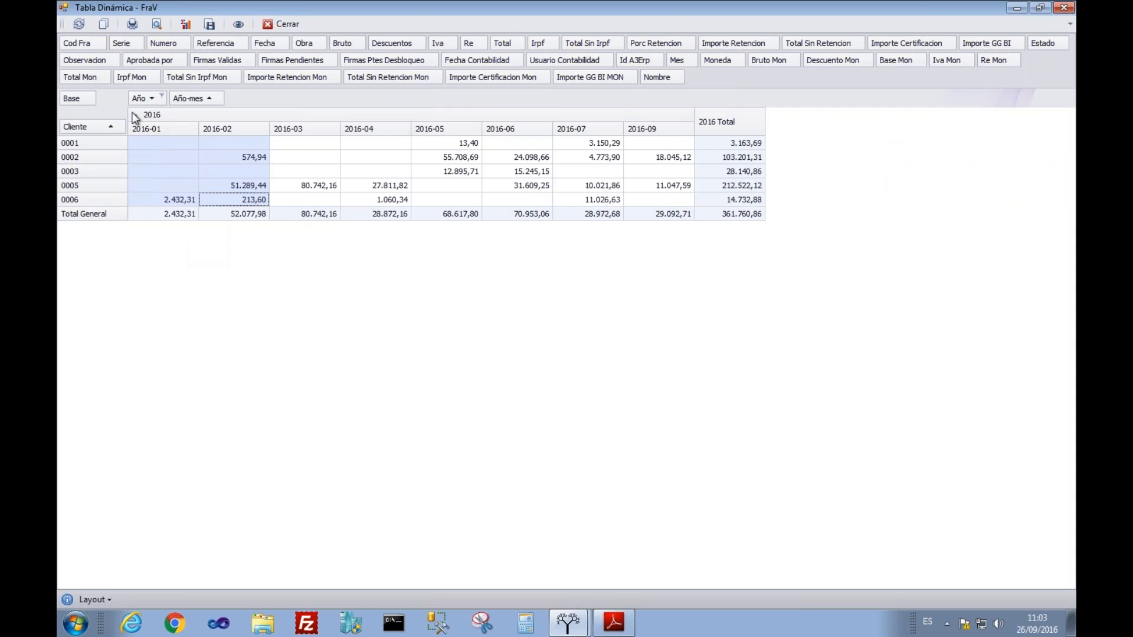
left_click_drag(136, 101, 698, 78)
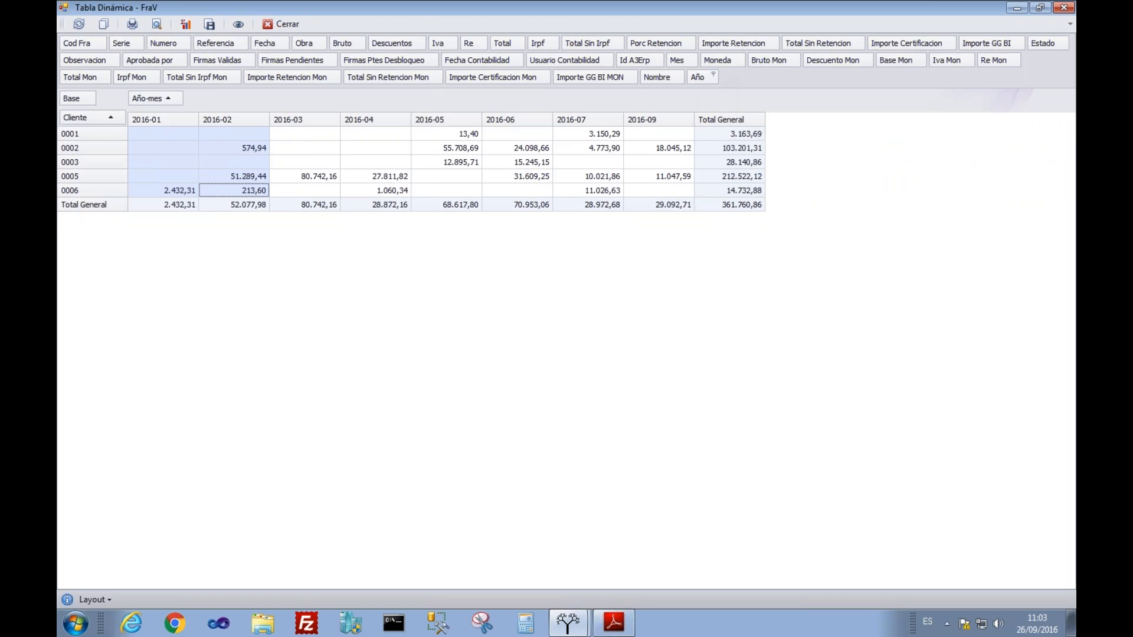
Step: Drop client from the pivot rows, try grouping by Serie, then close the pivot
left_click_drag(81, 117, 250, 48)
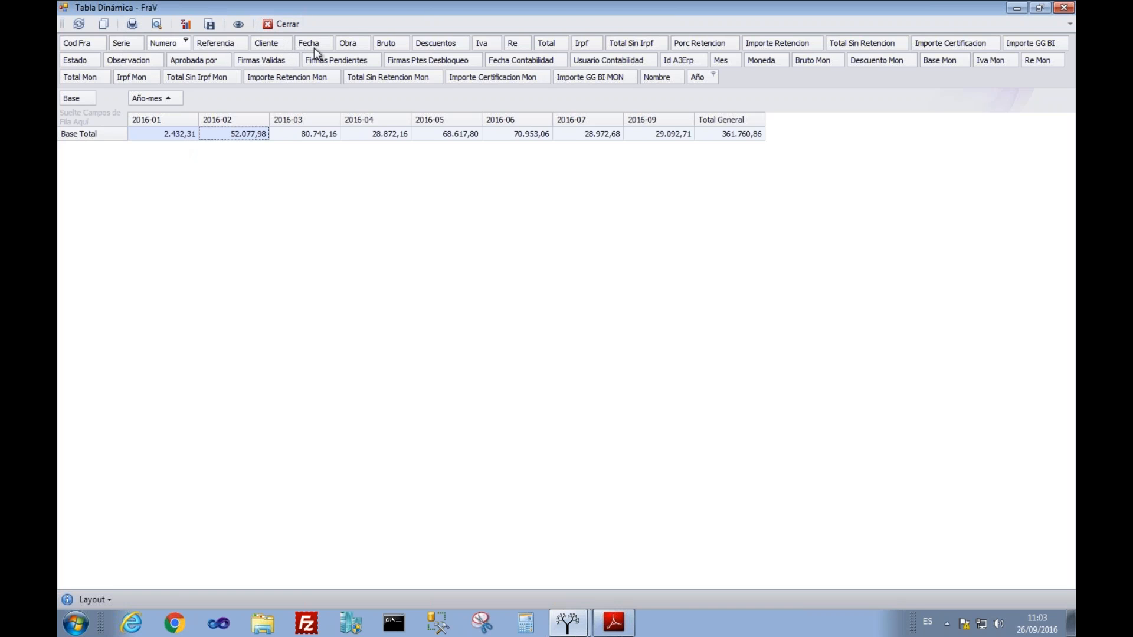
left_click_drag(127, 42, 88, 121)
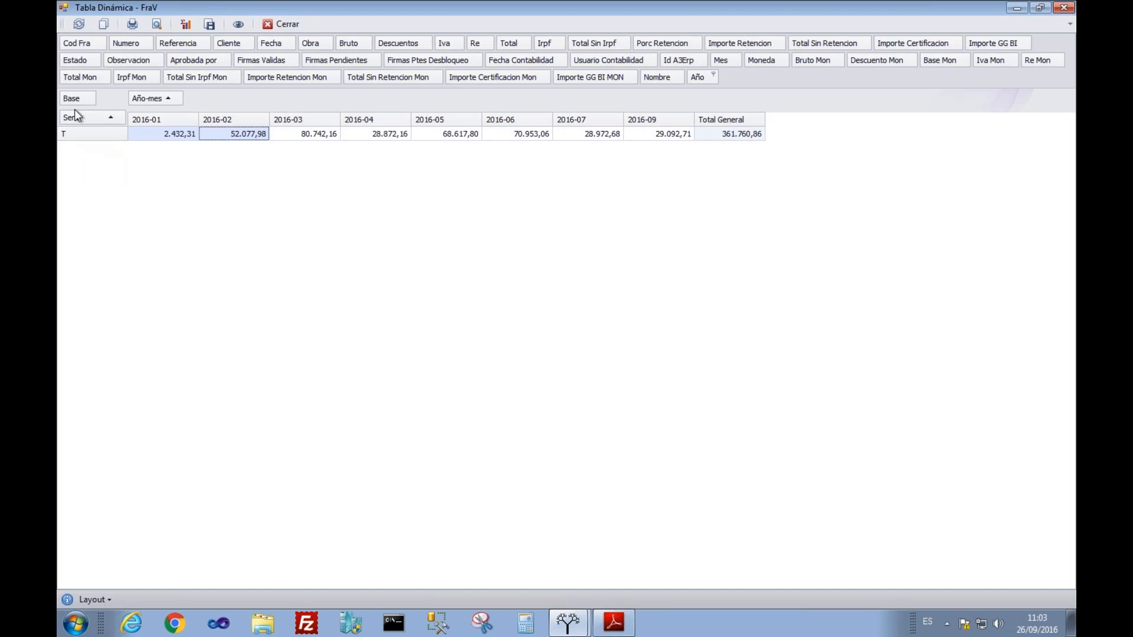
left_click_drag(83, 115, 748, 88)
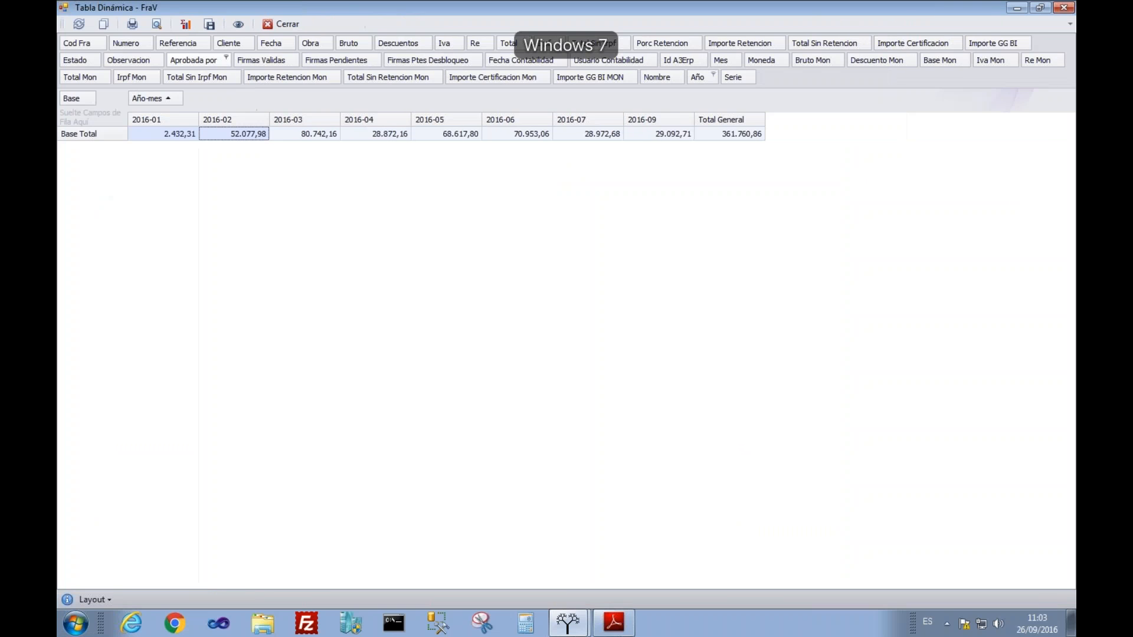
left_click(273, 25)
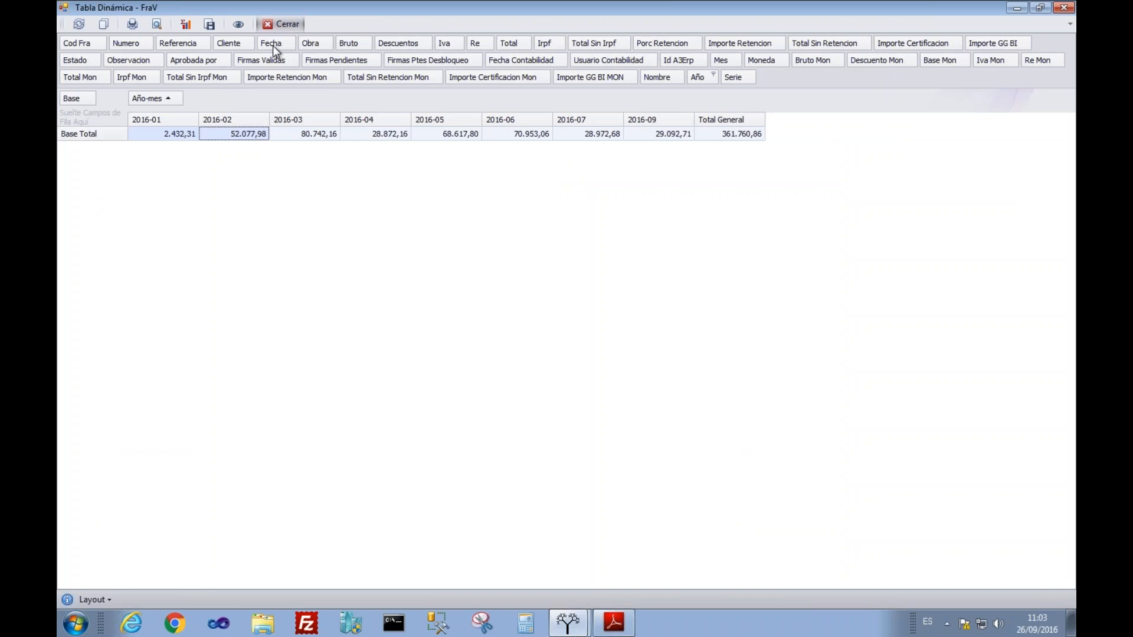
right_click(195, 287)
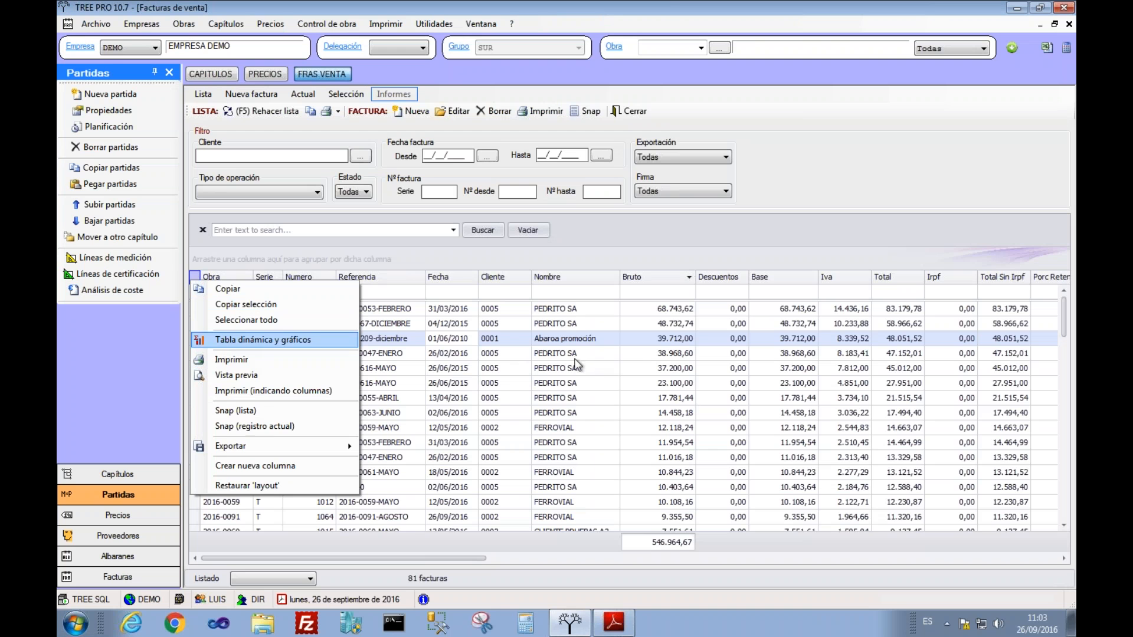
Step: Filter the invoice list to work 2016-0091 DEMO, reload it and select invoice 1063
left_click(597, 359)
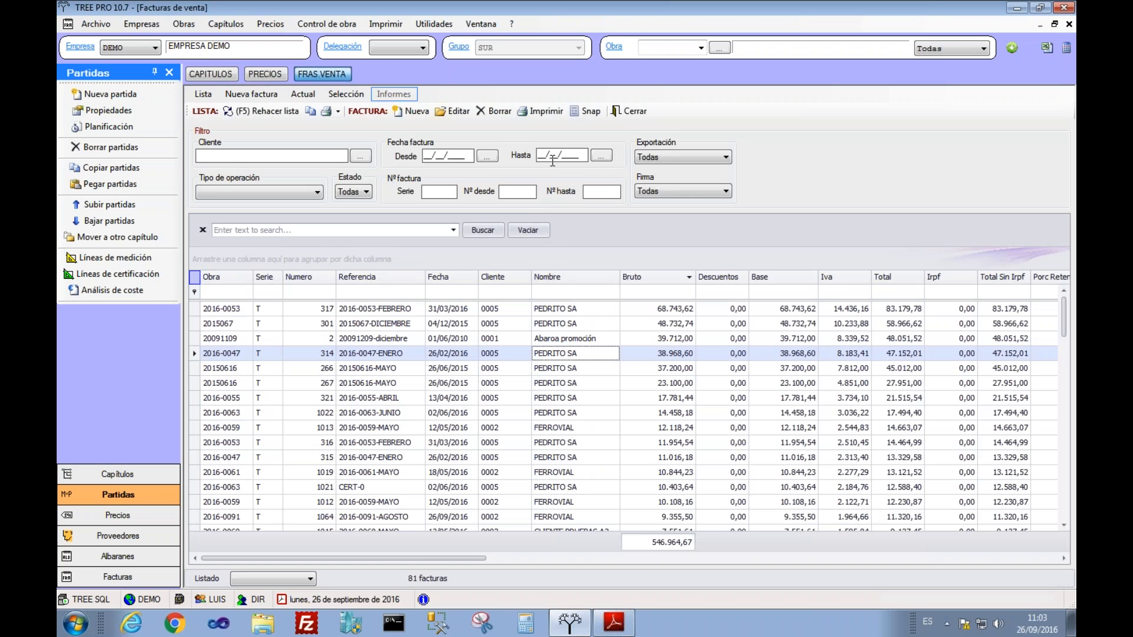
left_click(701, 48)
left_click(672, 240)
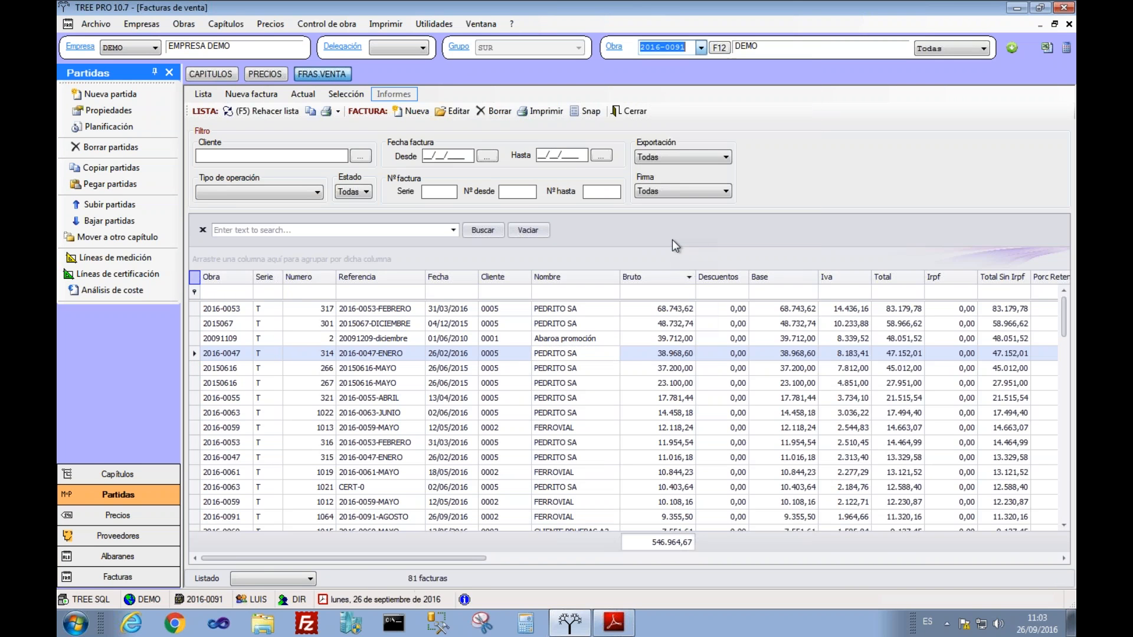
left_click(609, 357)
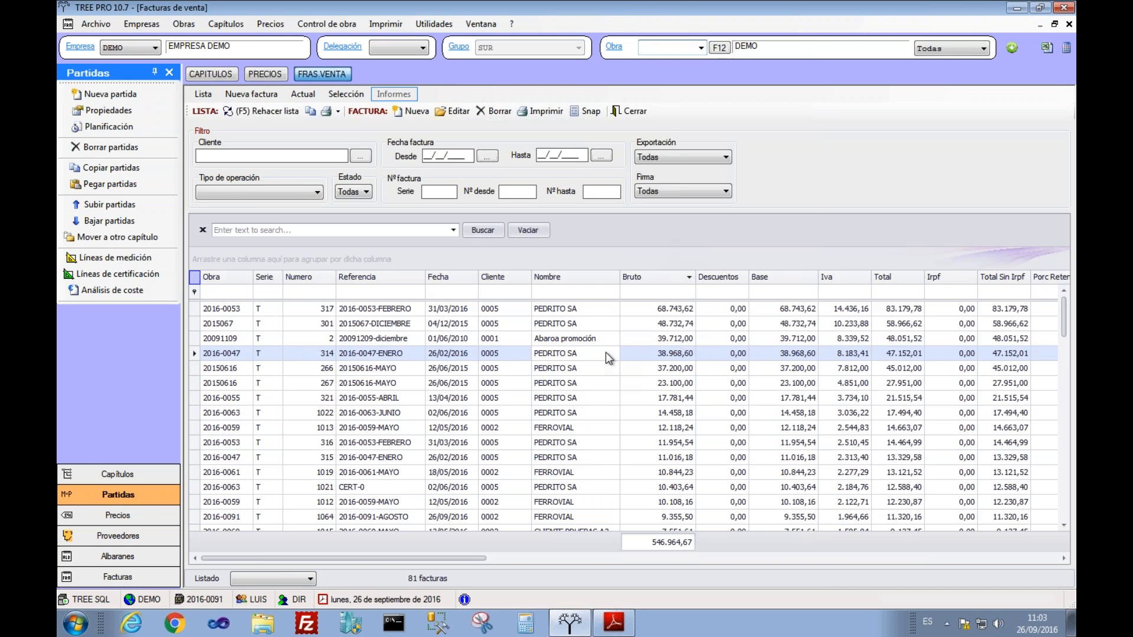
left_click(260, 112)
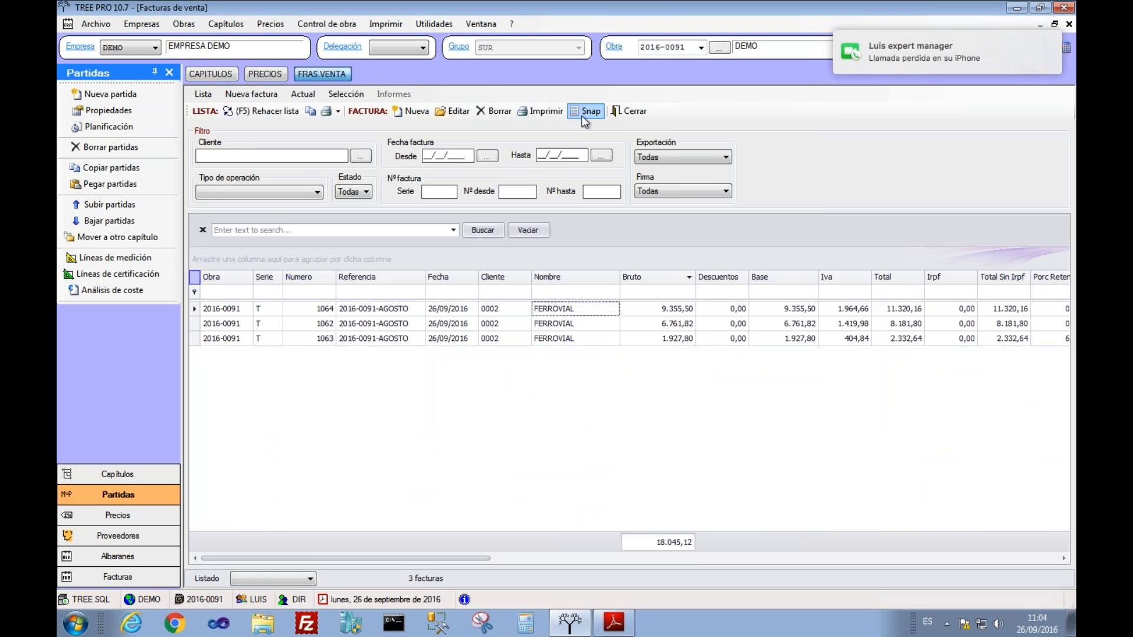
left_click(503, 340)
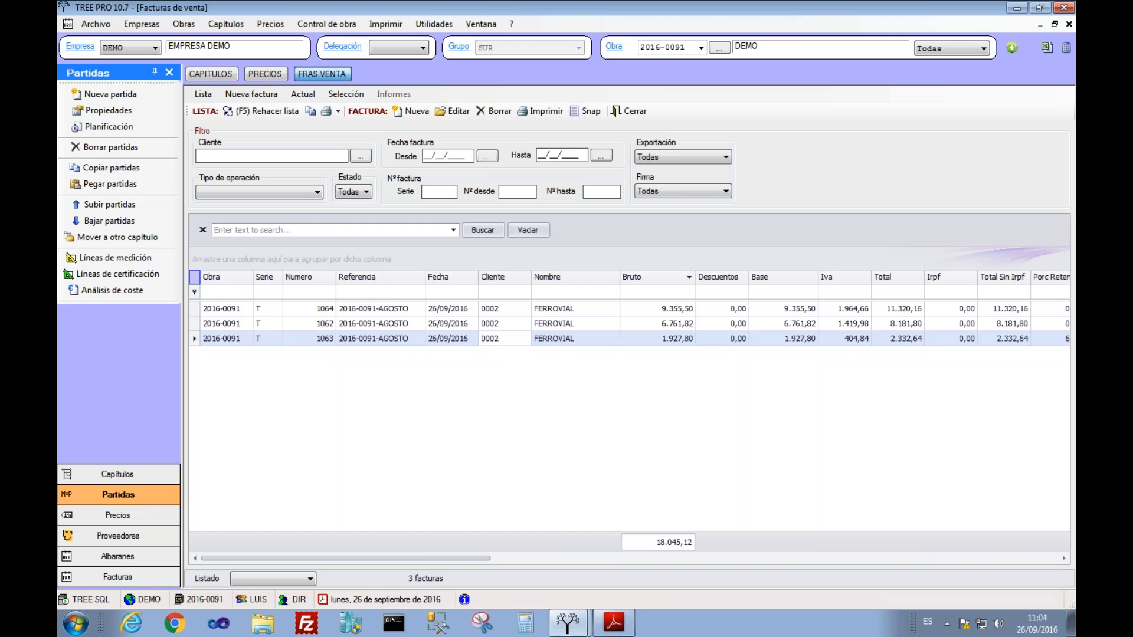
Step: Bring up the STR Snap invoice report and type three filler lines below the totals
left_click(567, 623)
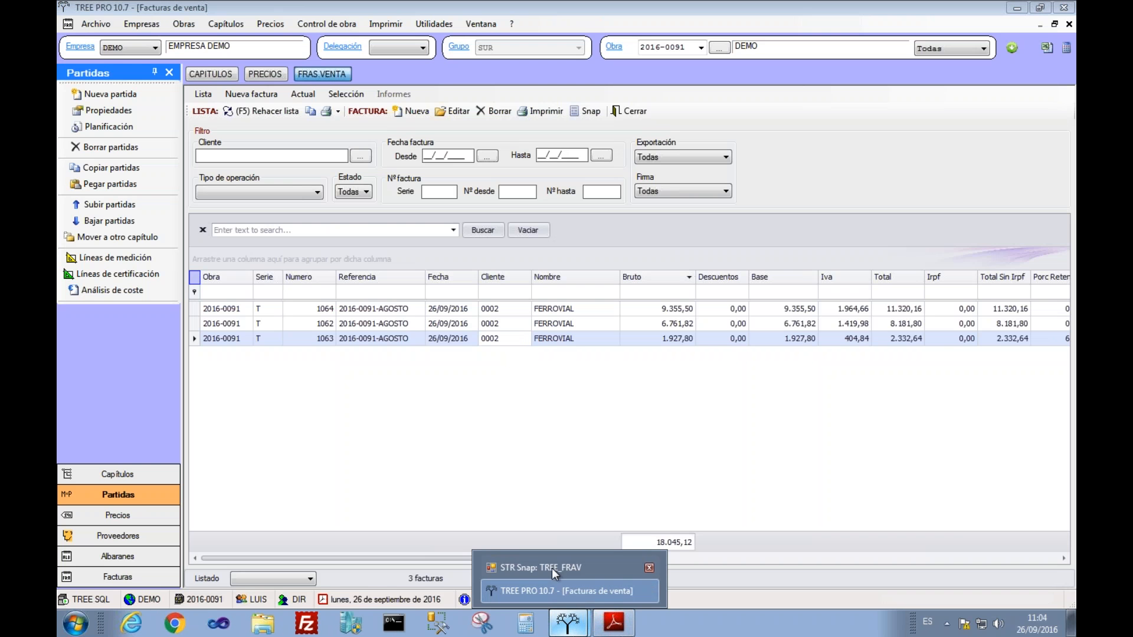
left_click(552, 567)
scroll(384, 349, "down", 3)
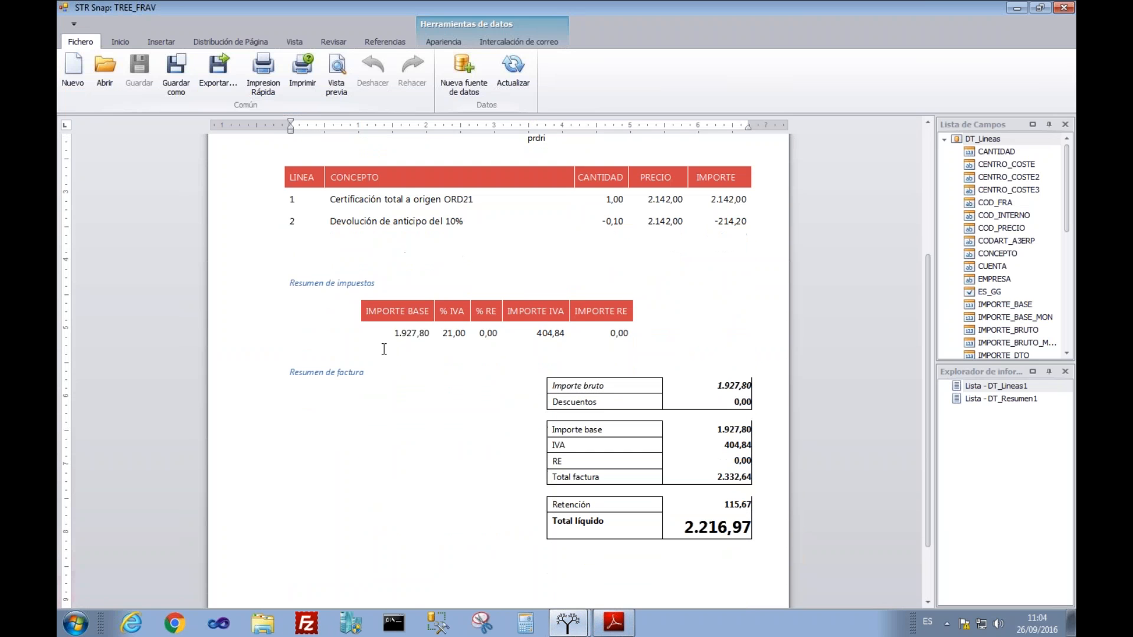
scroll(384, 349, "down", 1)
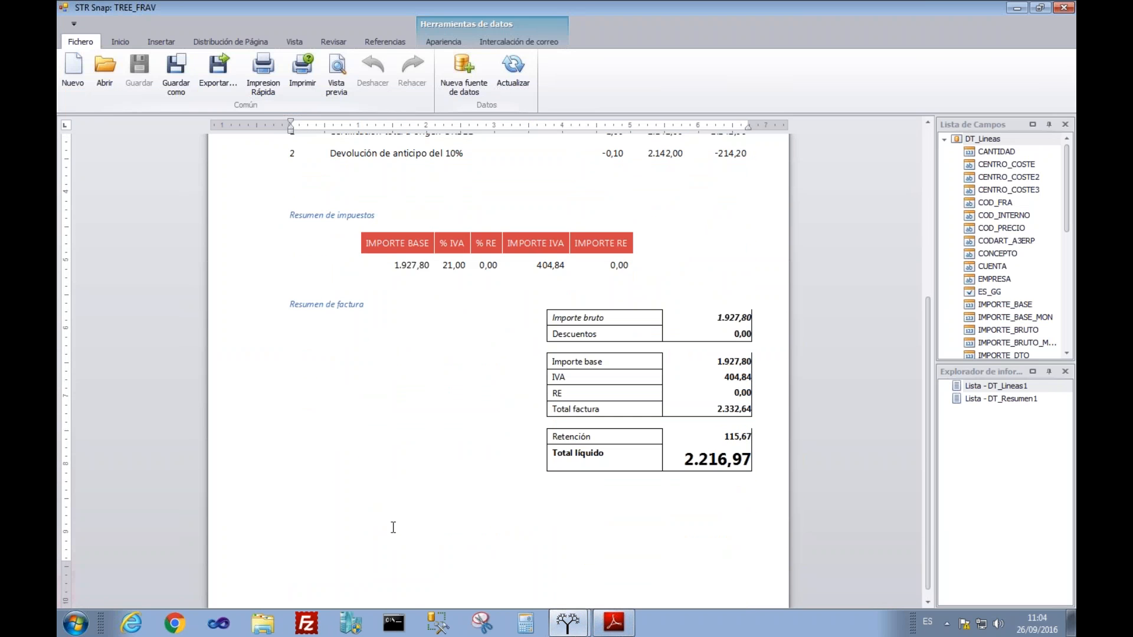
type("DAFDAFSDFDFSFS")
key("Return")
type("FDFDSFDSDFSFDS")
key("Return")
type("FDSFDSDFSDSFFDS")
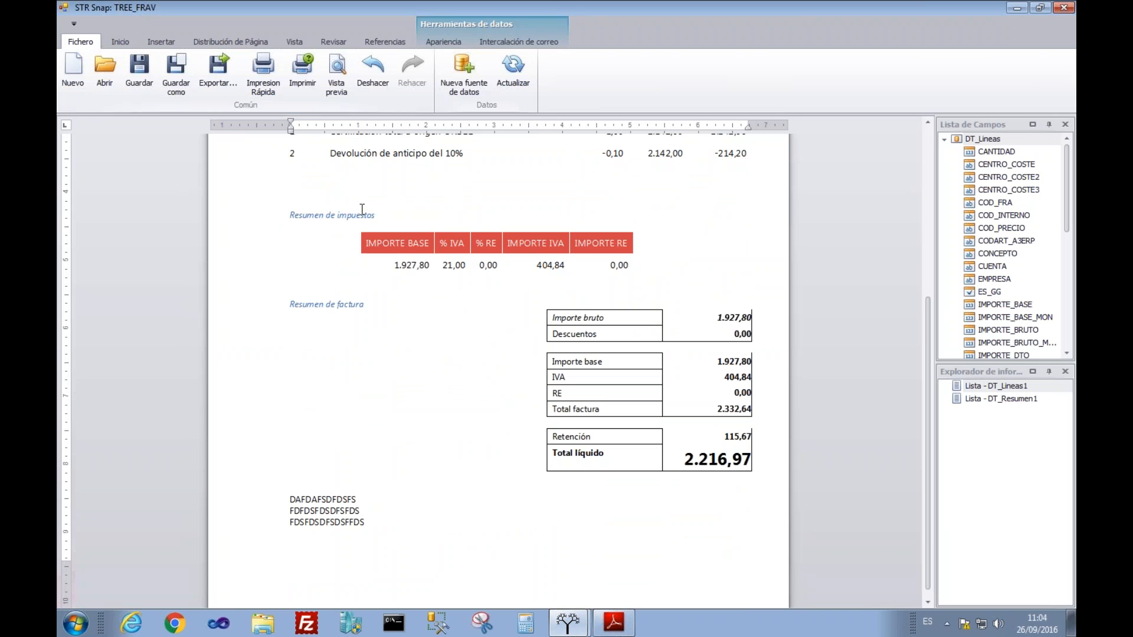
Step: Close the STR Snap report editor and the sales invoice list
left_click(1064, 8)
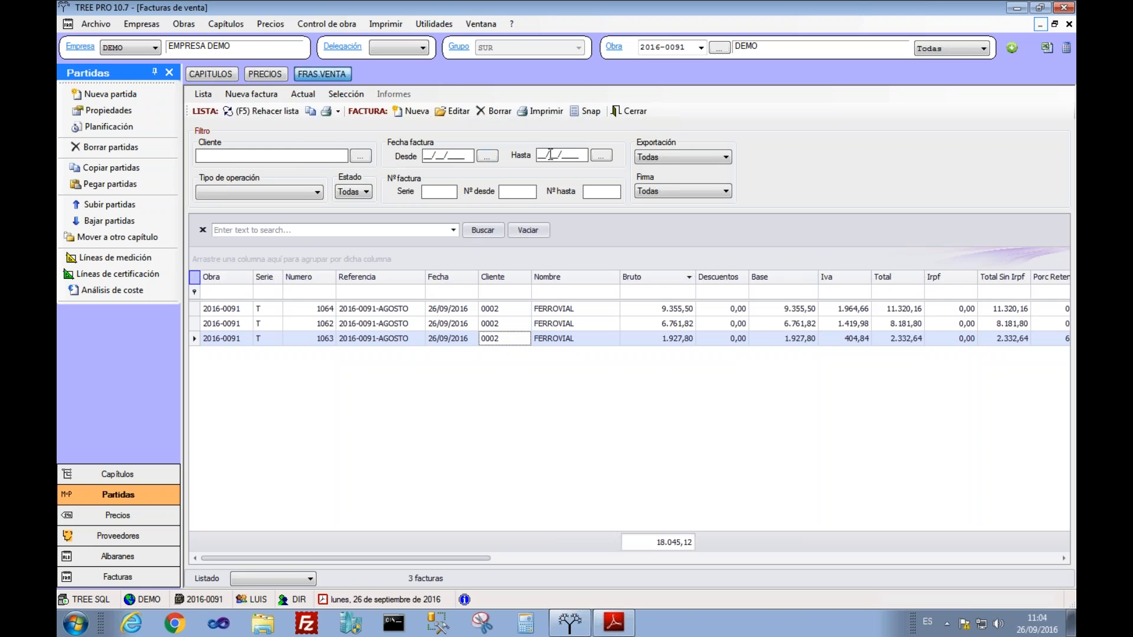
left_click(629, 111)
left_click(613, 623)
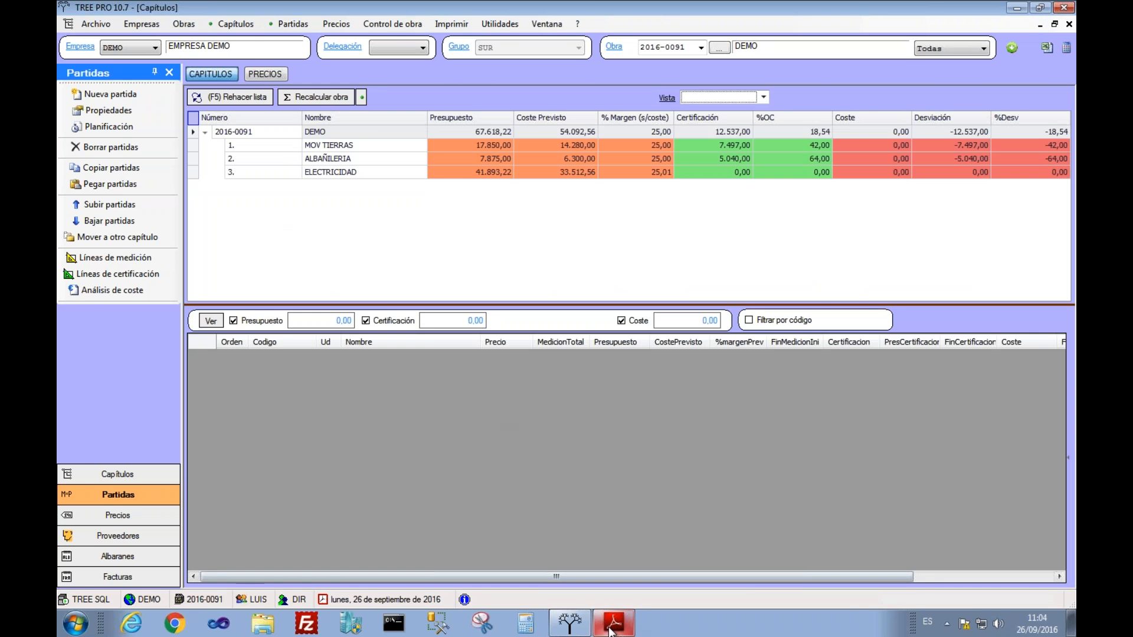
Step: Scroll FichaTREE.pdf to the Producción y Certificación and Control de Costes sections
scroll(581, 364, "up", 10)
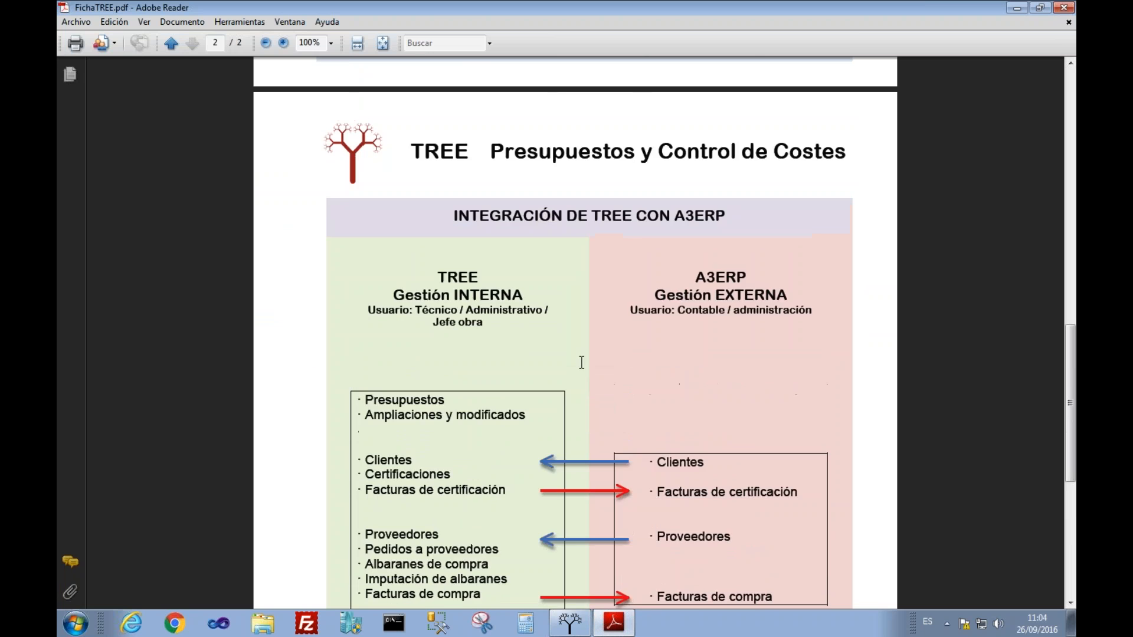
scroll(581, 362, "up", 7)
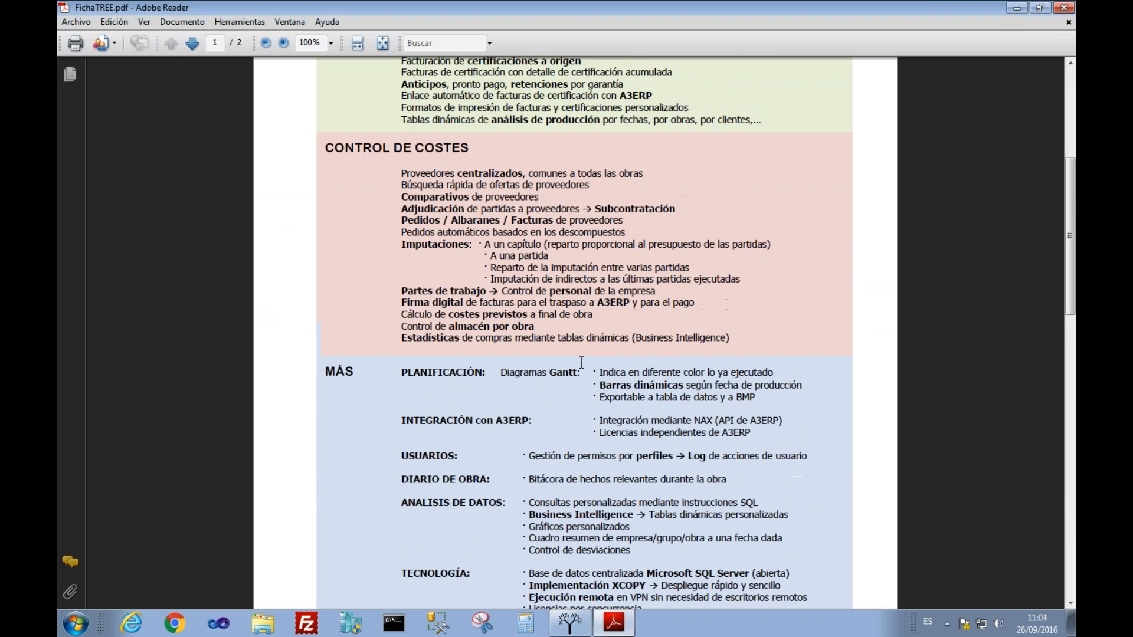
scroll(581, 363, "down", 3)
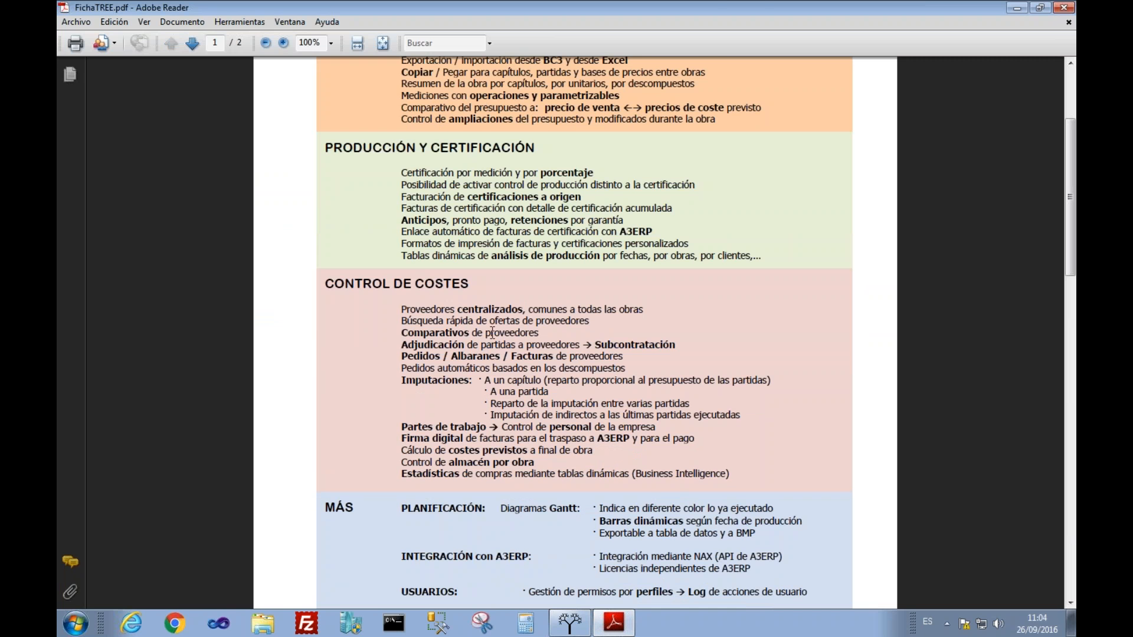
left_click(570, 631)
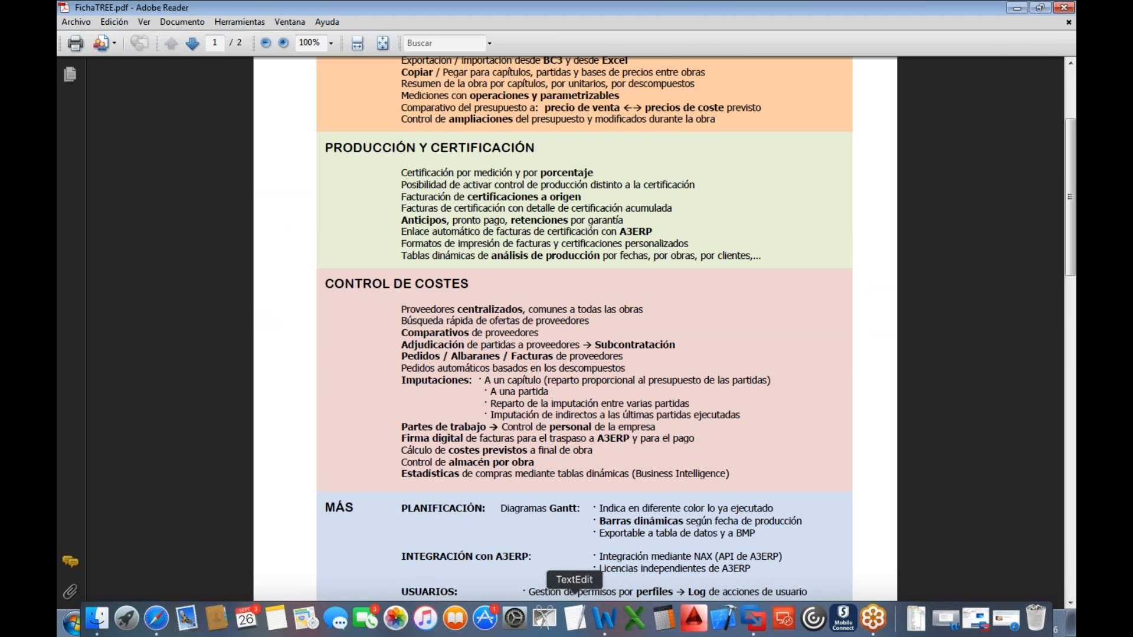
Step: Dismiss the Mac TextEdit dialog and open the Proveedores list in TREE PRO
key("ctrl+Right")
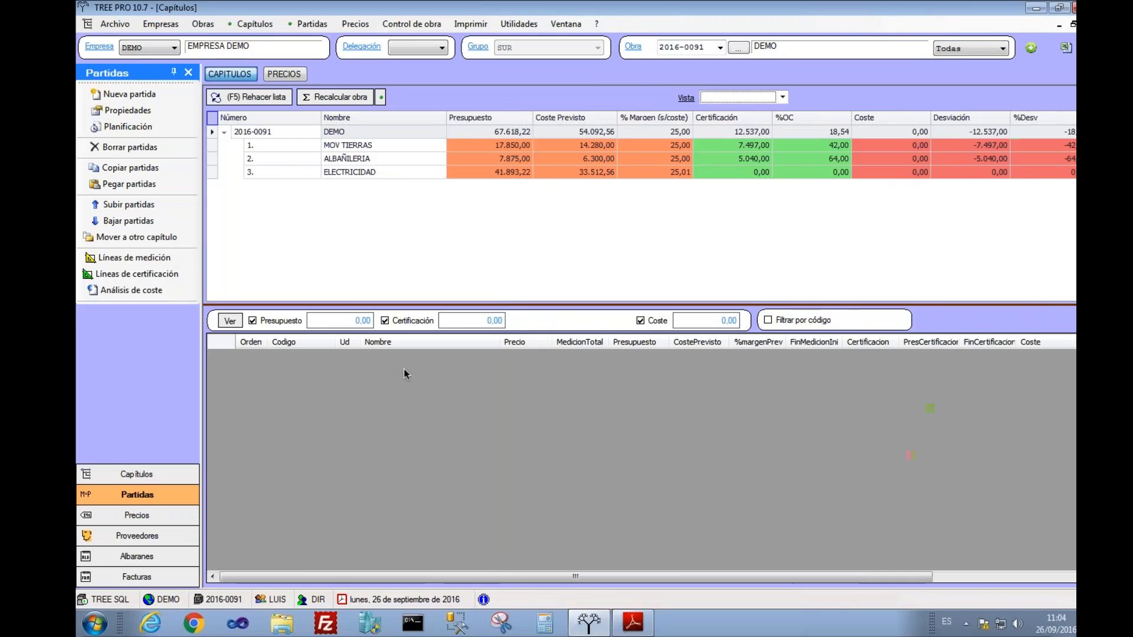
key("ctrl+Left")
left_click(707, 364)
key("ctrl+Right")
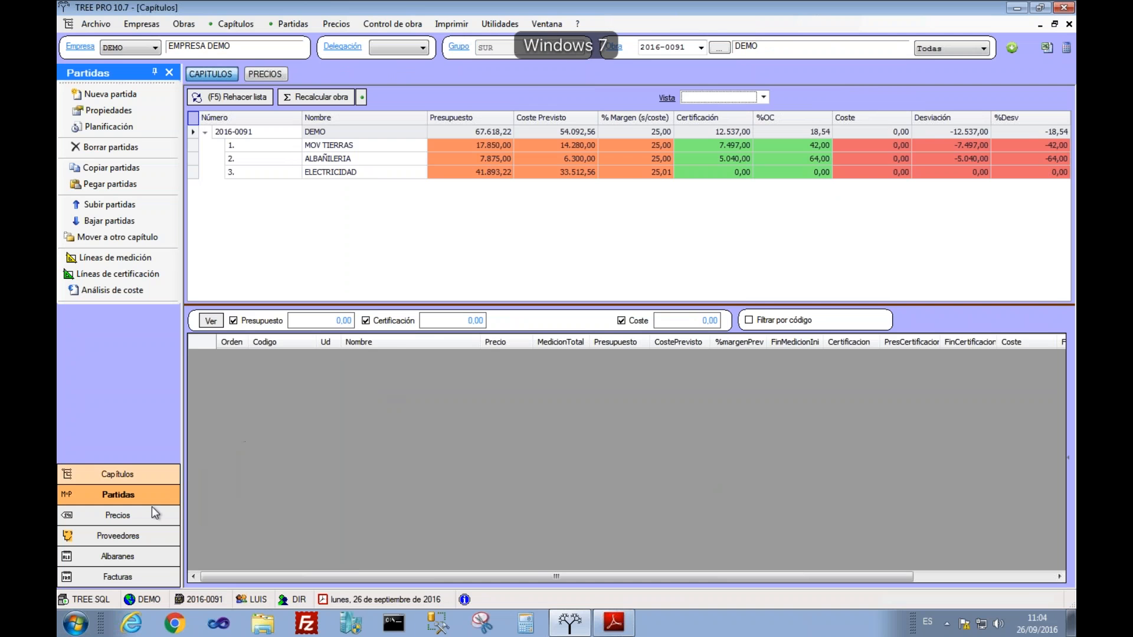
left_click(130, 530)
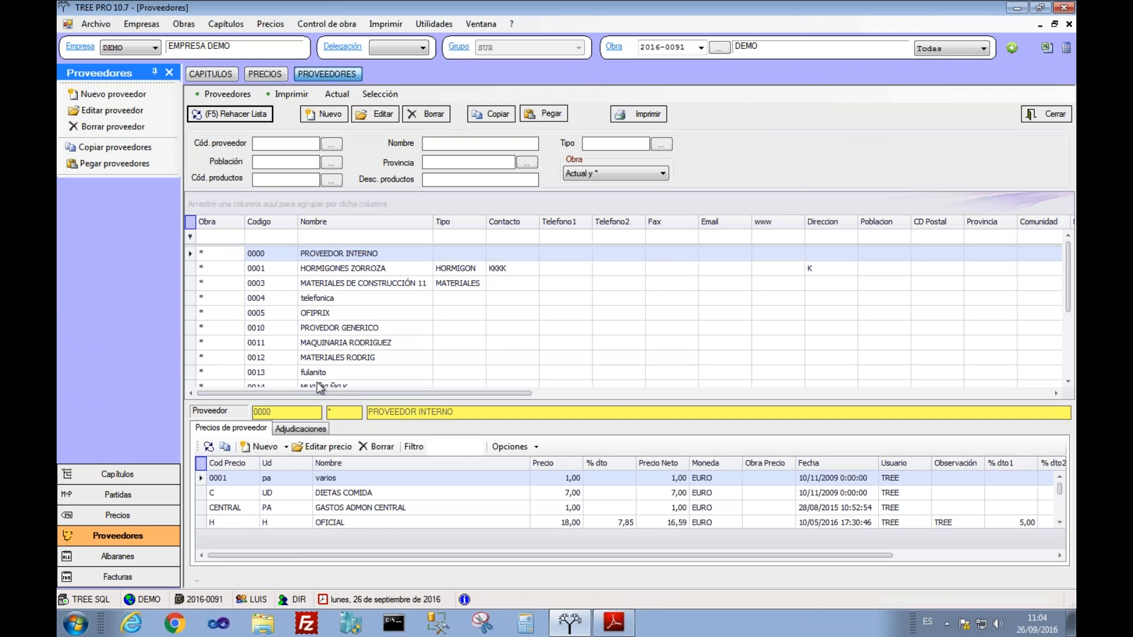
Step: Filter suppliers by product 'LADRILLO' and browse each supplier's brick prices
left_click(439, 179)
type("LADRILLO")
left_click(246, 117)
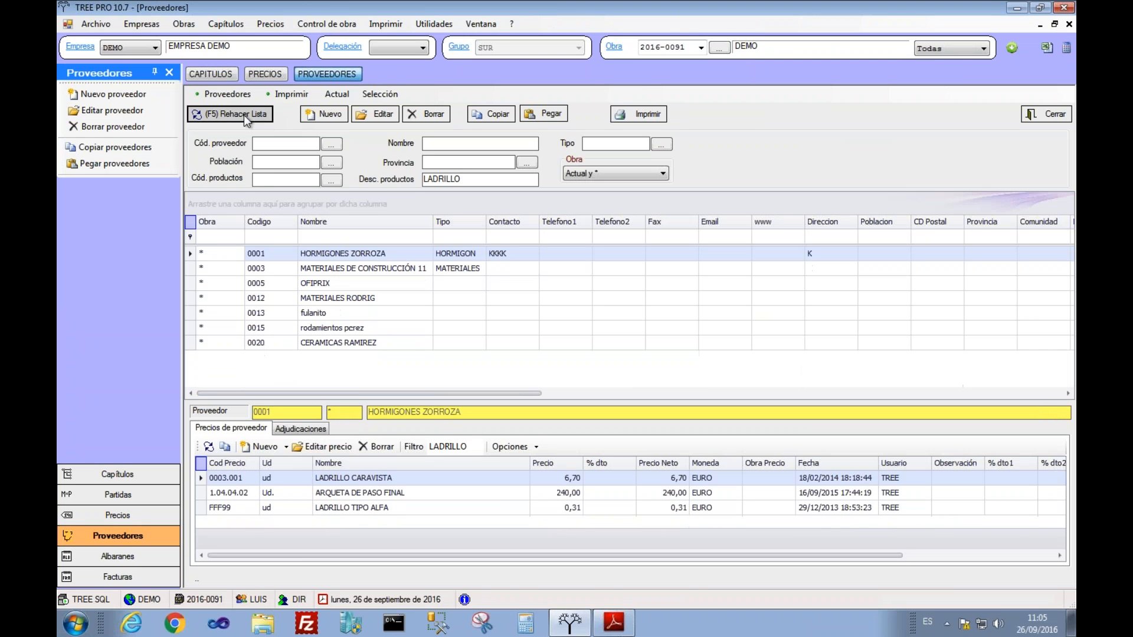
left_click(318, 297)
key("Down")
key("Down")
key("Up")
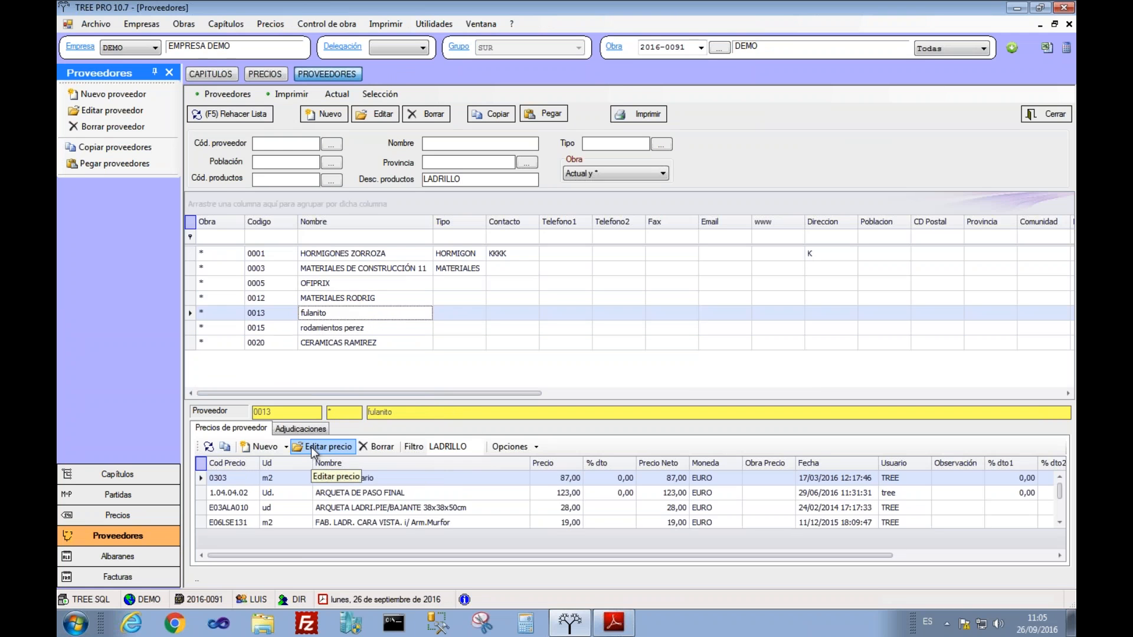
key("Up")
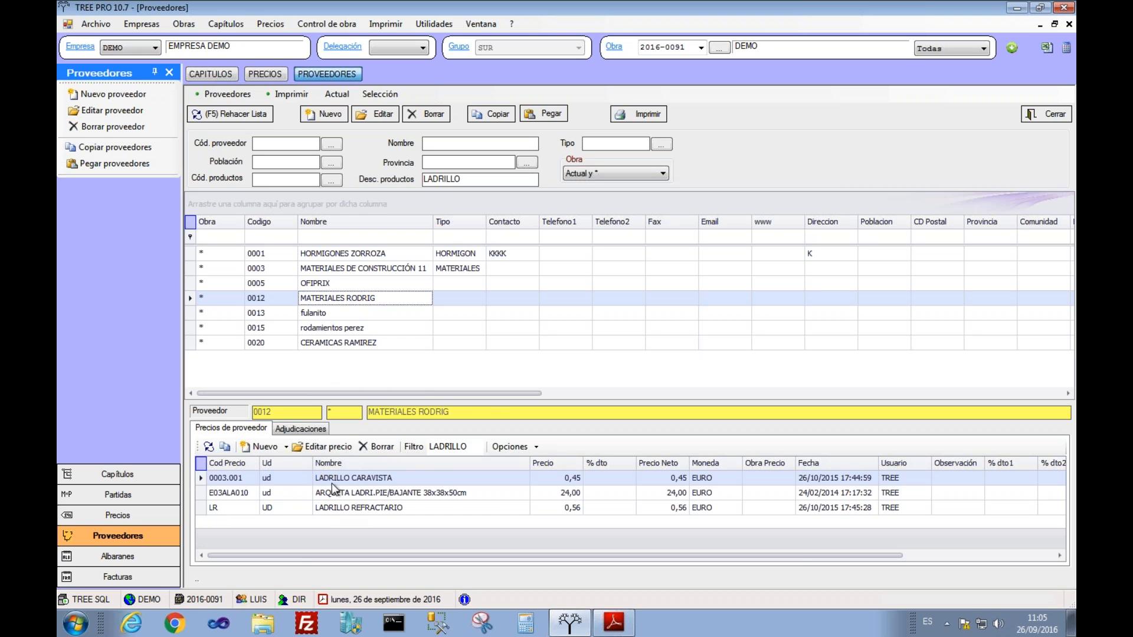
left_click(338, 284)
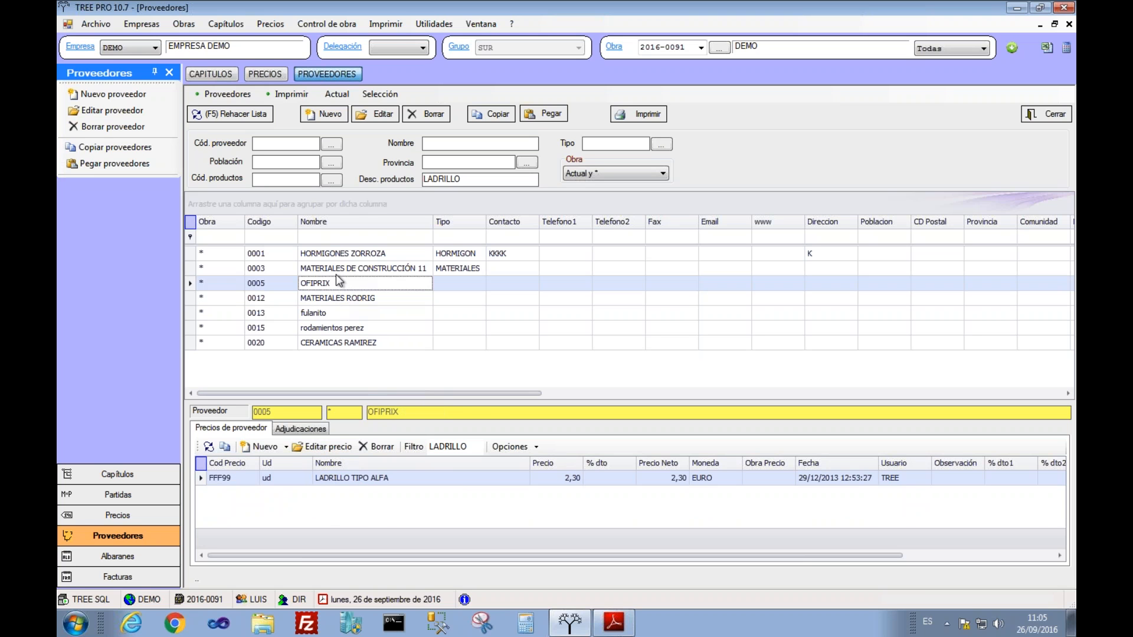
left_click(335, 271)
left_click(328, 257)
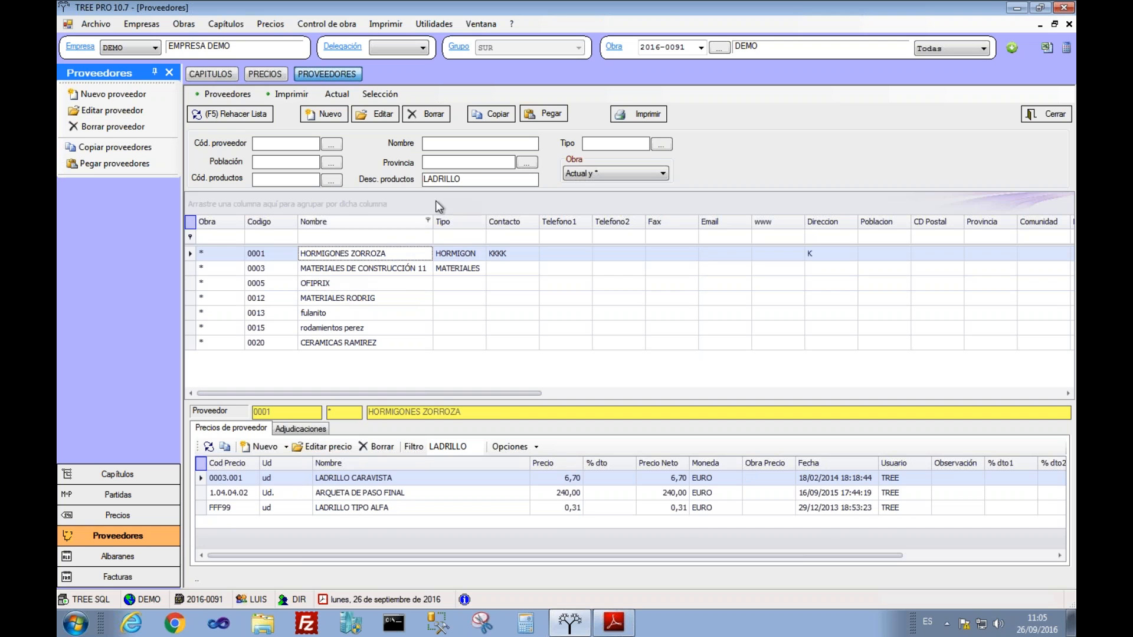
Step: Refilter suppliers by 'SOLADO', then start erasing the product filter text
left_click(481, 181)
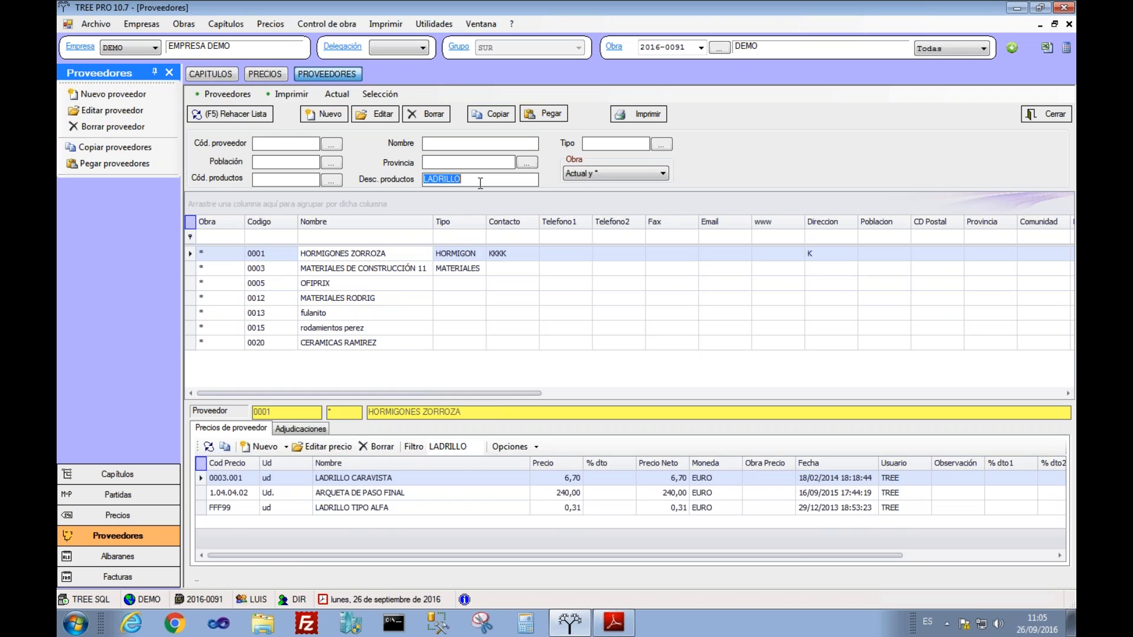
type("SOLADO")
left_click(264, 121)
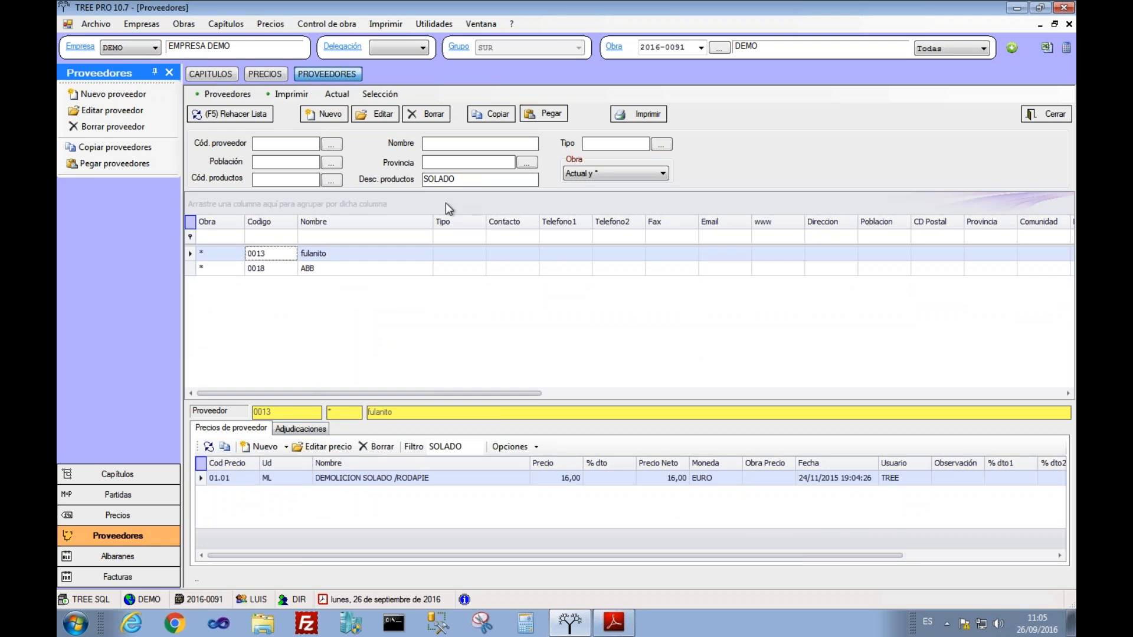
left_click(461, 180)
key("BackSpace")
key("BackSpace")
key("BackSpace")
key("BackSpace")
key("BackSpace")
key("BackSpace")
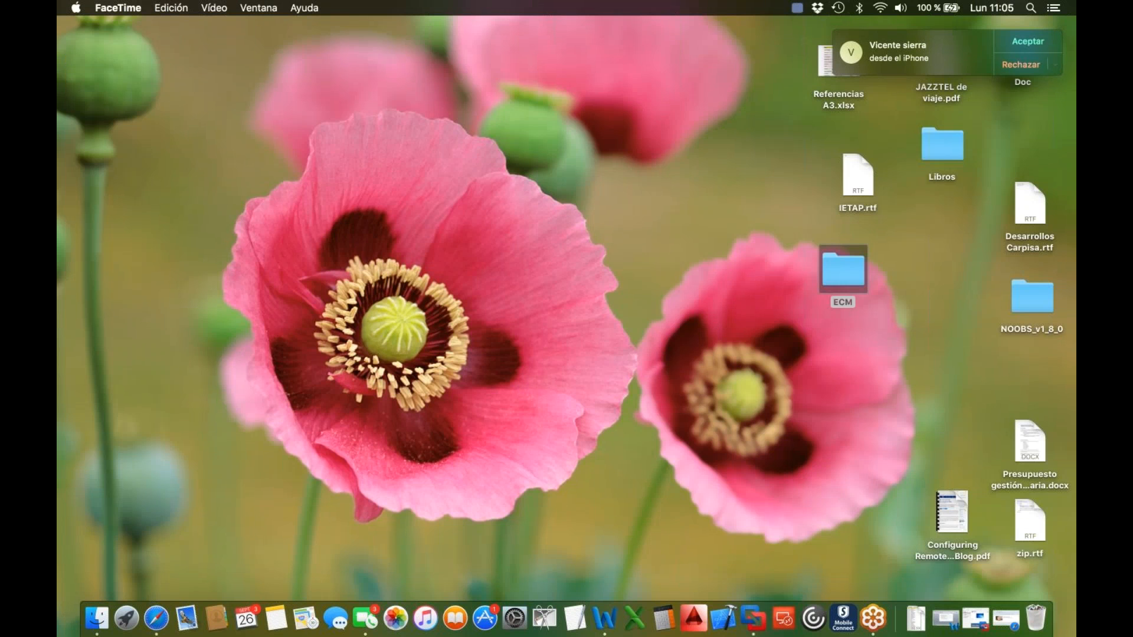
Step: Return to TREE PRO and show supplier 0018 ABB's price list
key("ctrl+Right")
left_click(424, 259)
left_click(424, 264)
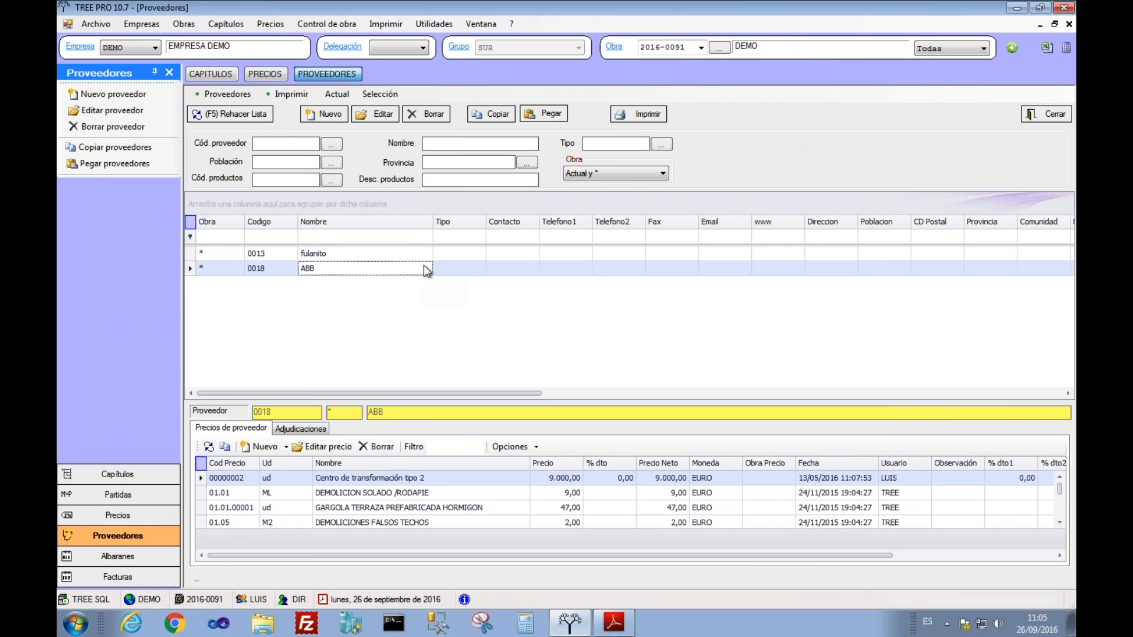
Step: View the other supplier's price list, close the supplier list, and show chapter MOV TIERRAS's items
left_click(393, 257)
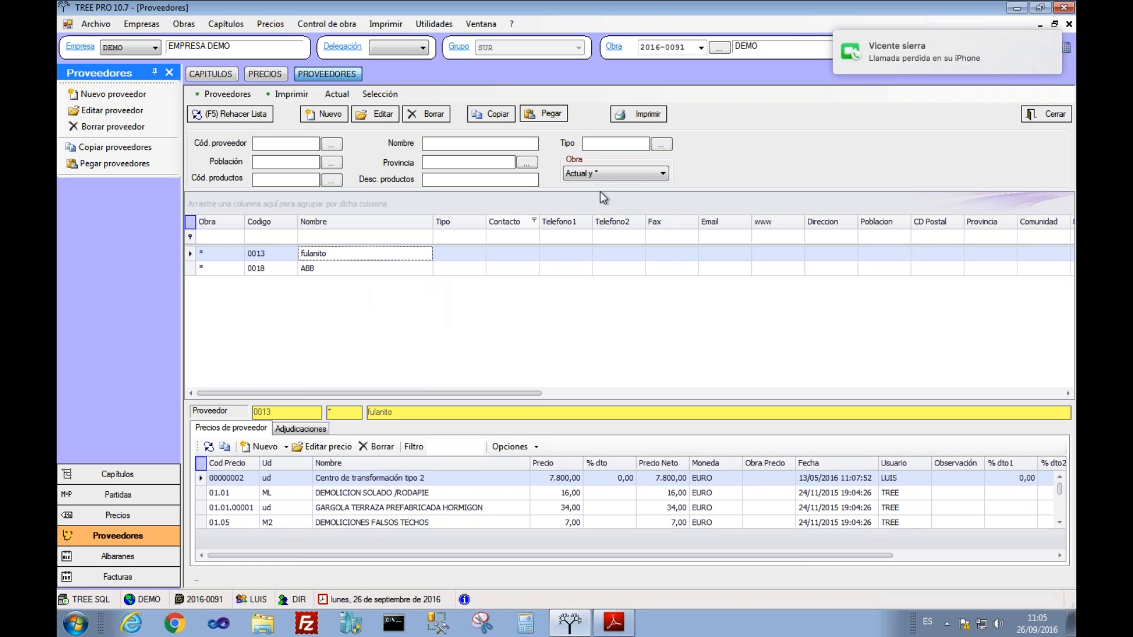
left_click(1047, 117)
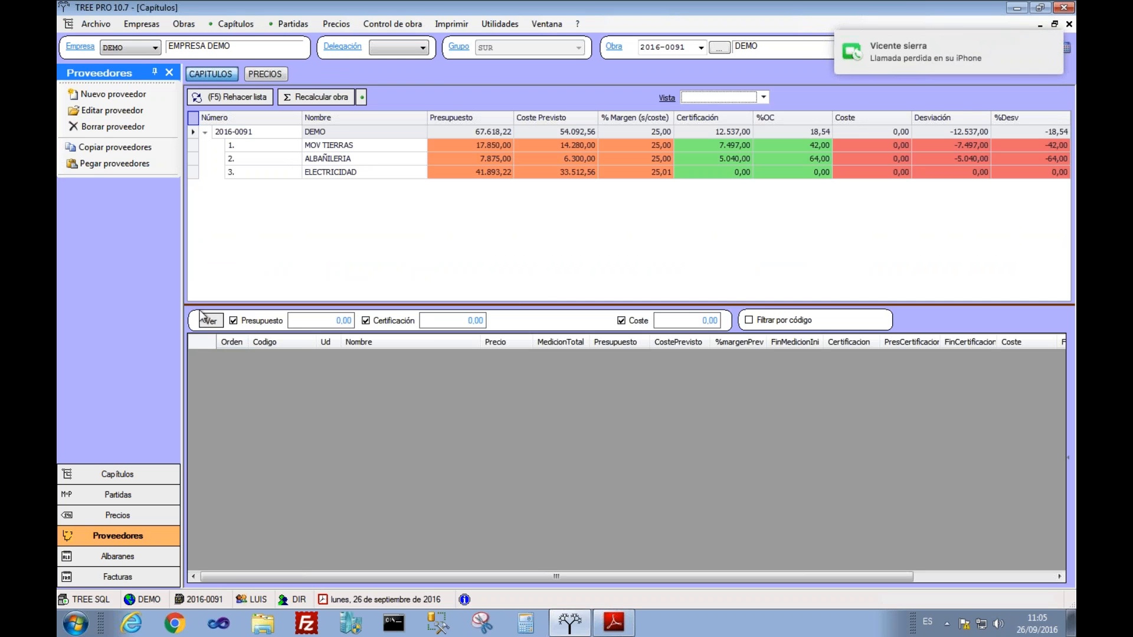
left_click(339, 147)
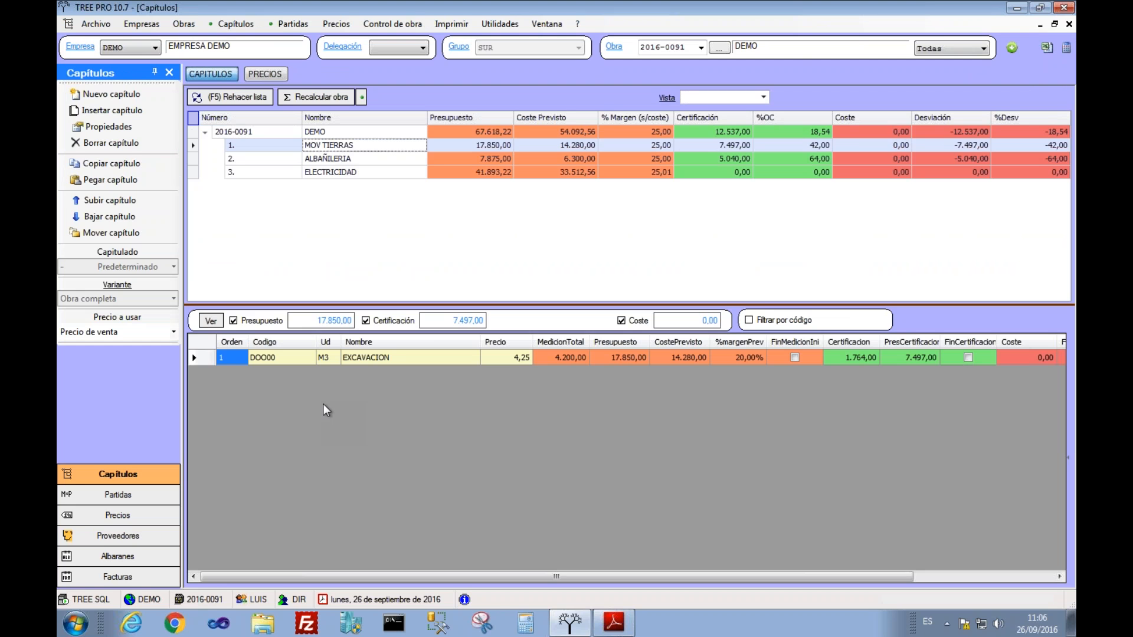
Step: Select the EXCAVACION item and view its options, then dismiss them and narrow the Nombre column
right_click(356, 359)
left_click(331, 362)
left_click(371, 358)
left_click(202, 358)
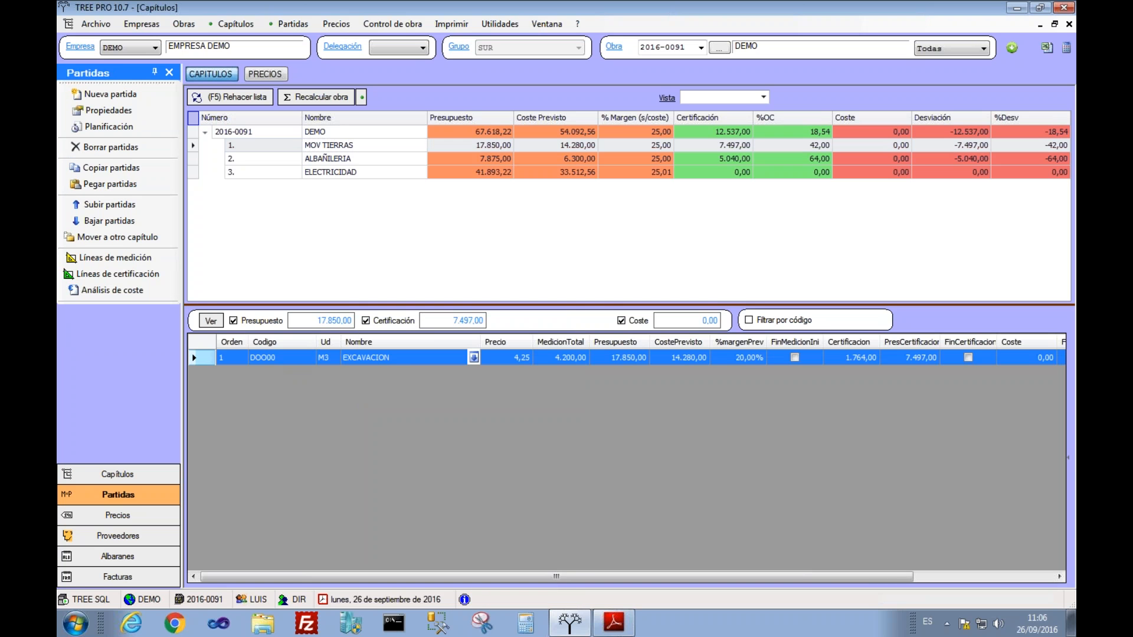
right_click(497, 358)
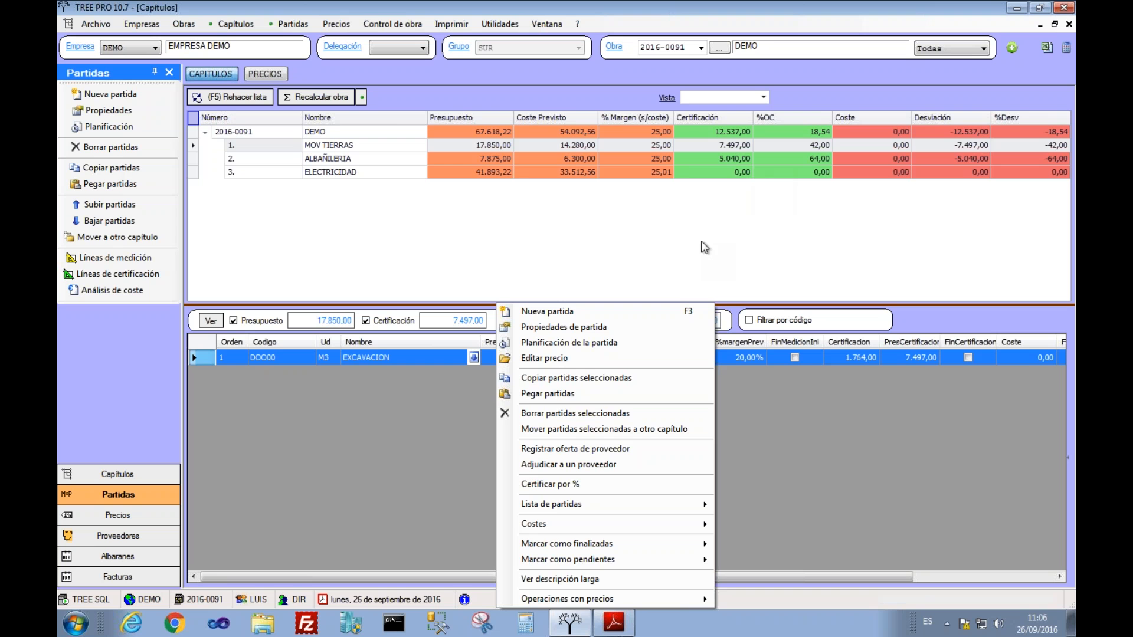
left_click(448, 203)
left_click_drag(427, 117, 415, 118)
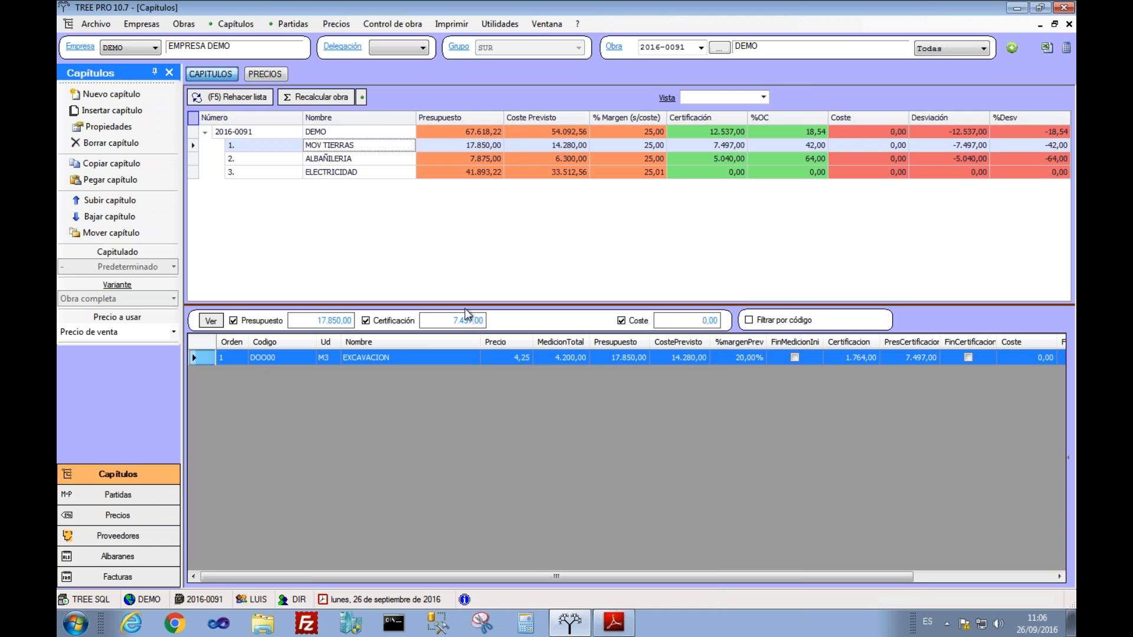
double_click(459, 356)
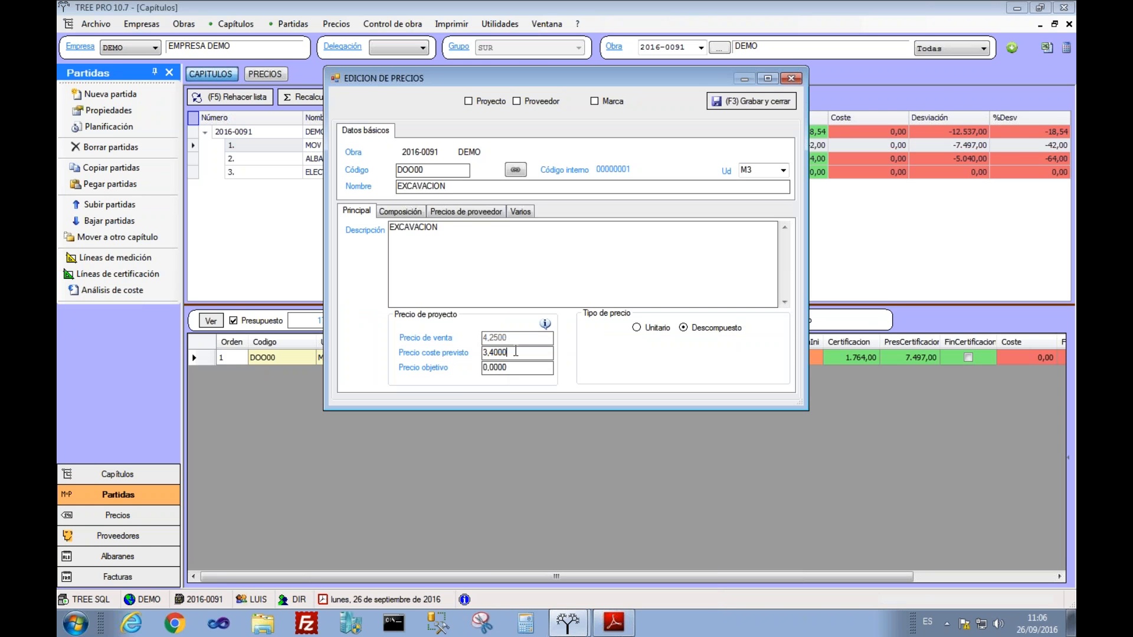
left_click(545, 324)
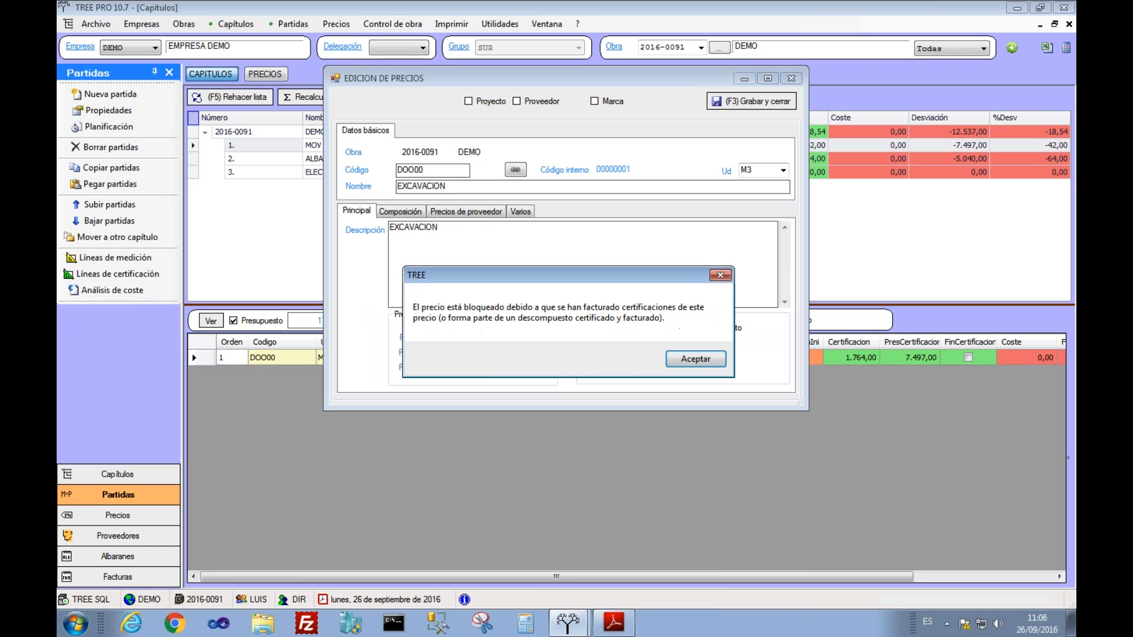
left_click(686, 359)
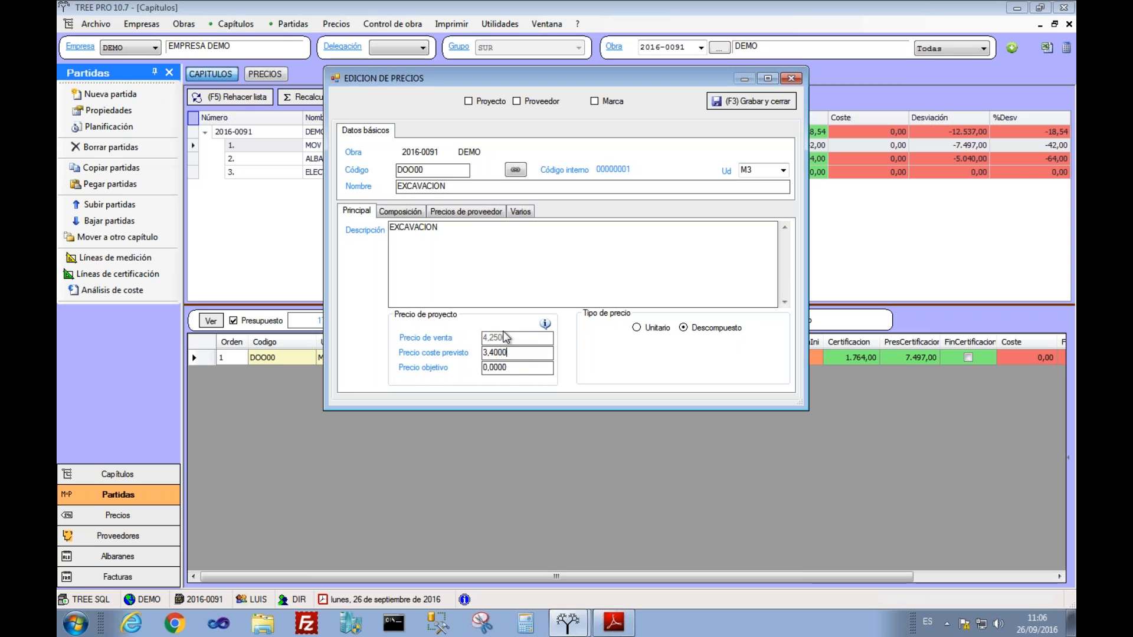
left_click(507, 352)
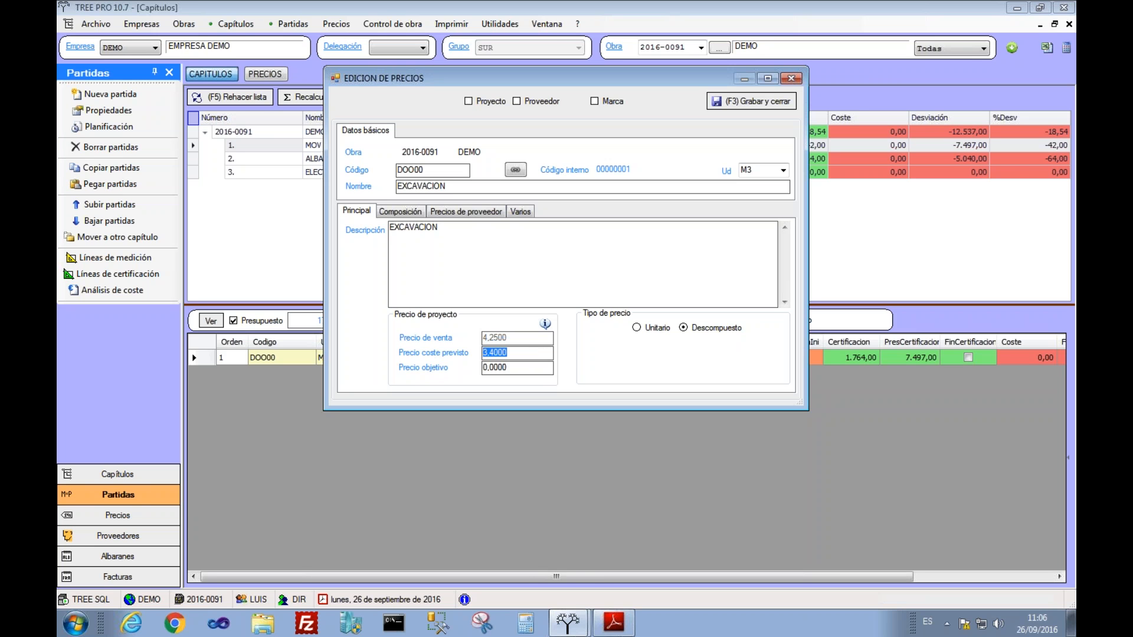
left_click(517, 368)
left_click_drag(517, 369, 470, 368)
left_click(521, 353)
left_click(739, 104)
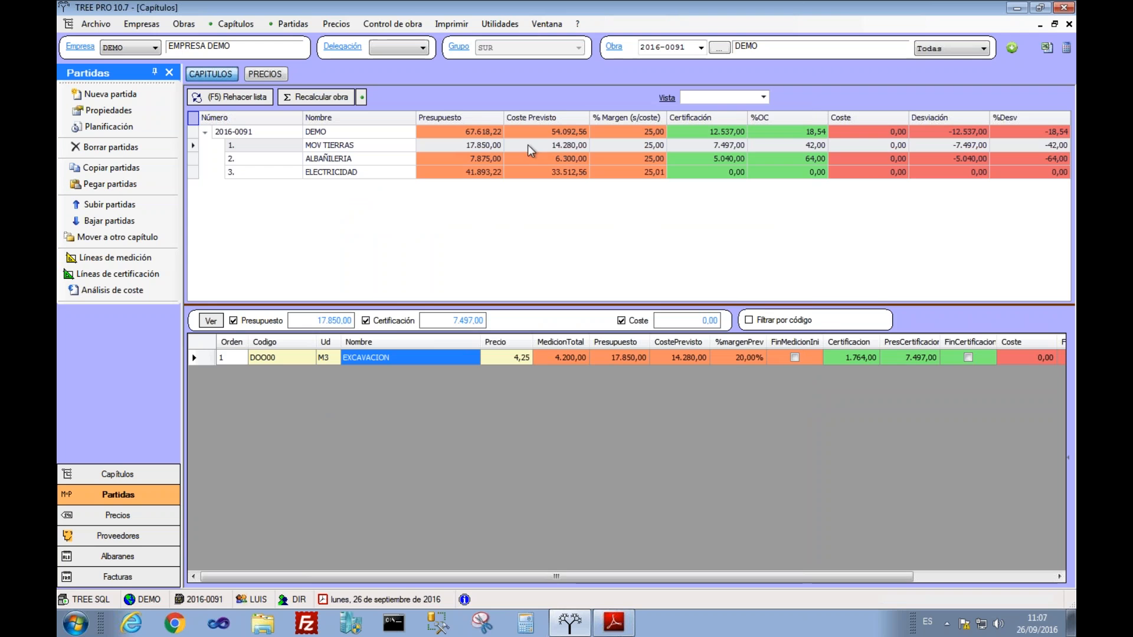
Step: Award the EXCAVACION item to supplier 0011 MAQUINARIA RODRIGUEZ
left_click(438, 357)
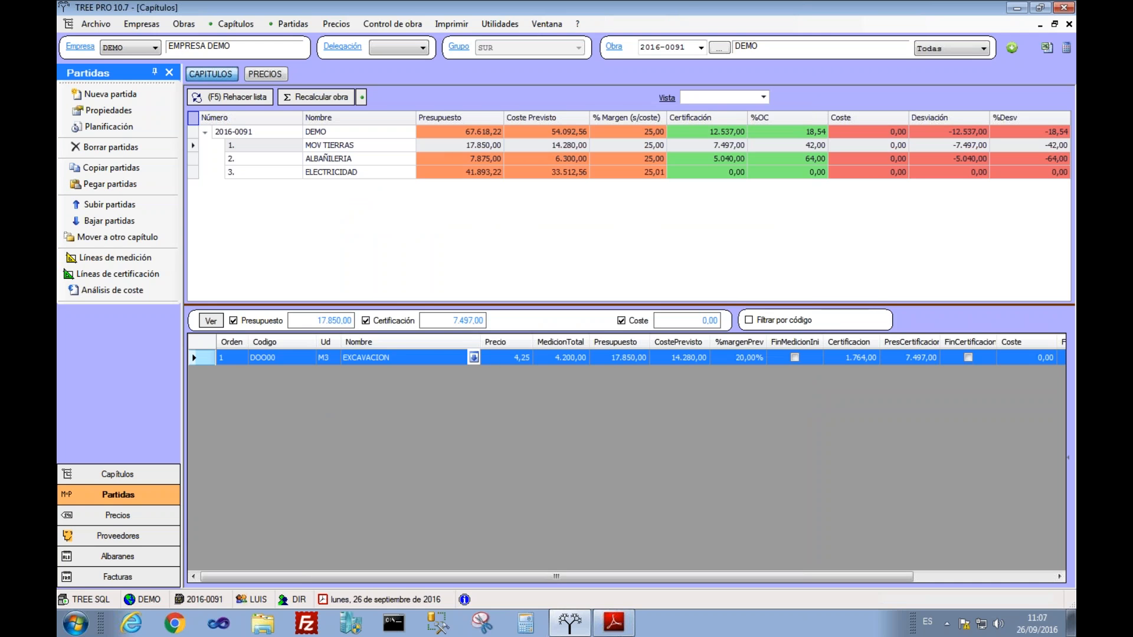
right_click(508, 357)
left_click(493, 359)
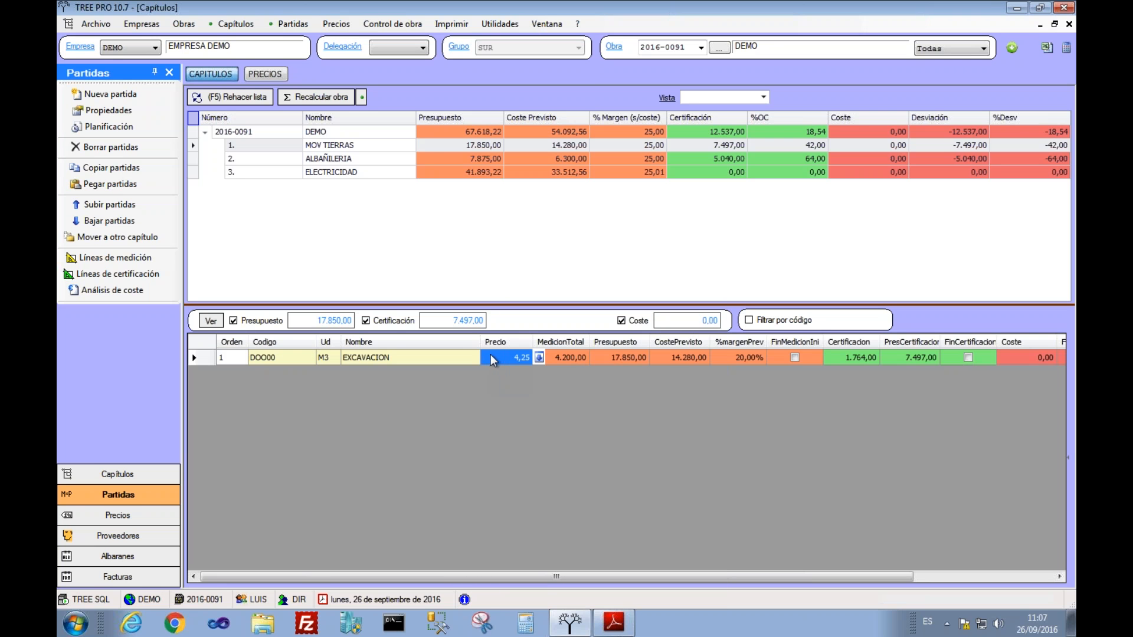
left_click(265, 361)
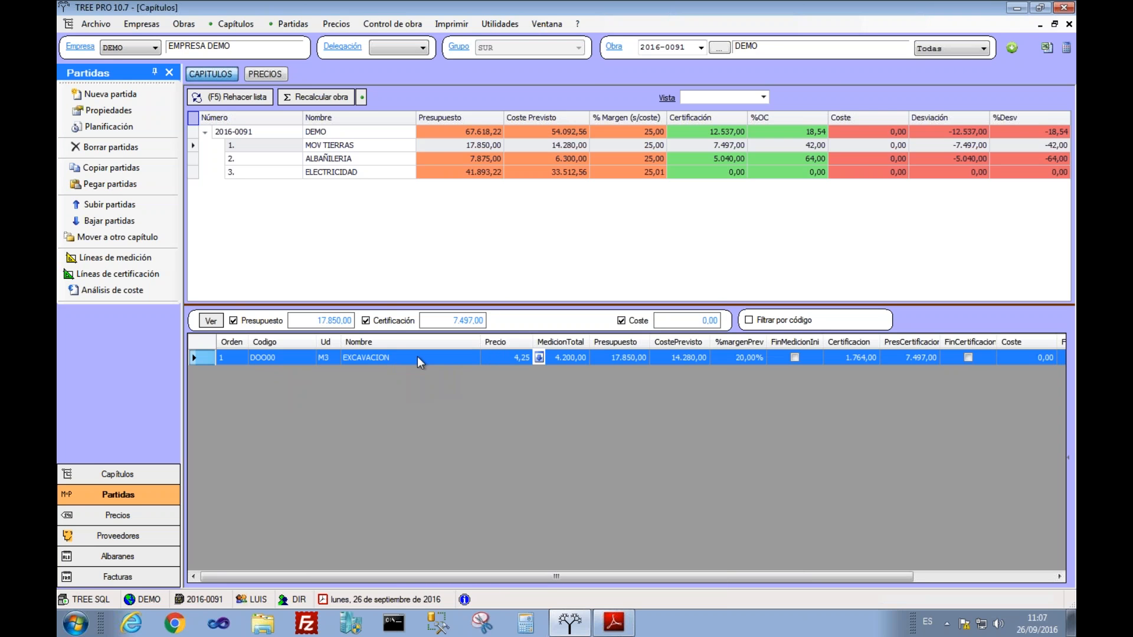
right_click(420, 361)
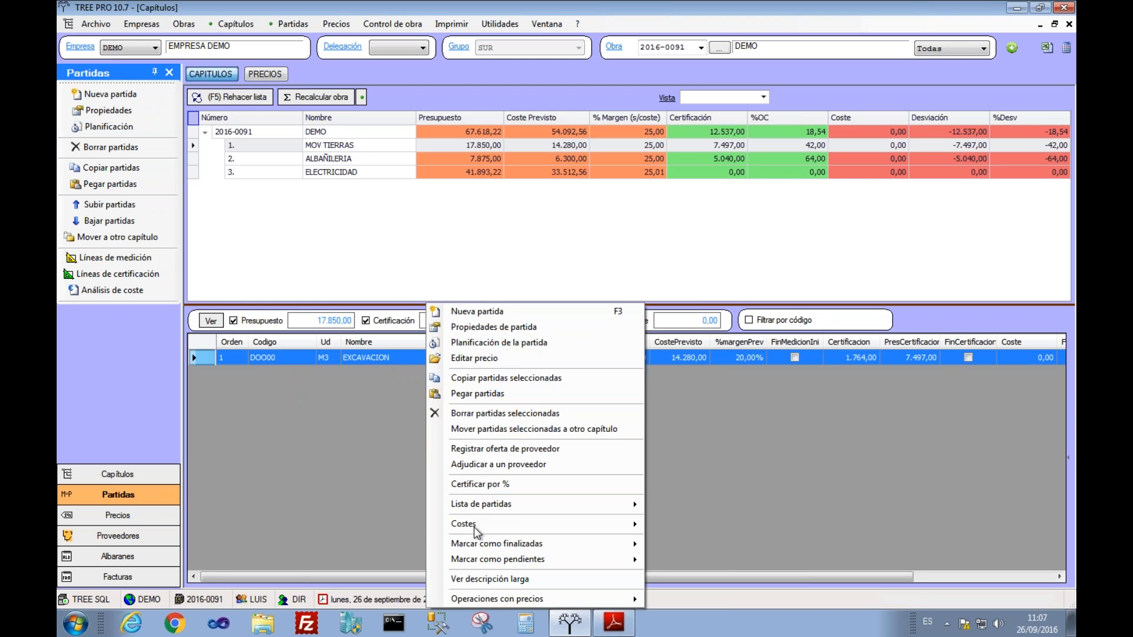
left_click(467, 466)
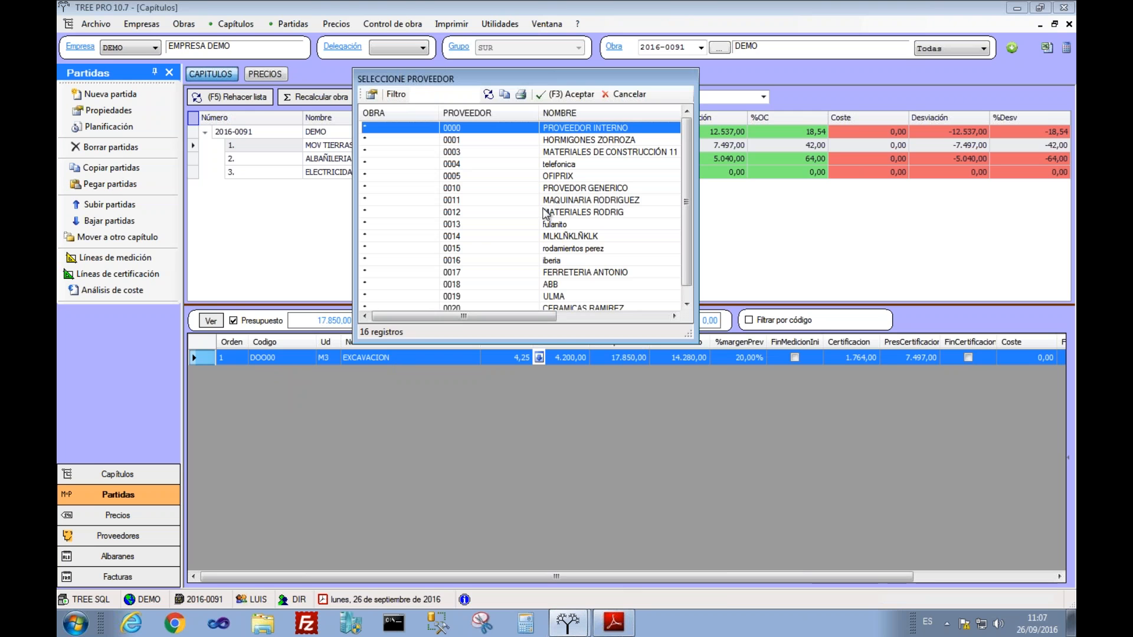
left_click(544, 201)
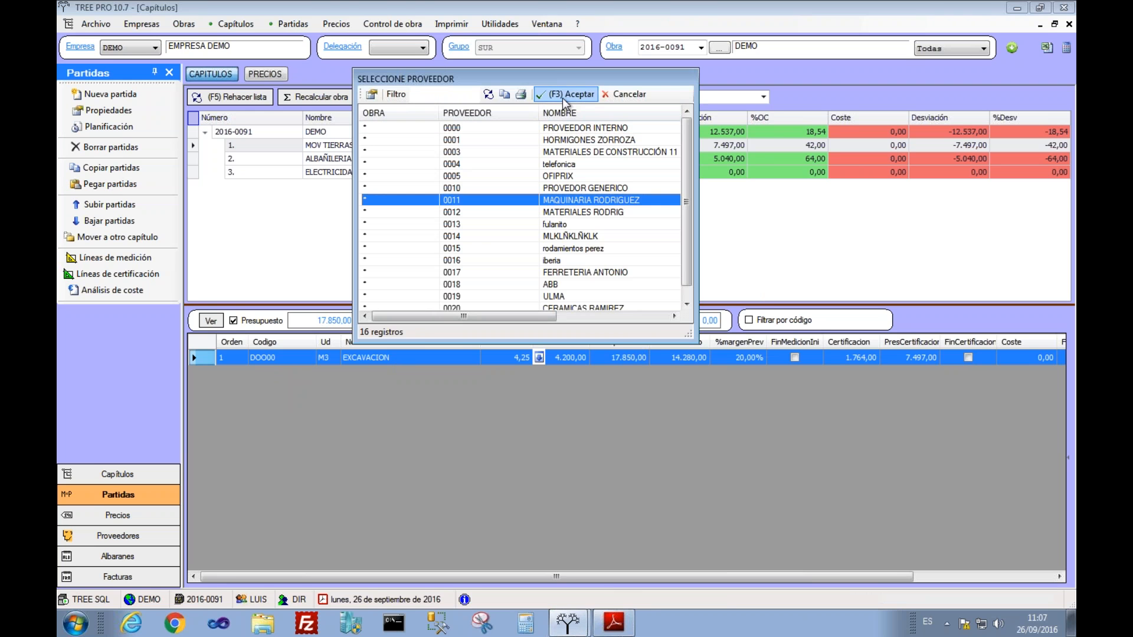
left_click(564, 96)
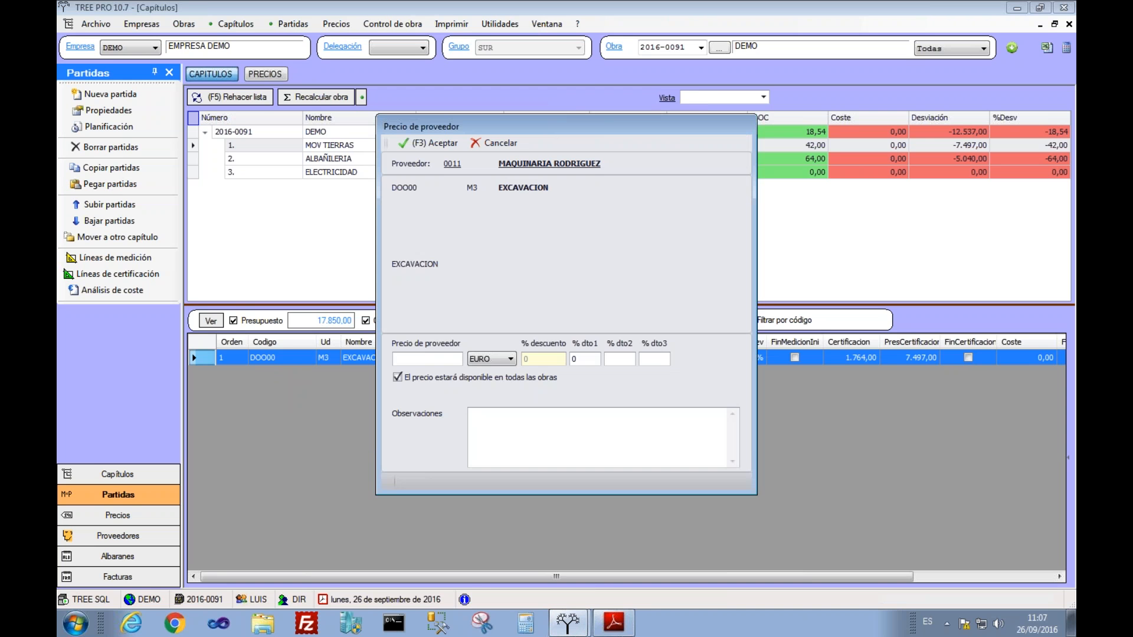
Step: Accept the 3,8 price and generate the 15.960,00 purchase order due 26/09/2016
type("3,8")
left_click(433, 144)
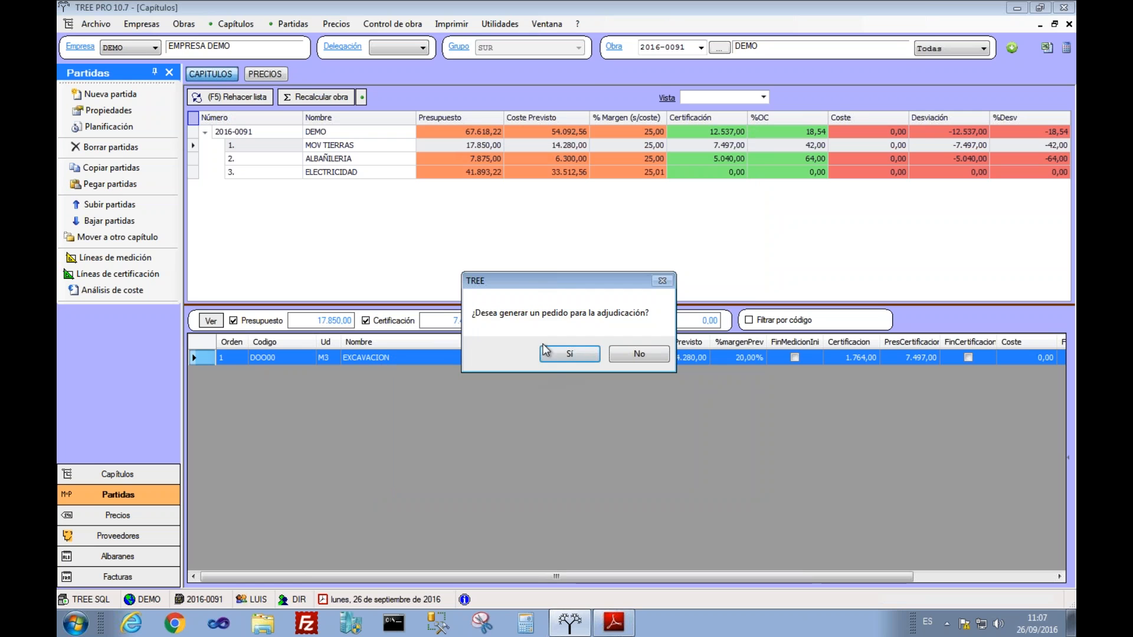
left_click(568, 354)
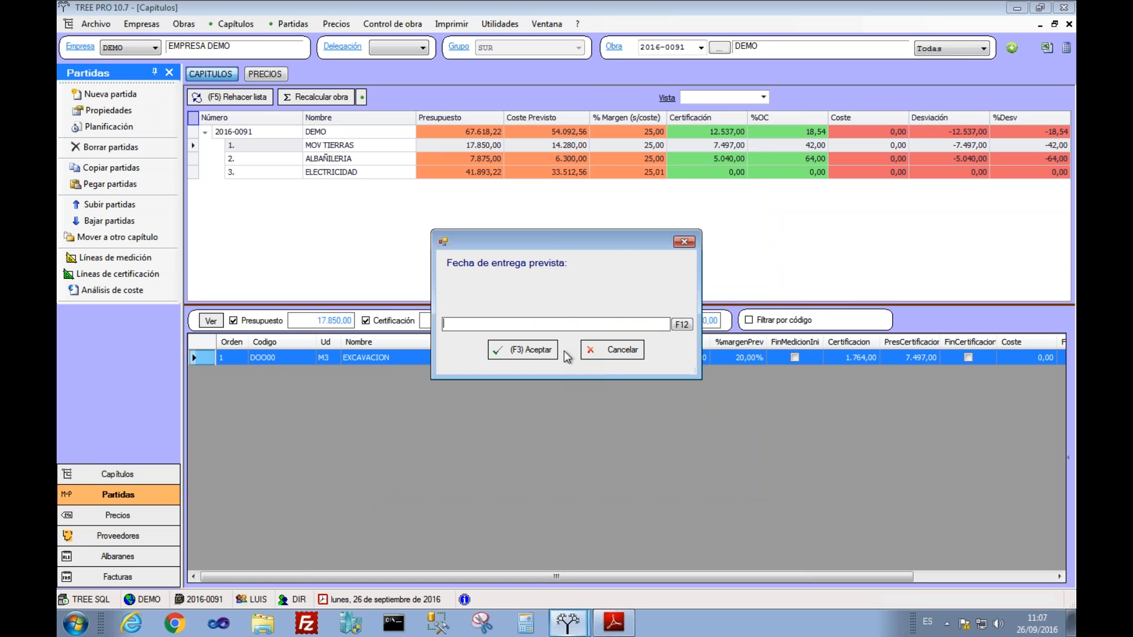
left_click(682, 325)
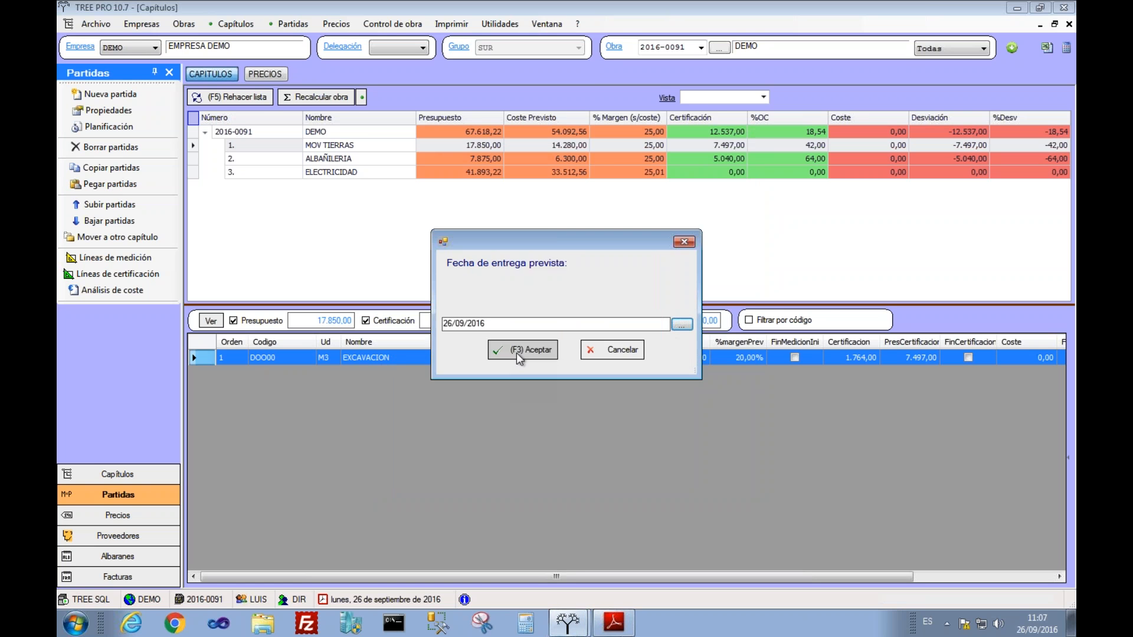
left_click(521, 348)
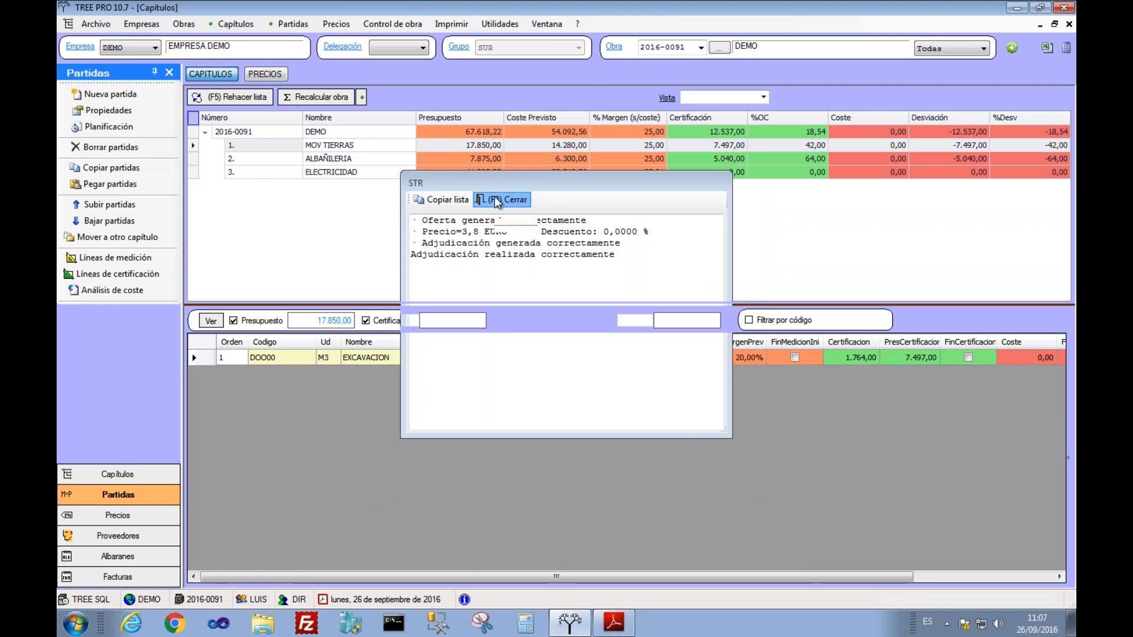
left_click(494, 199)
double_click(346, 349)
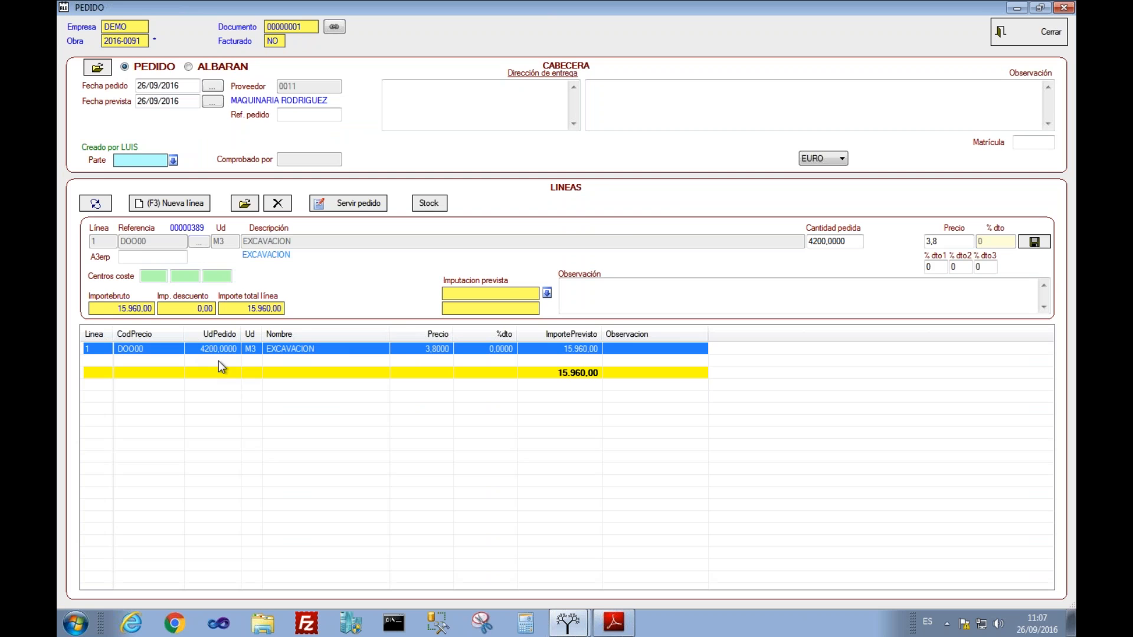
left_click(1028, 31)
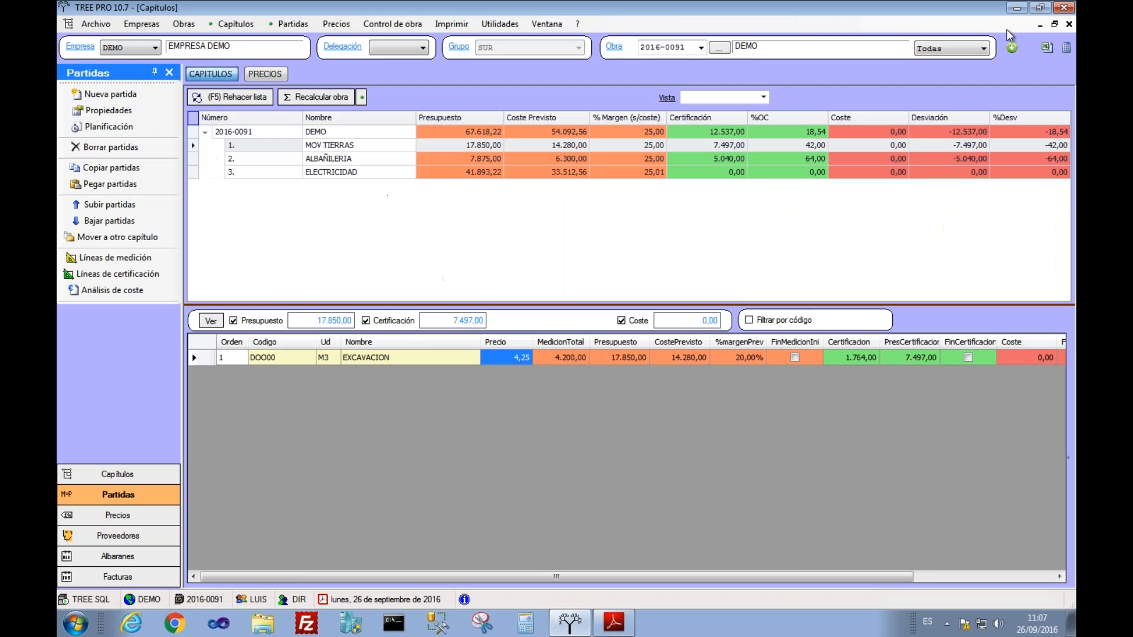
Step: Preview the EXCAVACION supplier order with report ALBC-PED01, then return to the CAPITULOS budget
left_click(390, 25)
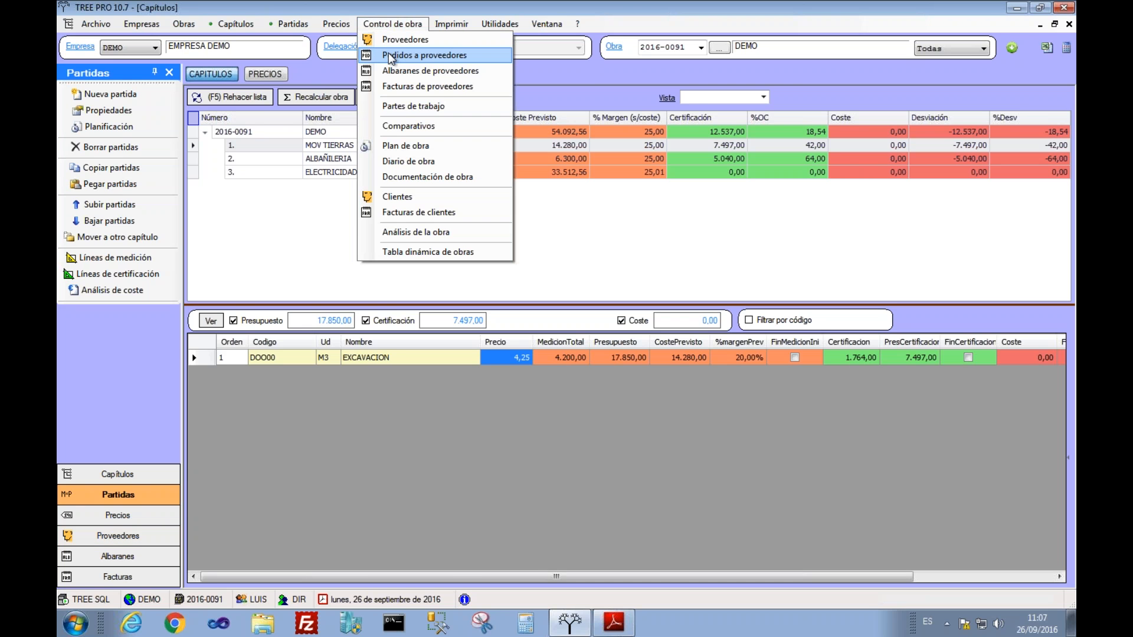
left_click(389, 55)
left_click(404, 129)
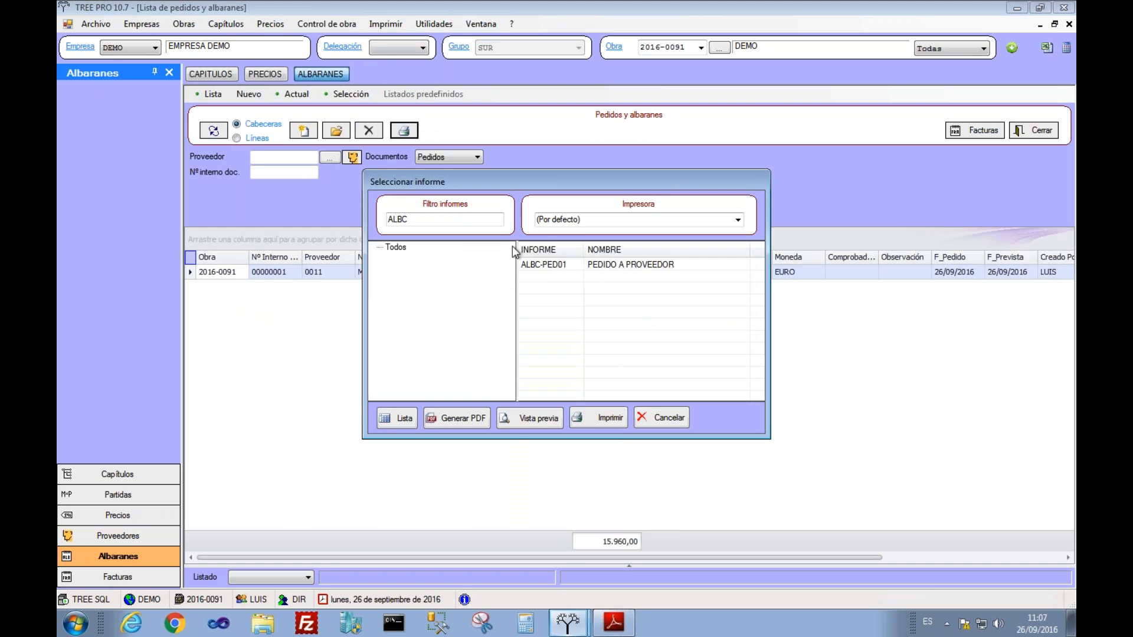
left_click(537, 260)
left_click(534, 420)
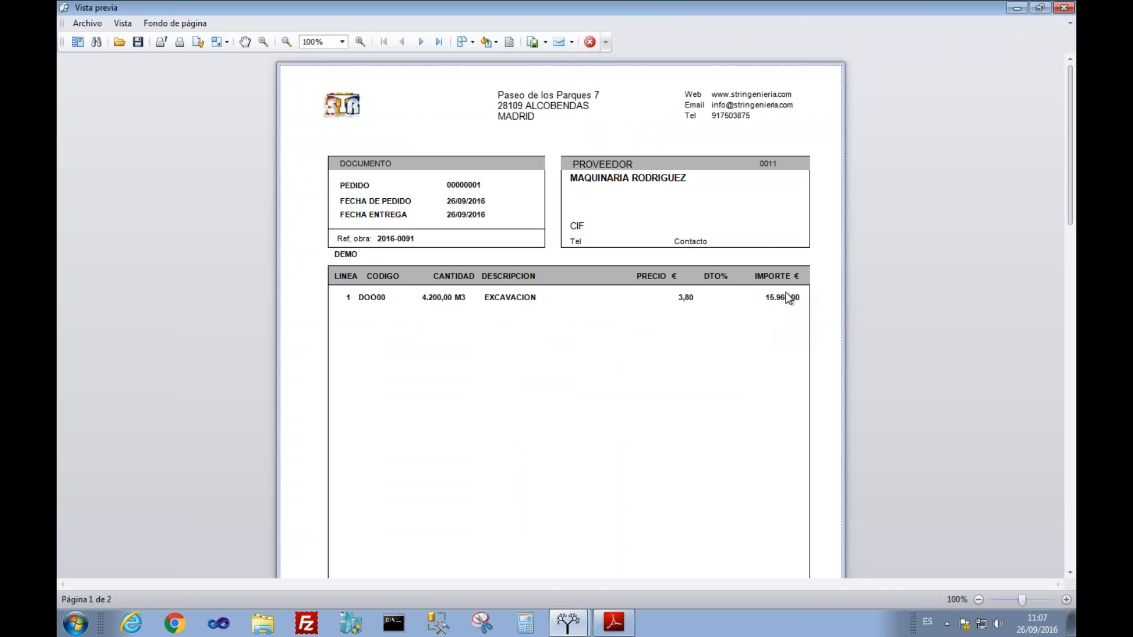
left_click(1063, 7)
left_click(224, 80)
left_click(629, 359)
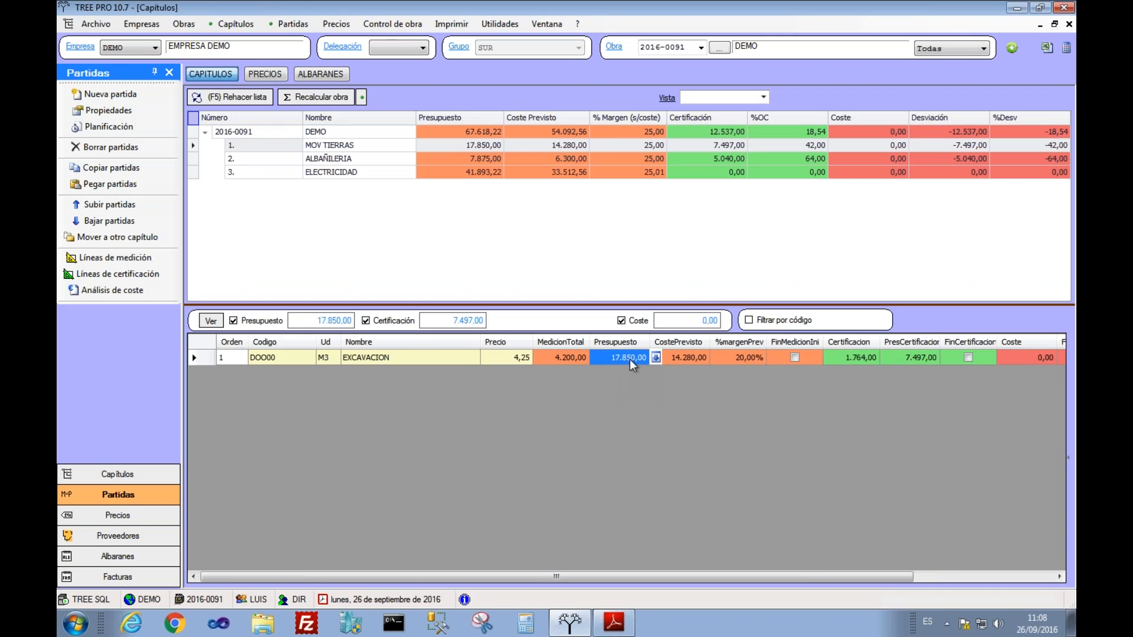
key("Tab")
key("Tab")
key("Tab")
key("Tab")
key("Tab")
key("Tab")
key("Tab")
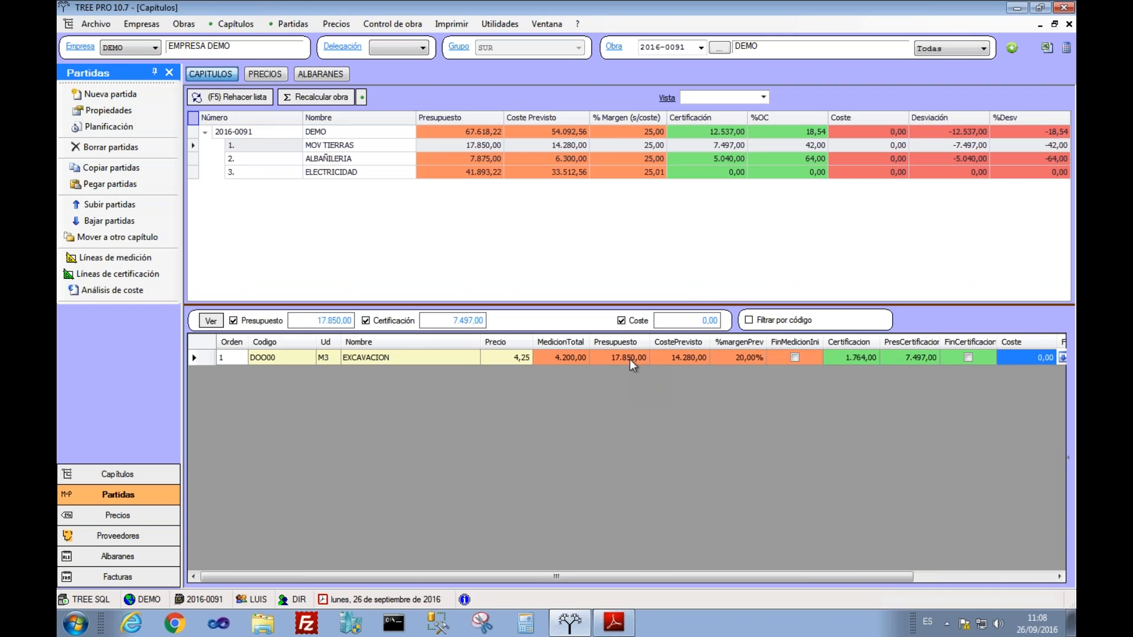
key("Tab")
key("Tab")
key("Tab")
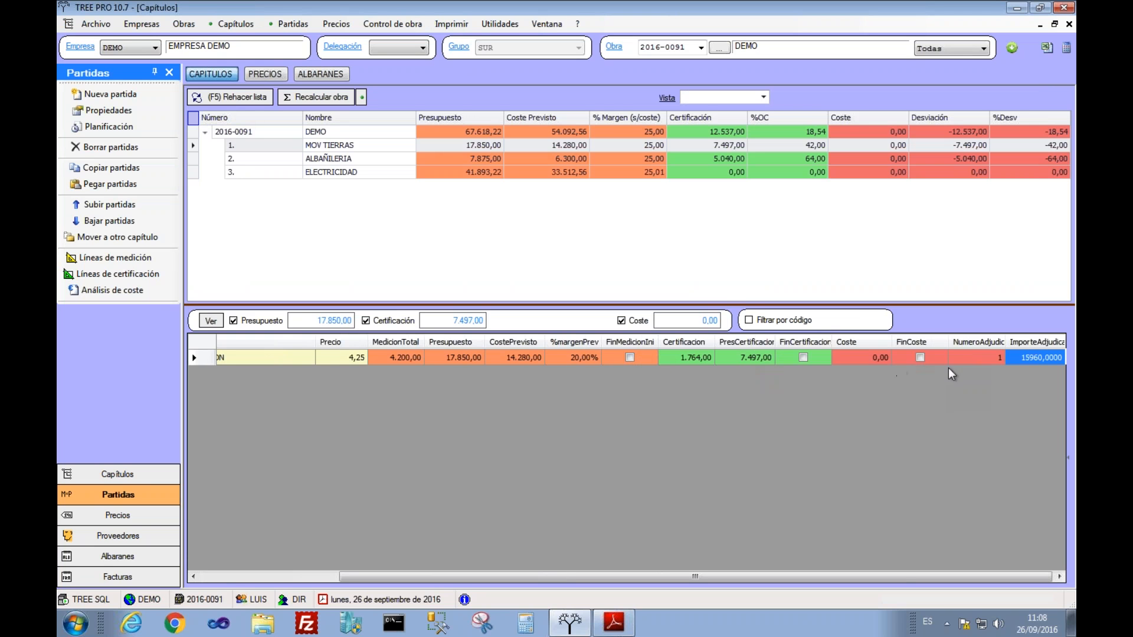
key("Left")
key("Left")
key("Left")
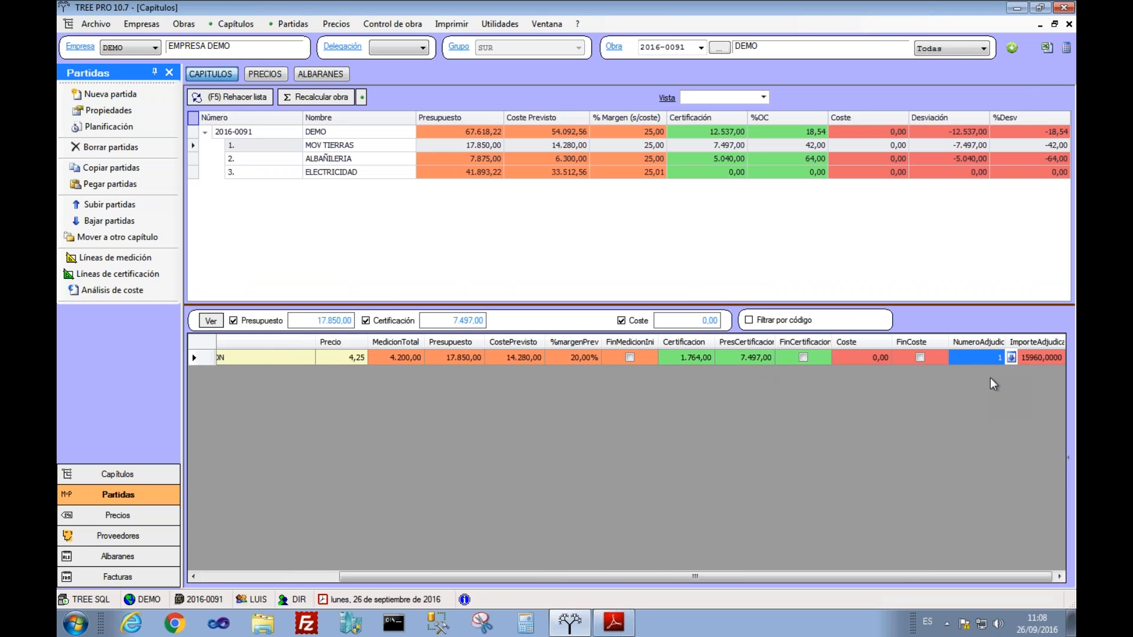
key("Left")
key("Left")
key("Left")
key("Left")
key("Left")
key("Left")
key("Left")
key("Left")
key("Left")
key("Left")
key("Left")
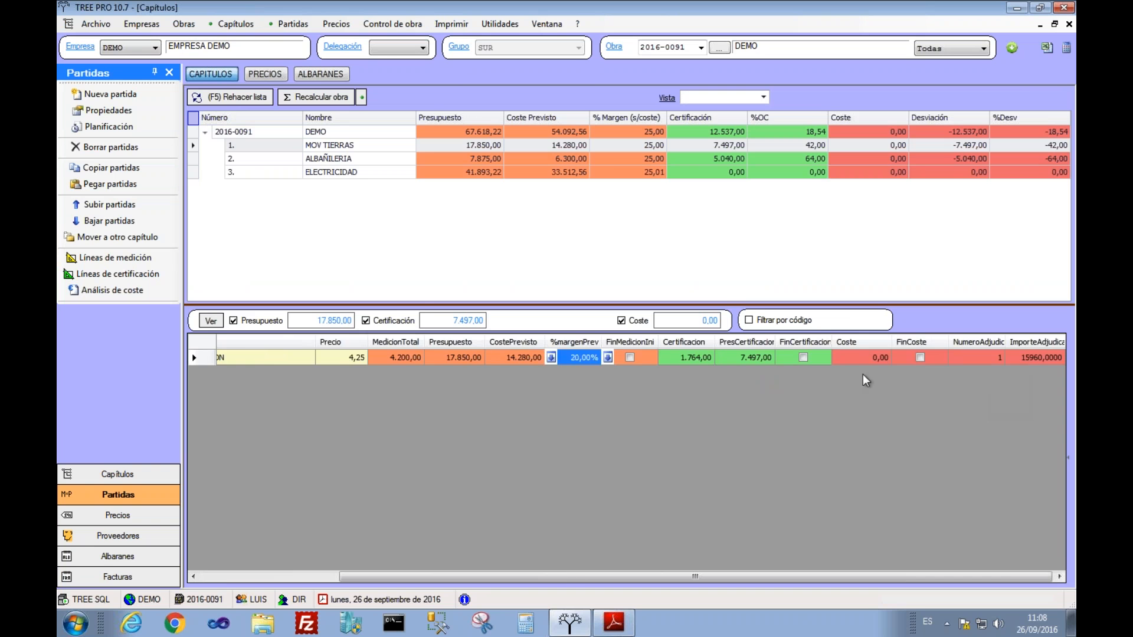
key("Left")
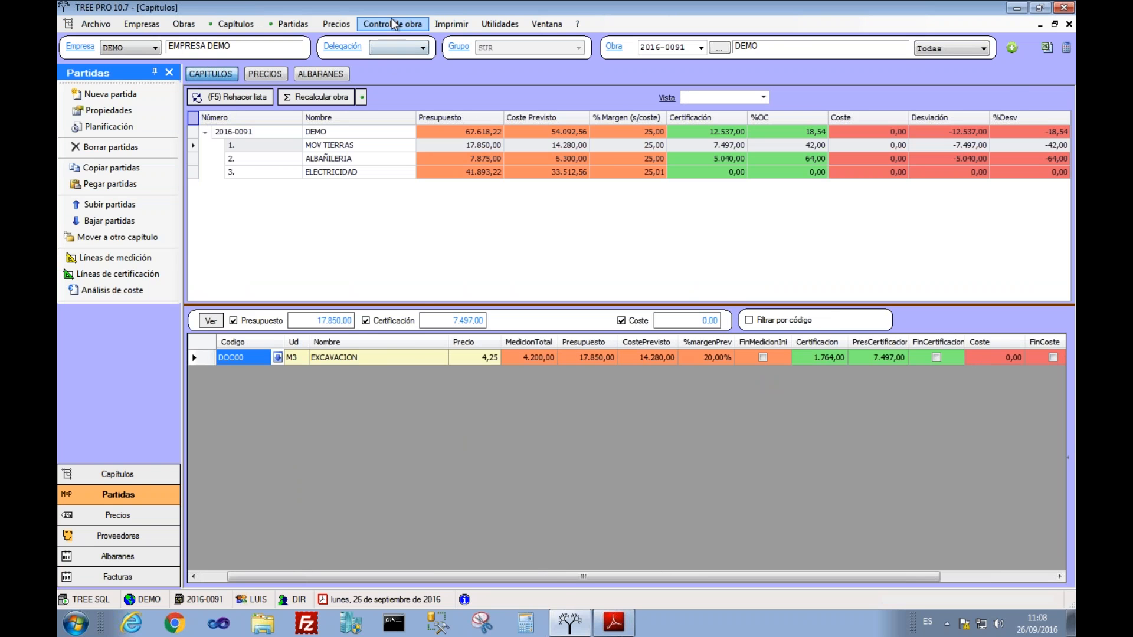
Step: Start serving the excavation order partially, with delivery reference CERT-1
left_click(321, 75)
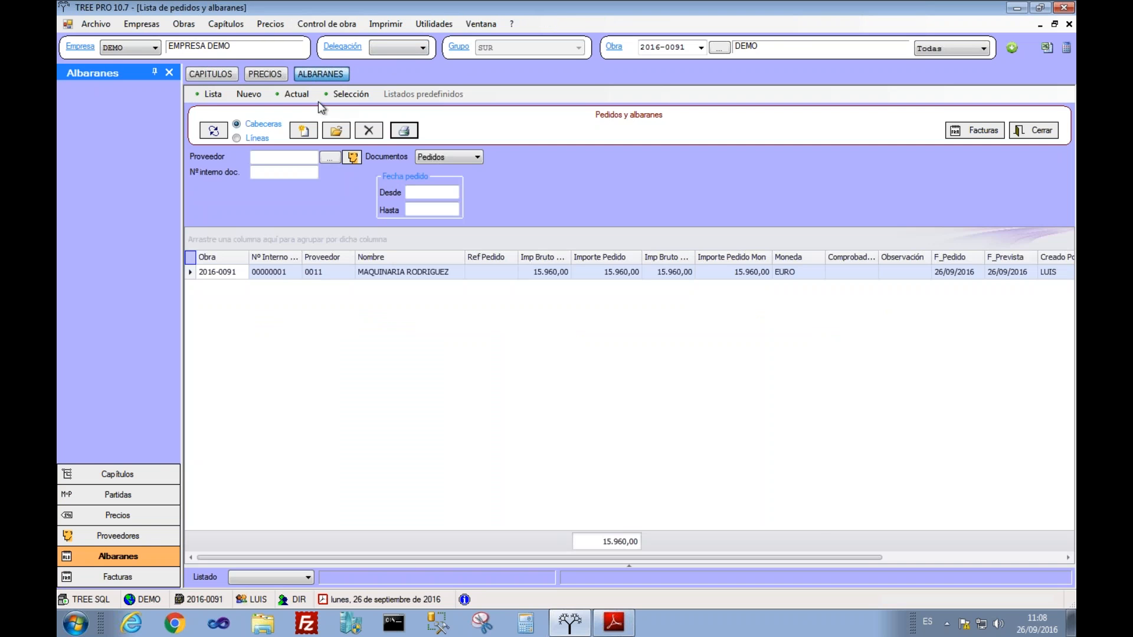
left_click(379, 270)
right_click(379, 270)
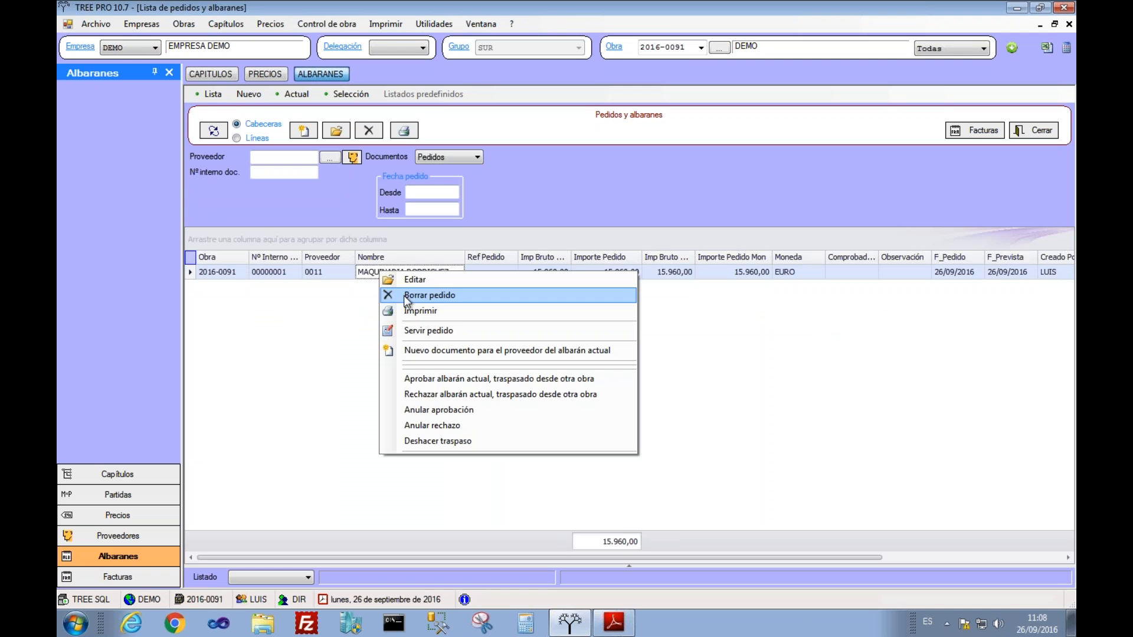
left_click(412, 332)
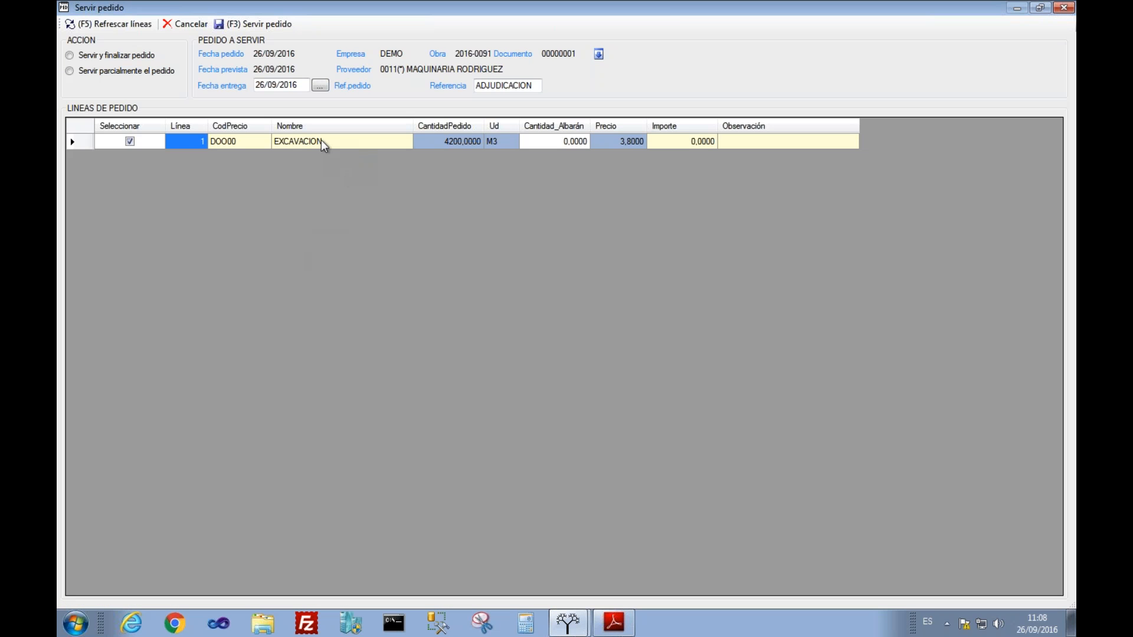
left_click(130, 72)
left_click(538, 86)
left_click(540, 85)
double_click(539, 85)
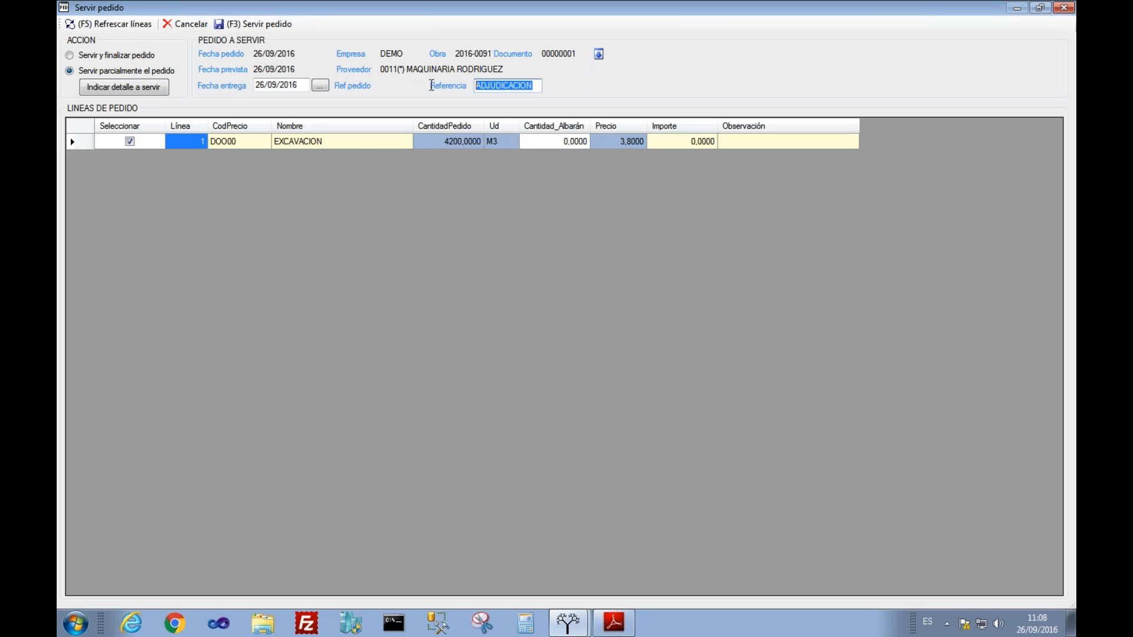
type("CERT-1")
Step: Serve 500 M3 at 3,80, producing the 1.900,00 delivery note, and close it
left_click(548, 144)
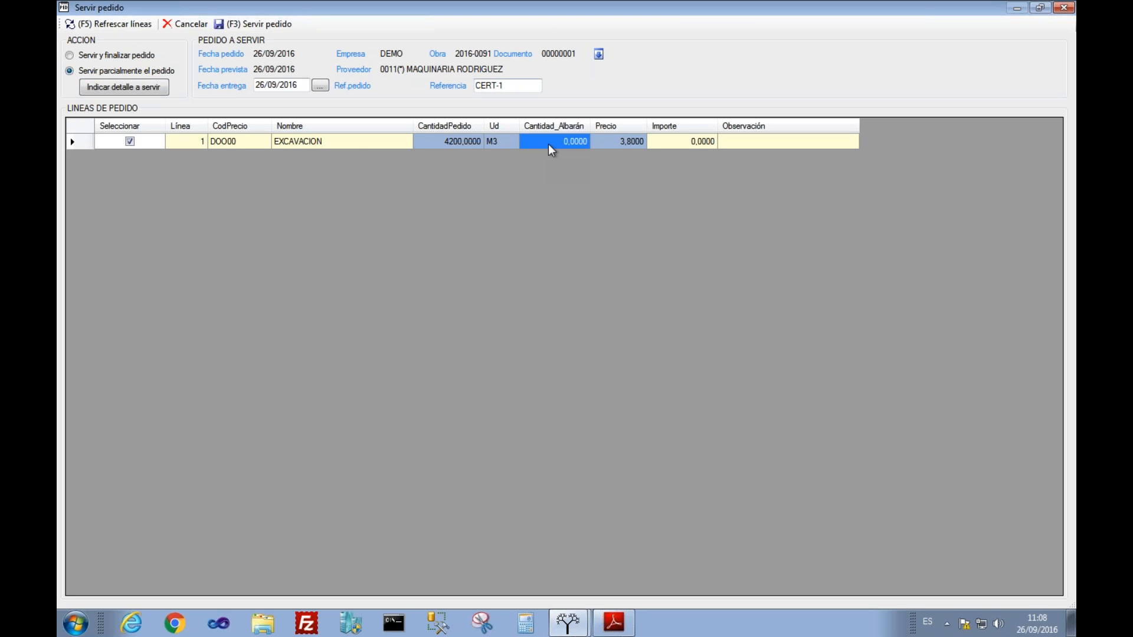
type("500")
key("Tab")
key("shift+Tab")
double_click(415, 9)
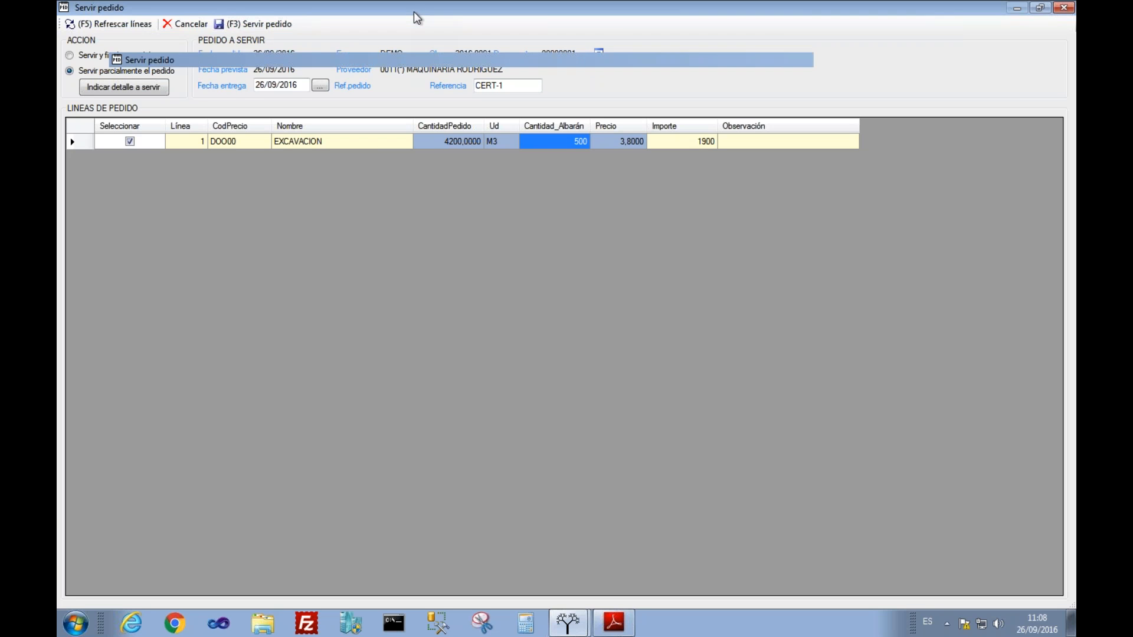
left_click_drag(400, 83, 451, 103)
double_click(451, 104)
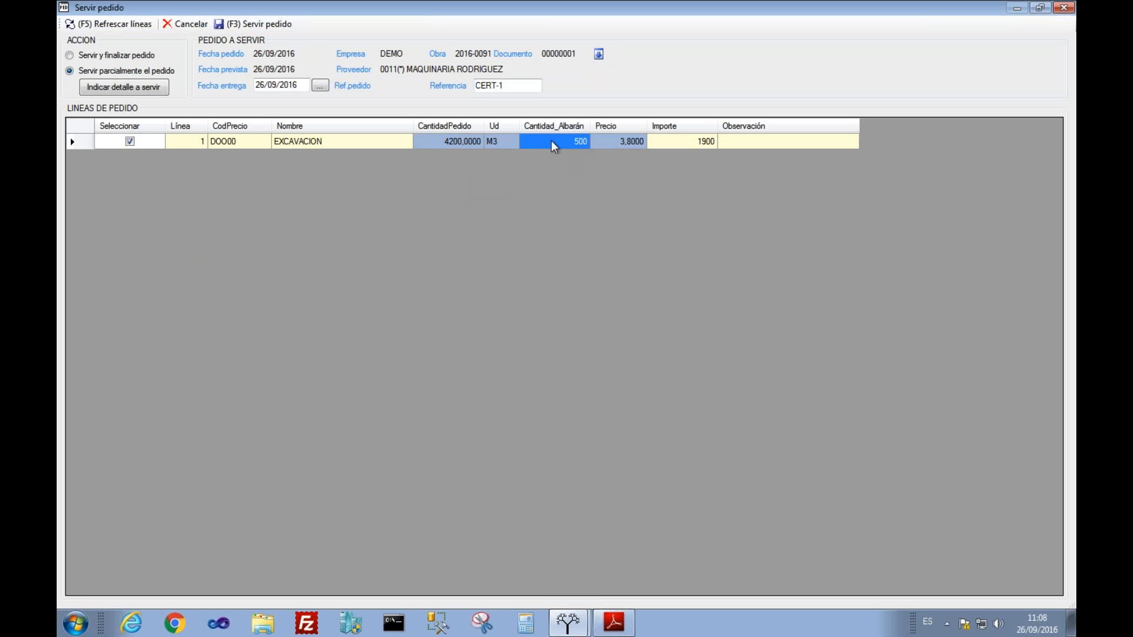
left_click(603, 144)
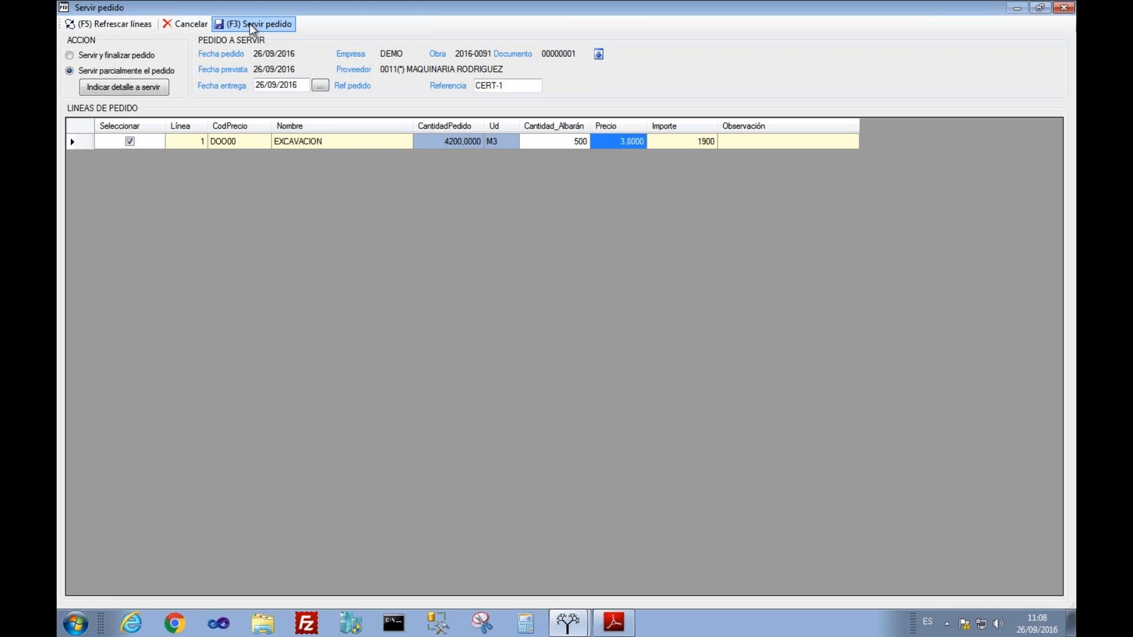
left_click(253, 28)
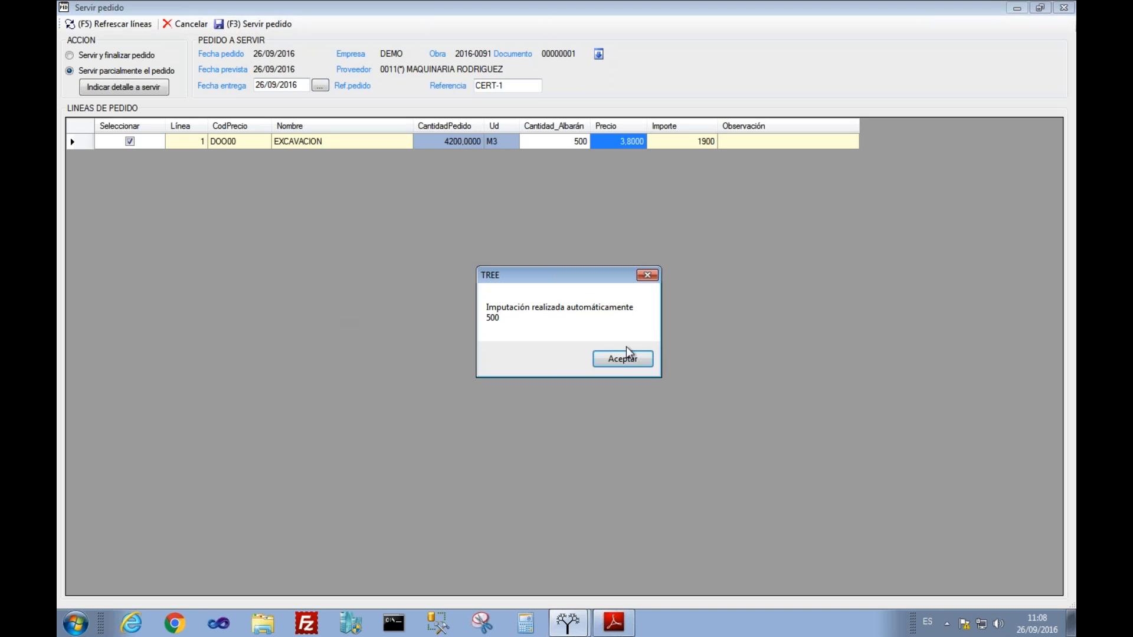
left_click(615, 356)
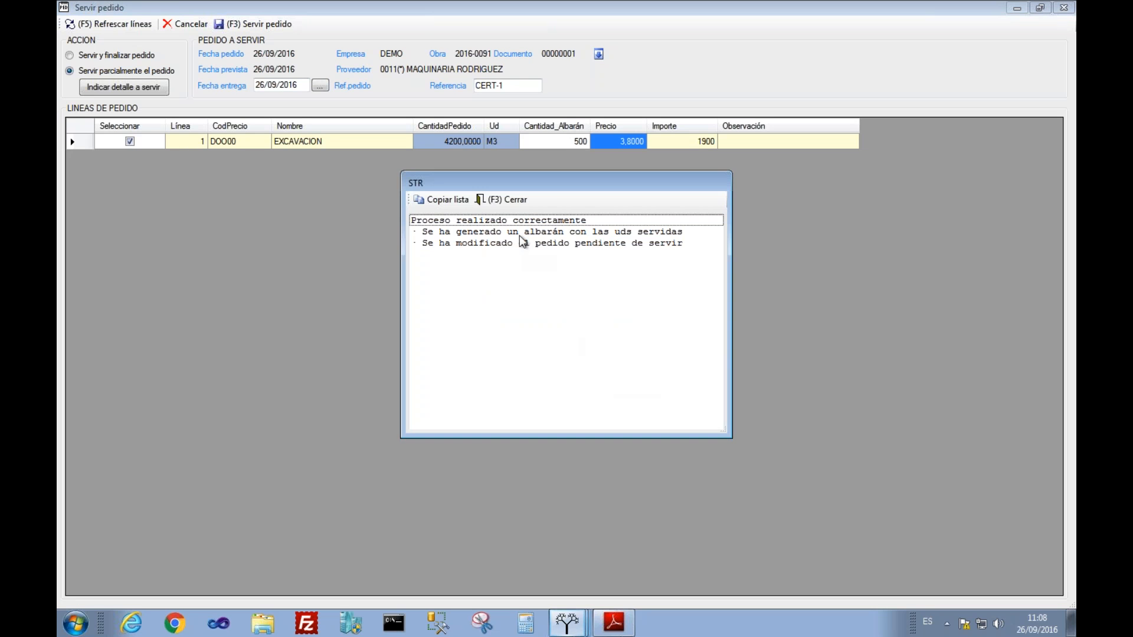
left_click(484, 200)
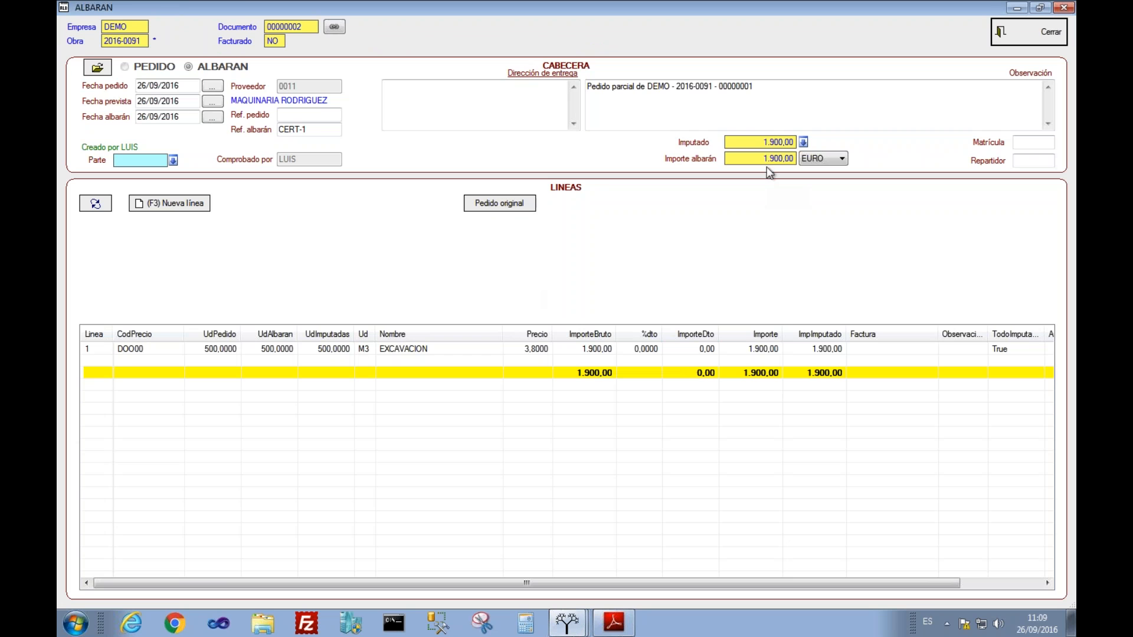
left_click(1021, 34)
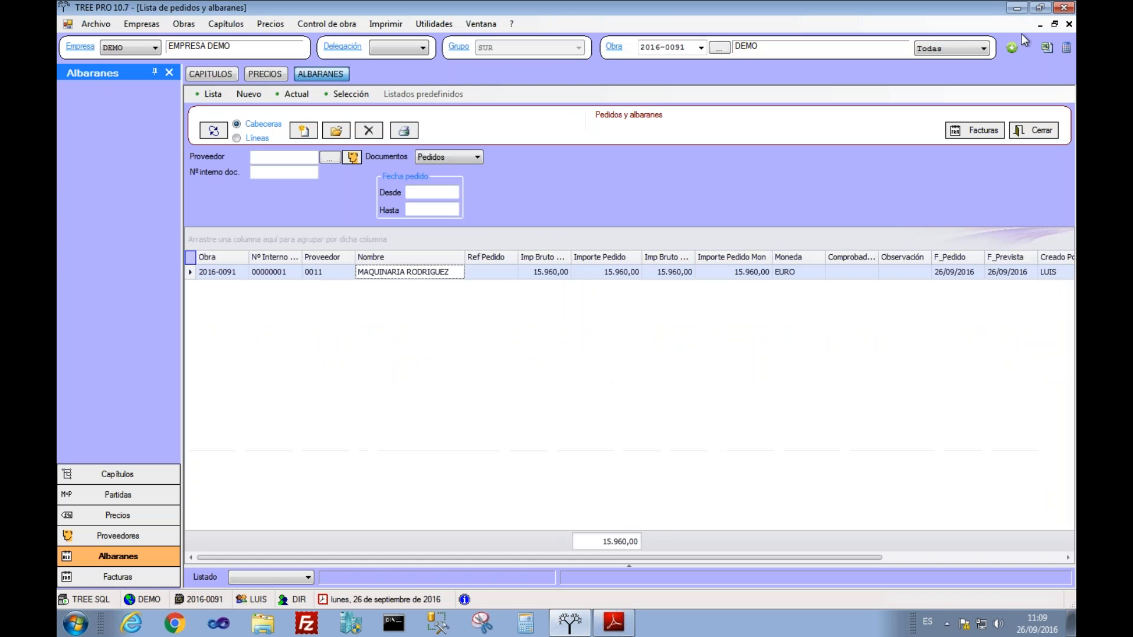
Step: Refresh the orders list to 14.060,00 pending and check EXCAVACION's new 1.900,00 cost
left_click(211, 132)
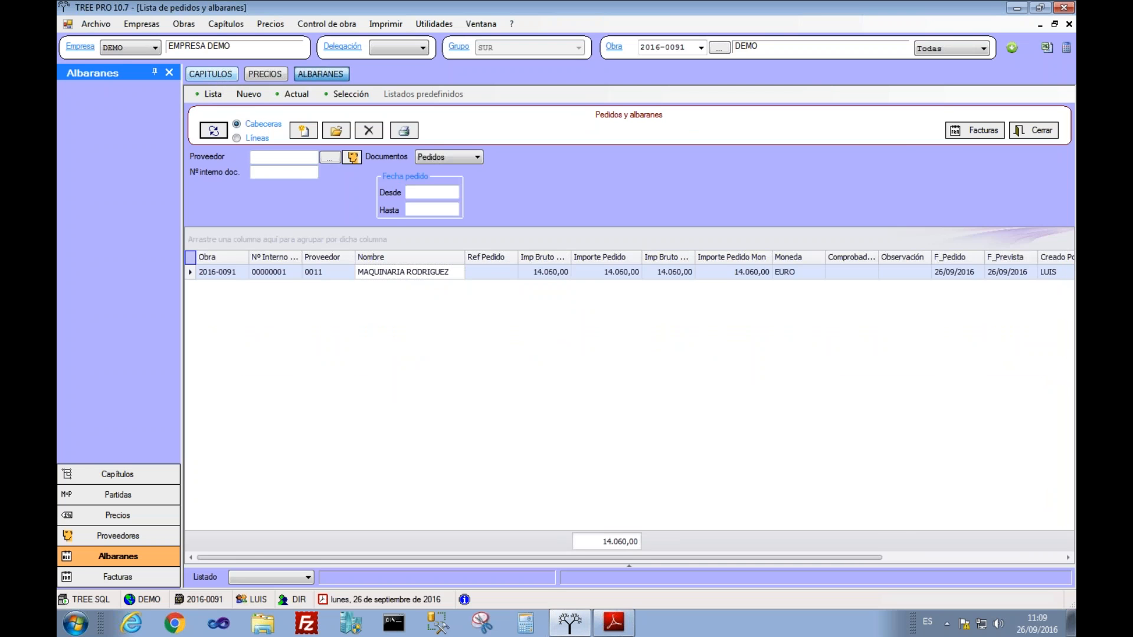
left_click(216, 75)
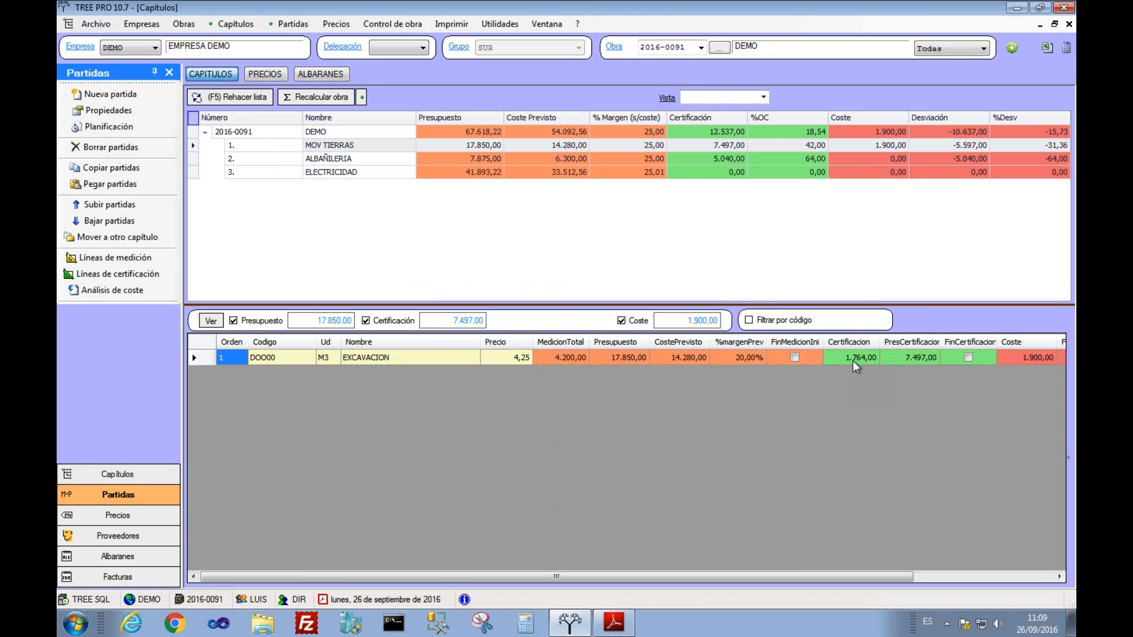
left_click(1015, 359)
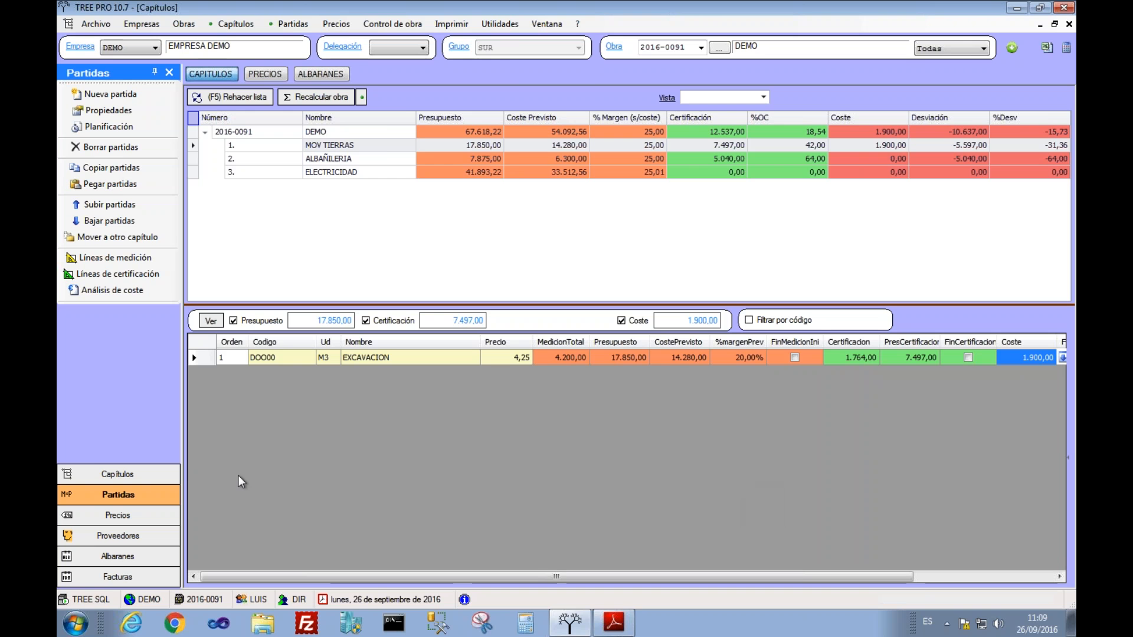
left_click(398, 24)
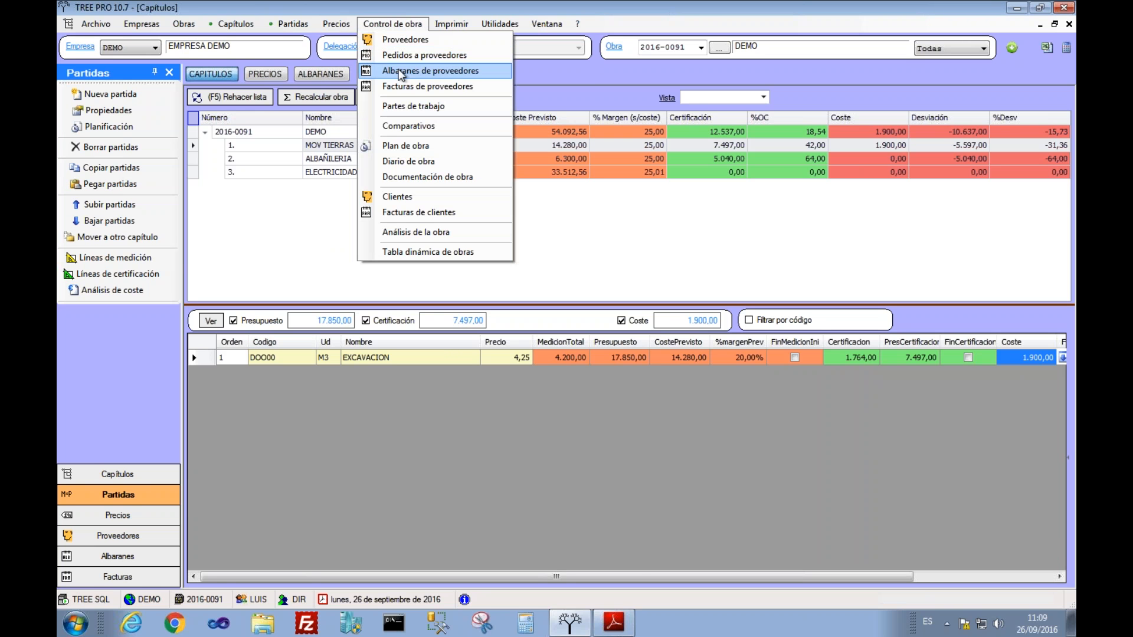
Step: Start a partial service of the remaining excavation order with reference CERT-2
left_click(321, 75)
right_click(407, 267)
left_click(440, 328)
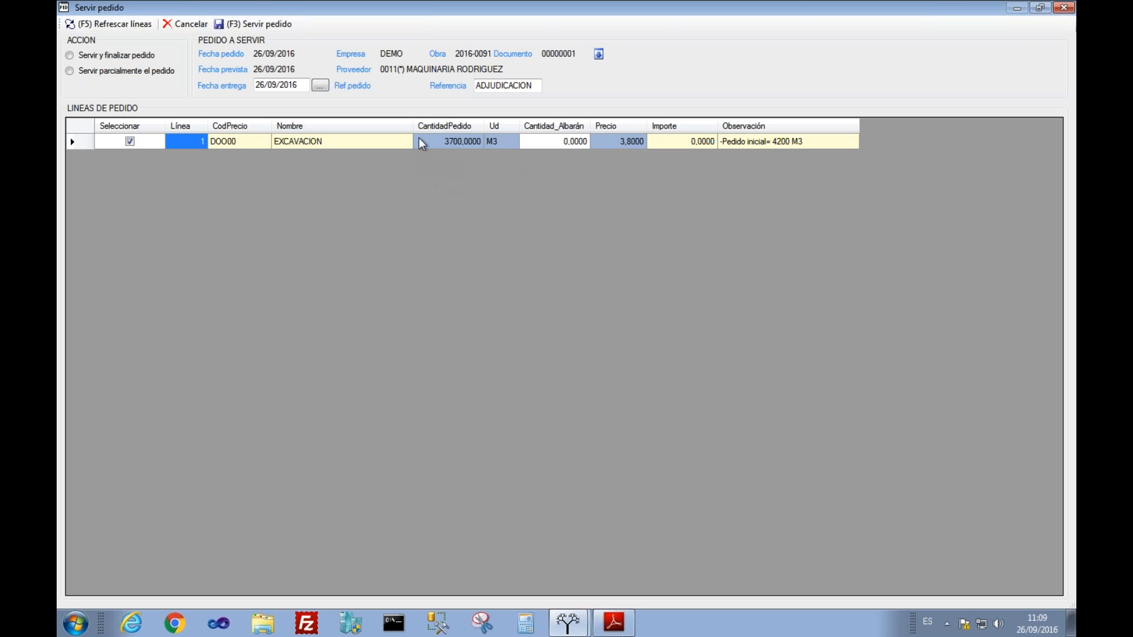
left_click(109, 73)
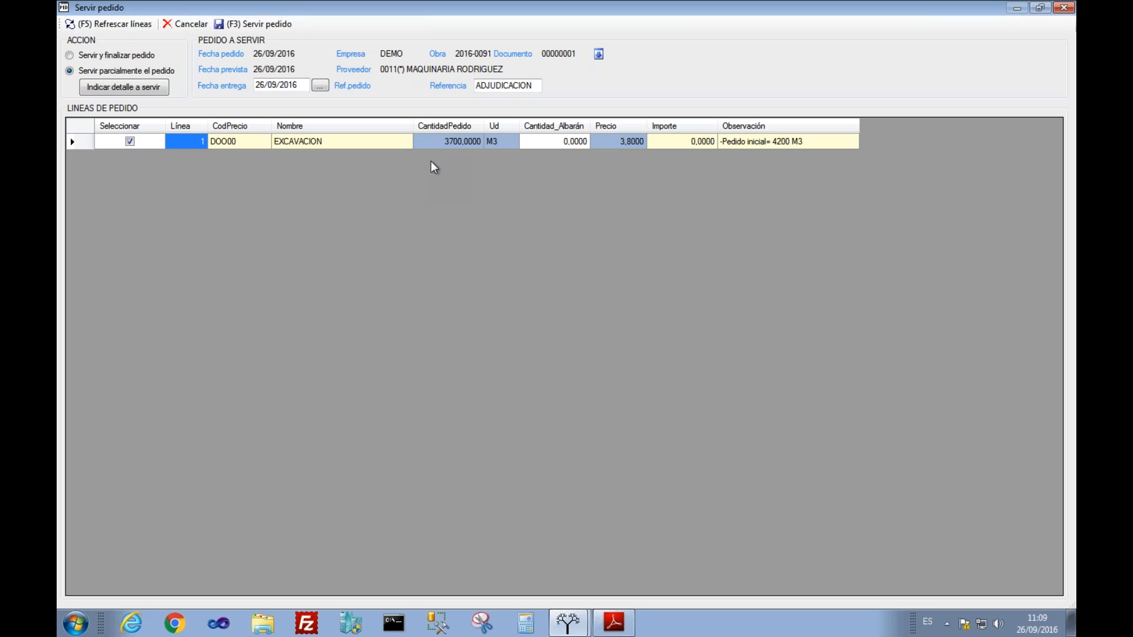
double_click(536, 88)
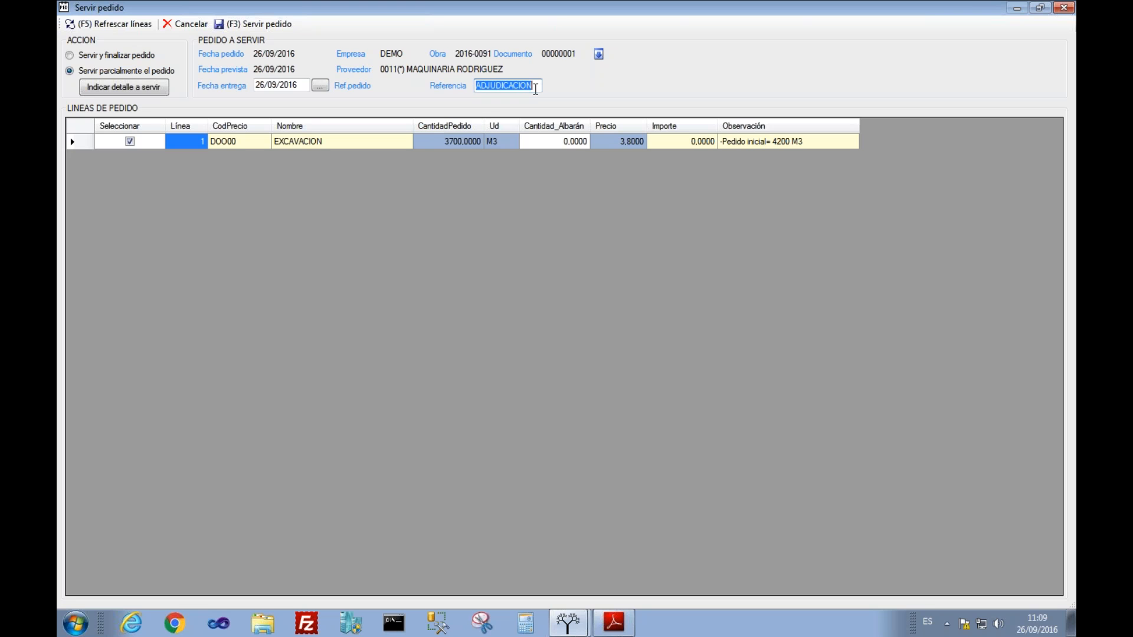
type("CERT-2")
Step: Serve 300 M3 for 1.140,00, review the EXCAVACION line, and close the delivery note
left_click(531, 147)
key("BackSpace")
type("300")
key("Tab")
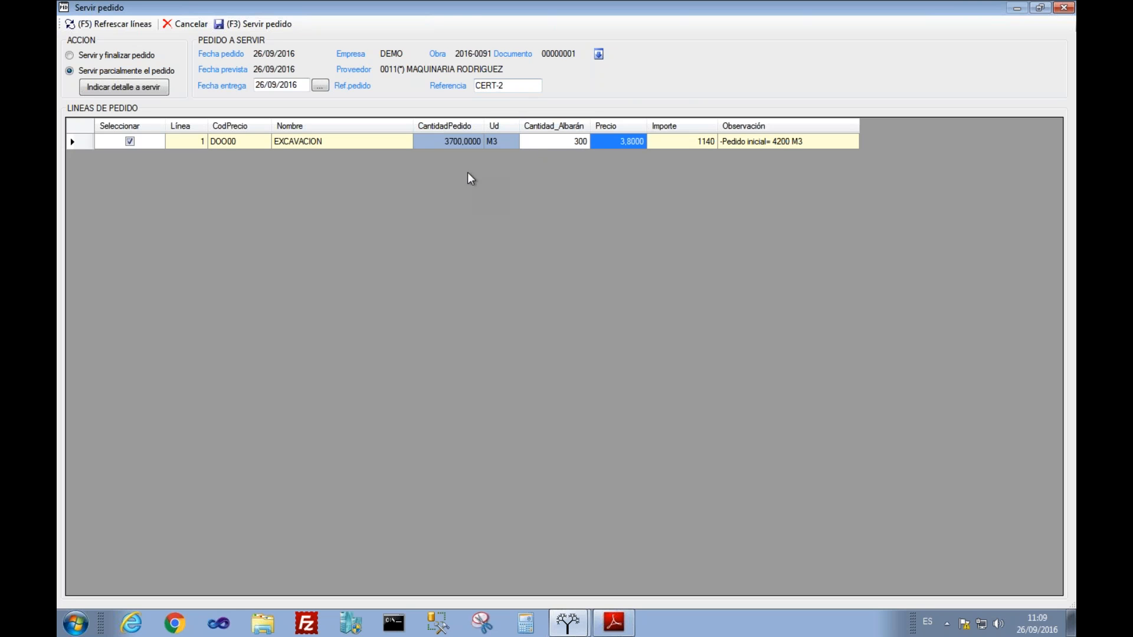
left_click(260, 23)
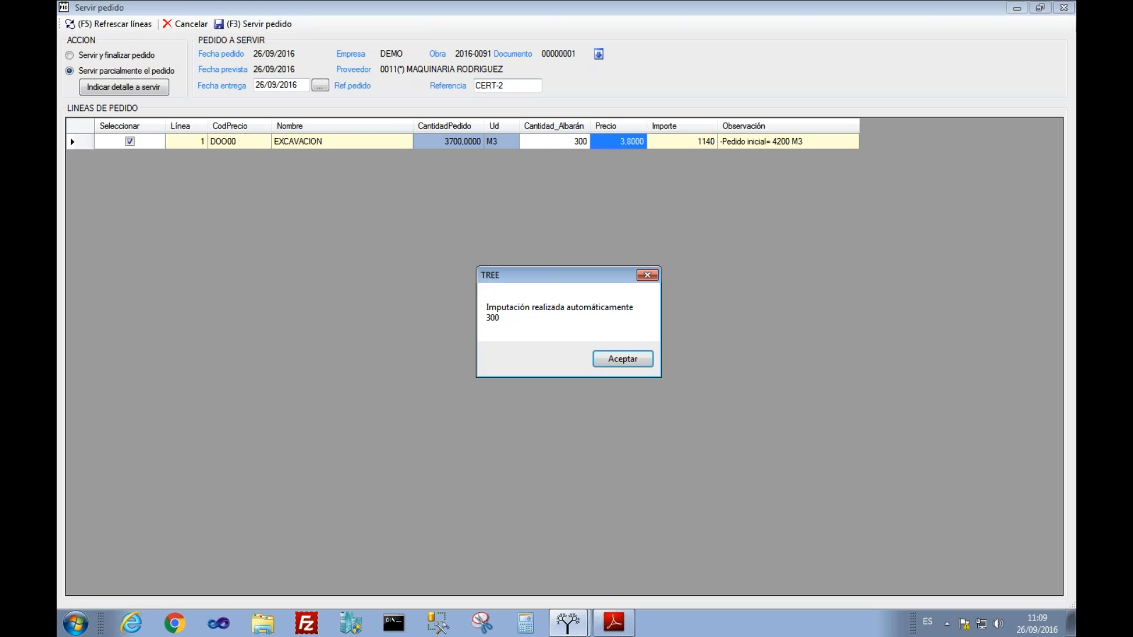
left_click(607, 359)
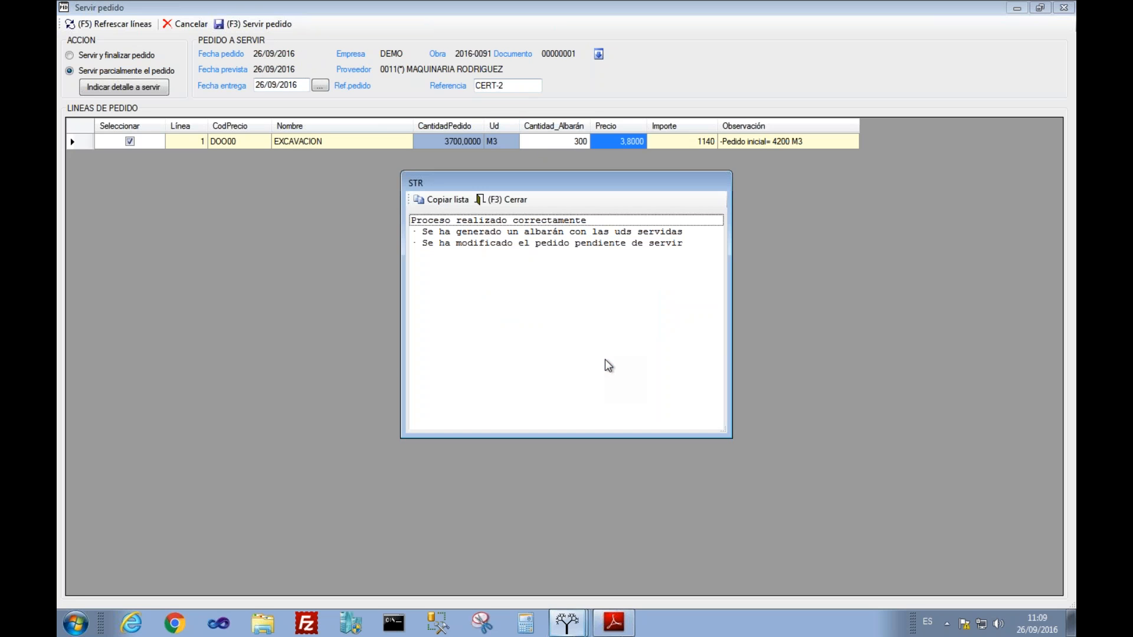
left_click(504, 199)
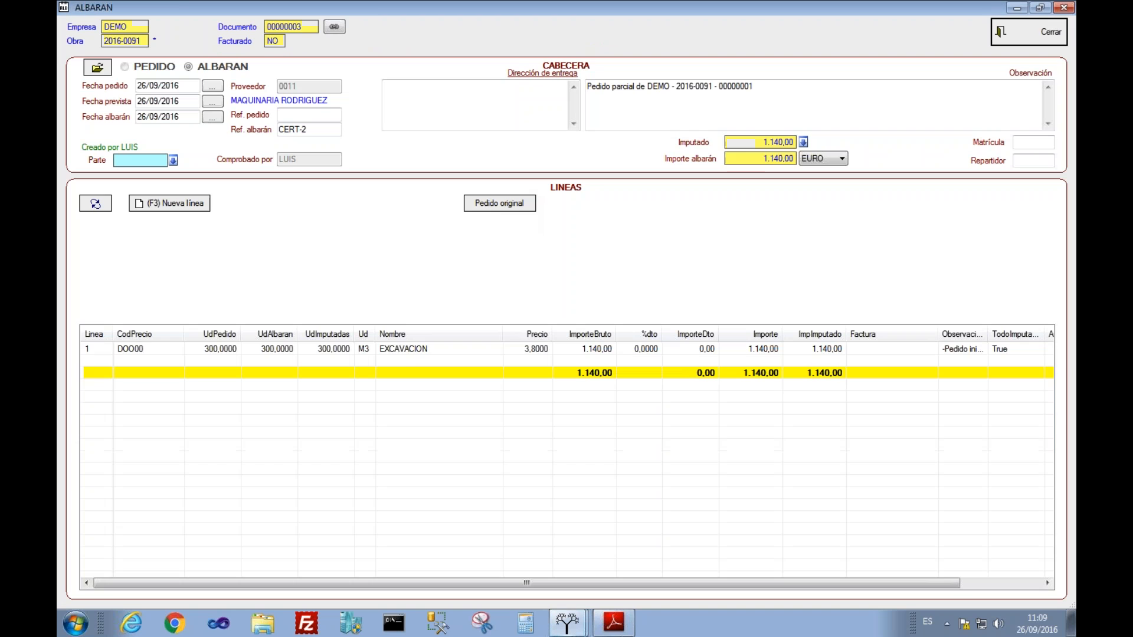
left_click(386, 349)
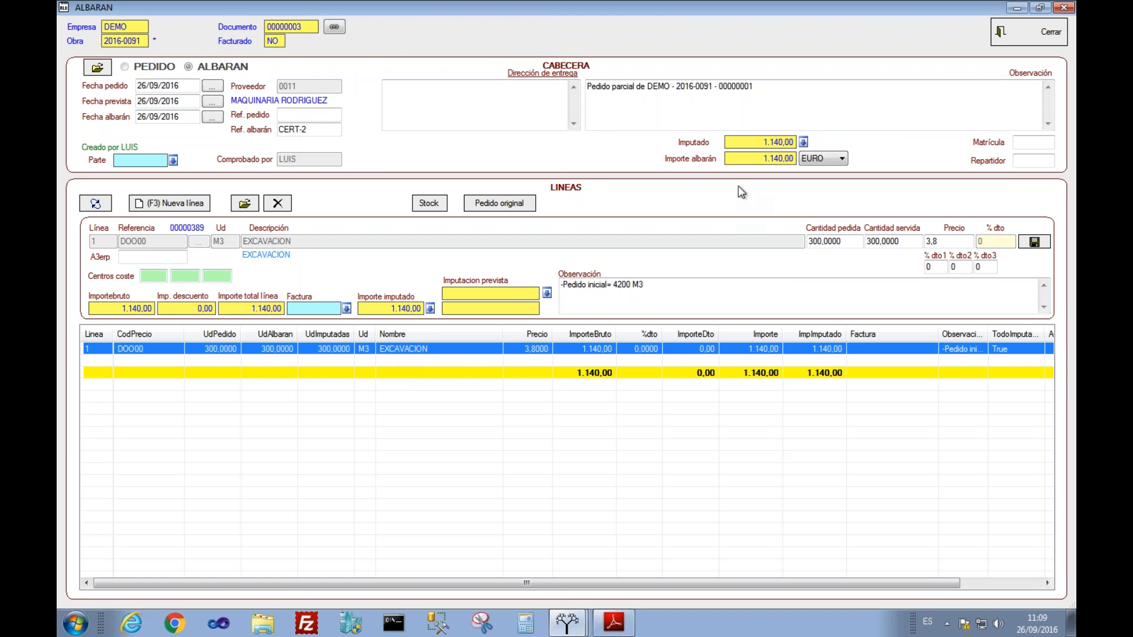
left_click(1022, 28)
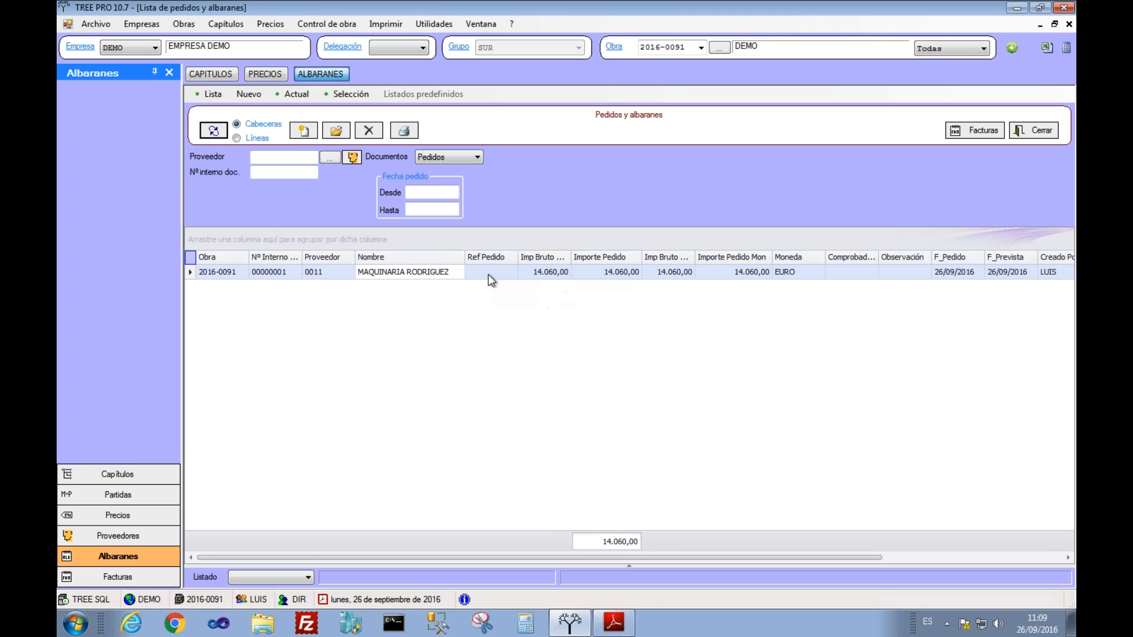
Step: Refresh orders, rebuild the chapter list, and select EXCAVACION's 3.040,00 cost under MOV TIERRAS
left_click(213, 130)
left_click(211, 75)
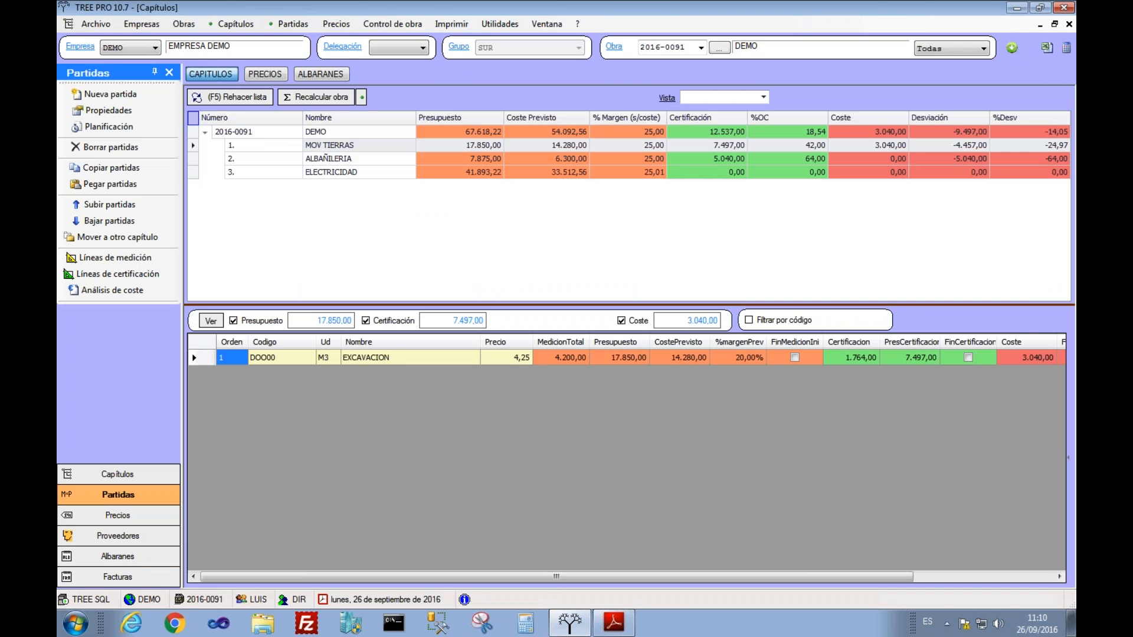
left_click(230, 96)
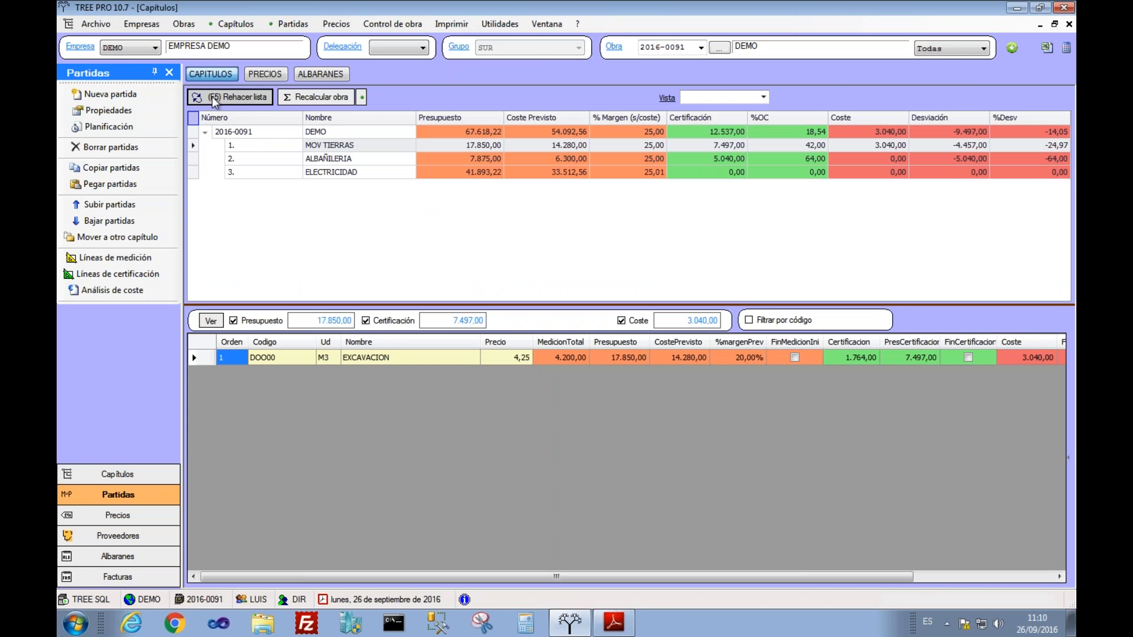
left_click(870, 130)
key("Down")
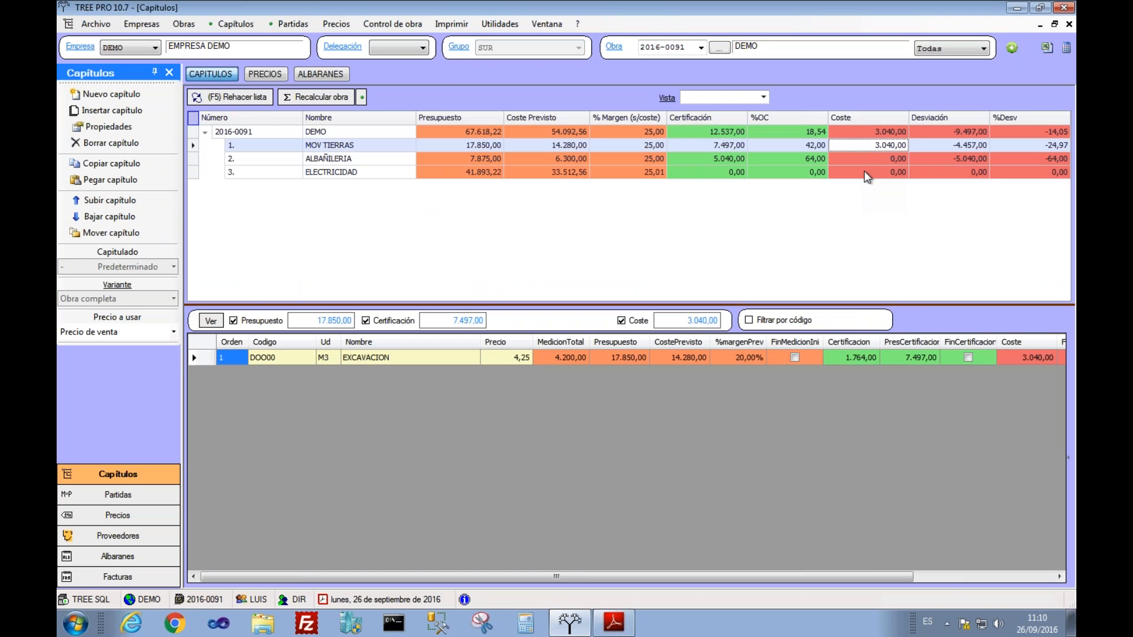
left_click(1025, 363)
left_click(1062, 357)
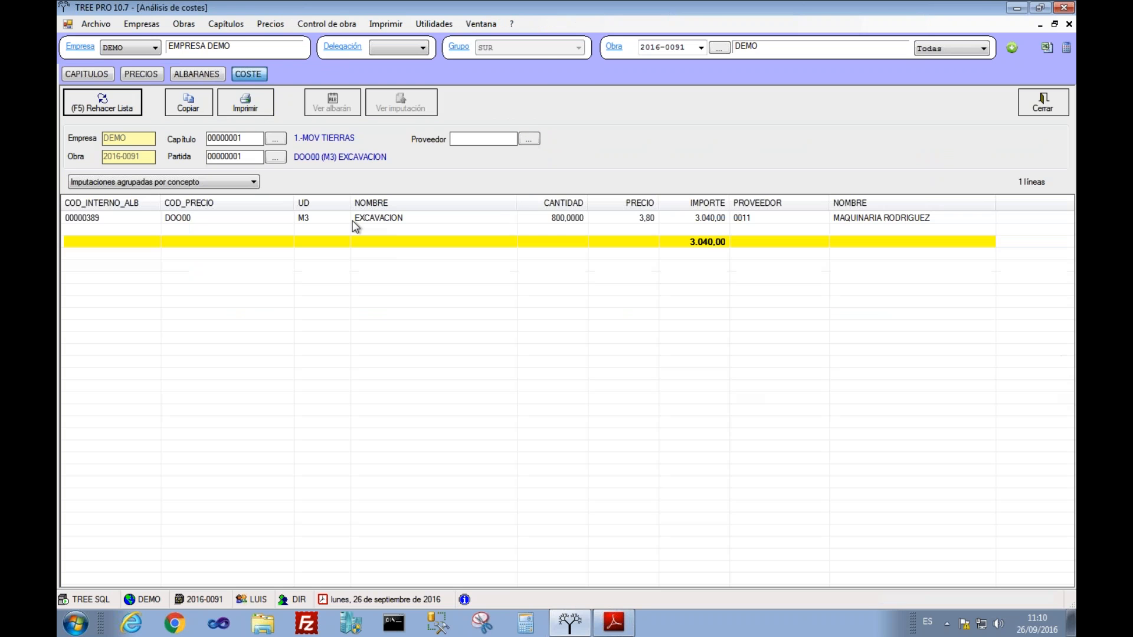
left_click(531, 219)
left_click(1030, 104)
left_click(450, 357)
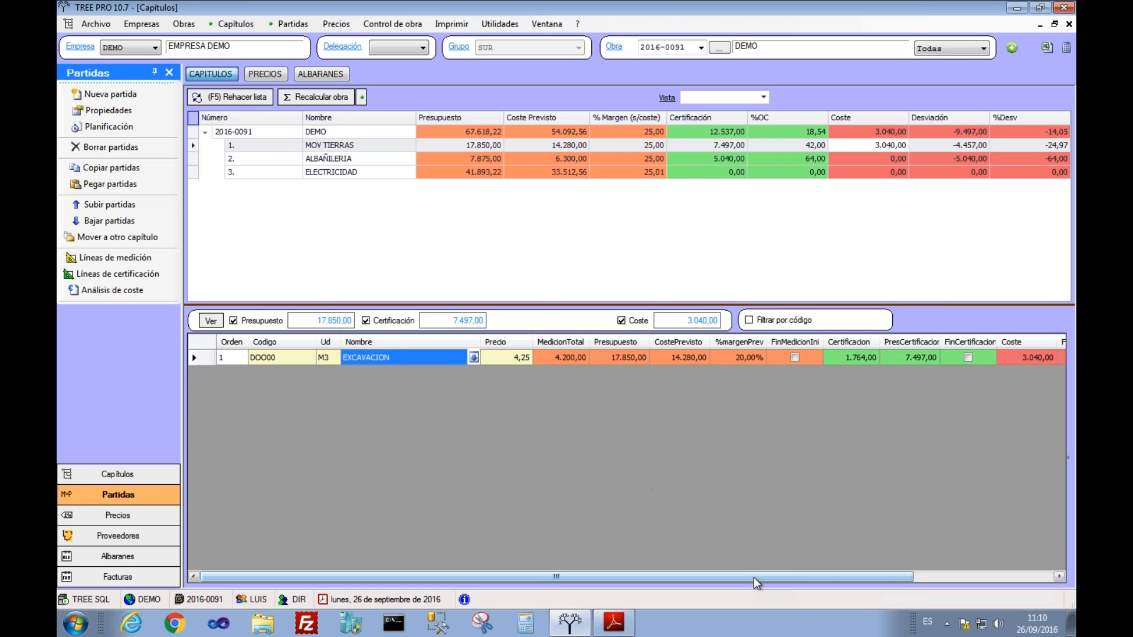
Step: Check EXCAVACION's awarded amount and cost, then show chapter ALBAÑILERIA's uncosted tiling item
left_click_drag(838, 576, 979, 571)
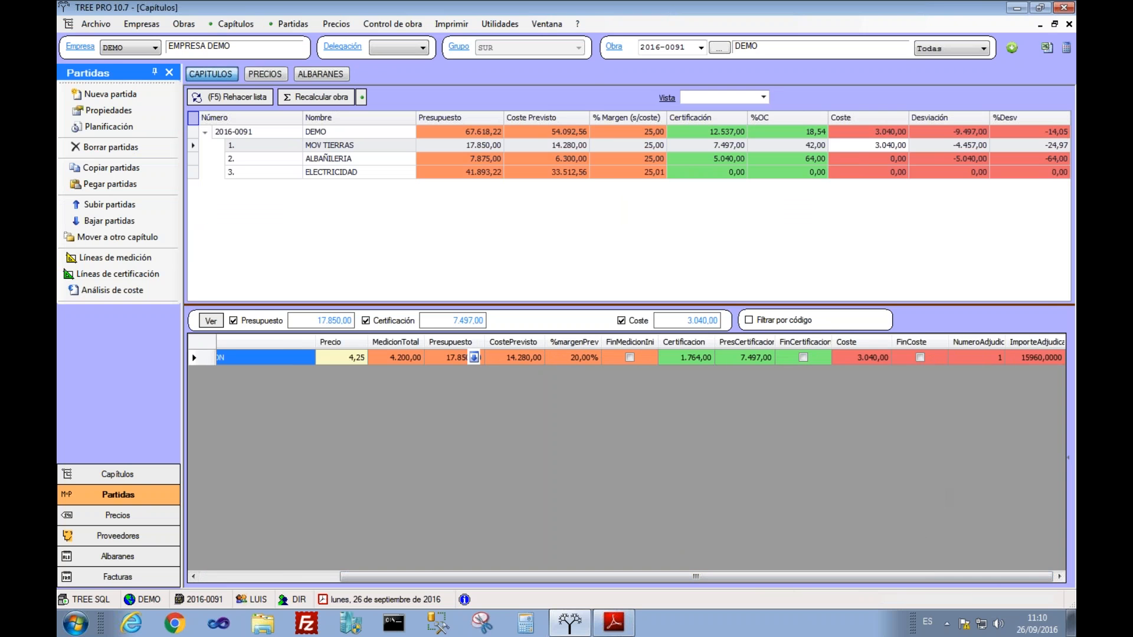
left_click(1030, 358)
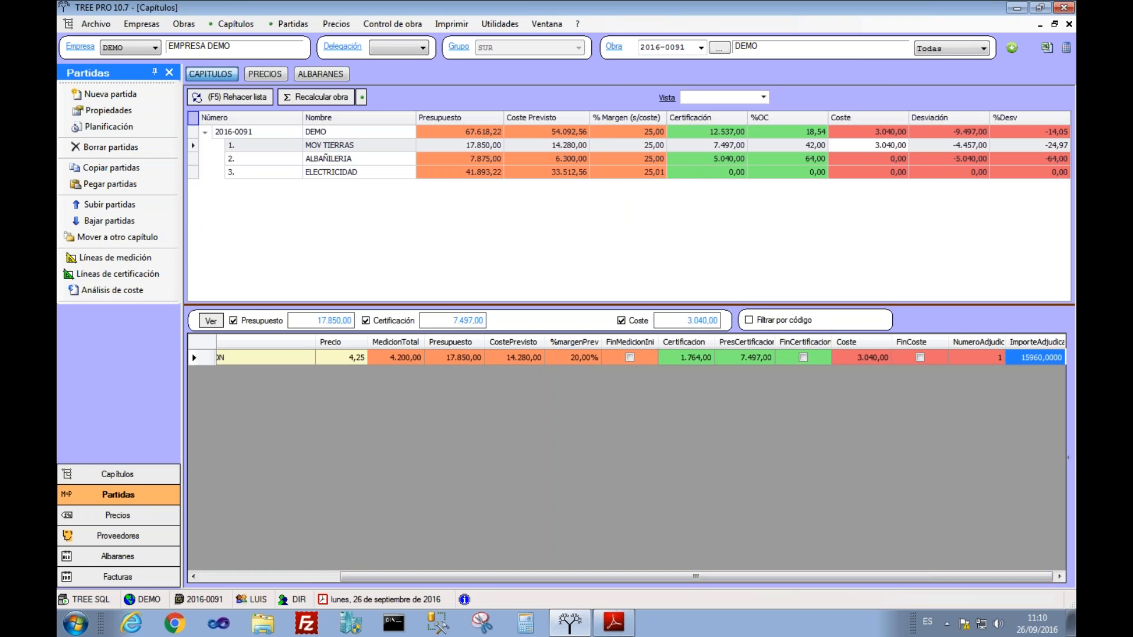
left_click(838, 360)
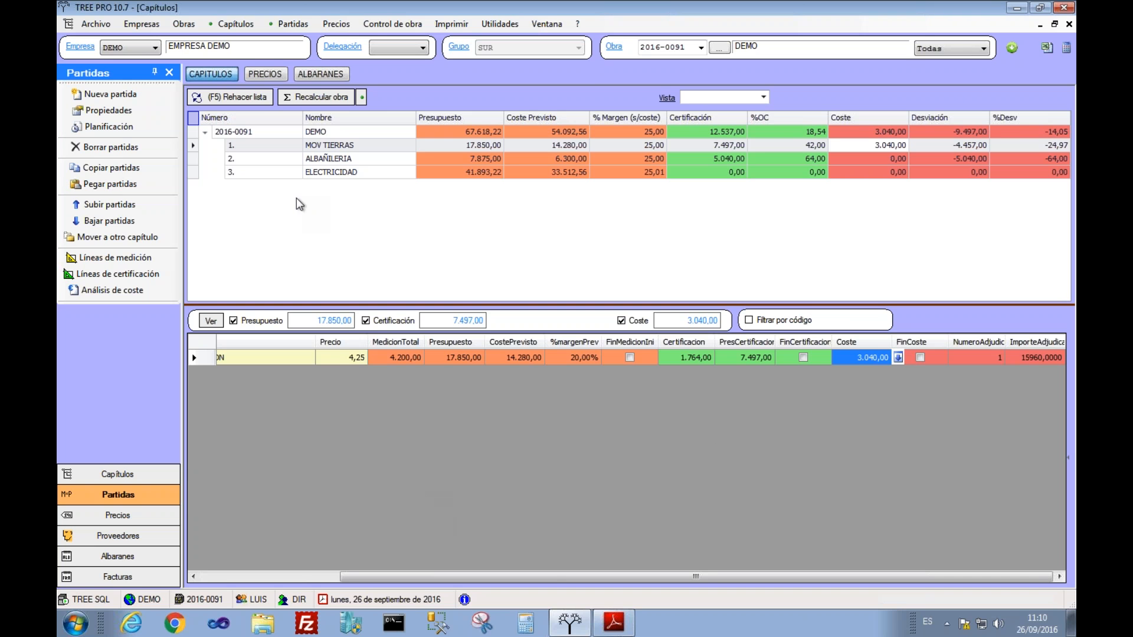
left_click(303, 163)
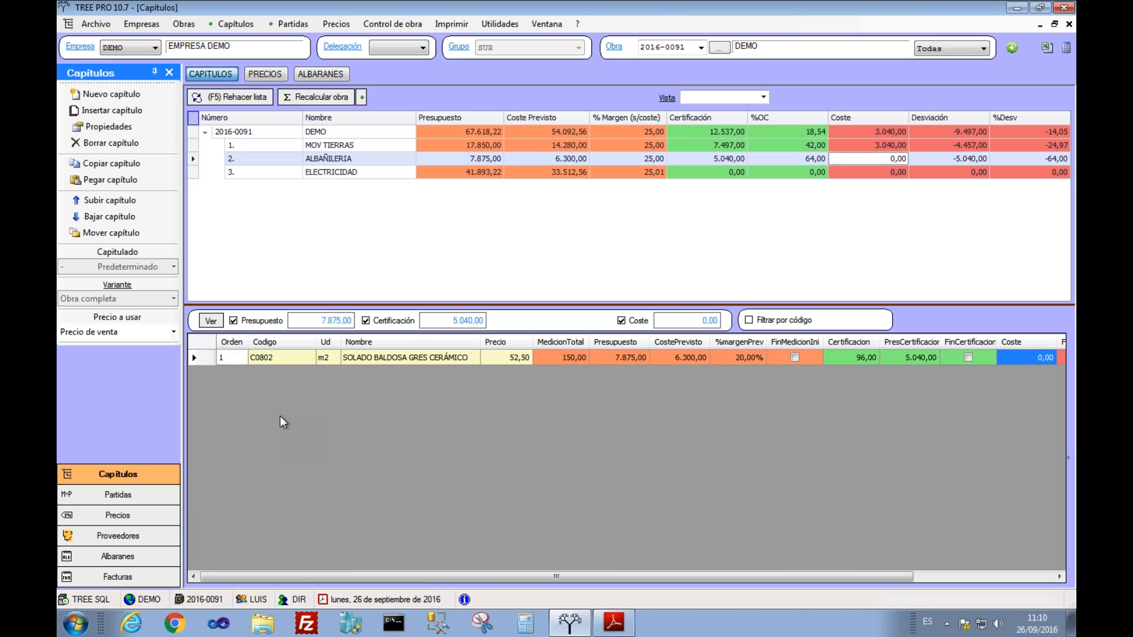
Step: Select the SOLADO BALDOSA GRES CERÁMICO item, then open the orders list's document-type choices
left_click(313, 359)
left_click(344, 359)
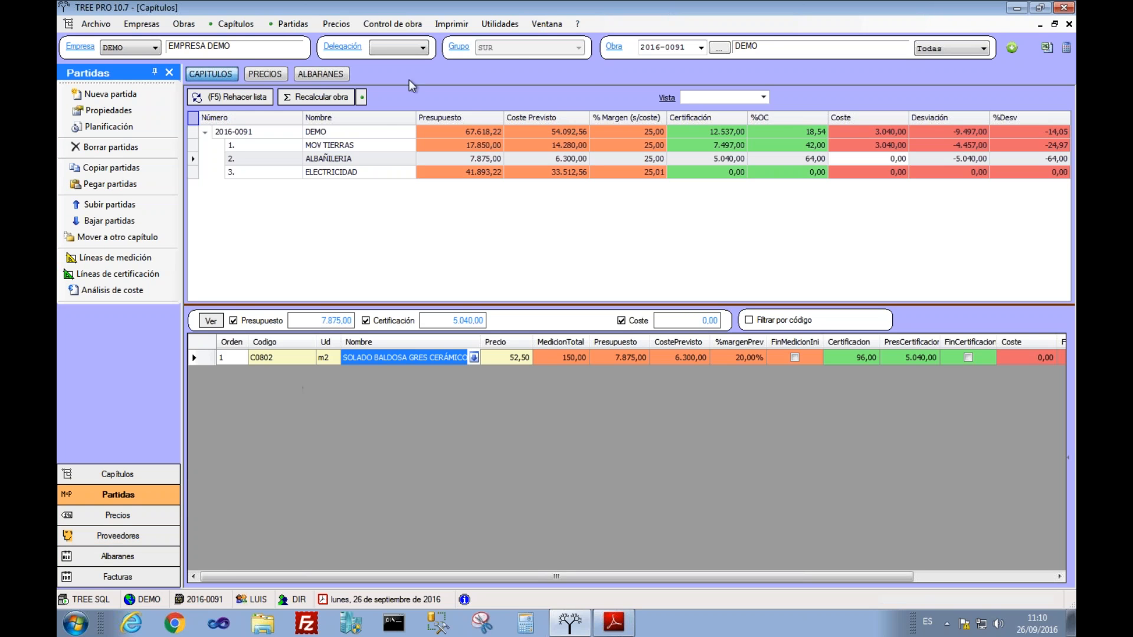
left_click(399, 25)
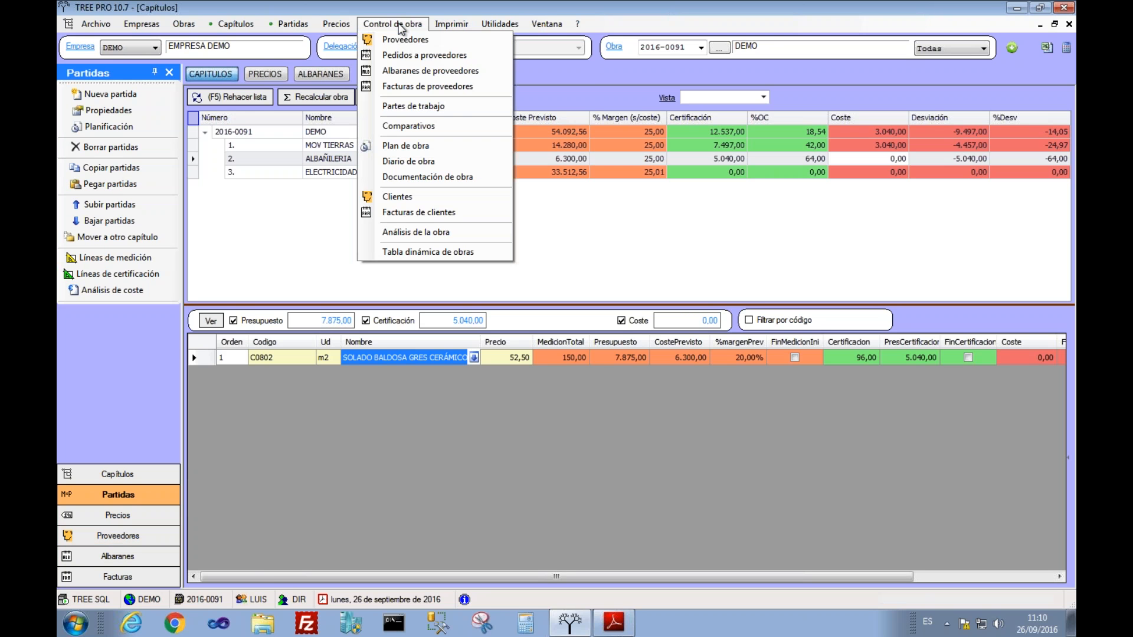
left_click(318, 75)
left_click(420, 156)
Step: List delivery notes and start a new one marked invoiced on 26/09/2016
left_click(431, 179)
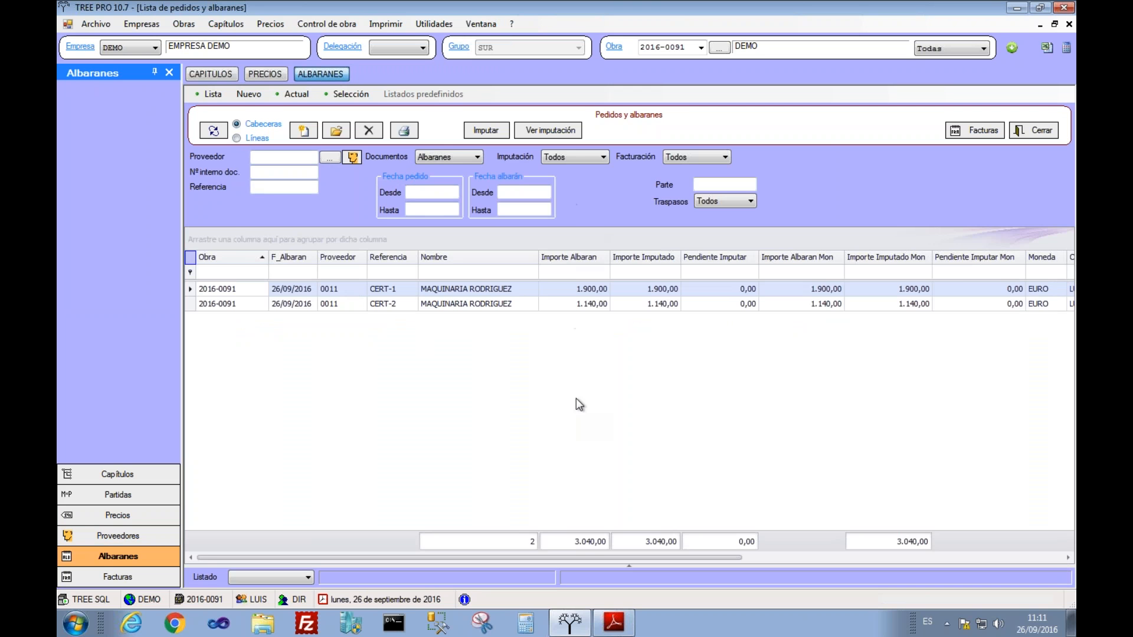
left_click(303, 130)
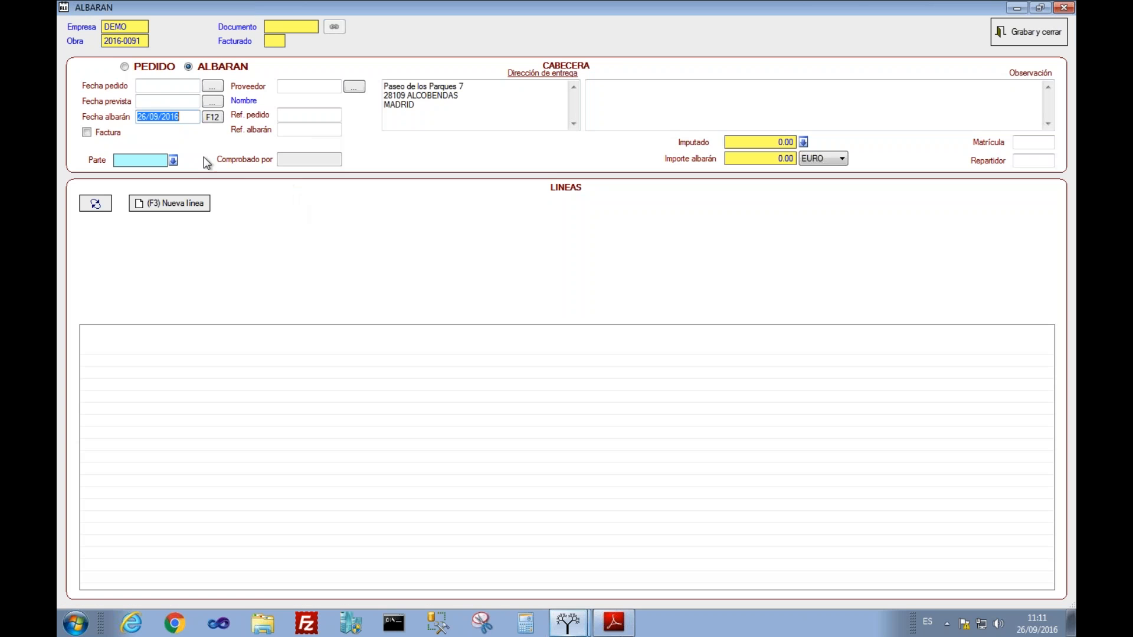
left_click(109, 133)
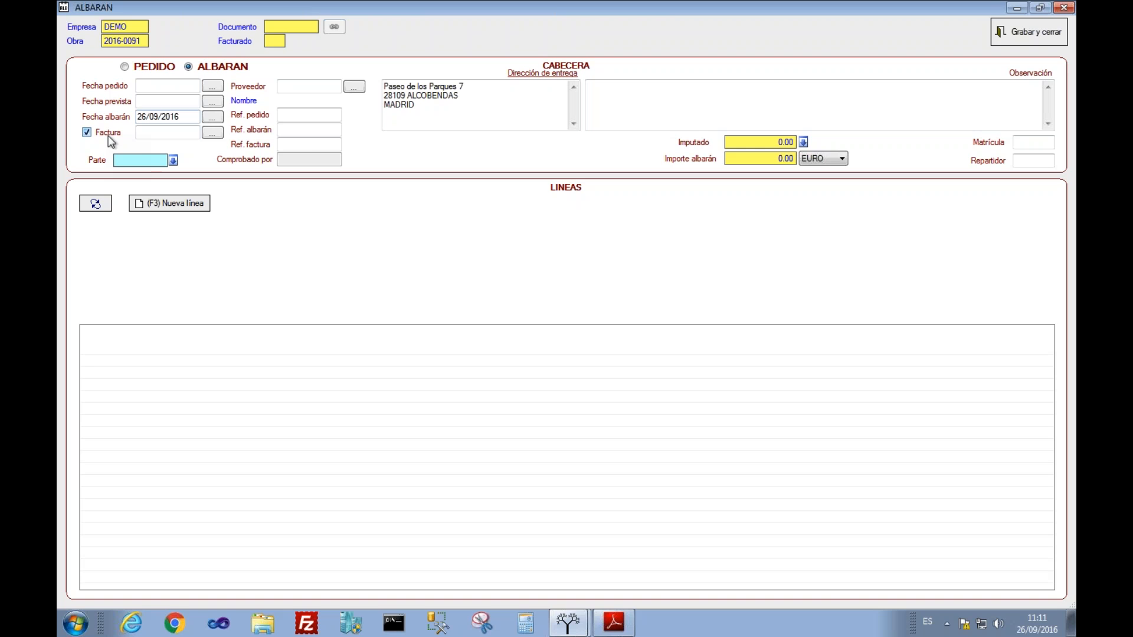
left_click(220, 140)
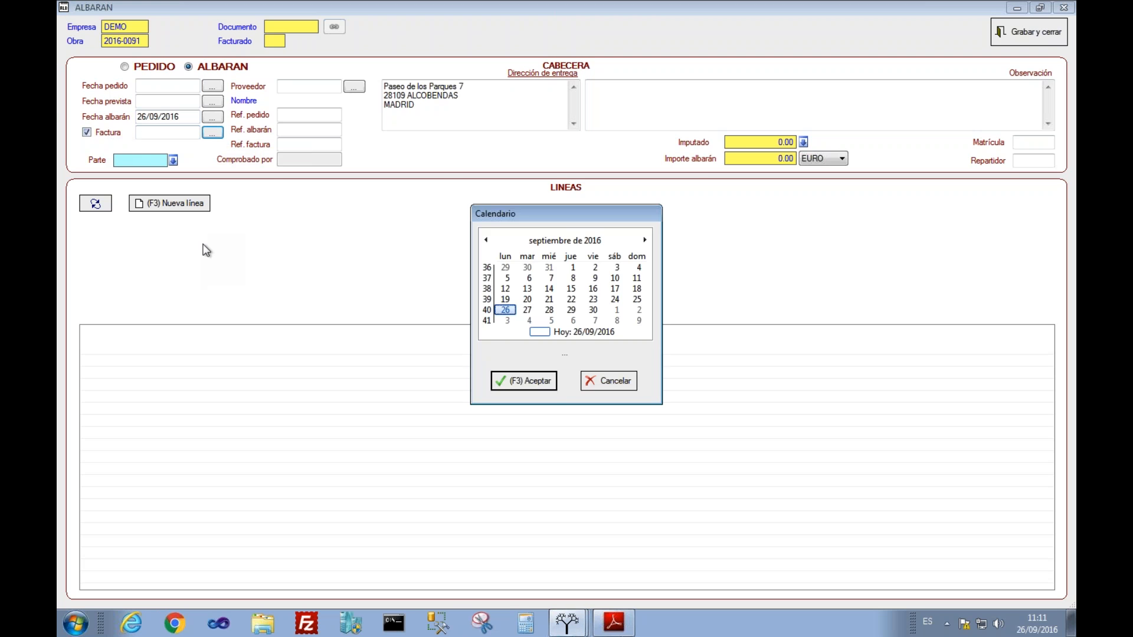
key("Return")
Step: Assign supplier 0003 MATERIALES DE CONSTRUCCIÓN 11 and add a blank delivery-note line
left_click(353, 88)
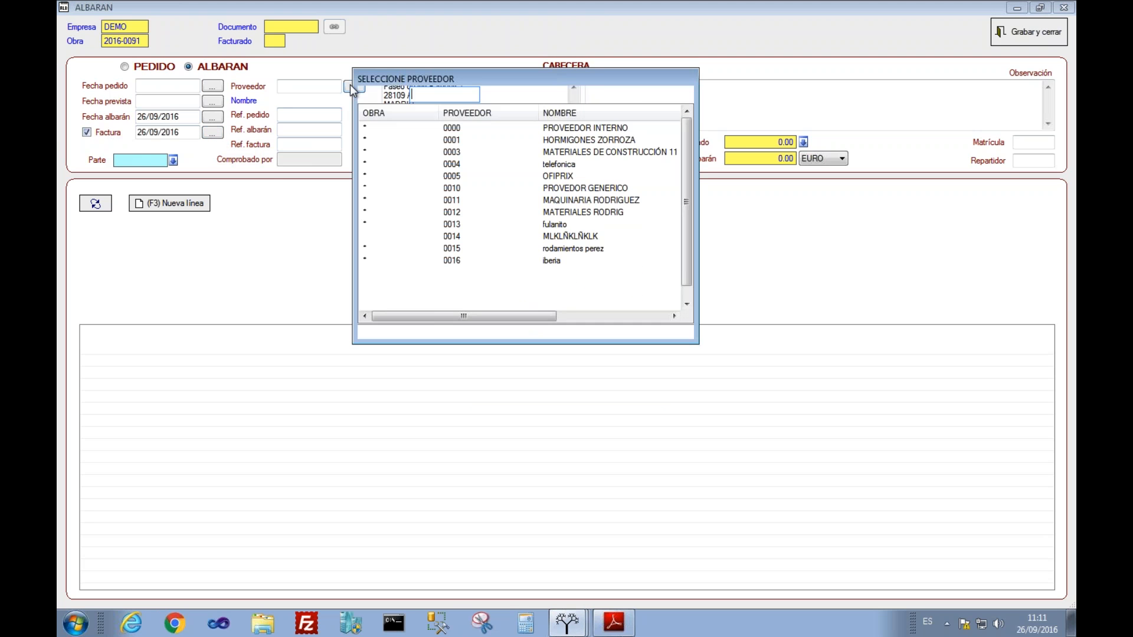
left_click(482, 209)
key("Up")
key("Up")
key("Up")
key("Up")
key("Up")
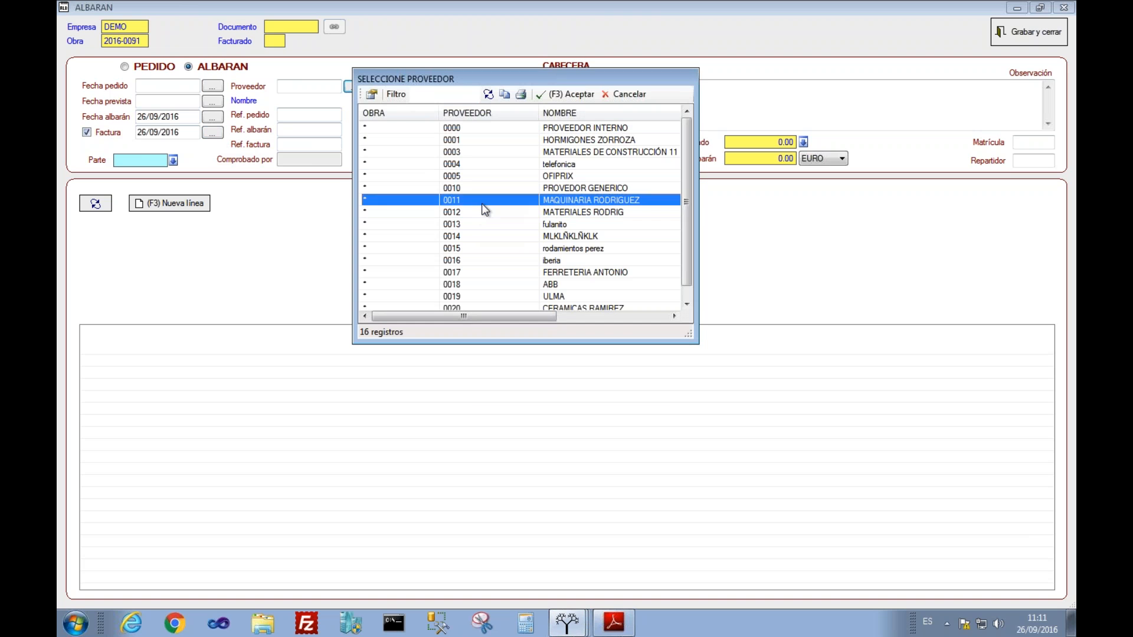
key("Return")
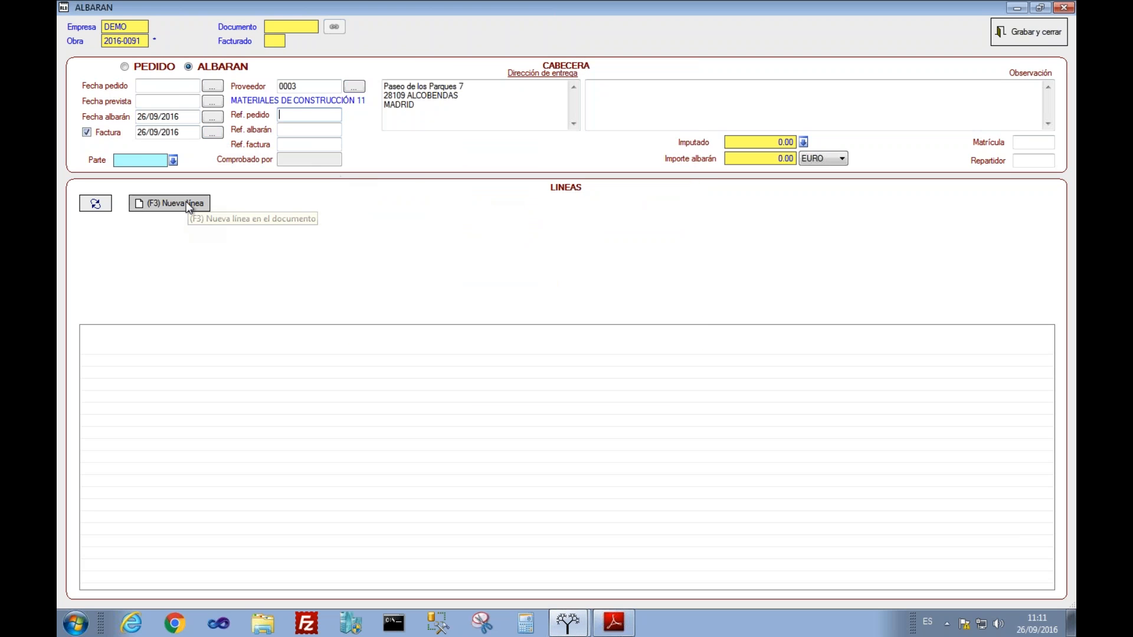
left_click(185, 202)
left_click(199, 242)
left_click(475, 273)
scroll(475, 273, "down", 2)
scroll(475, 272, "up", 3)
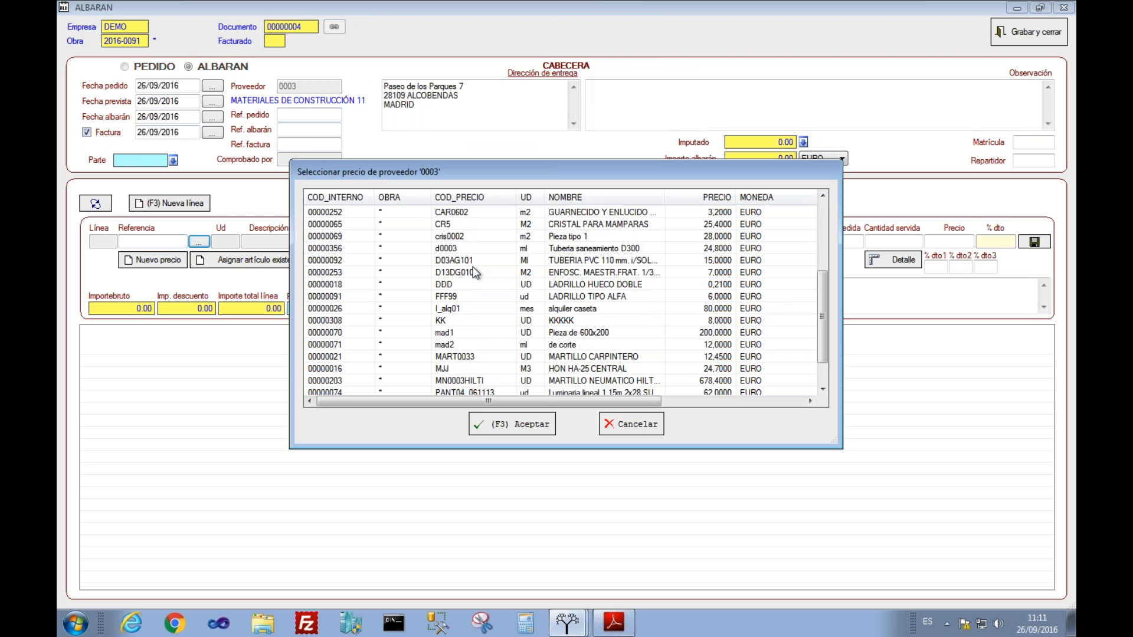
left_click(546, 239)
key("Down")
key("Down")
key("Down")
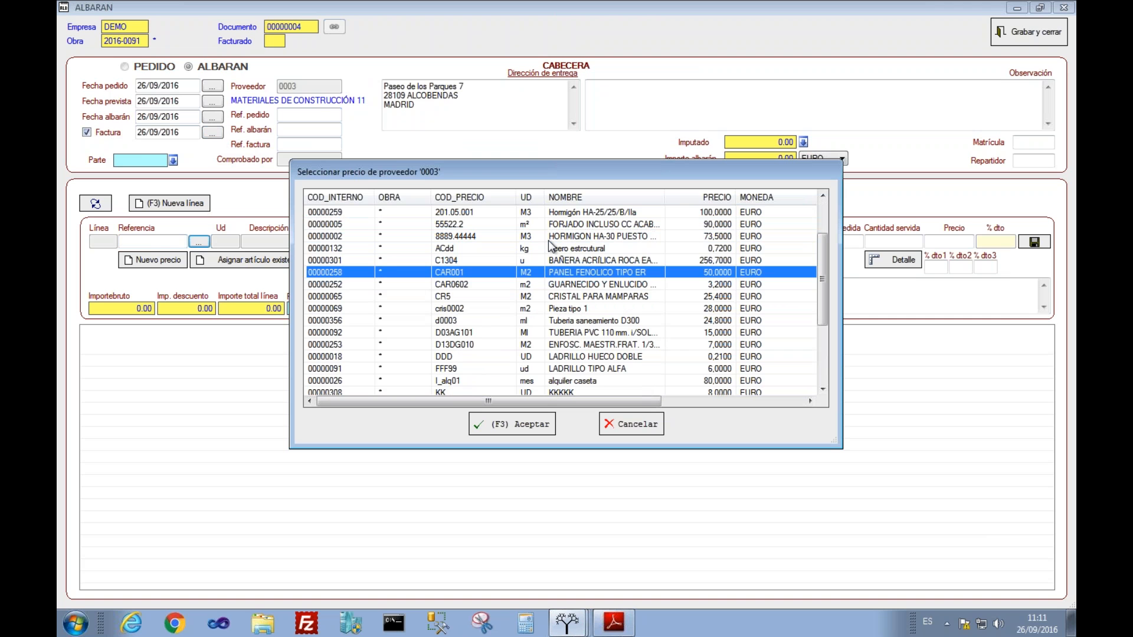
key("Down")
key("Down")
key("Down")
key("Down")
key("Down")
key("Down")
key("Down")
key("Down")
key("Down")
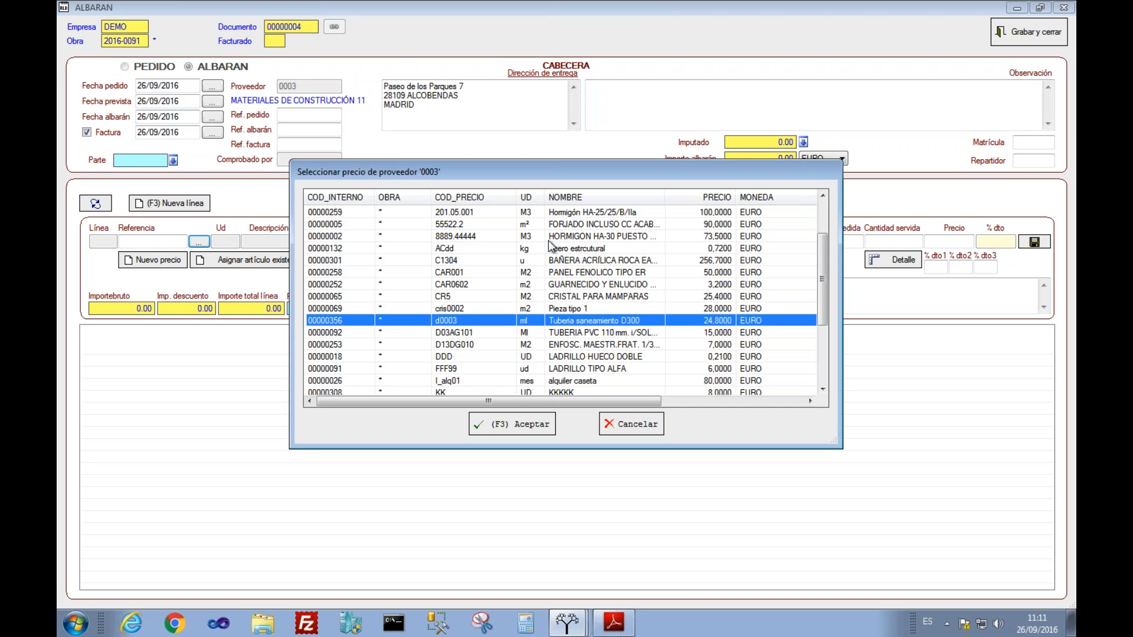
left_click(517, 344)
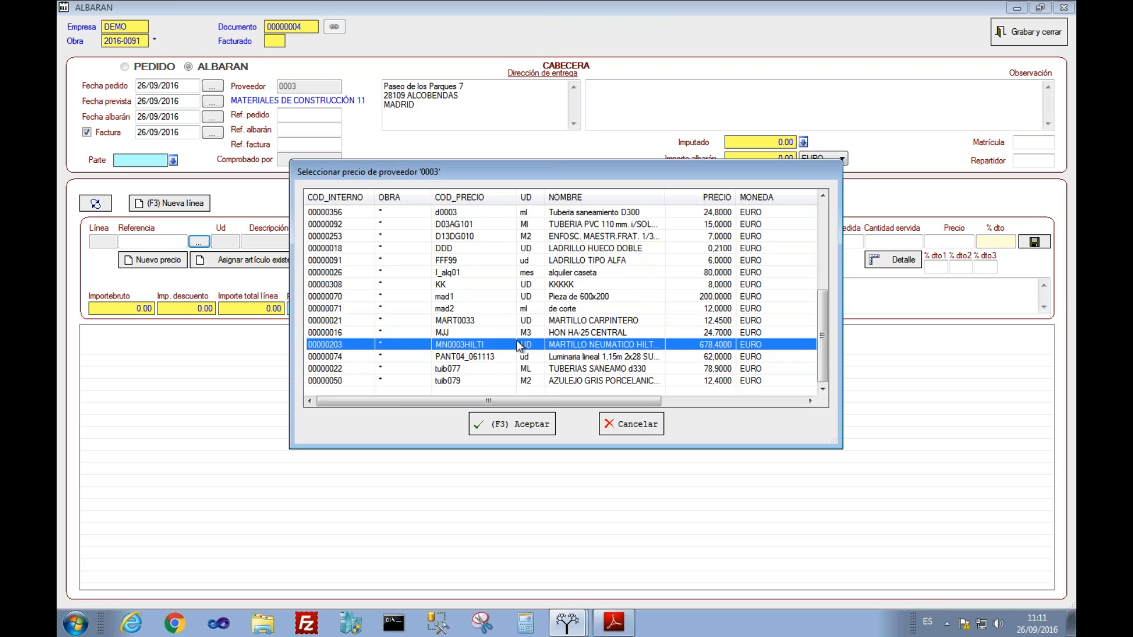
left_click(631, 423)
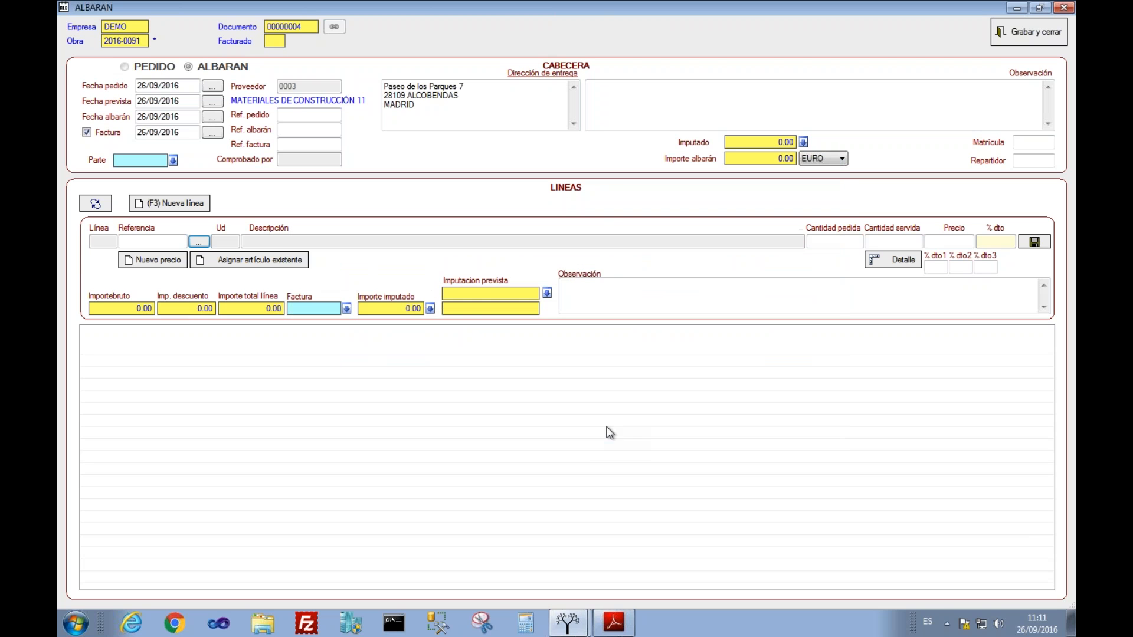
Step: Create supplier price GRES01, 'GRES TIPO XXX', unit M2 at price 34, and save it
left_click(141, 260)
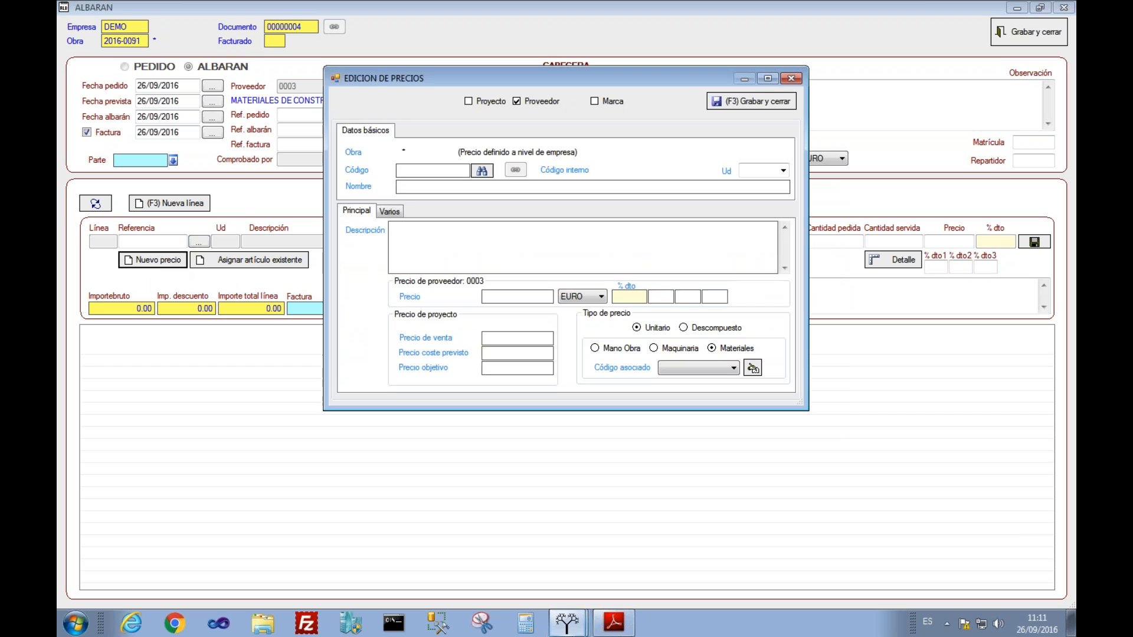
type("GRES01")
left_click(756, 169)
type("M2")
key("Tab")
type("GRES TIPO")
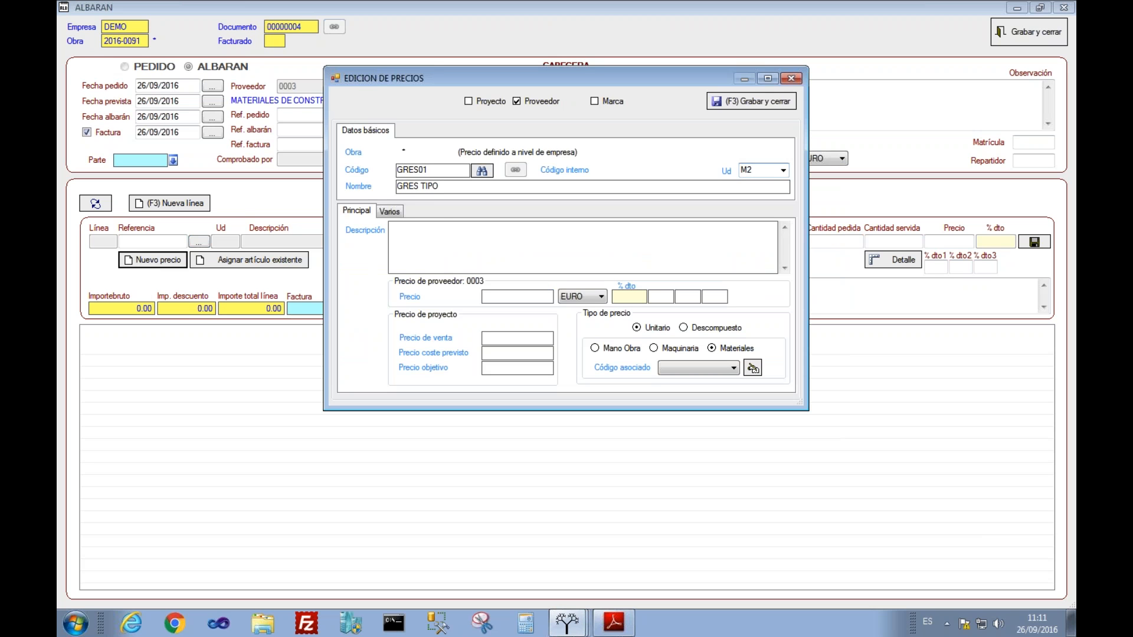
type(" XXX")
key("Tab")
key("Tab")
key("Tab")
type("34,")
key("BackSpace")
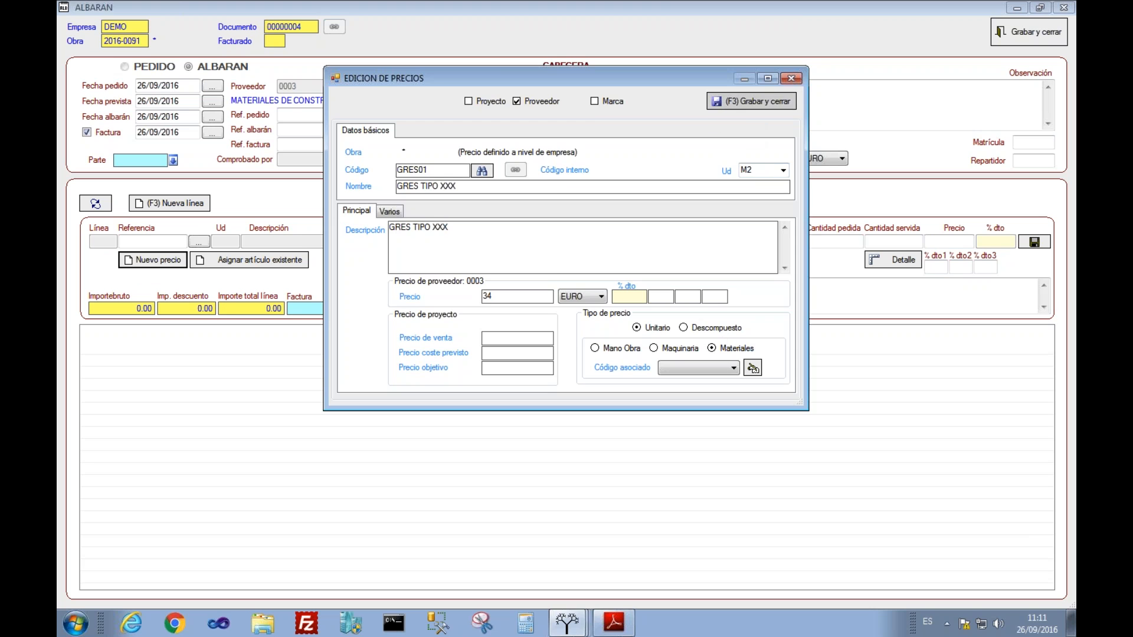
left_click(726, 106)
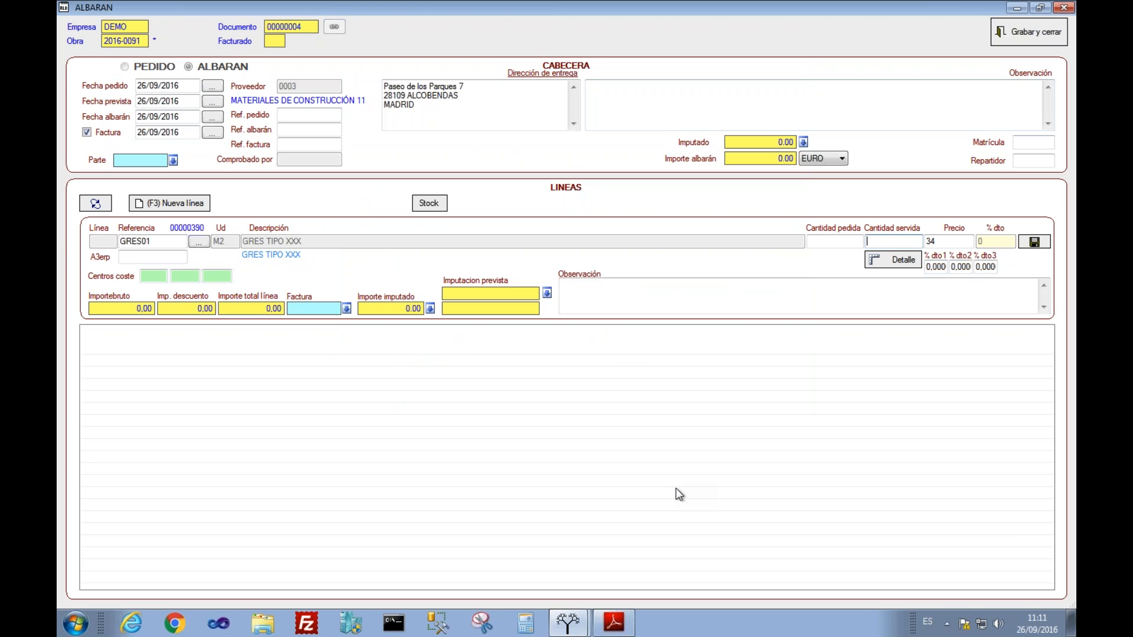
Step: Enter 200 served units on the GRES01 line, save it and save the delivery note
type("200")
left_click(1031, 242)
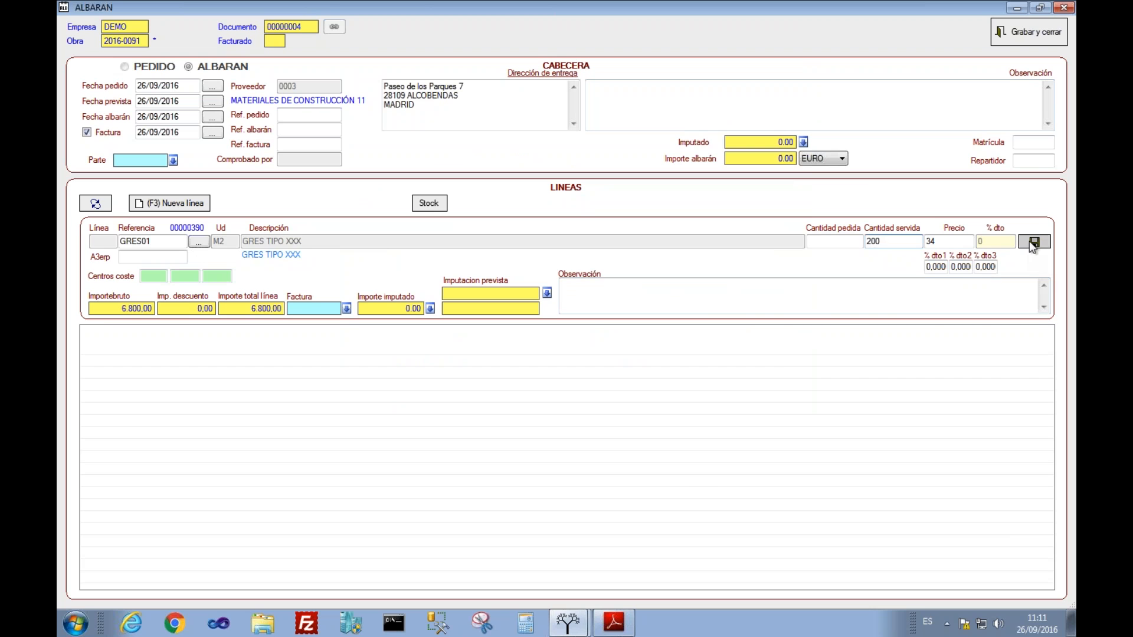
left_click(1018, 30)
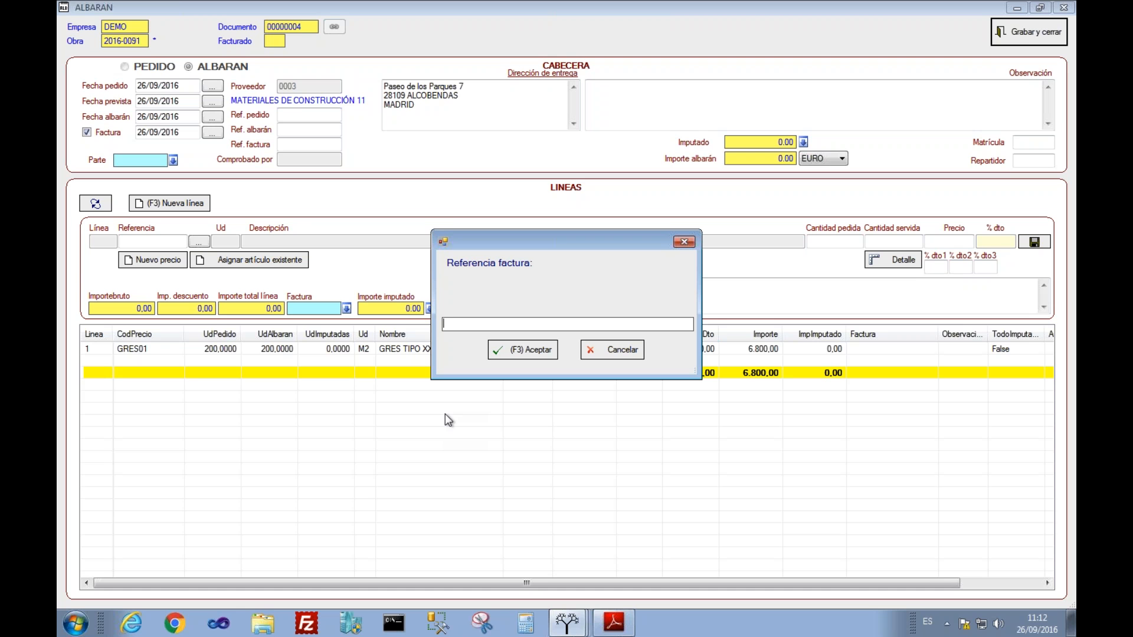
Step: Record supplier invoice reference 3333, save the invoice data and refresh the delivery-note list
type("3333")
left_click(505, 349)
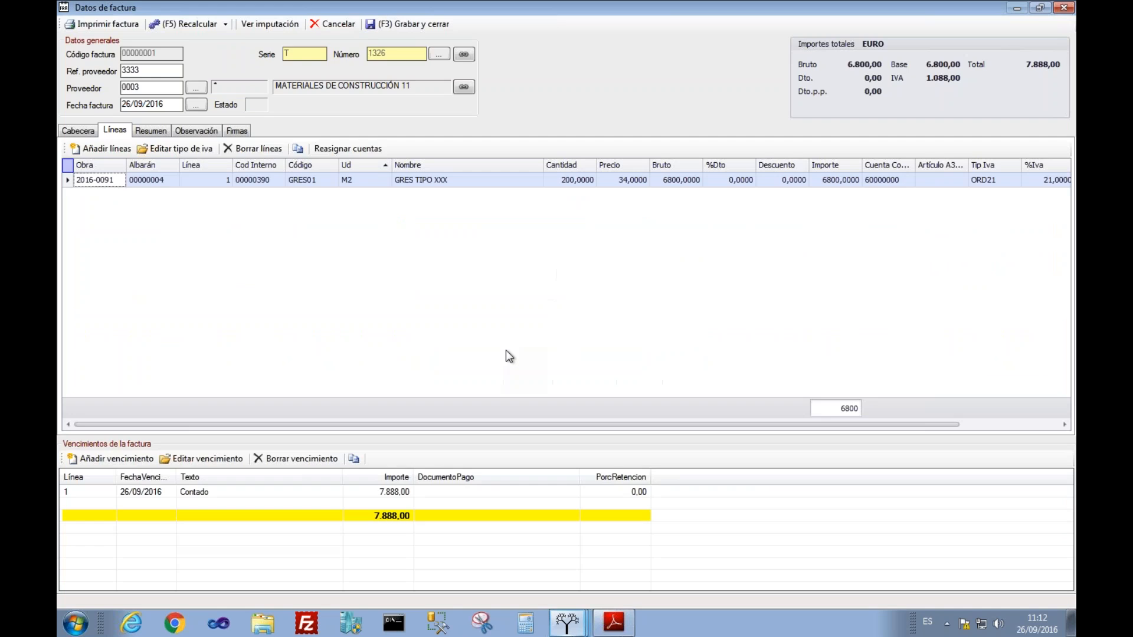
left_click(396, 28)
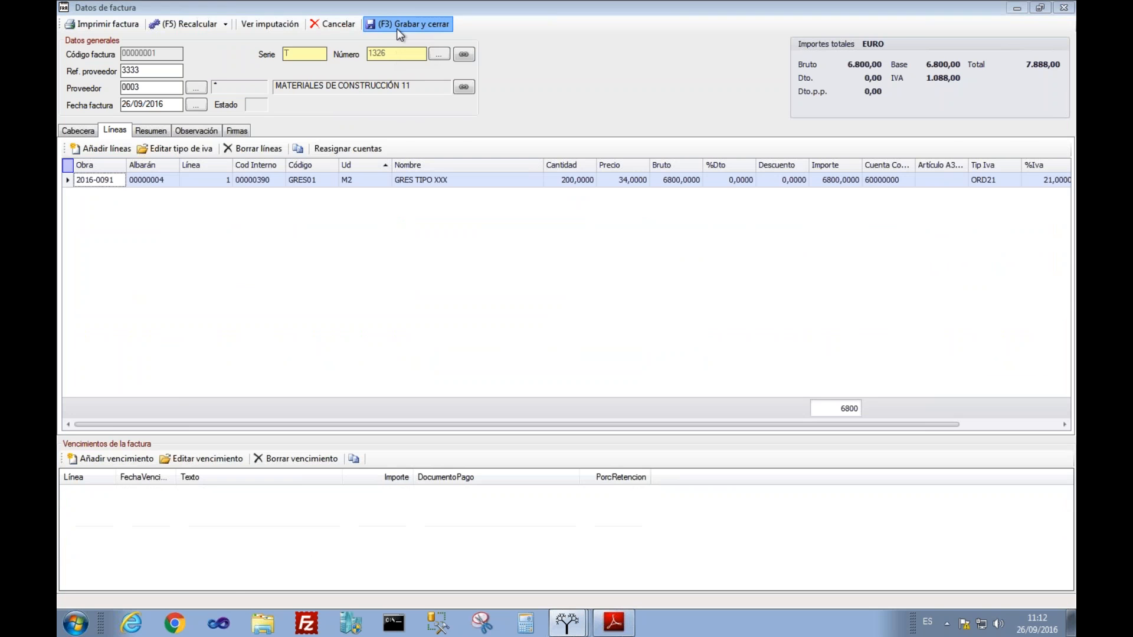
left_click(213, 131)
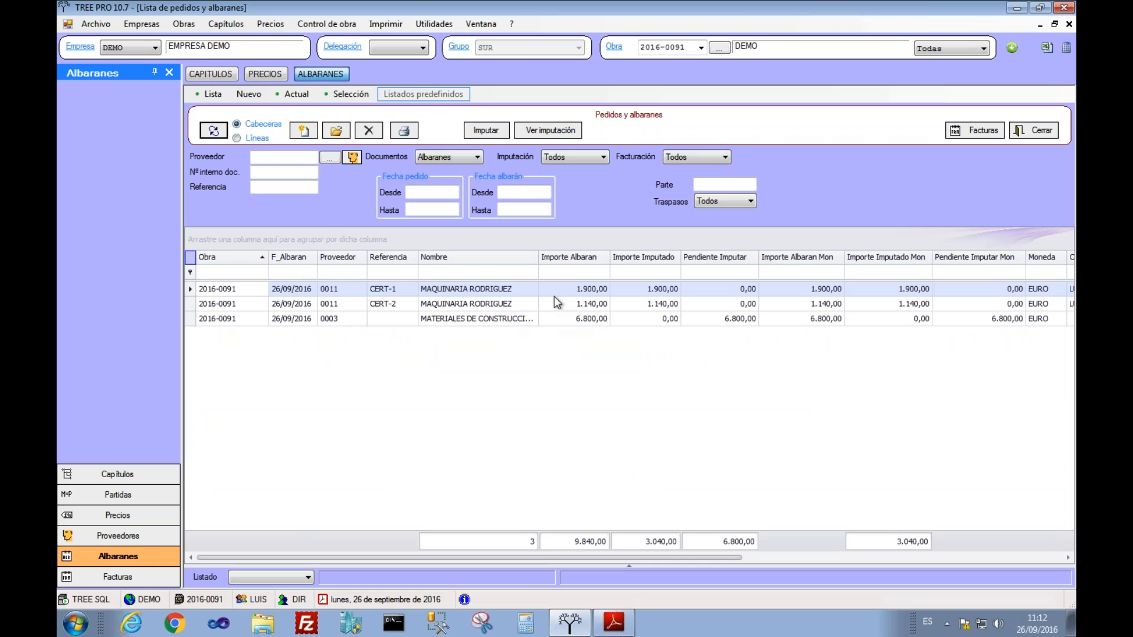
left_click(651, 293)
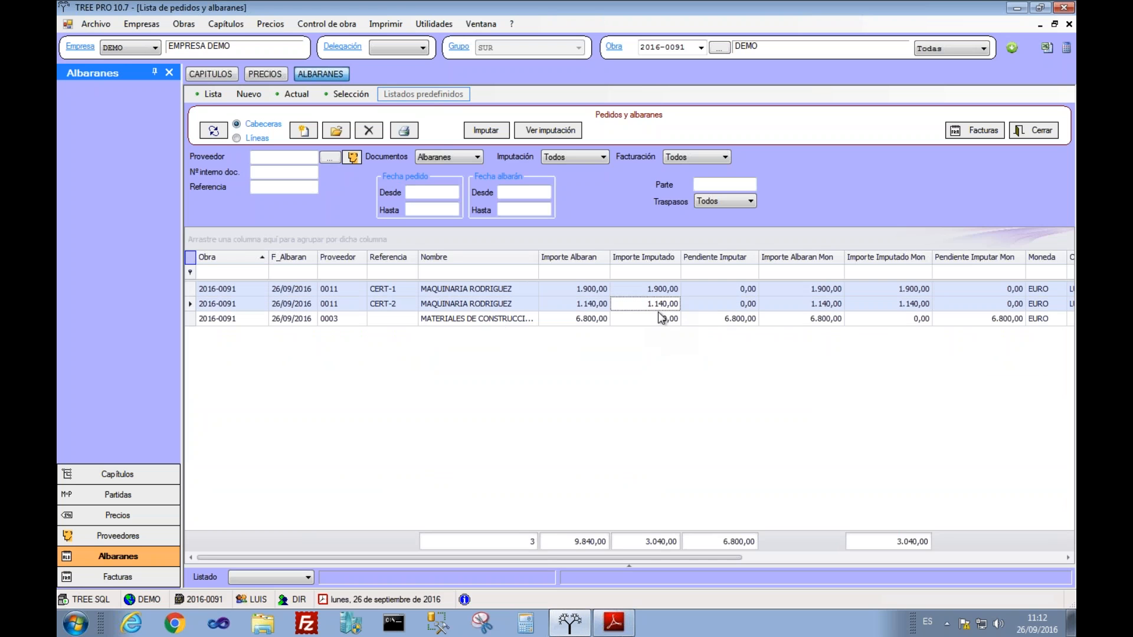
left_click(699, 320)
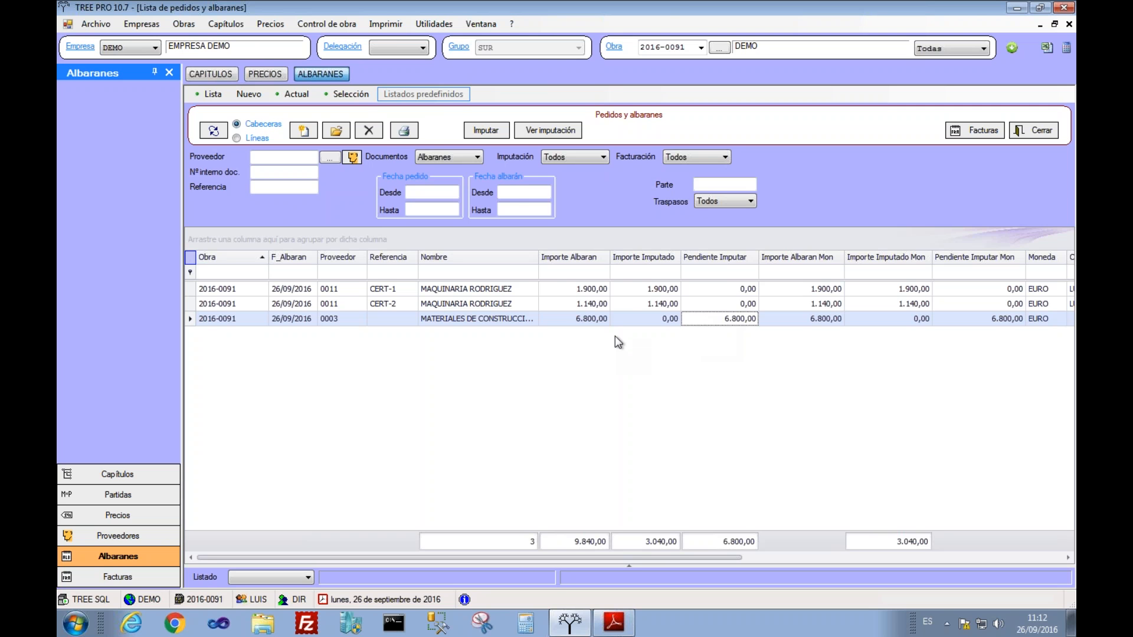
left_click(643, 294)
left_click(648, 305)
left_click(656, 320)
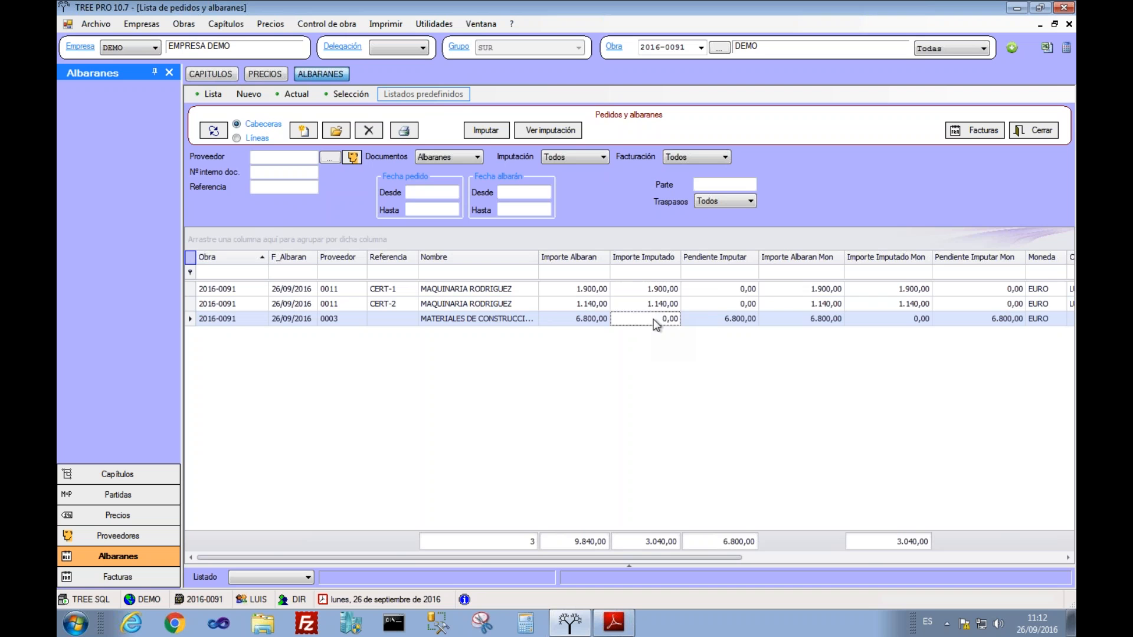
left_click(216, 79)
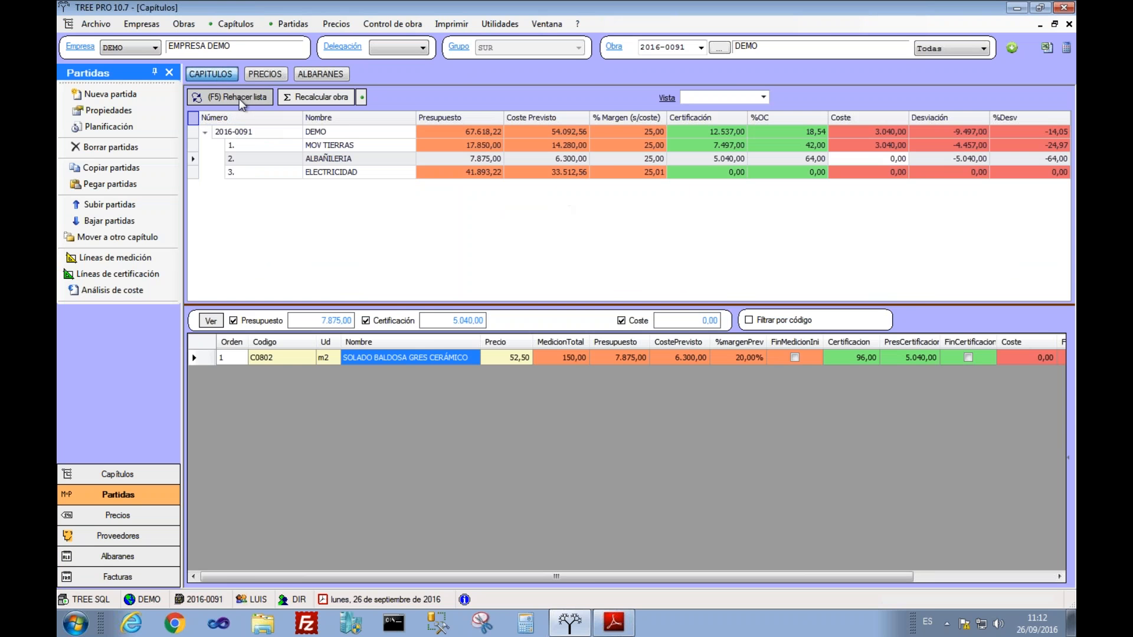
left_click(866, 145)
left_click(864, 133)
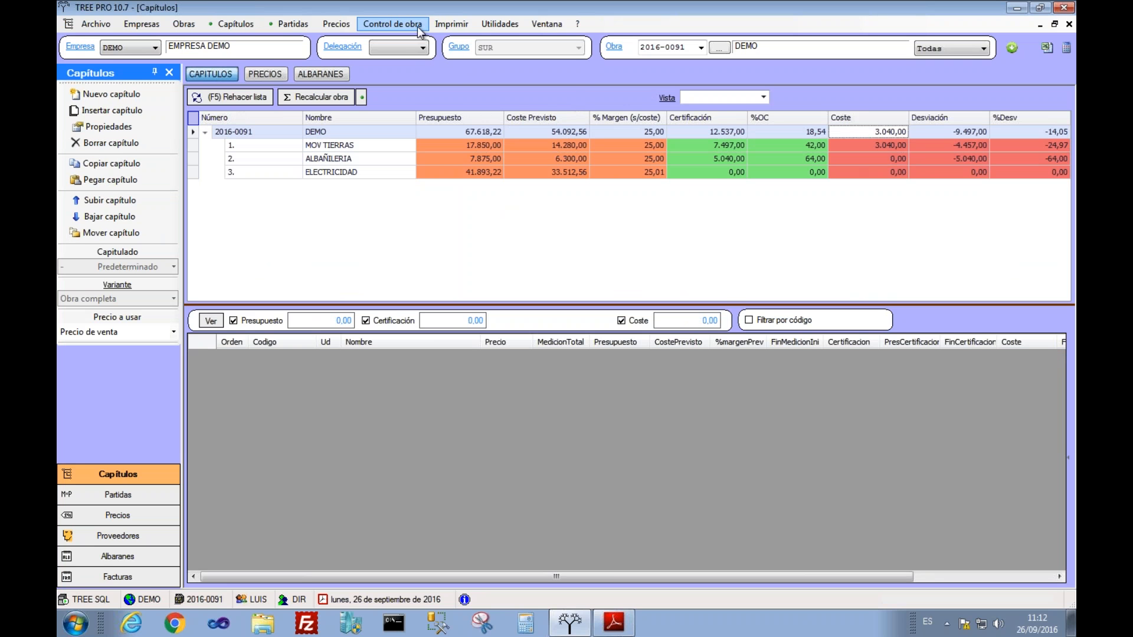
left_click(451, 24)
left_click(472, 36)
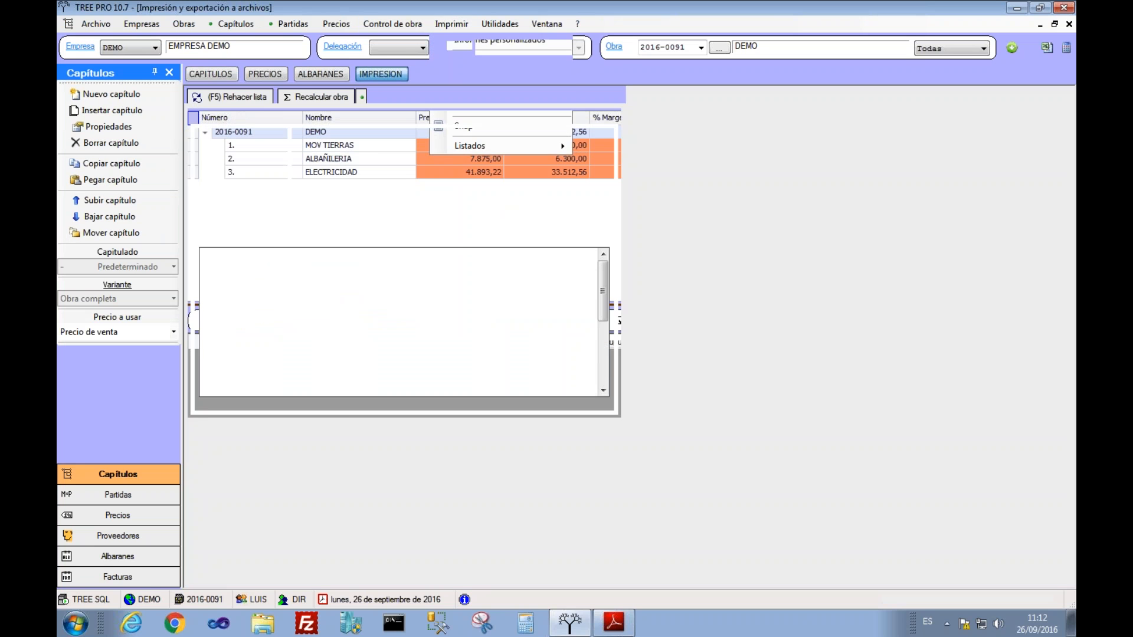
left_click(332, 368)
left_click(213, 160)
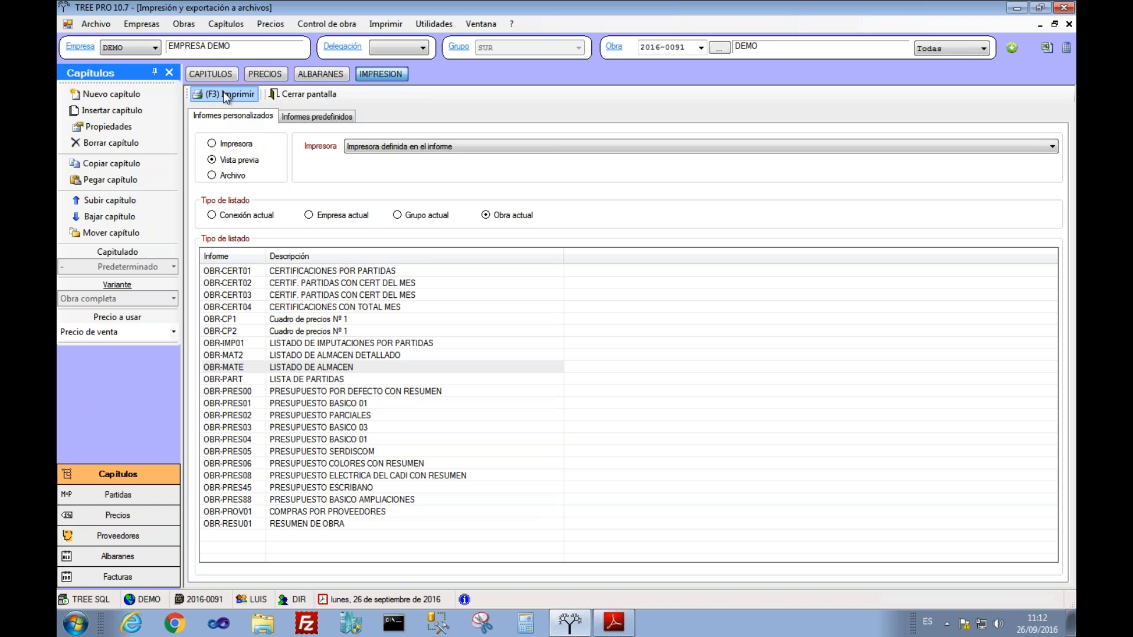
left_click(230, 94)
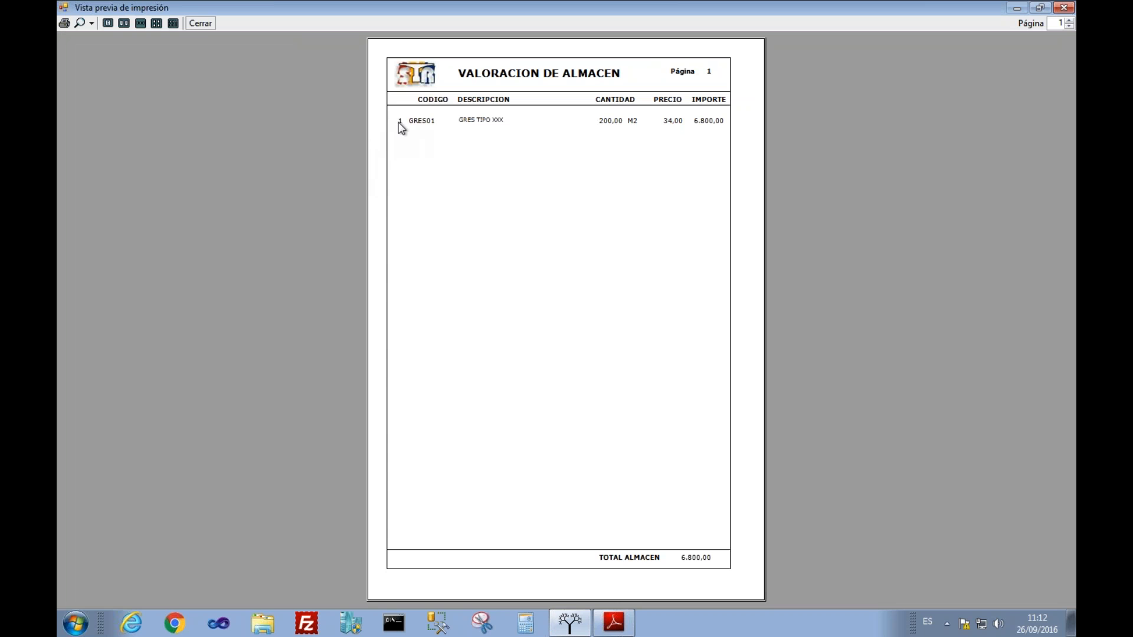
left_click(203, 27)
left_click(323, 76)
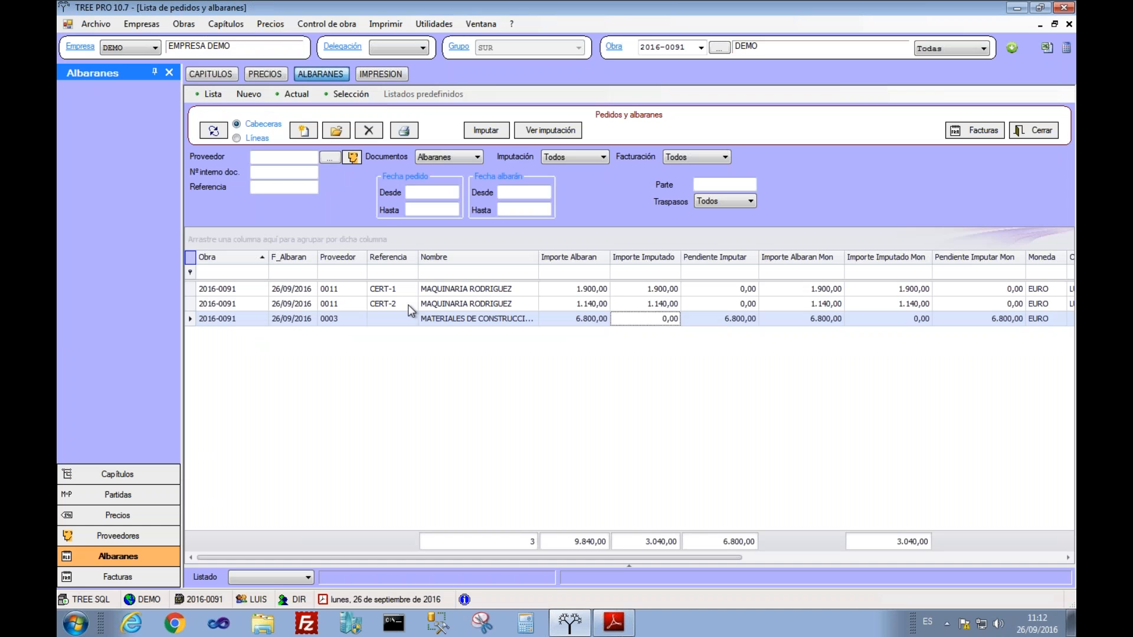
Step: Impute 40 M2 of the materials note's GRES01 line to item C0802 in chapter 2.- ALBAÑILERIA
left_click(421, 319)
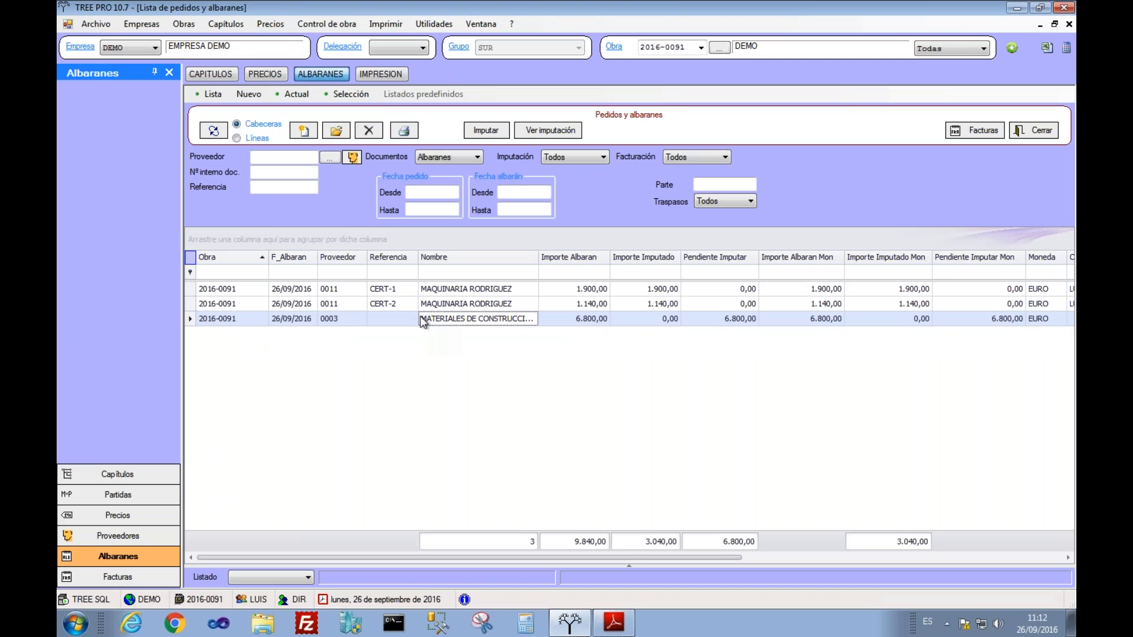
left_click(478, 131)
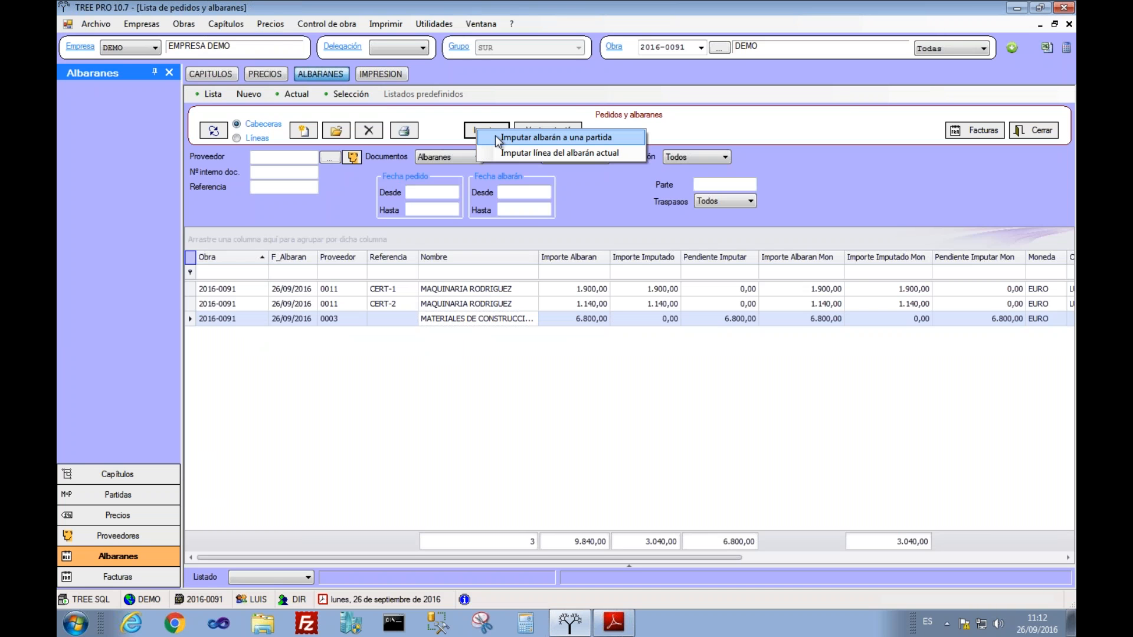
left_click(507, 153)
left_click(424, 261)
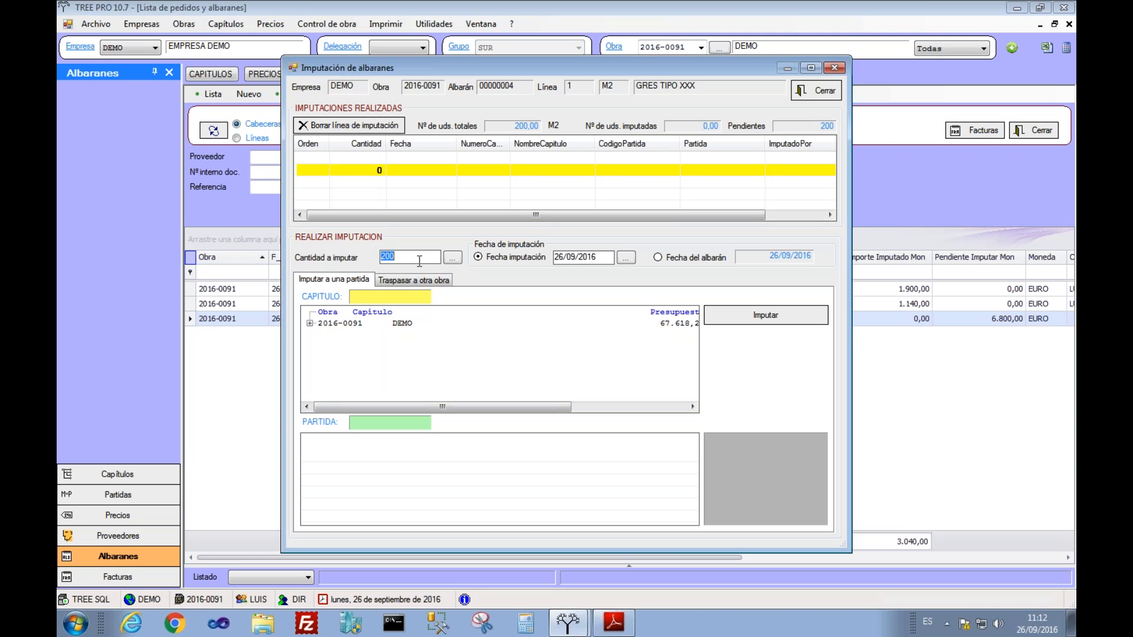
type("40")
left_click(310, 323)
left_click(366, 345)
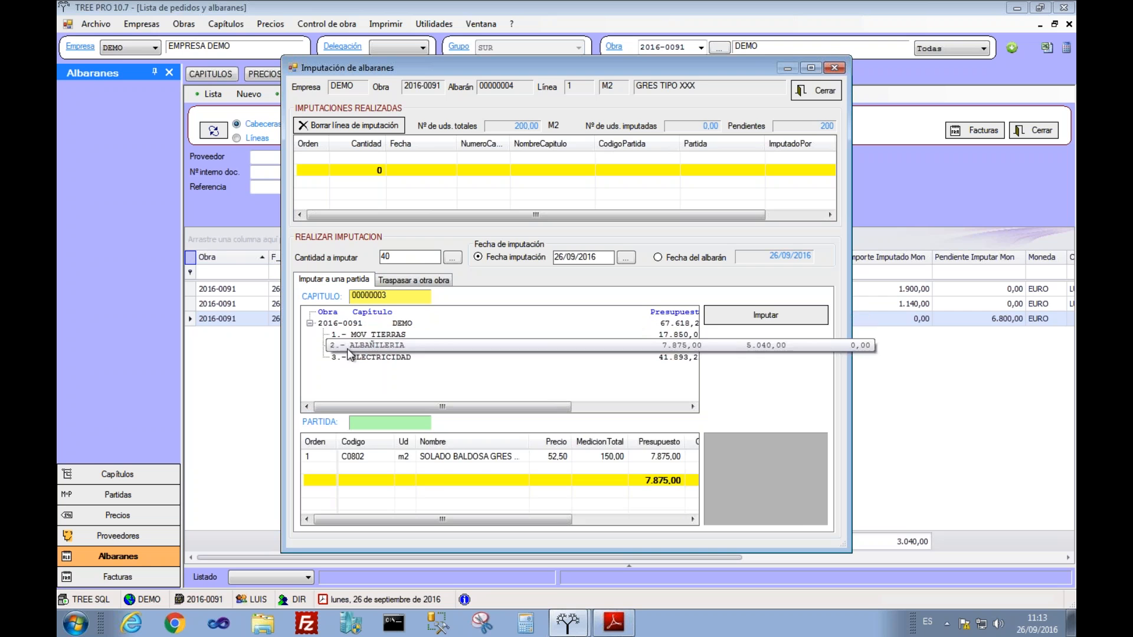
left_click(399, 457)
left_click(761, 318)
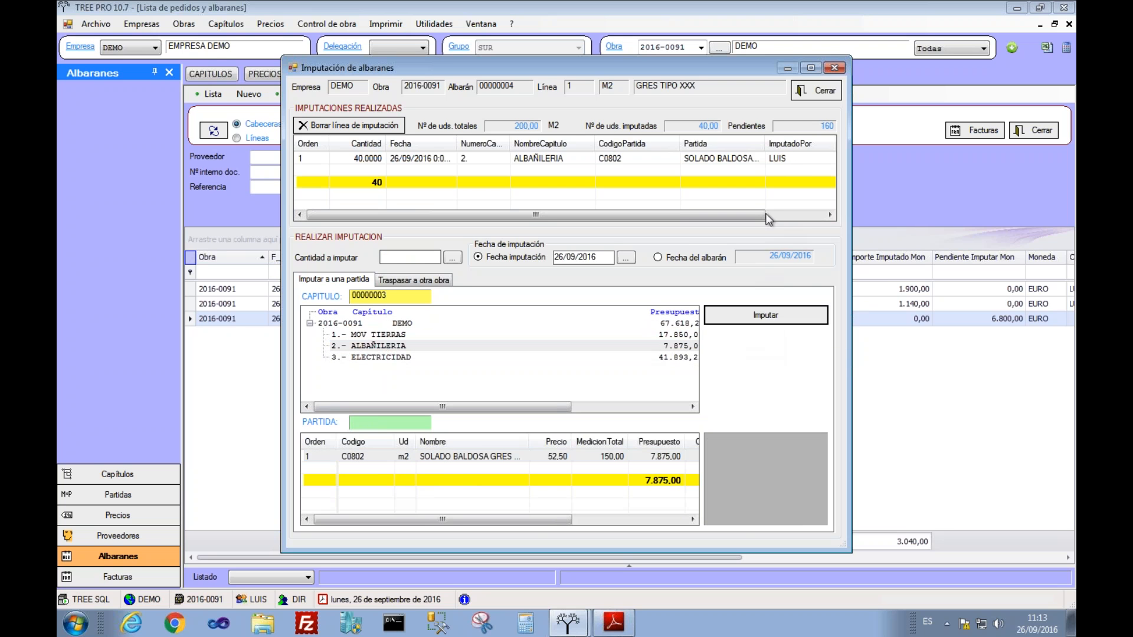
left_click(816, 93)
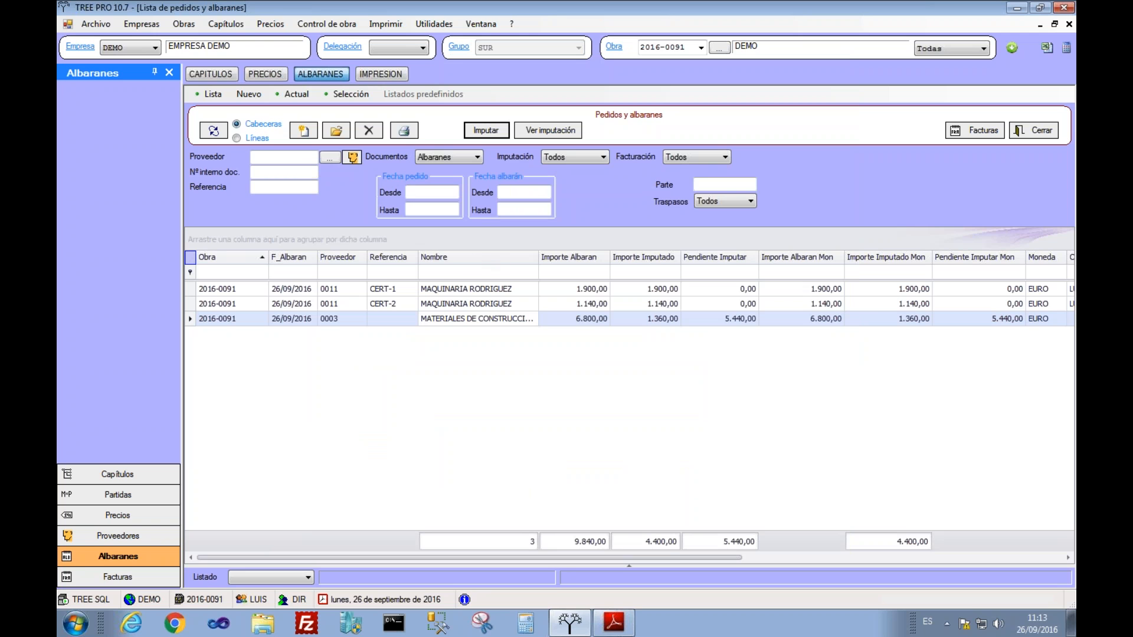
Step: Check the materials note's updated amounts: 1.360,00 imputed and 5.440,00 pending
left_click(589, 321)
left_click(643, 321)
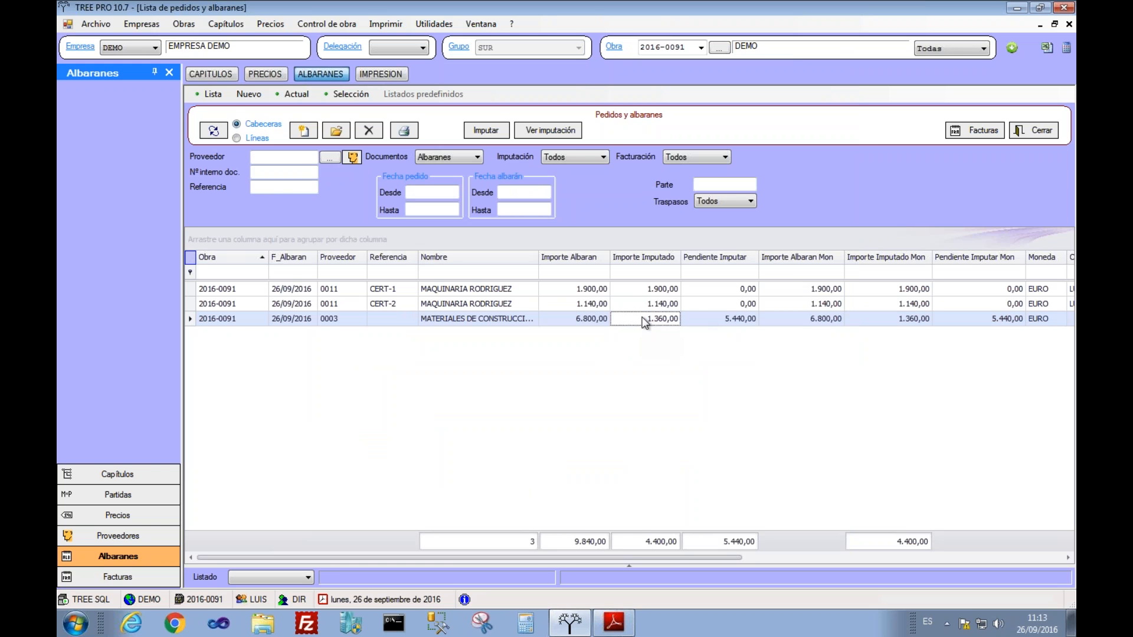
left_click(707, 320)
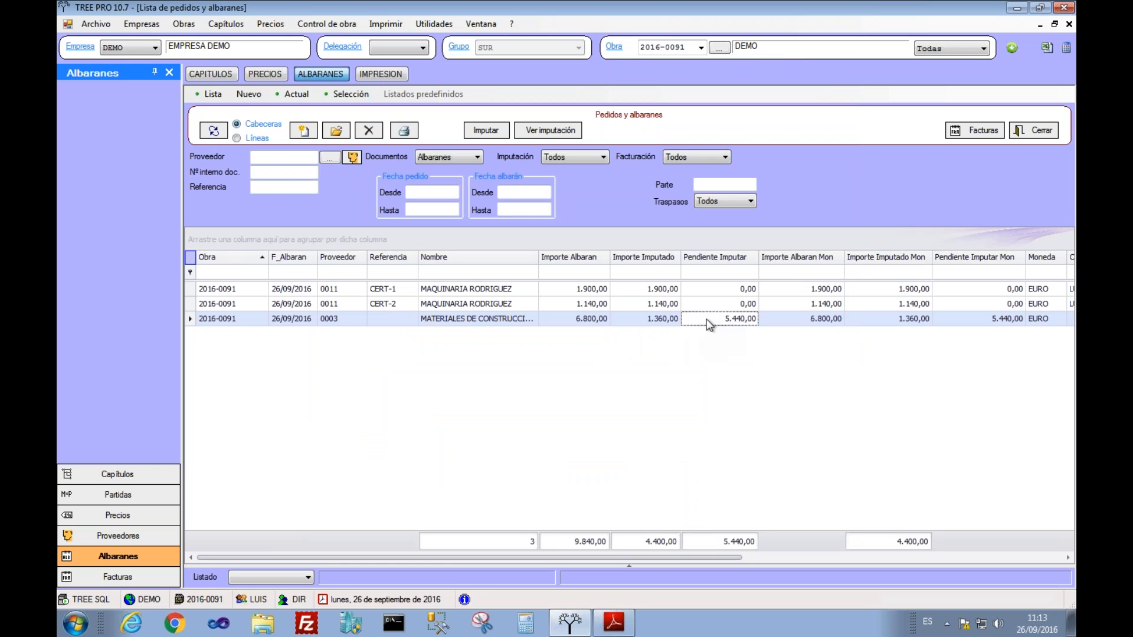
Step: Recalculate the project and review item C0802's cost breakdown: 40 M2 of GRES01 at 34
left_click(211, 73)
left_click(311, 99)
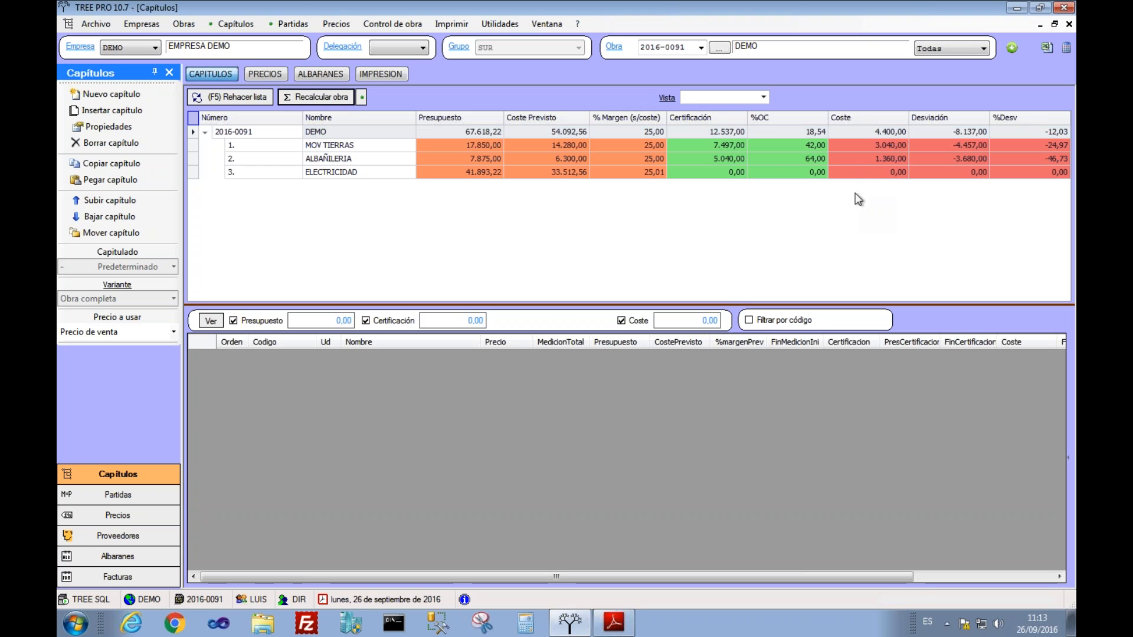
left_click(871, 160)
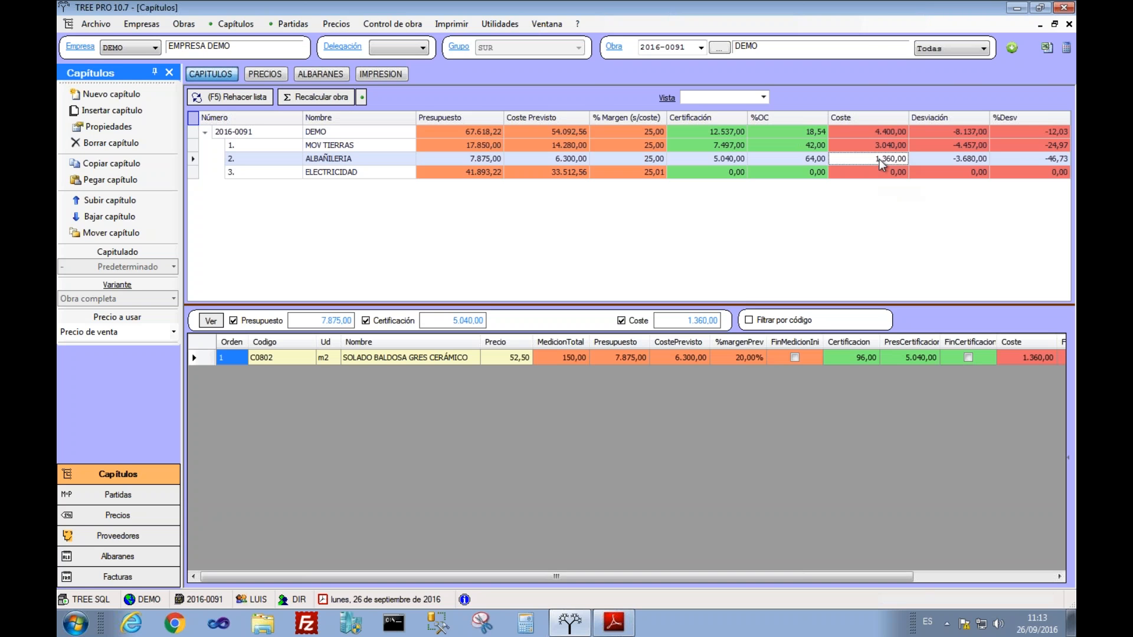
left_click(877, 148)
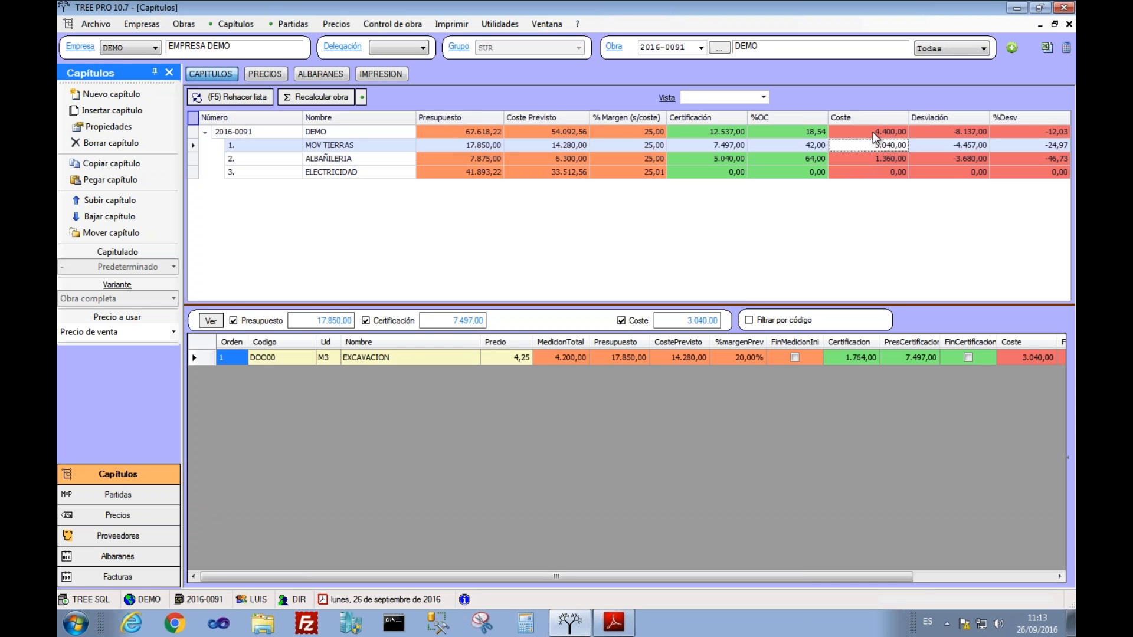
left_click(876, 161)
double_click(1027, 358)
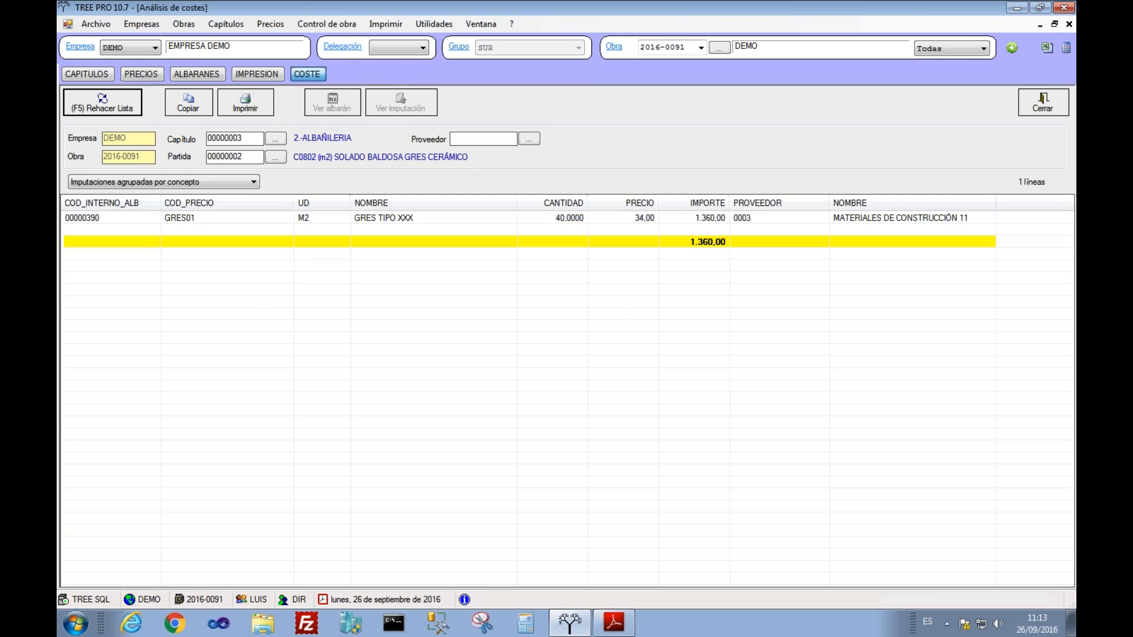
left_click(1043, 102)
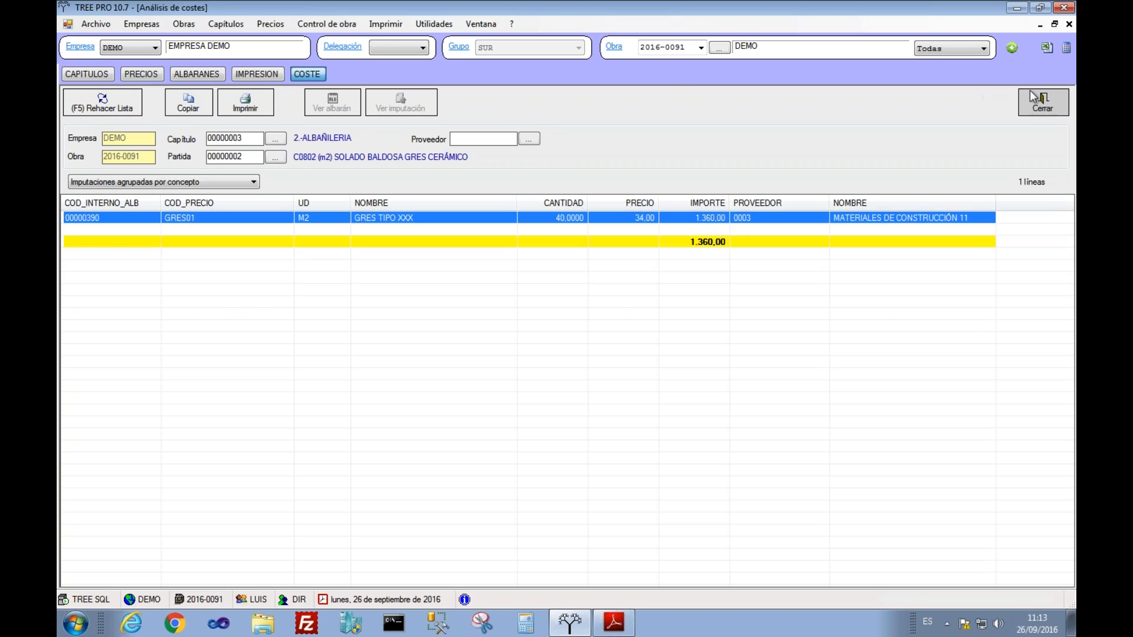
Step: Preview the warehouse valuation report at 100% zoom, then close the preview
left_click(379, 75)
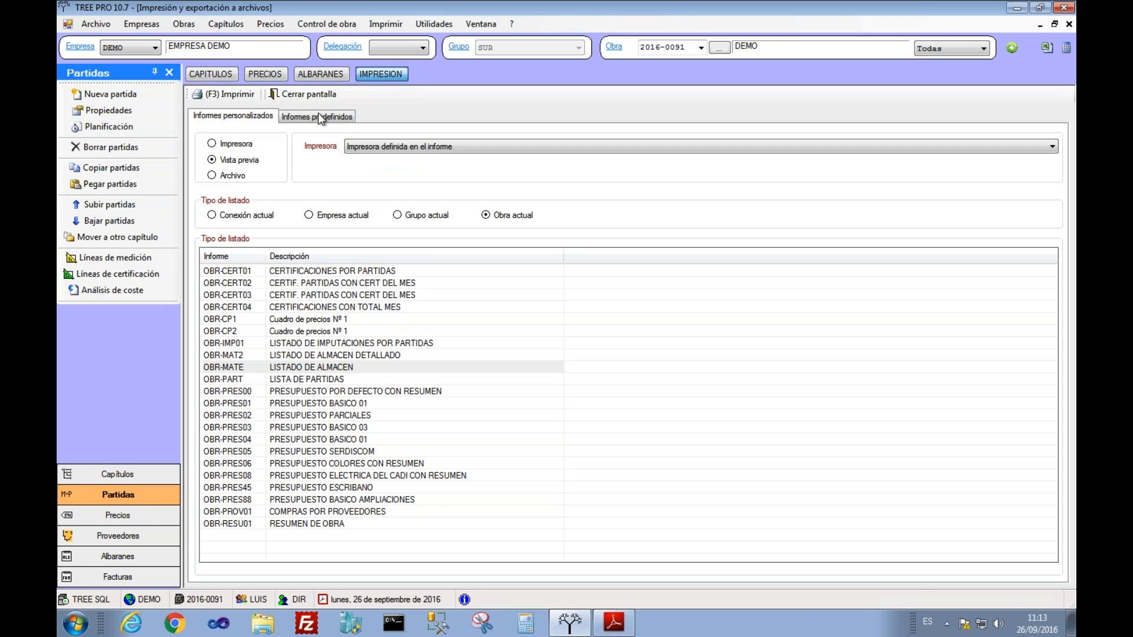
left_click(230, 94)
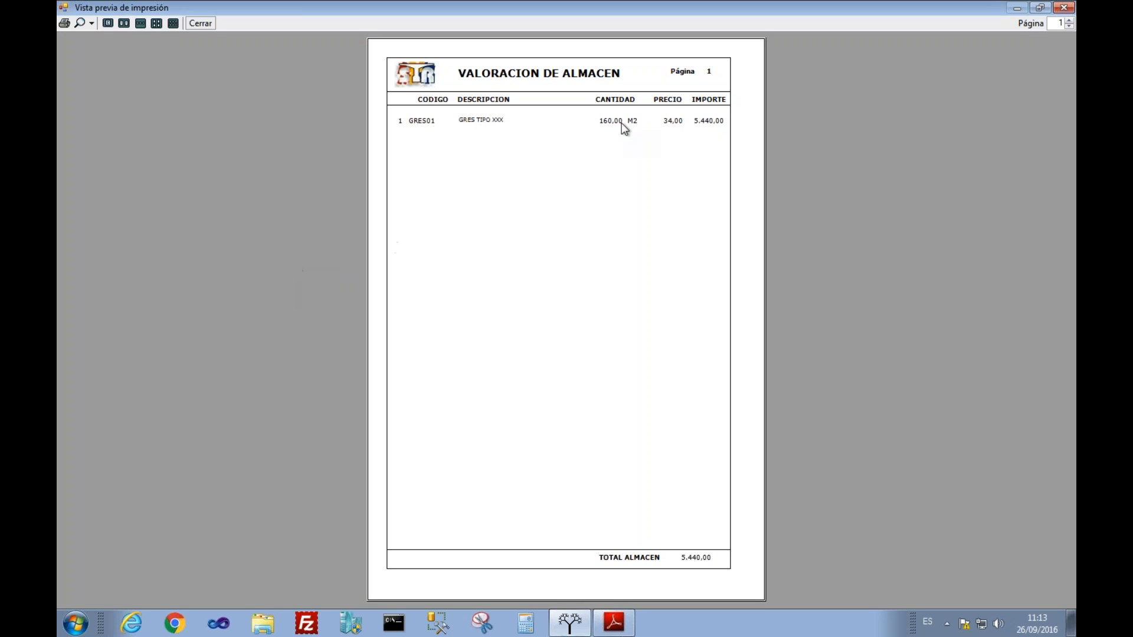
left_click(92, 27)
left_click(87, 99)
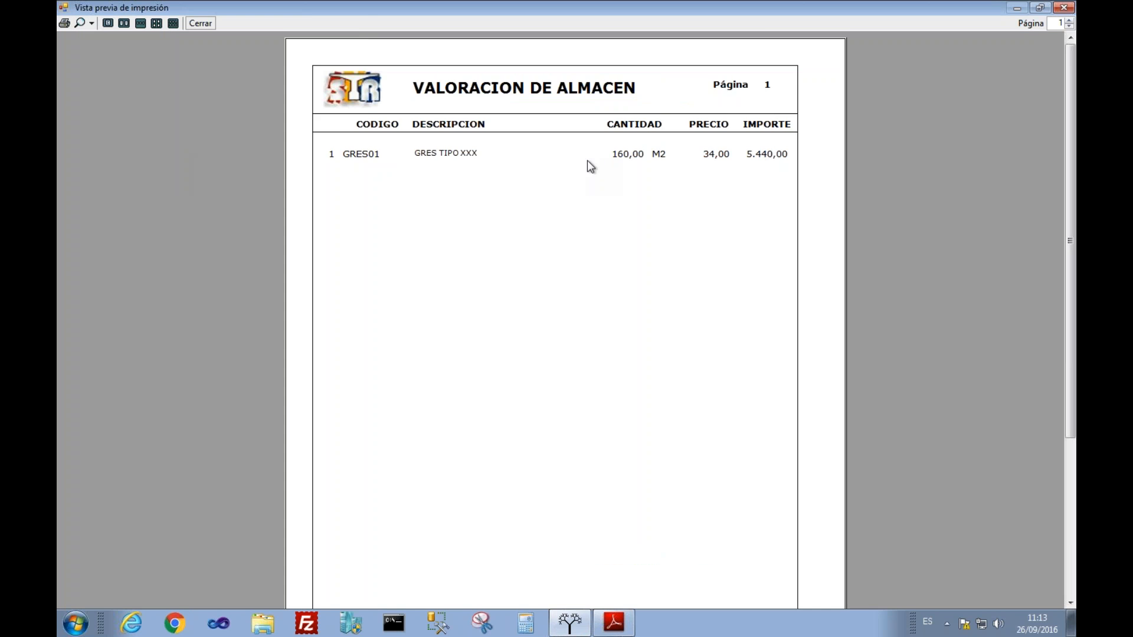
left_click(1055, 13)
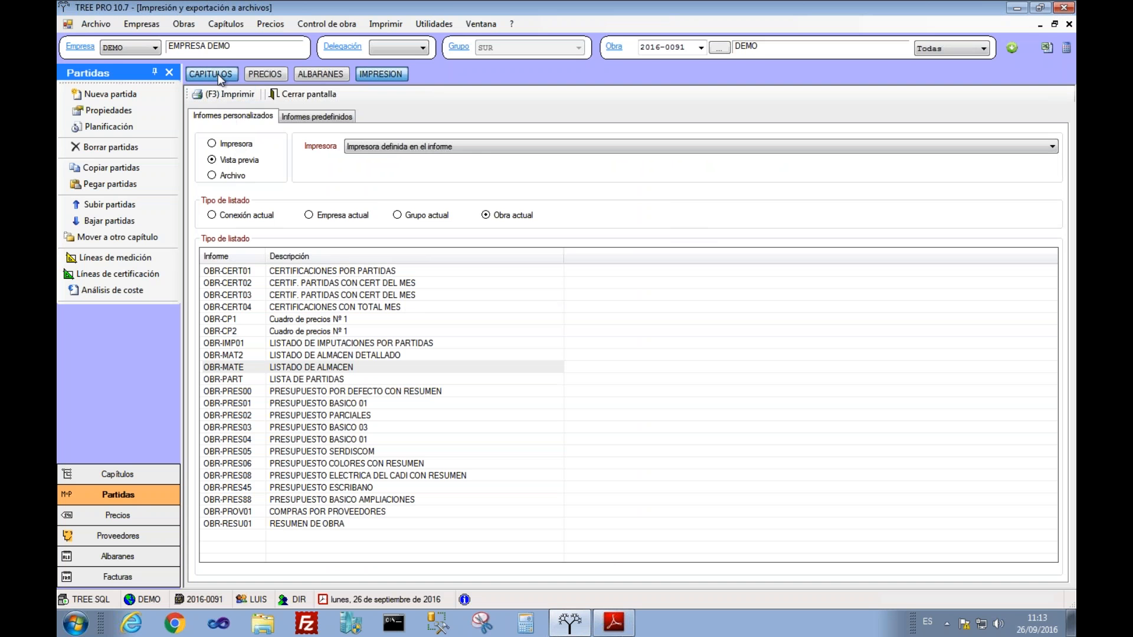
Step: In the delivery-note list, select both MAQUINARIA RODRIGUEZ notes, CERT-1 and CERT-2
left_click(218, 73)
left_click(322, 73)
left_click(456, 318)
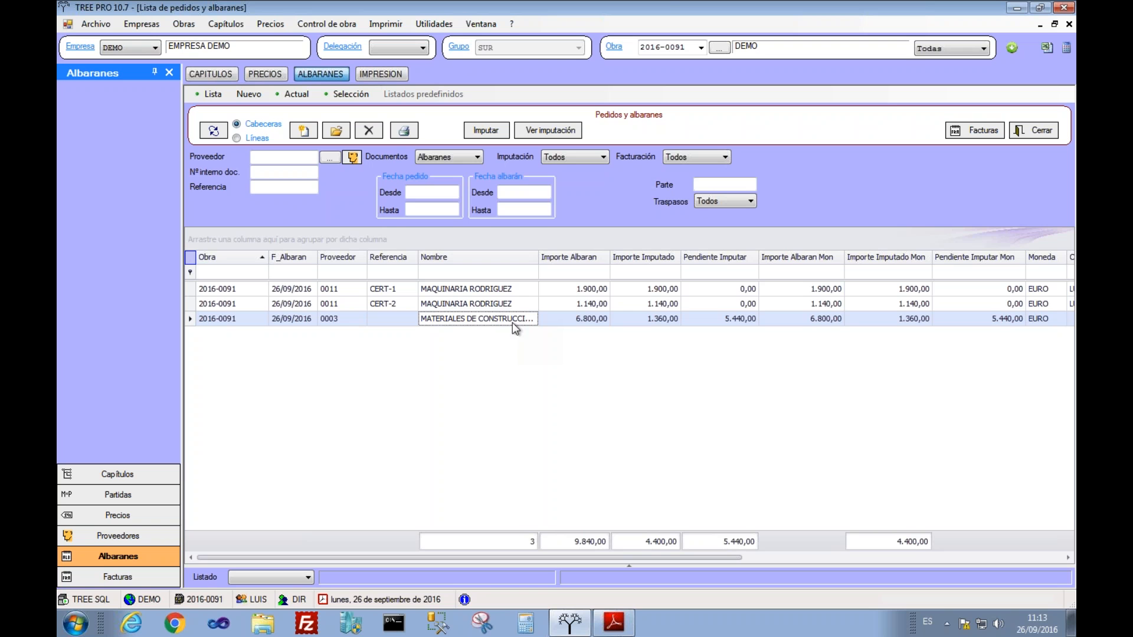
left_click(498, 304)
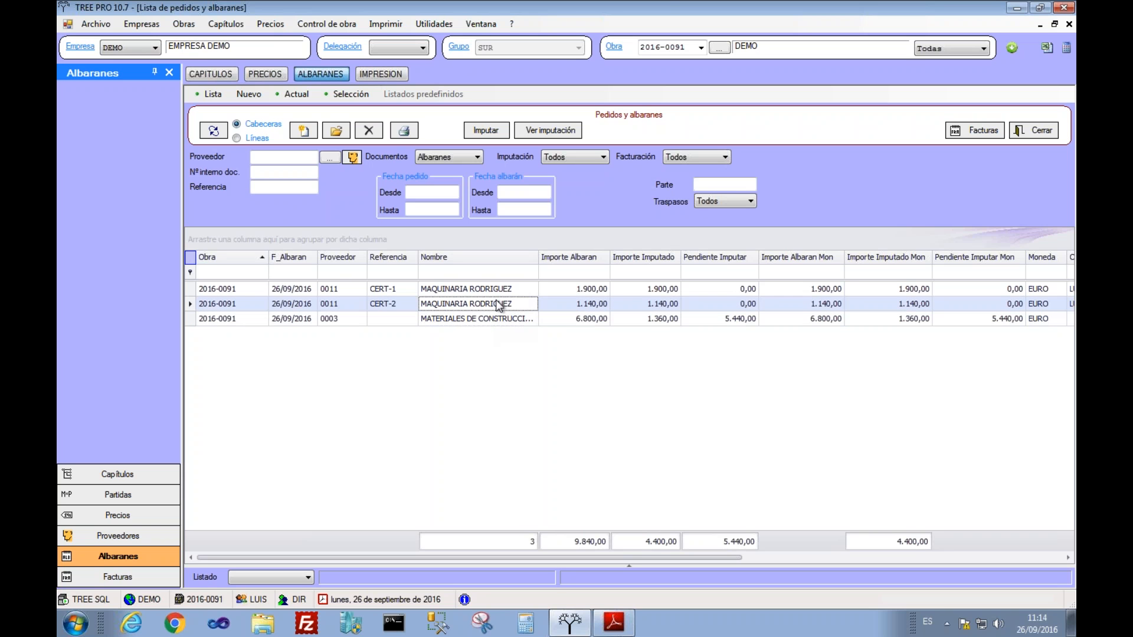
left_click(493, 291)
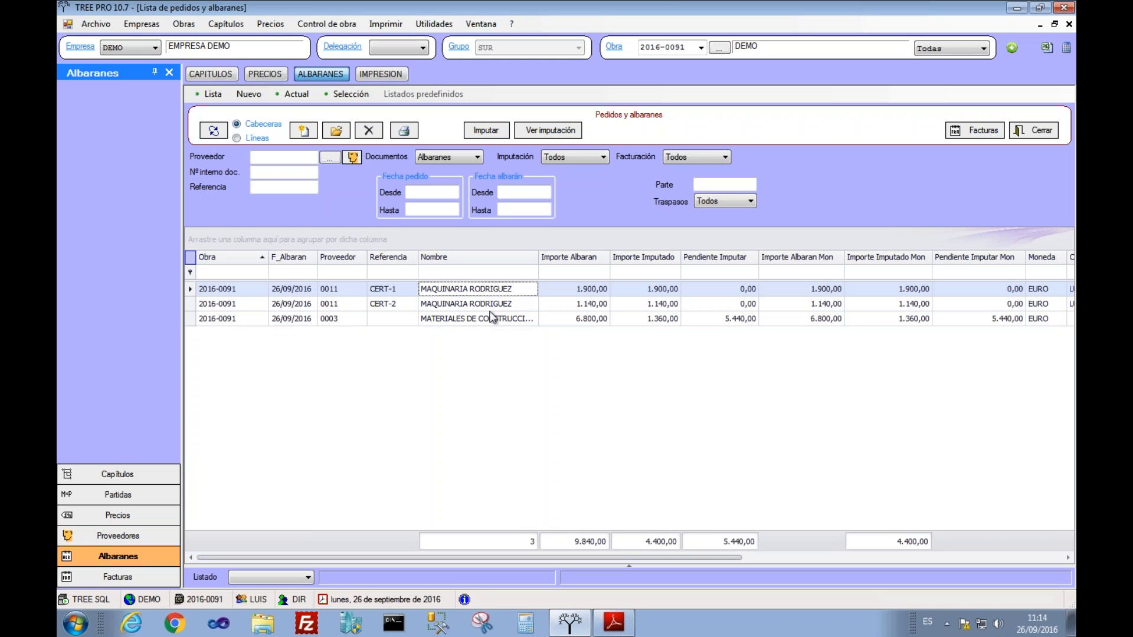
left_click(488, 306)
left_click(483, 288)
left_click(487, 305, "ctrl")
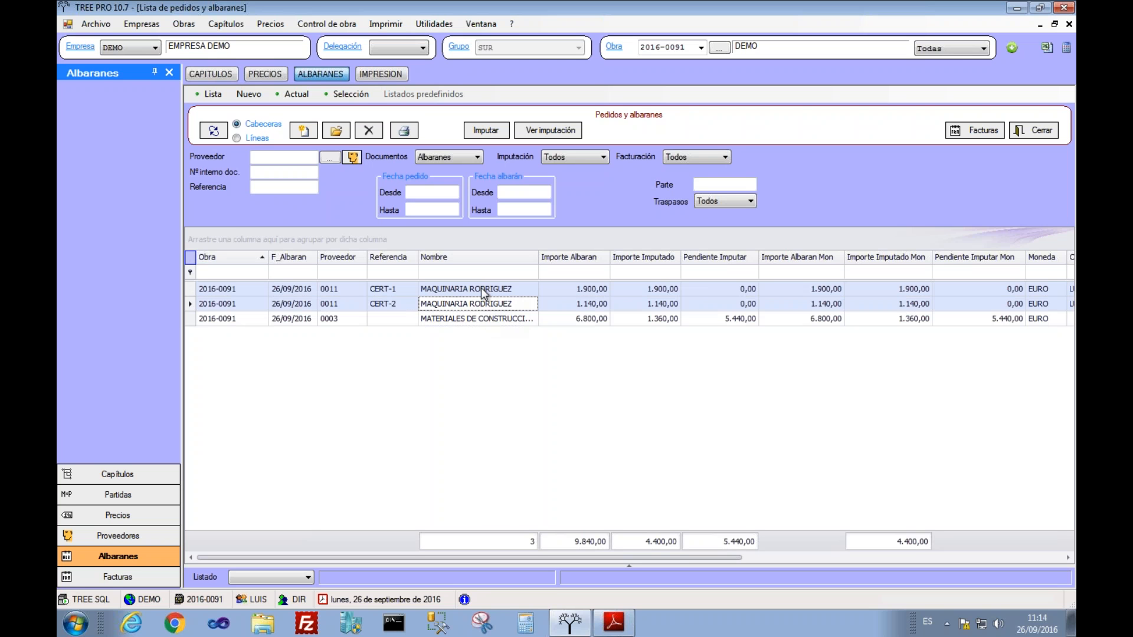
Step: Generate an invoice from CERT-1 dated today, 26/09/2016, with supplier reference 444
right_click(480, 288)
left_click(477, 289)
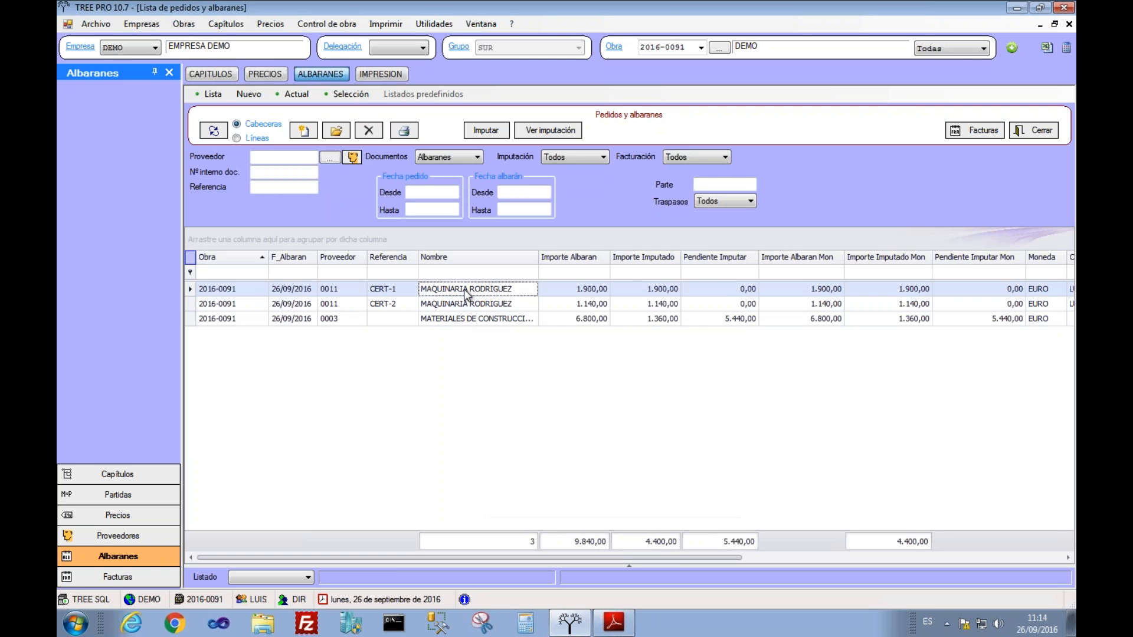
right_click(464, 289)
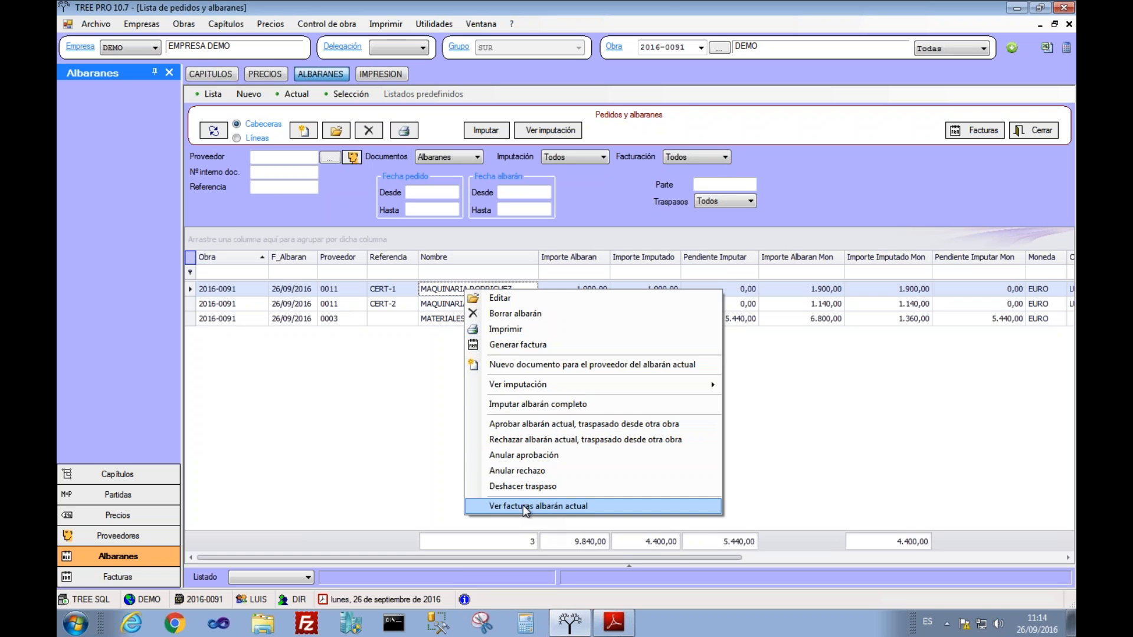
left_click(519, 349)
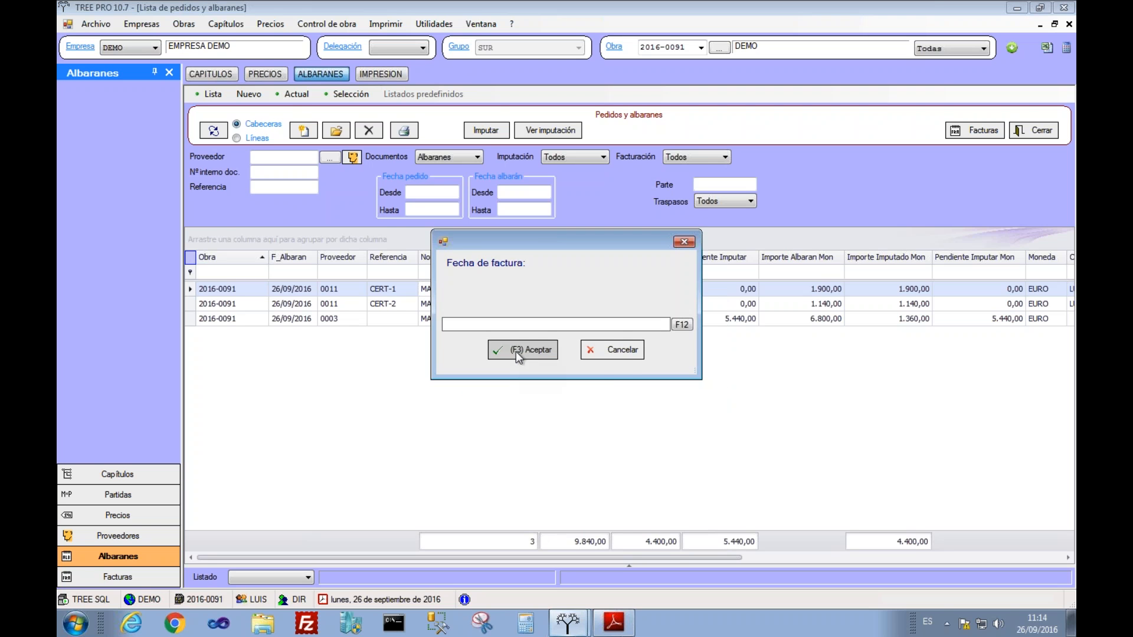
left_click(681, 324)
left_click(515, 354)
type("444")
key("Return")
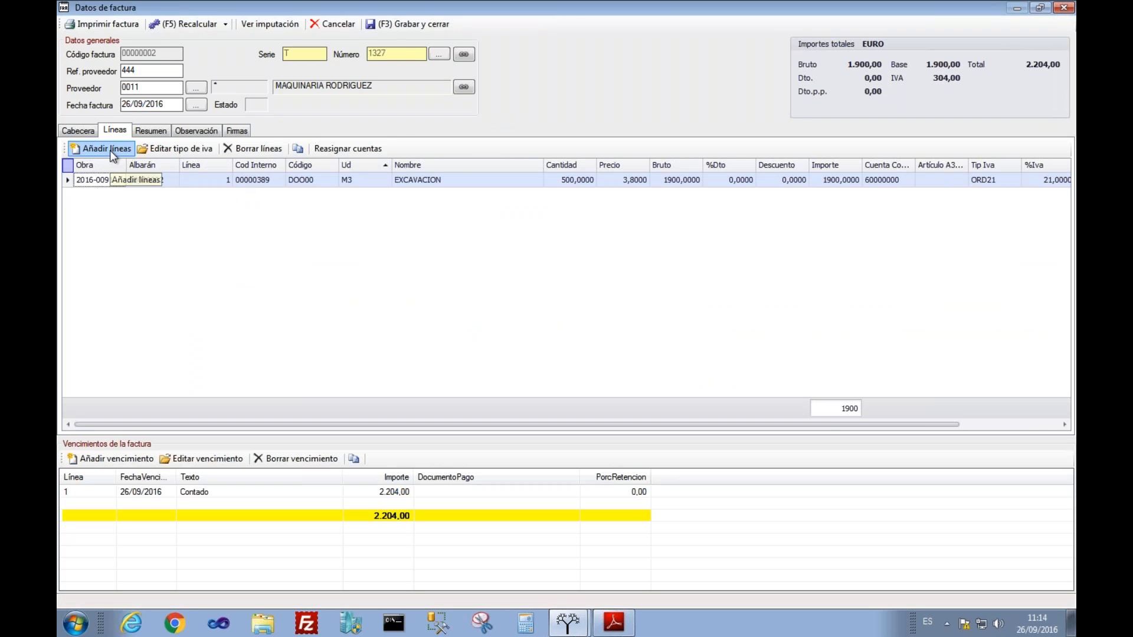
Step: Add the pending CERT-2 lines to the invoice and save it, totalling 3.678,40
left_click(110, 149)
left_click(411, 273)
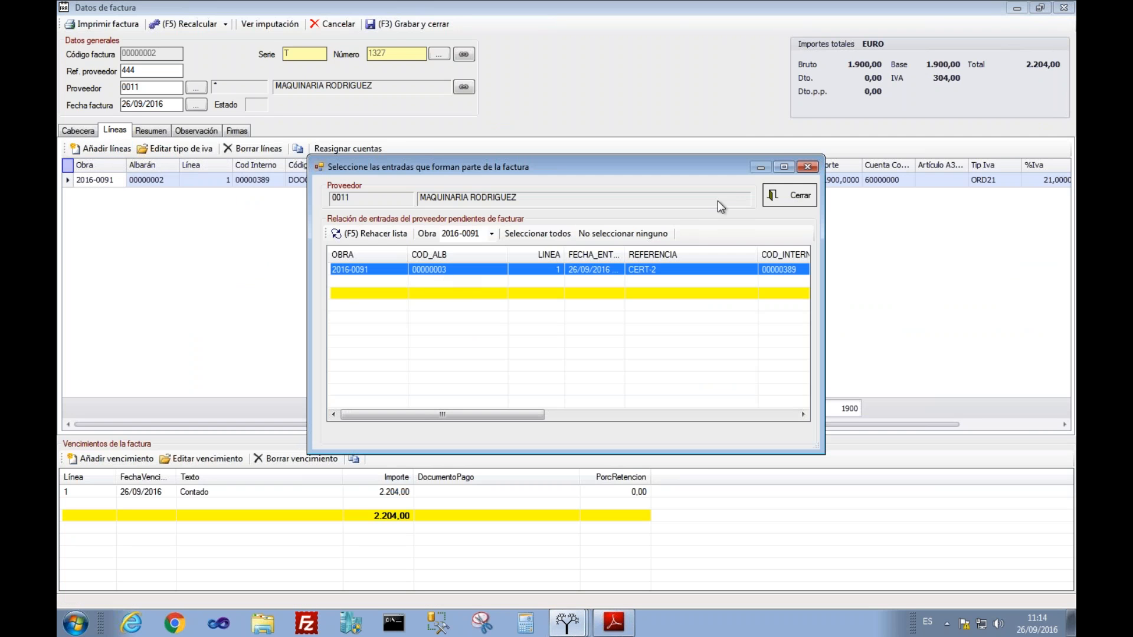
left_click(777, 193)
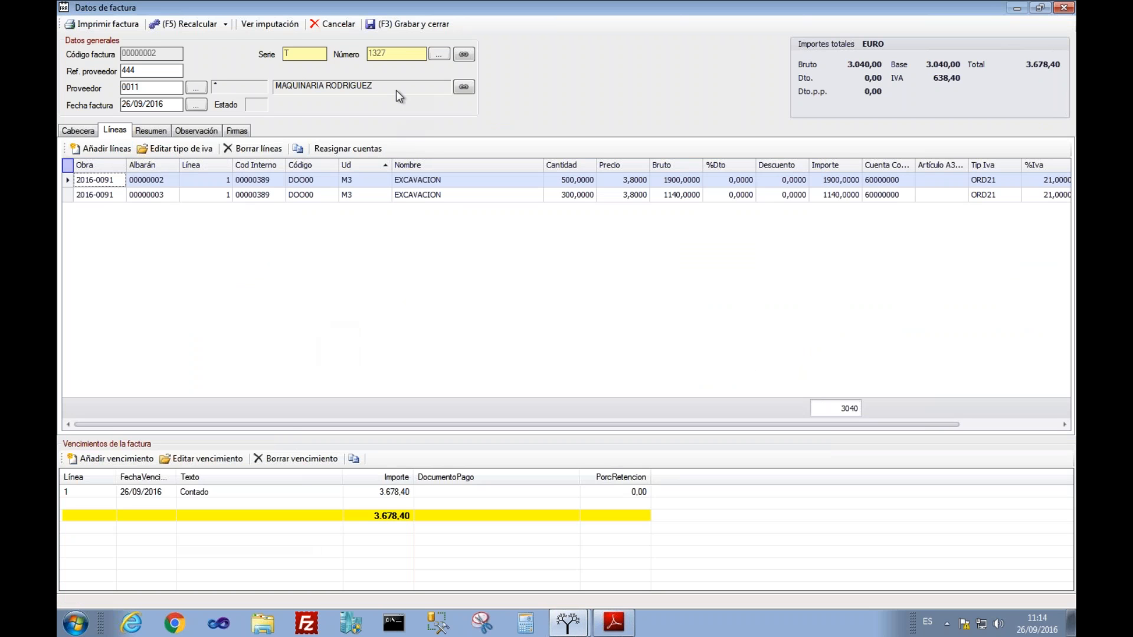
left_click(387, 22)
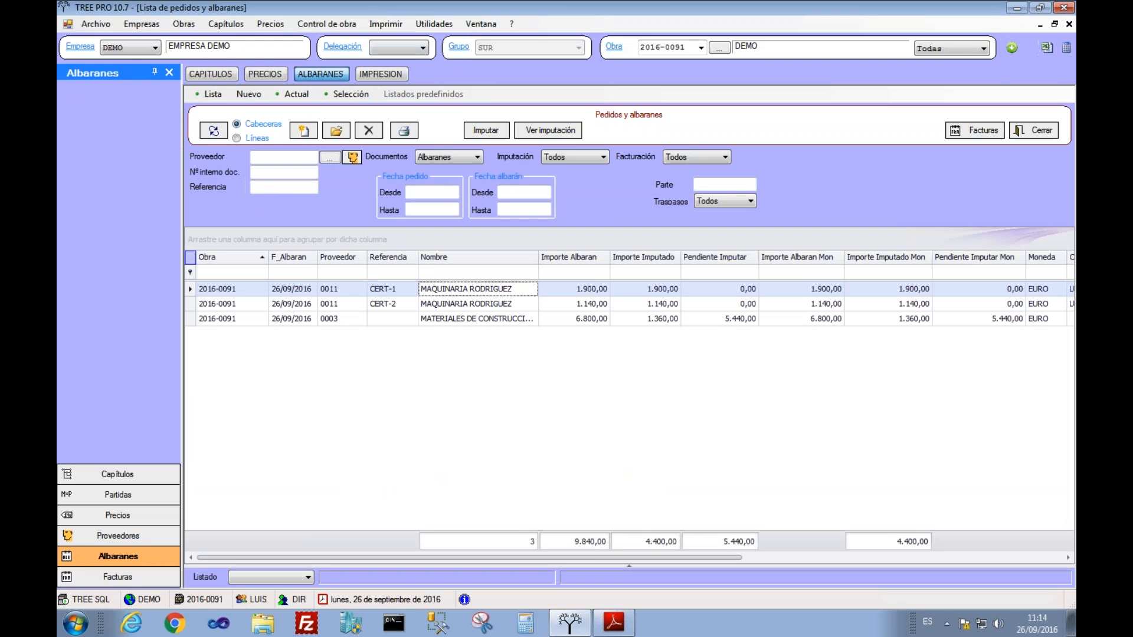
Step: Refresh the list and filter it by Facturados, then Pendientes, then back to Todos
left_click(214, 129)
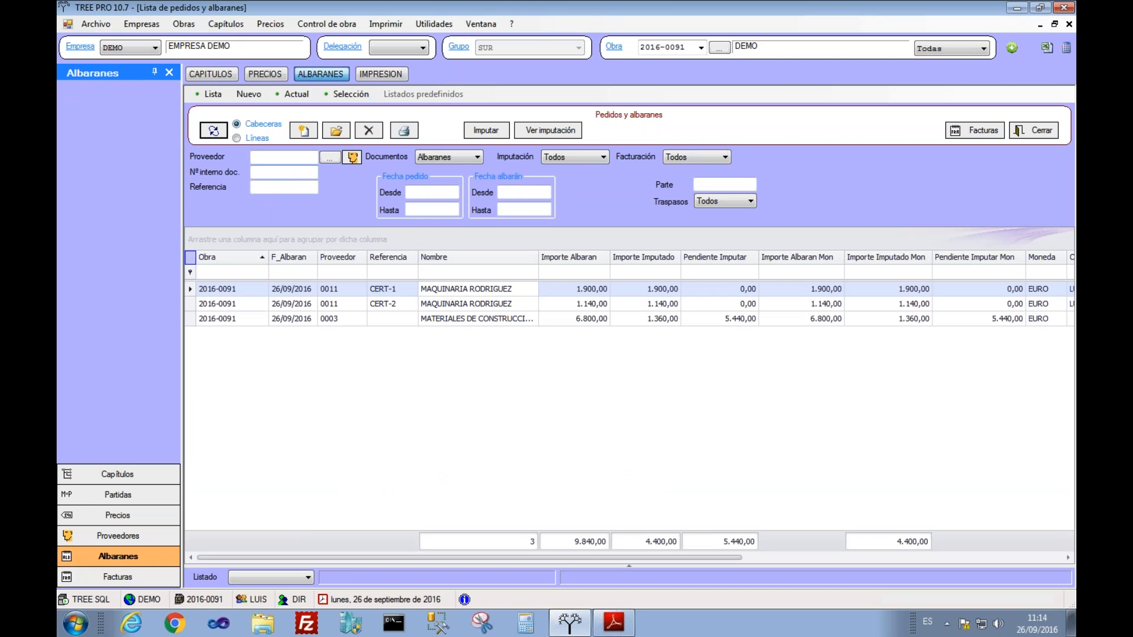
left_click(704, 157)
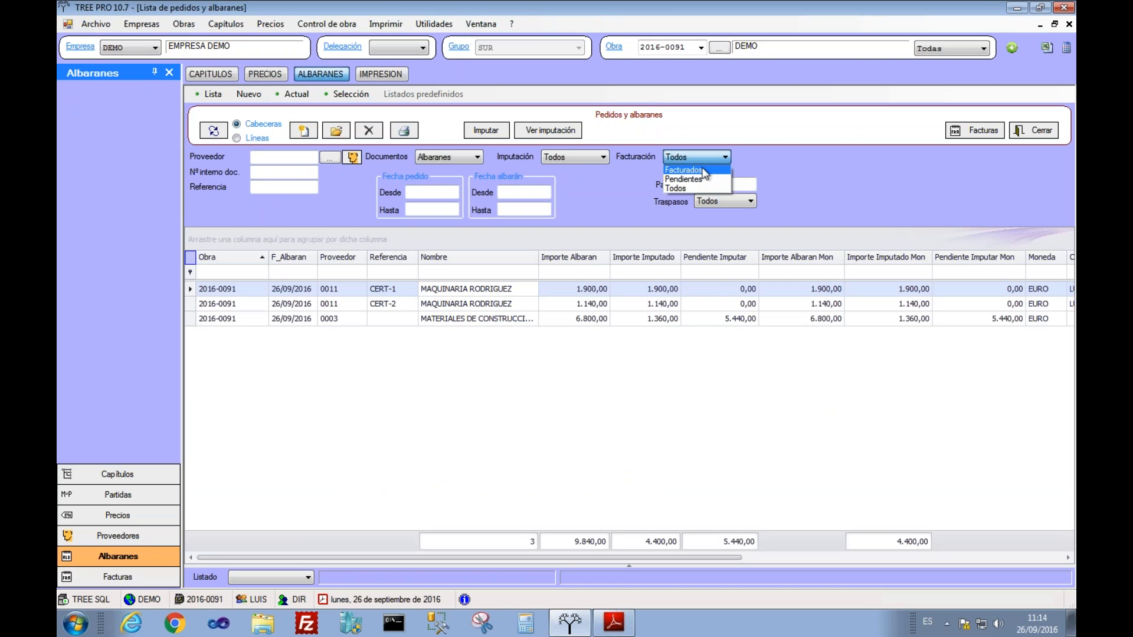
left_click(701, 168)
left_click(689, 157)
left_click(688, 181)
left_click(686, 157)
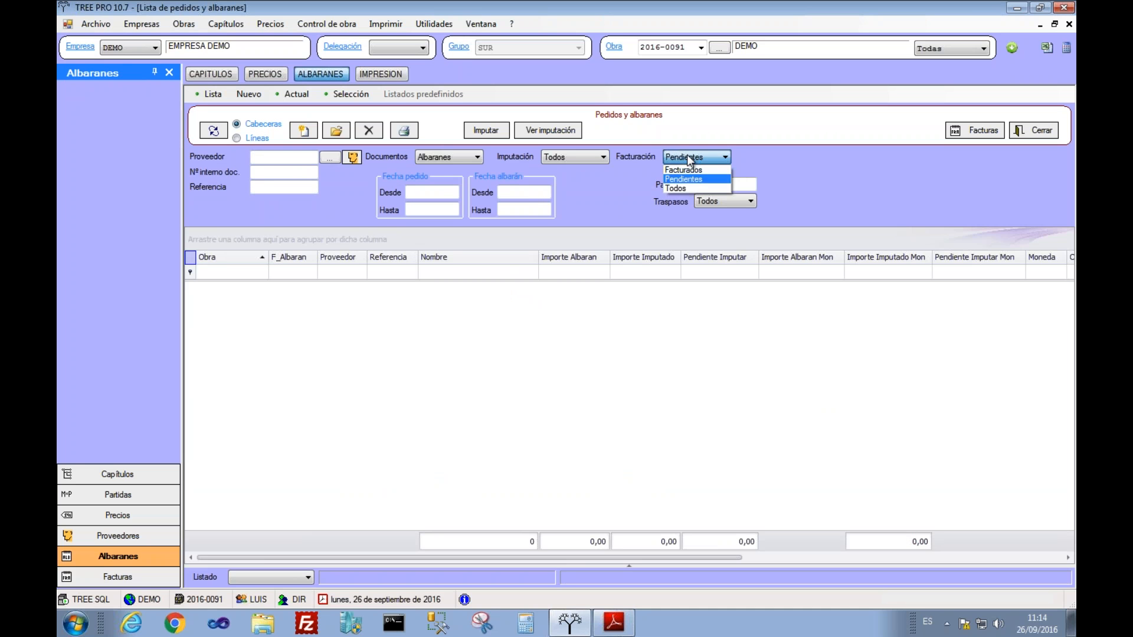
left_click(687, 192)
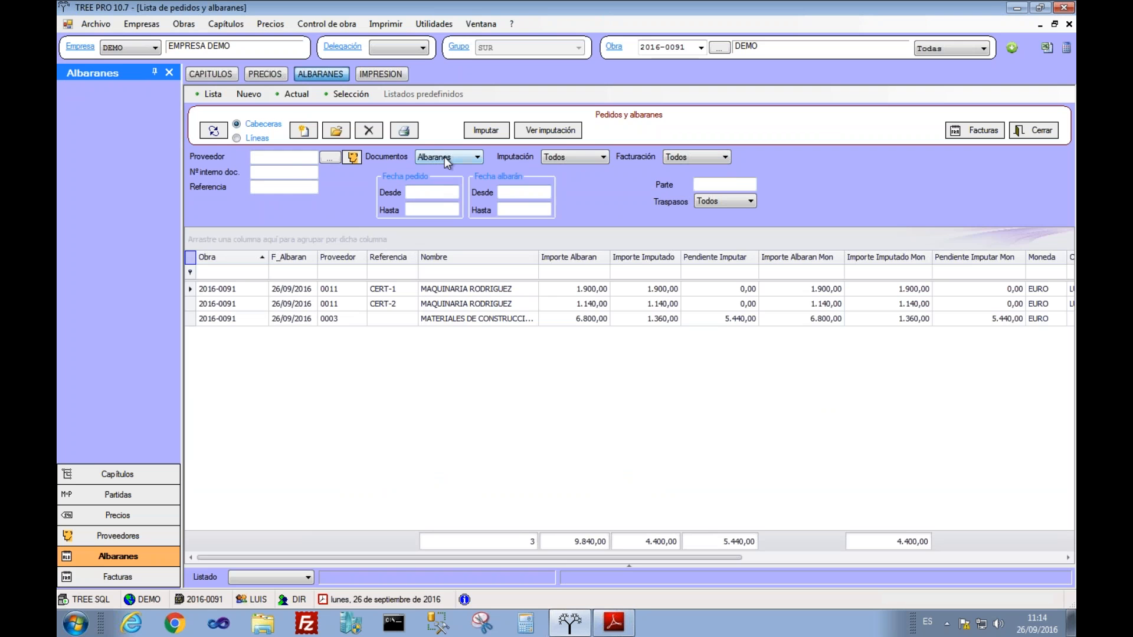
Step: Keep delivery notes listed with imputation and invoicing filters on all, then view chapters
left_click(477, 158)
left_click(478, 159)
left_click(570, 158)
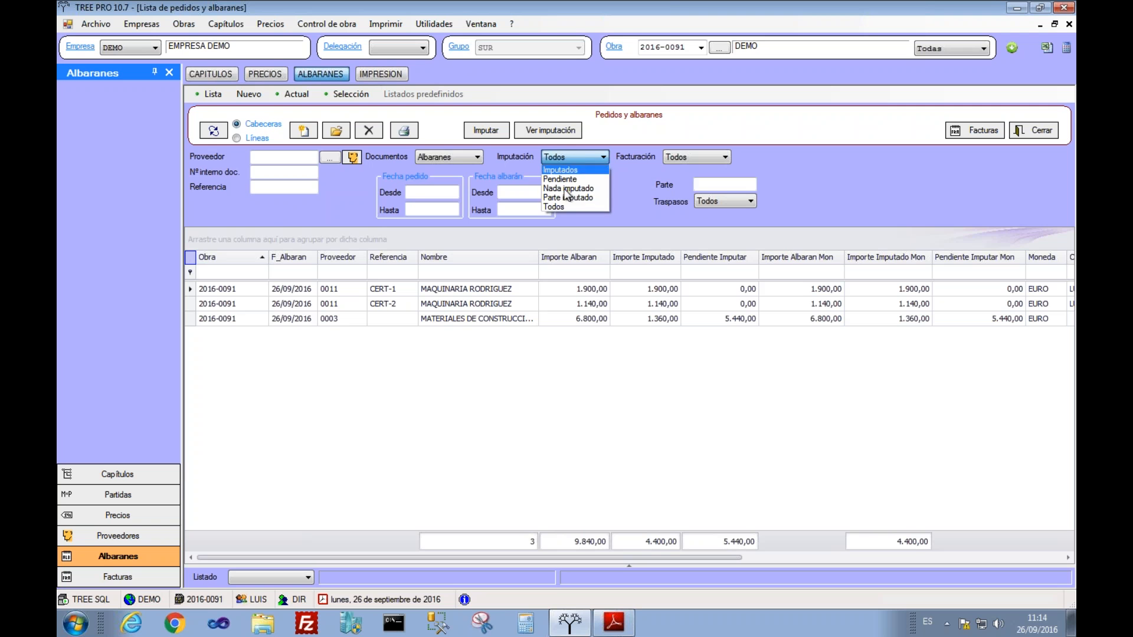
left_click(676, 157)
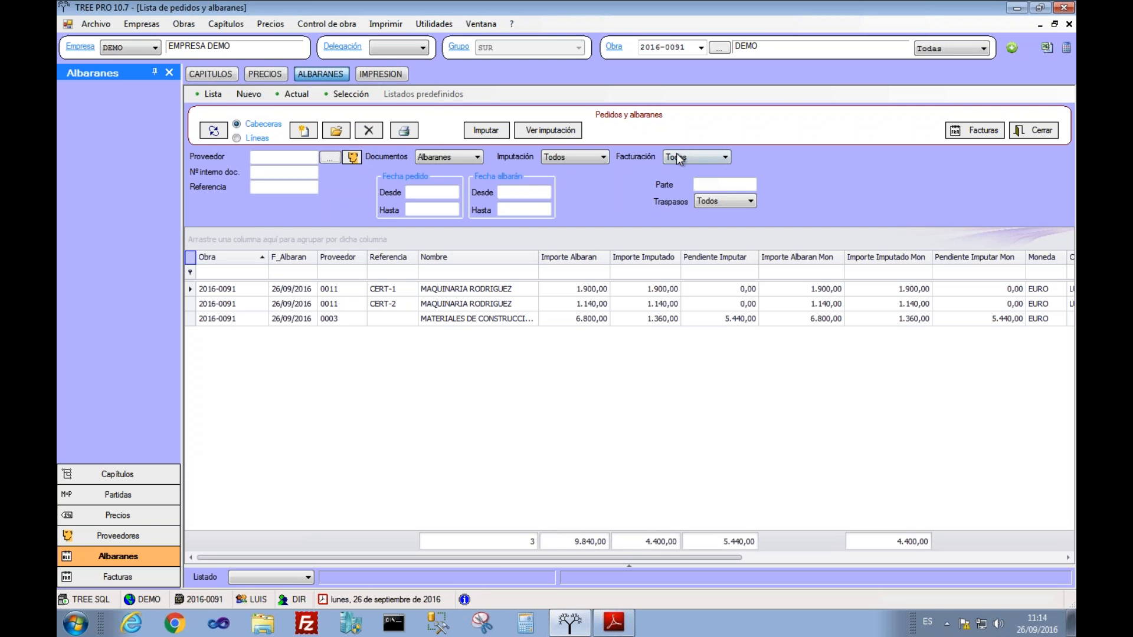
left_click(680, 158)
left_click(488, 383)
left_click(397, 324)
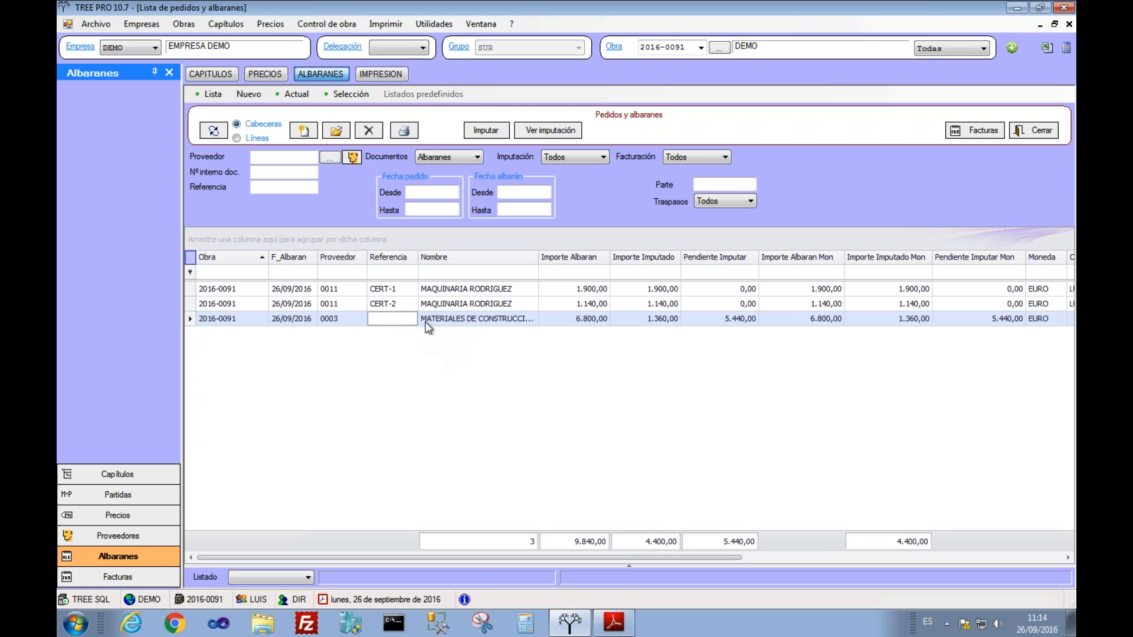
left_click(426, 322)
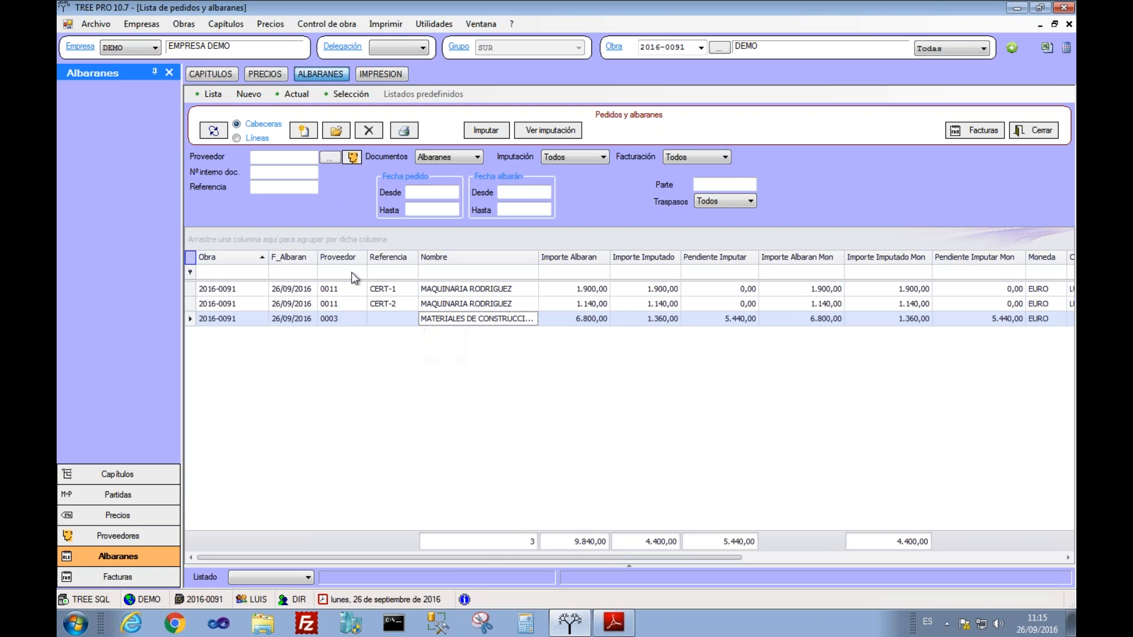
left_click(213, 75)
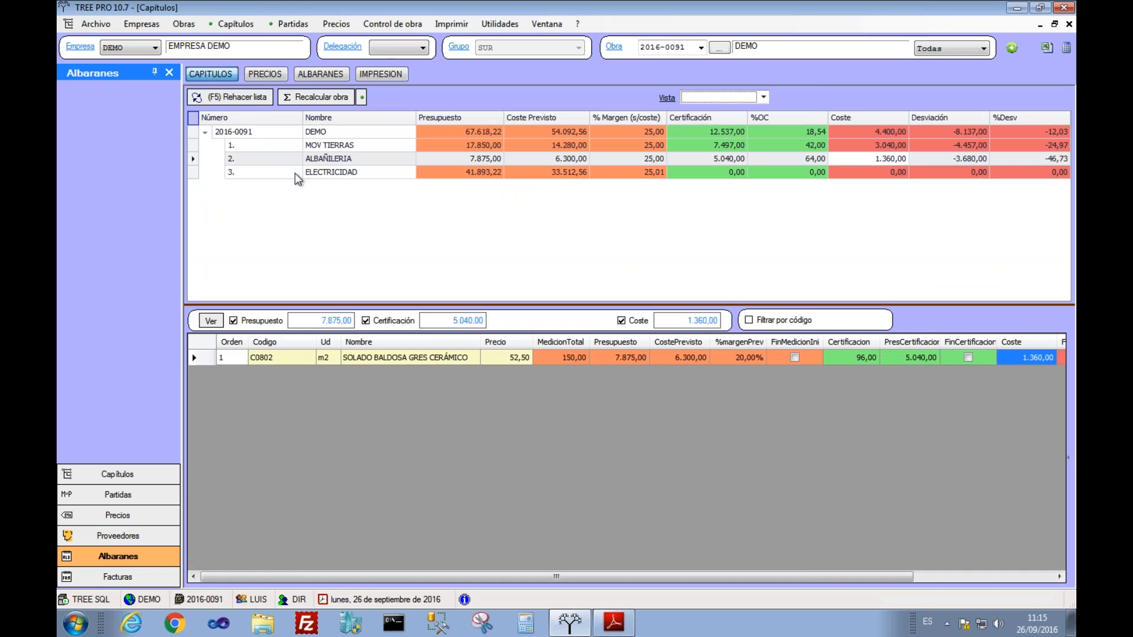
Step: Inspect the two cost-free ELECTRICIDAD line items, then go back to the delivery-note list
left_click(295, 172)
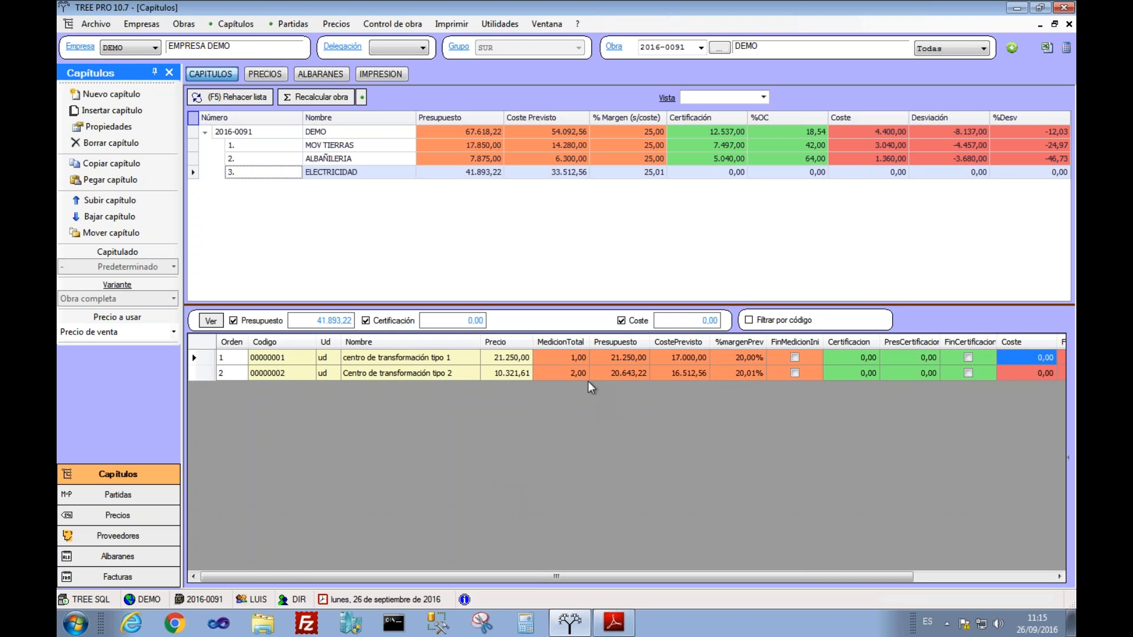
left_click(324, 76)
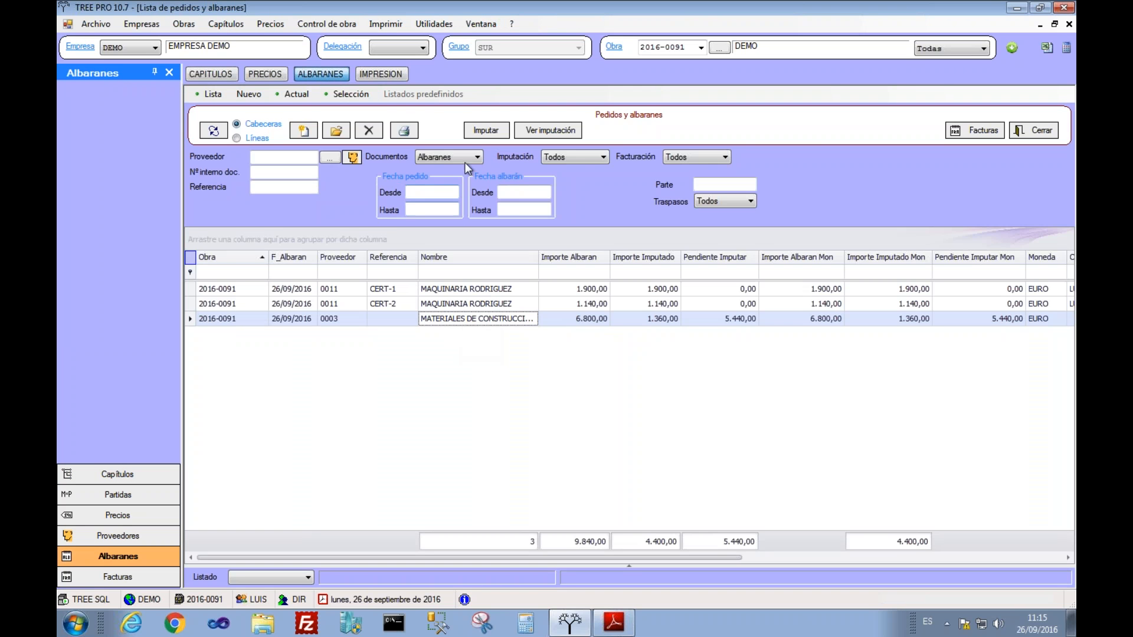
Step: Impute the materials note line's cost to the whole ELECTRICIDAD chapter, split 50,72%/49,28%
left_click(485, 134)
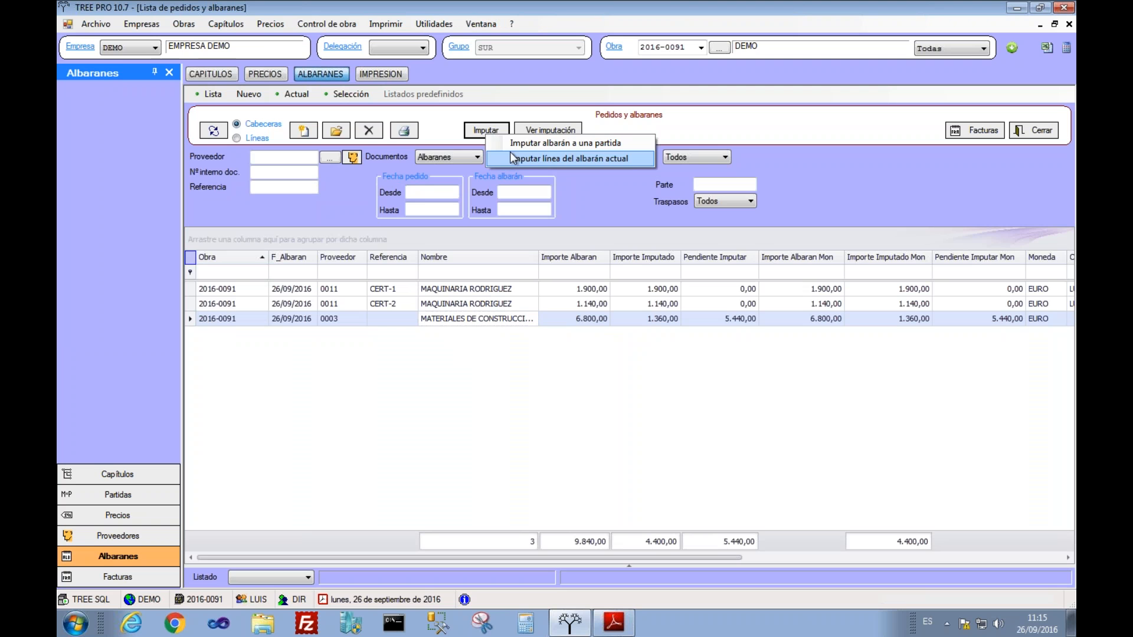
left_click(511, 145)
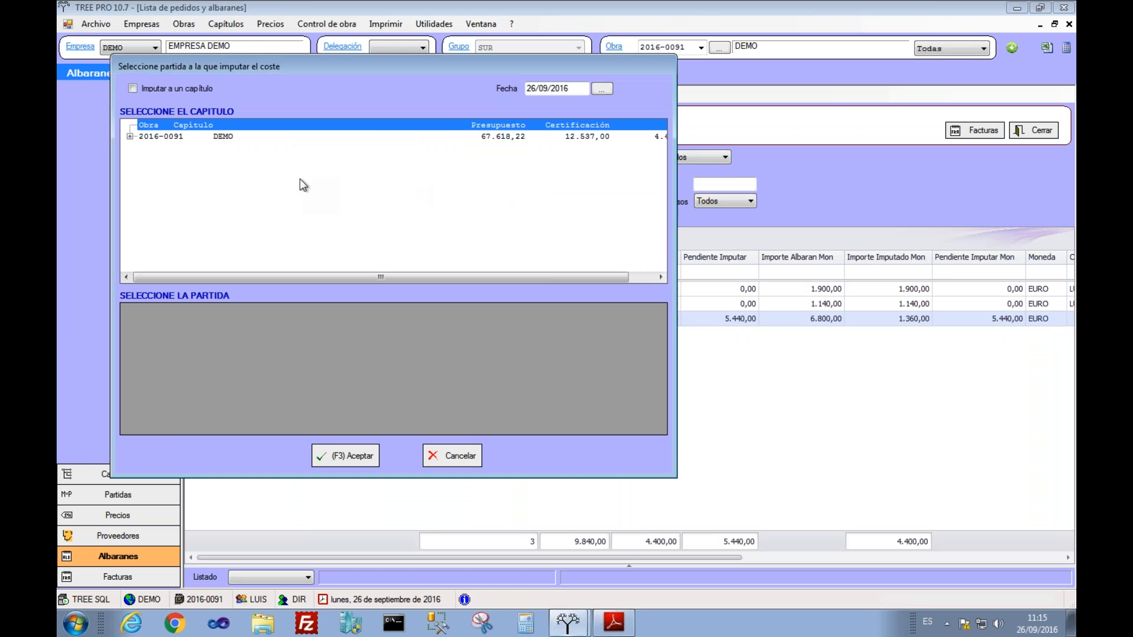
left_click(130, 136)
left_click(183, 170)
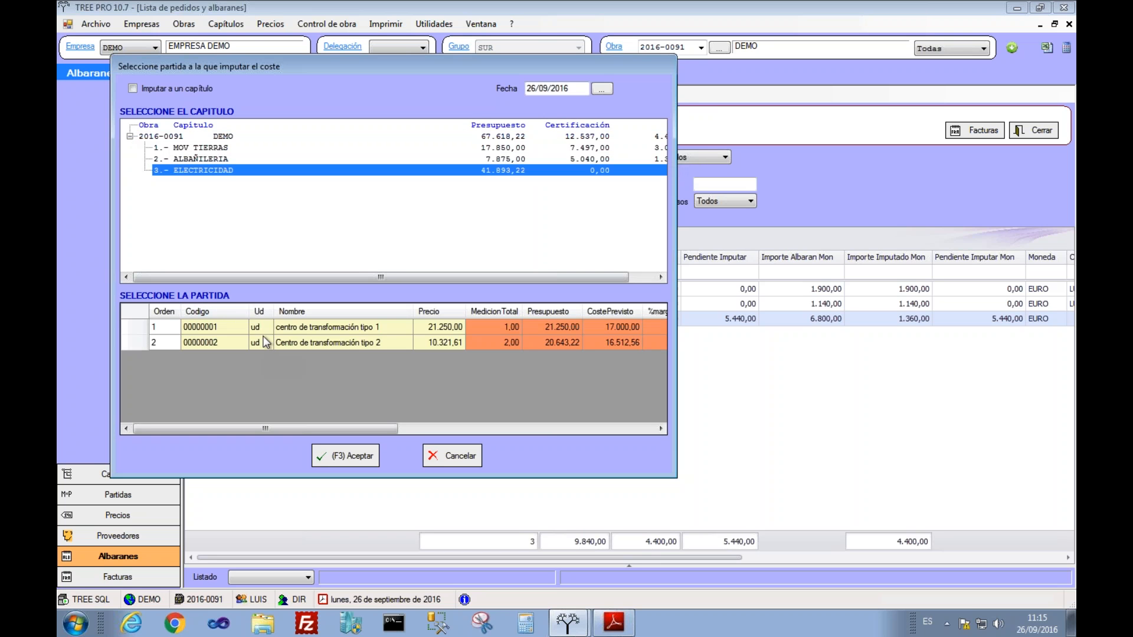
left_click(155, 91)
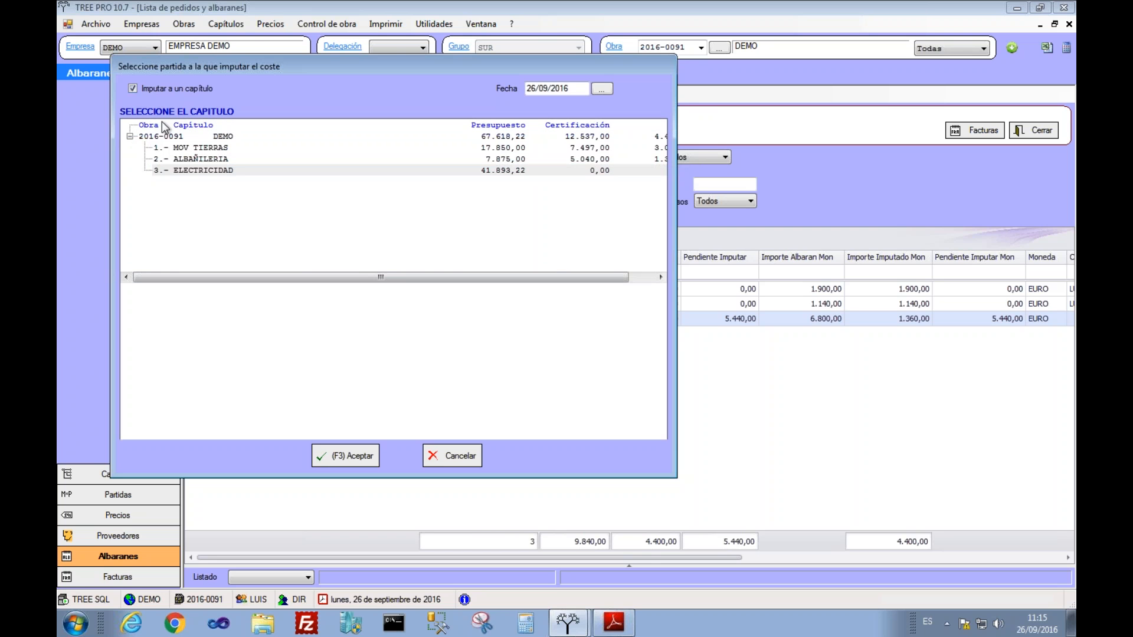
left_click(184, 170)
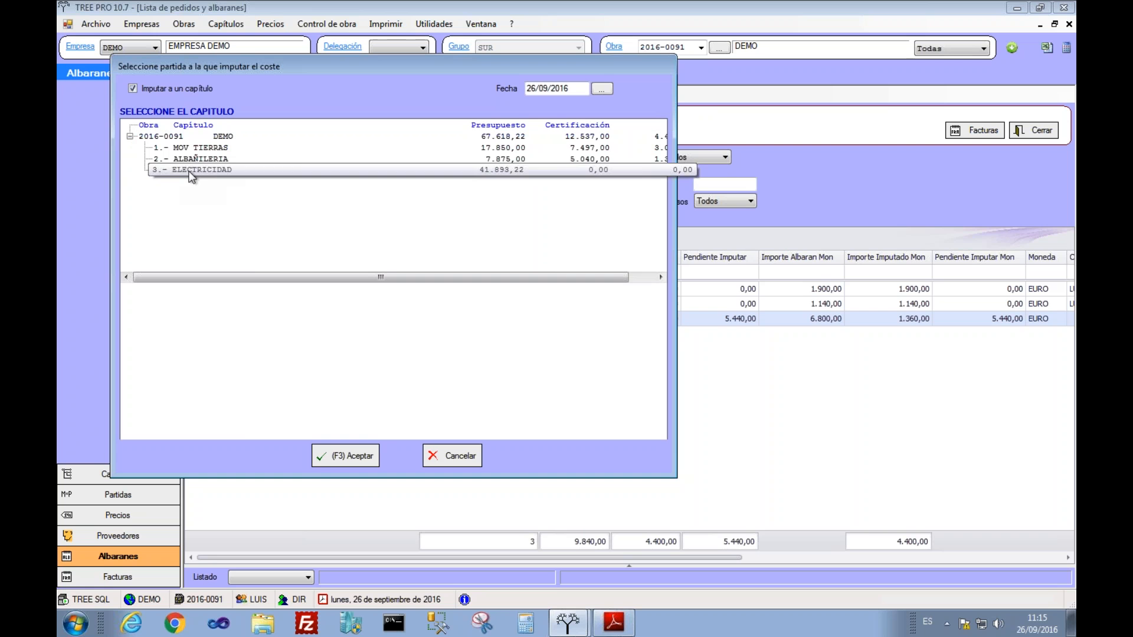
left_click(336, 455)
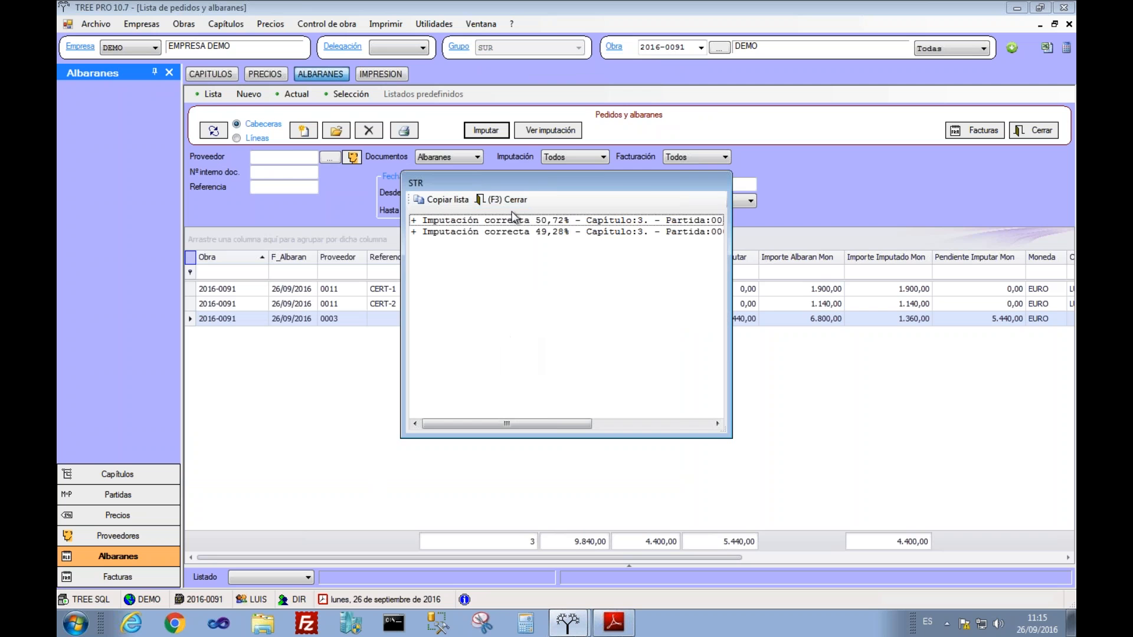
left_click(496, 201)
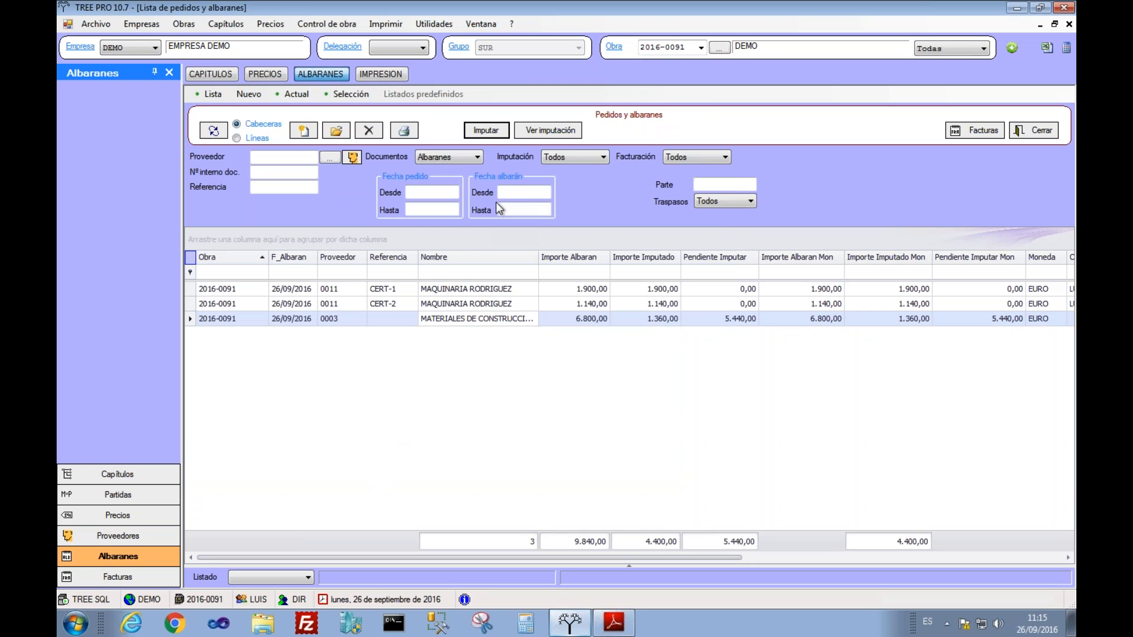
left_click(222, 75)
left_click(1038, 374)
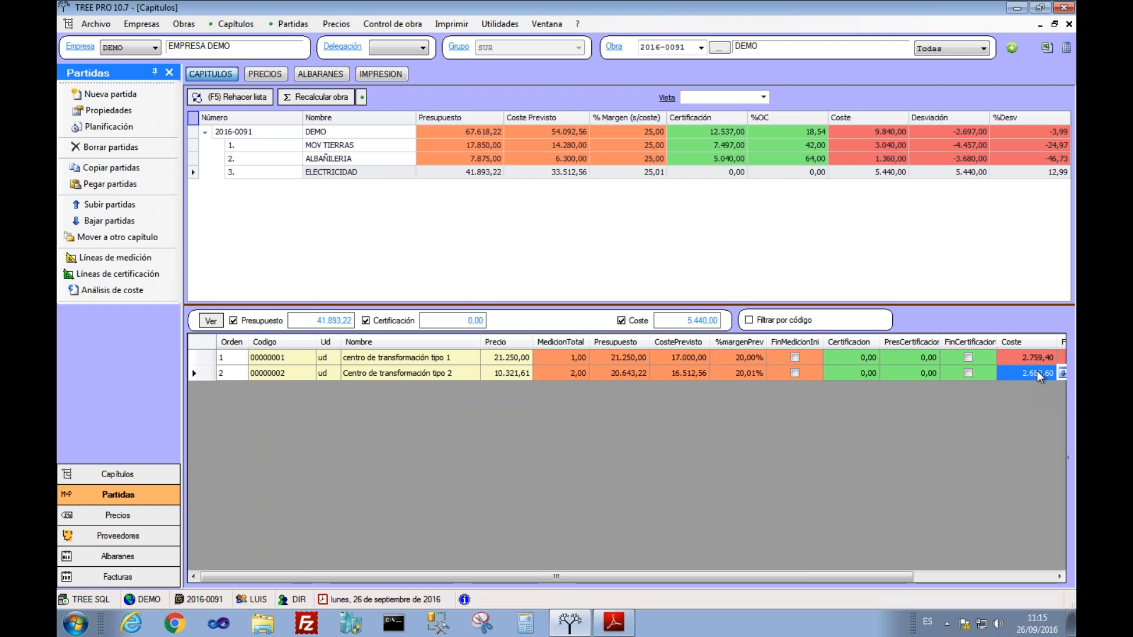
left_click(1053, 357)
left_click(937, 175)
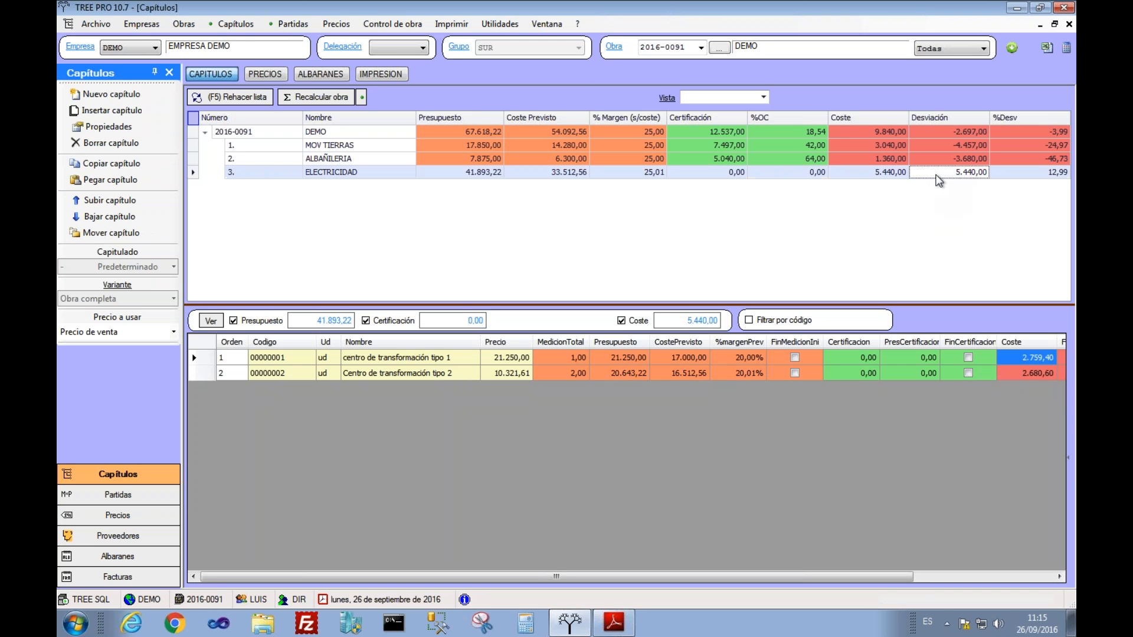
left_click(882, 177)
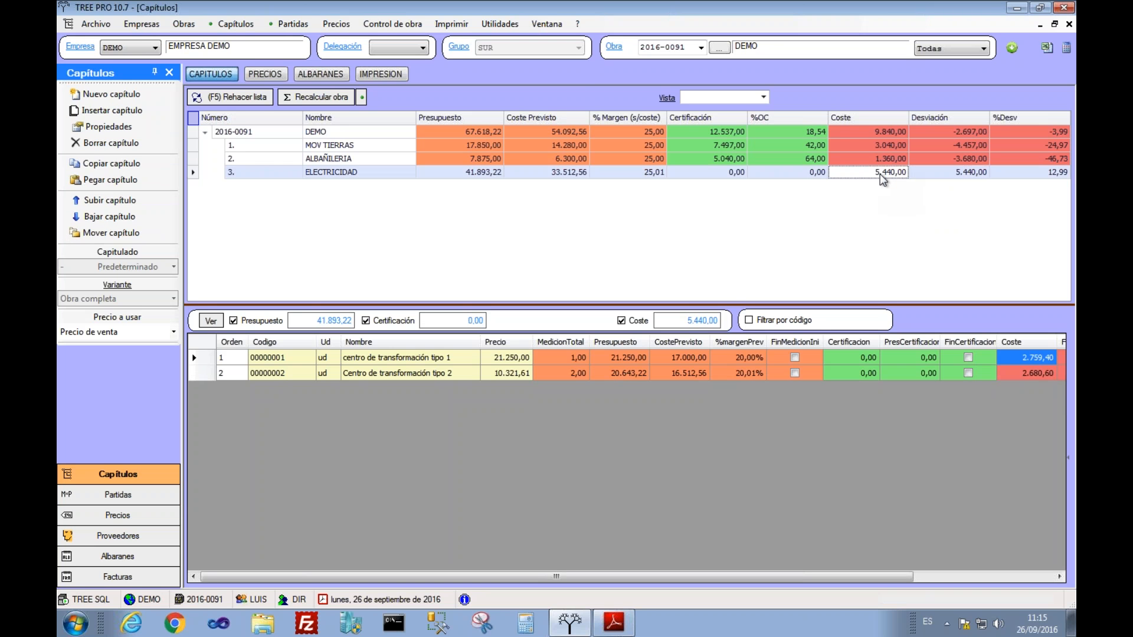
left_click(1021, 359)
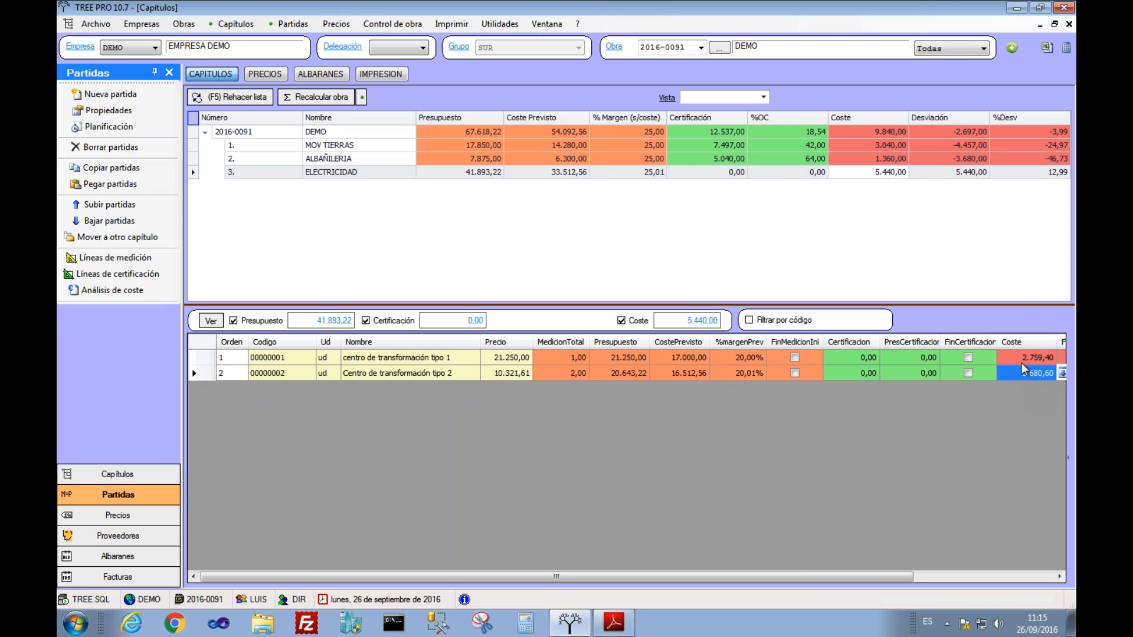
left_click(1020, 372)
left_click(942, 133)
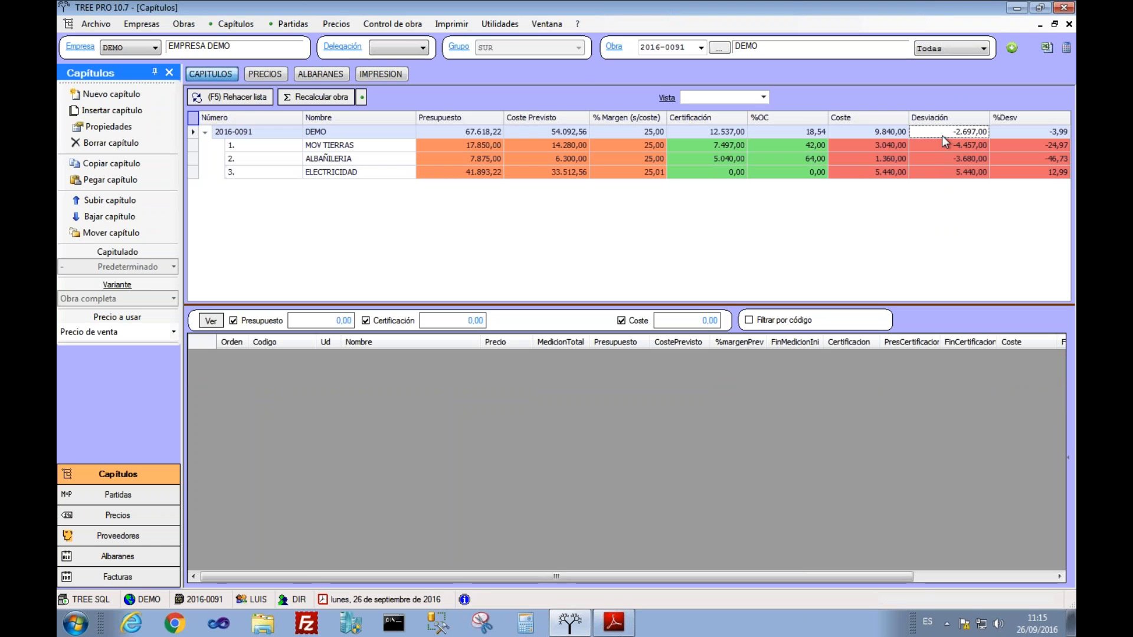
left_click(873, 132)
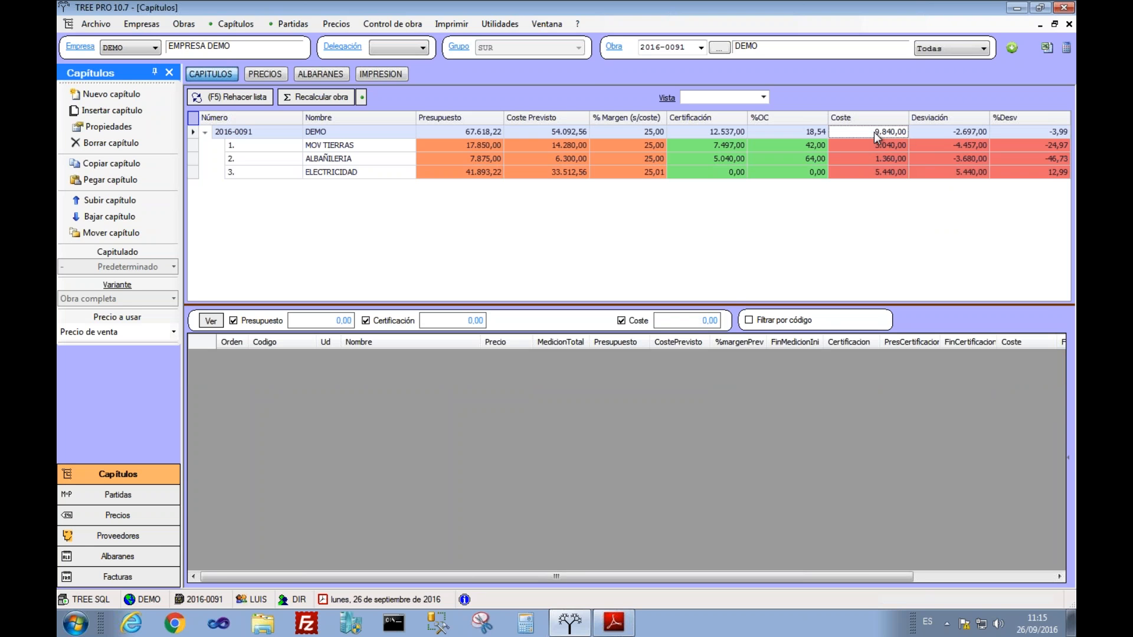
left_click(724, 132)
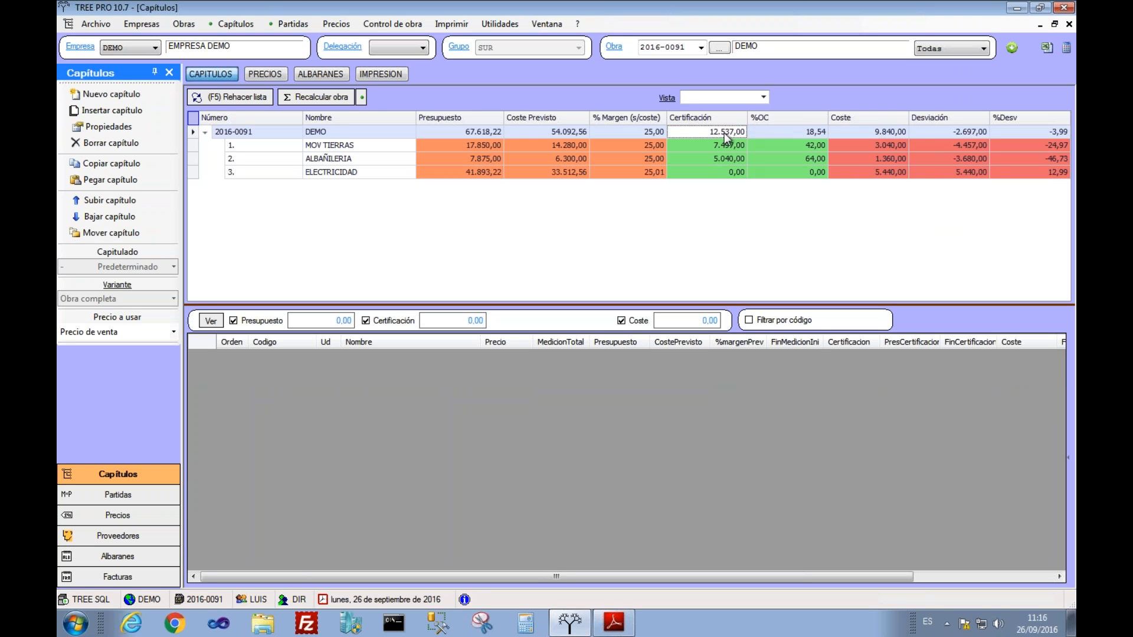
left_click(957, 136)
left_click(881, 133)
left_click(702, 133)
left_click(856, 133)
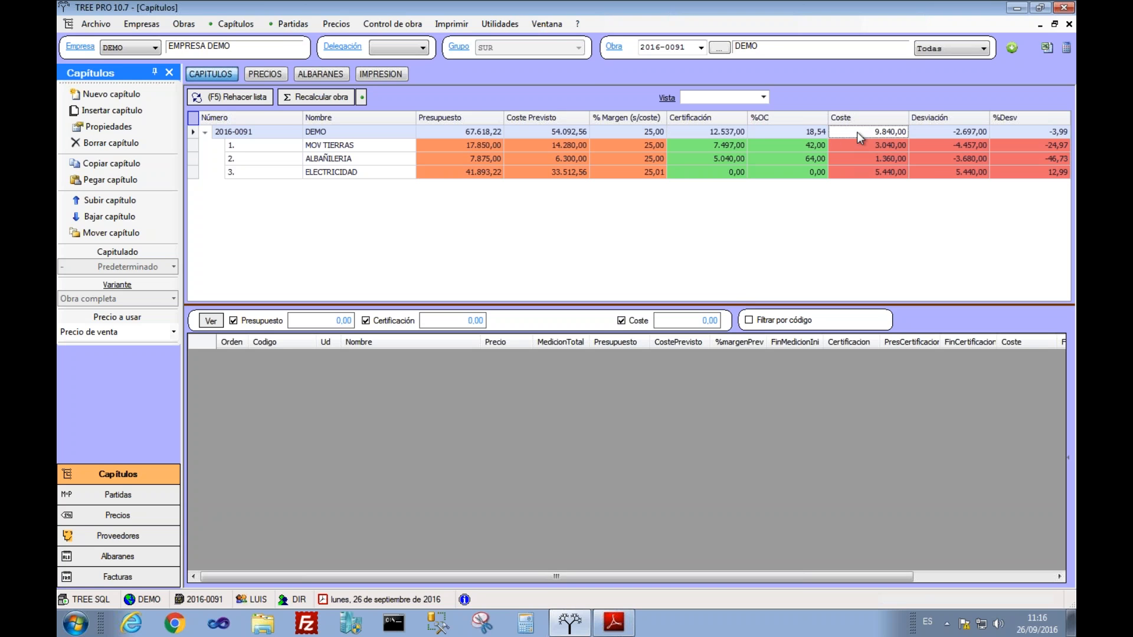
left_click(928, 133)
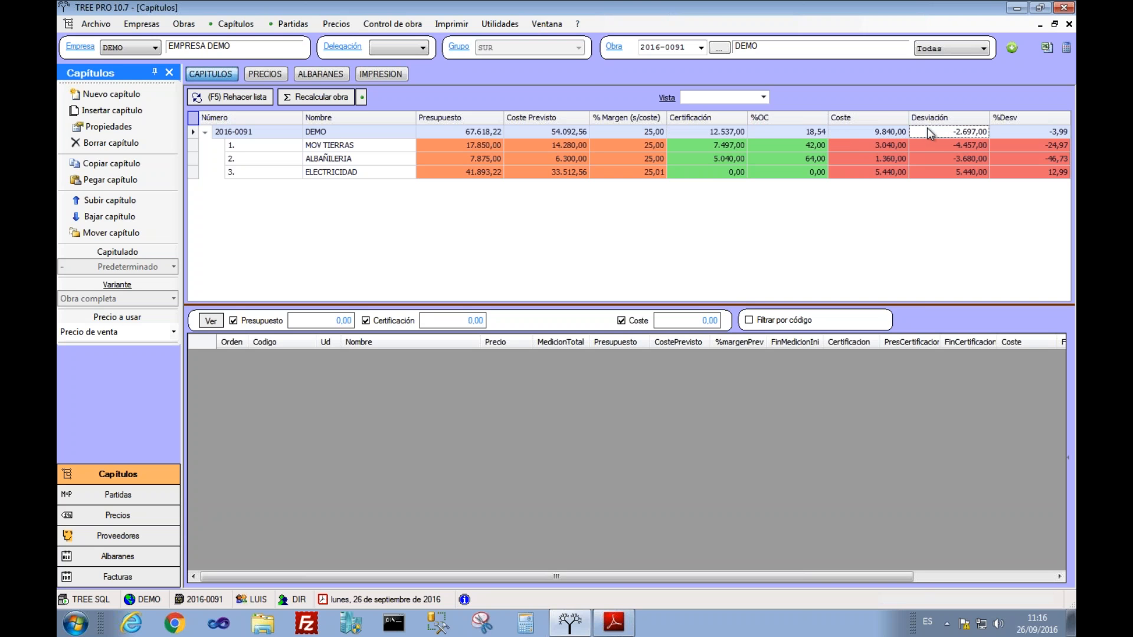
left_click(937, 143)
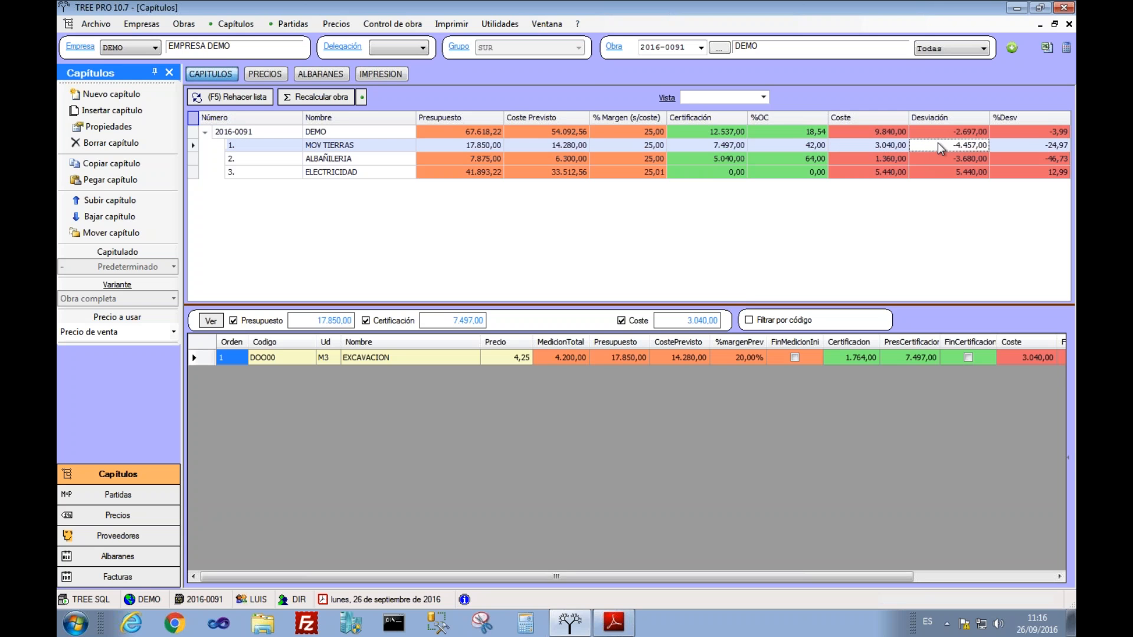
left_click(944, 158)
left_click(946, 173)
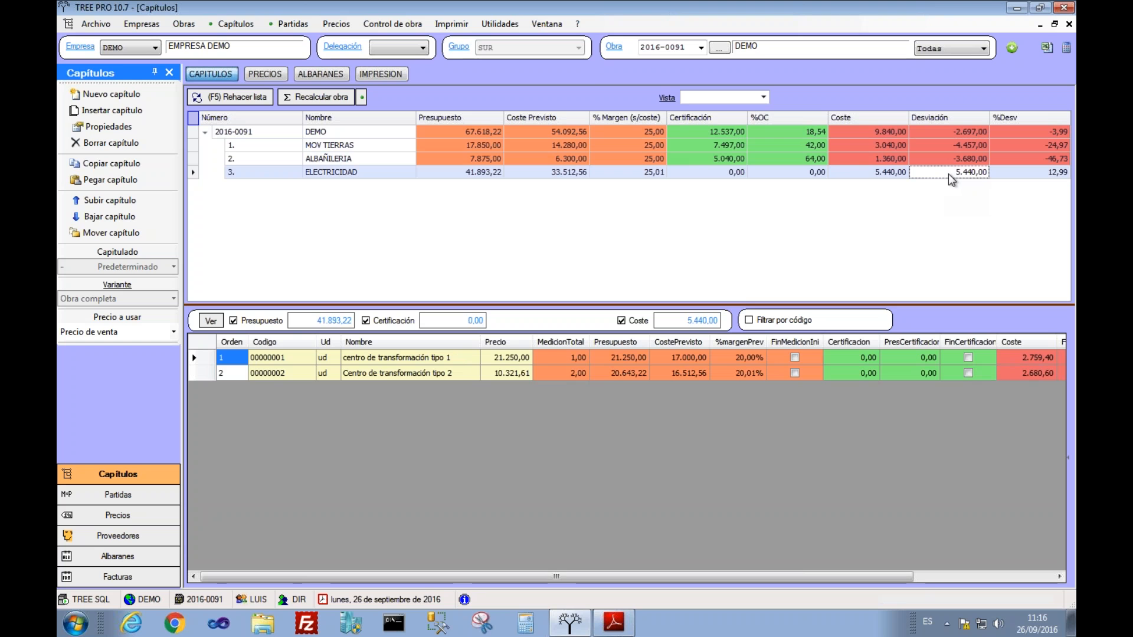
left_click(894, 173)
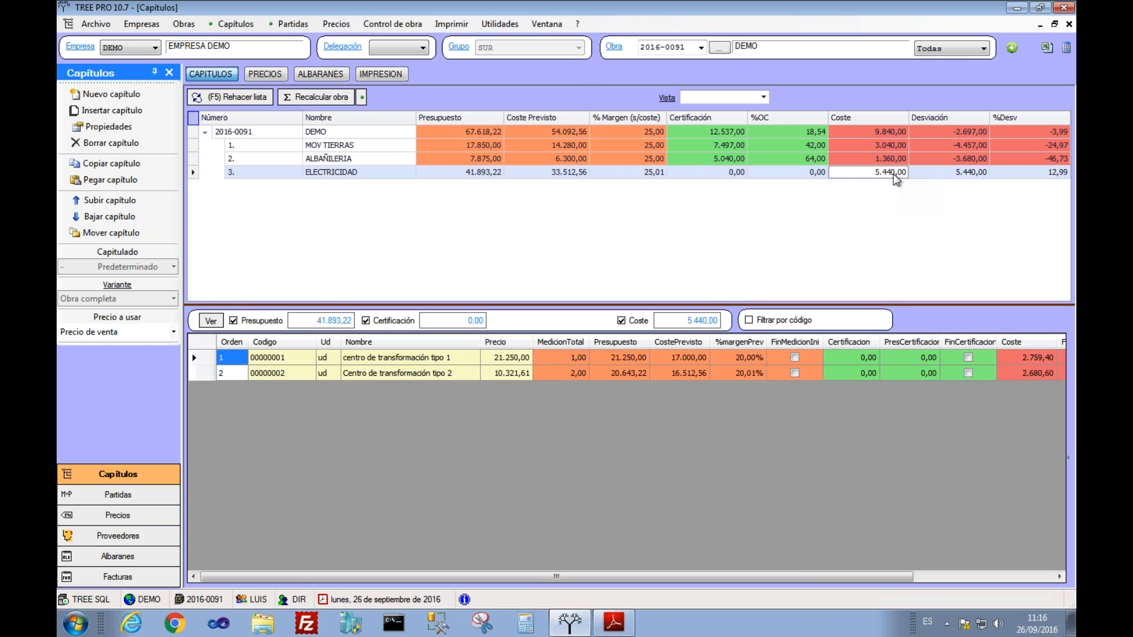
left_click(699, 173)
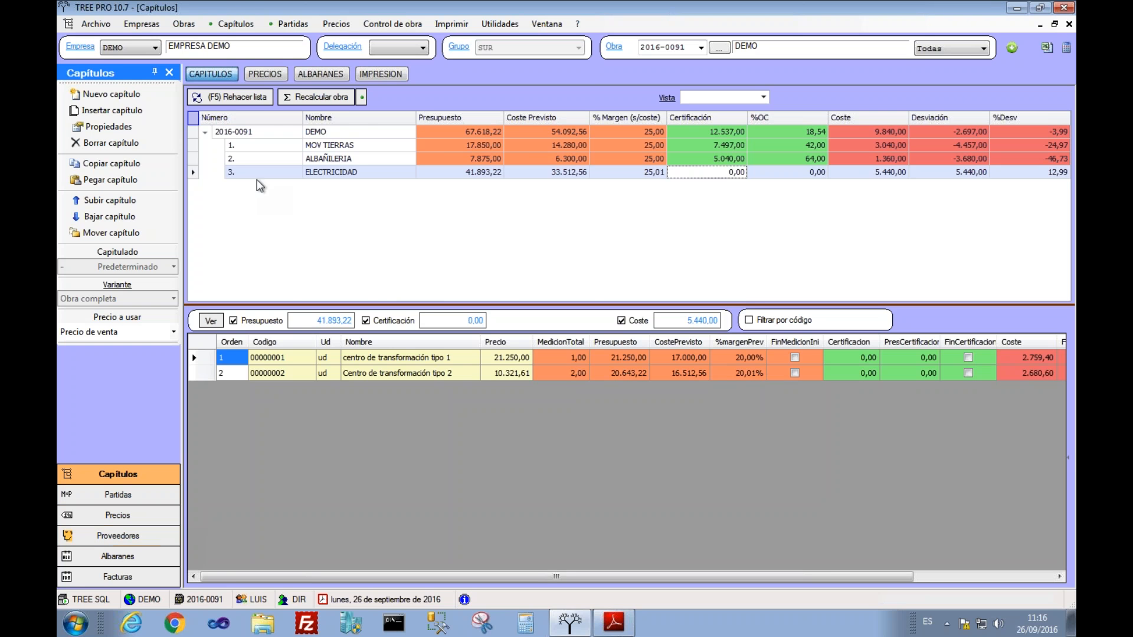
left_click(320, 73)
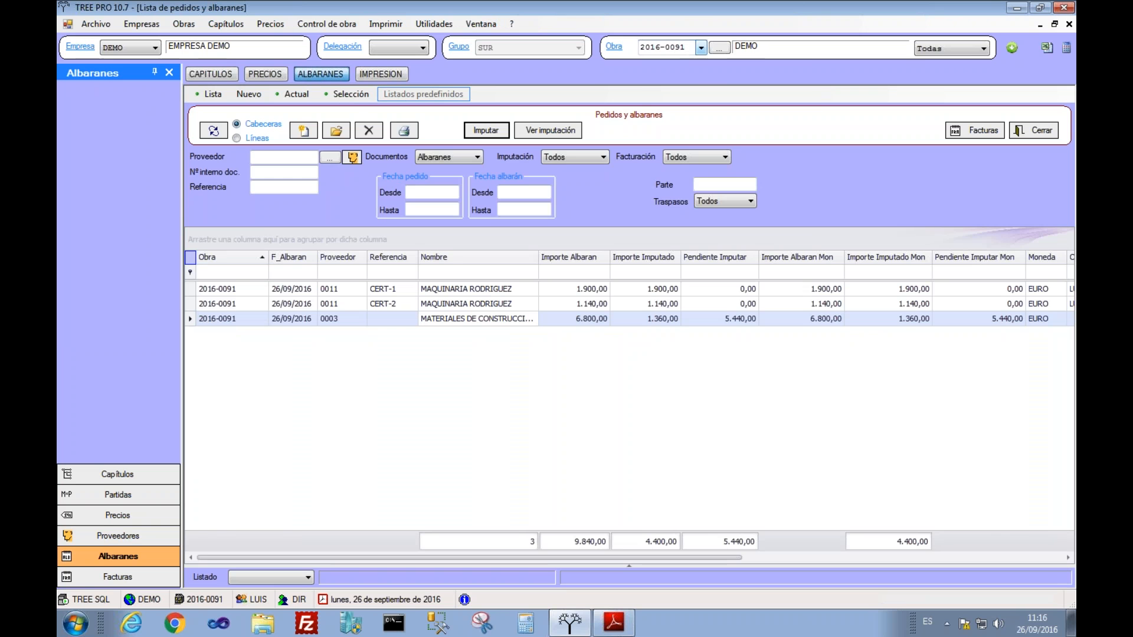
Step: Clear the Obra filter and load the delivery-note list at the individual Líneas level
left_click(701, 47)
left_click(706, 61)
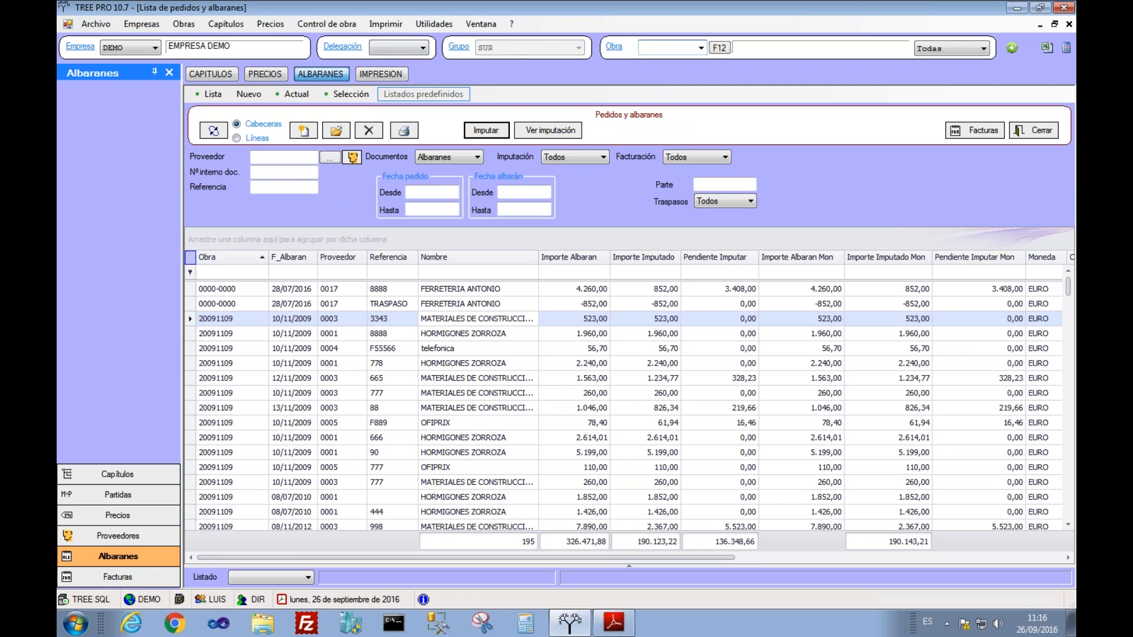
left_click(236, 138)
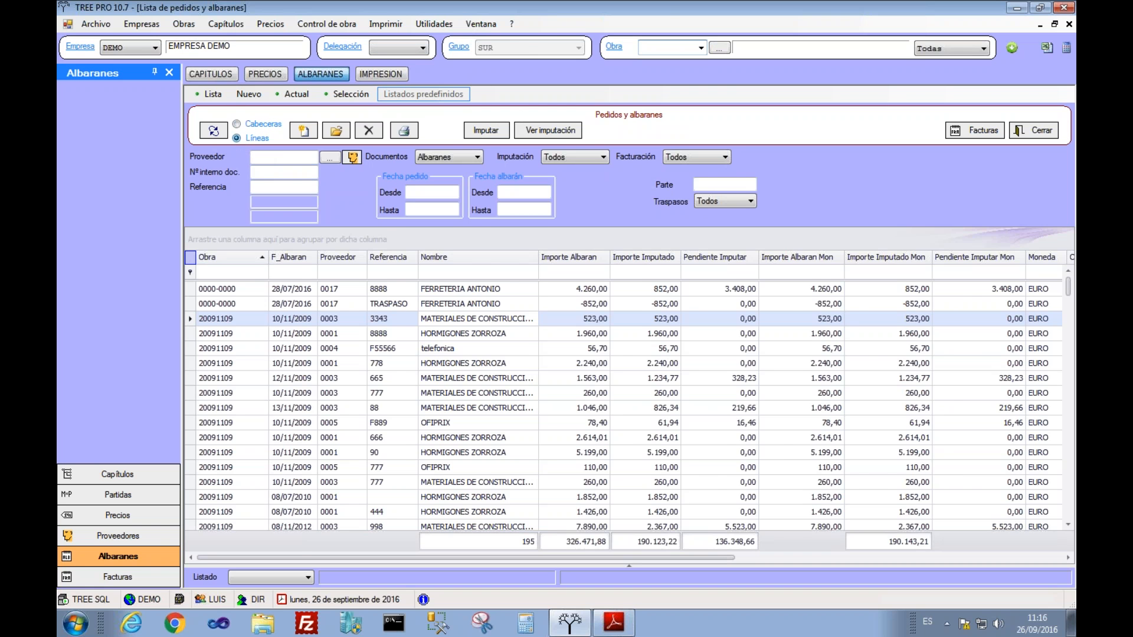
left_click(393, 318)
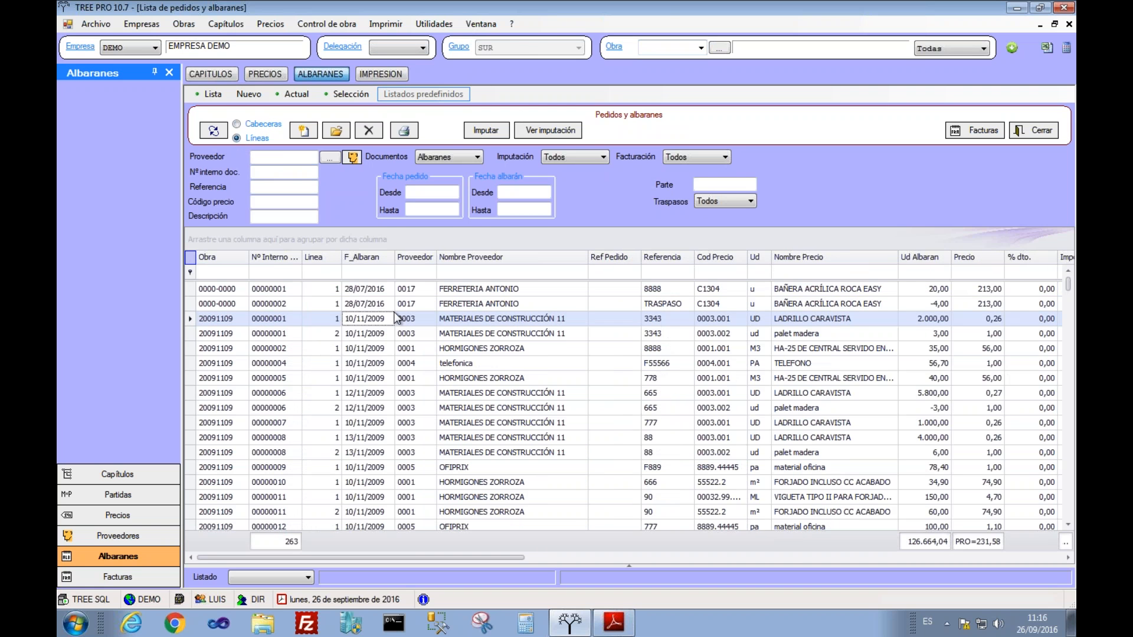
Step: Inspect the LADRILLO CARAVISTA and delivery note 00000006 lines, then try and clear a 'FERR' supplier filter
left_click(782, 320)
left_click(797, 353)
left_click(796, 392)
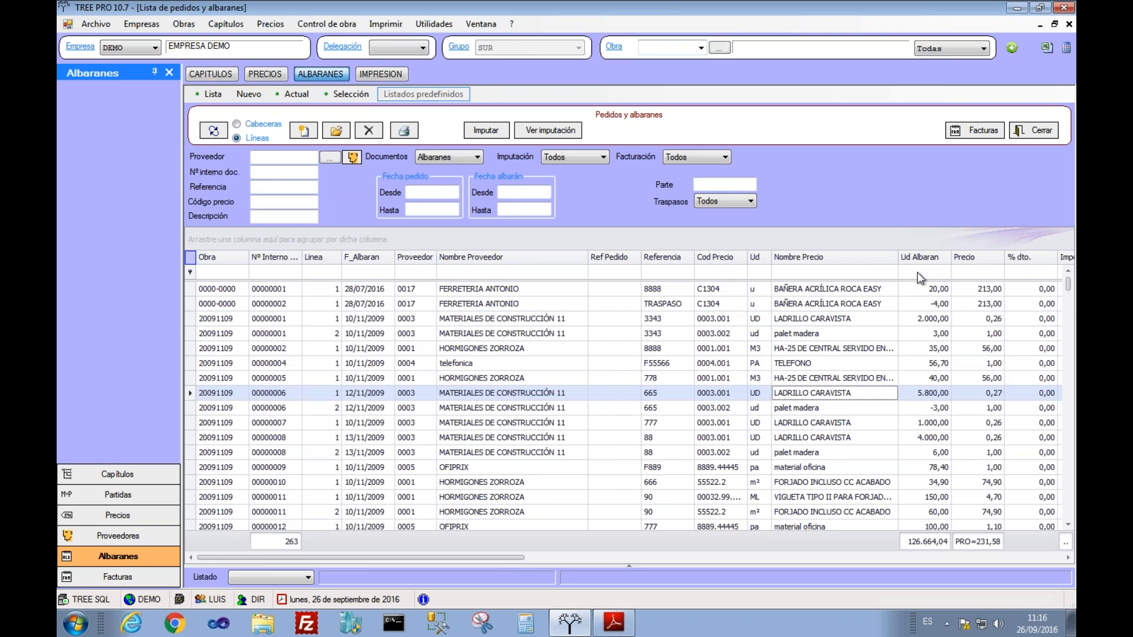
left_click(454, 270)
type("FERR")
key("BackSpace")
key("BackSpace")
key("BackSpace")
key("BackSpace")
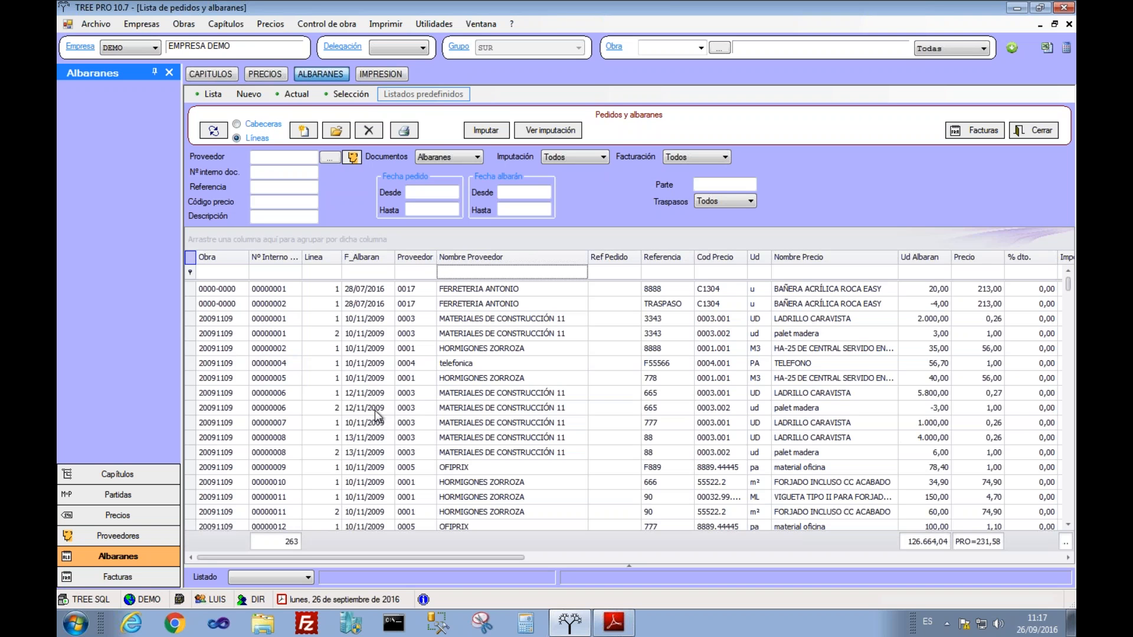
Step: Open the line list as a pivot table via the grid's Tabla dinámica y gráficos option
right_click(190, 257)
left_click(221, 323)
right_click(189, 263)
left_click(219, 324)
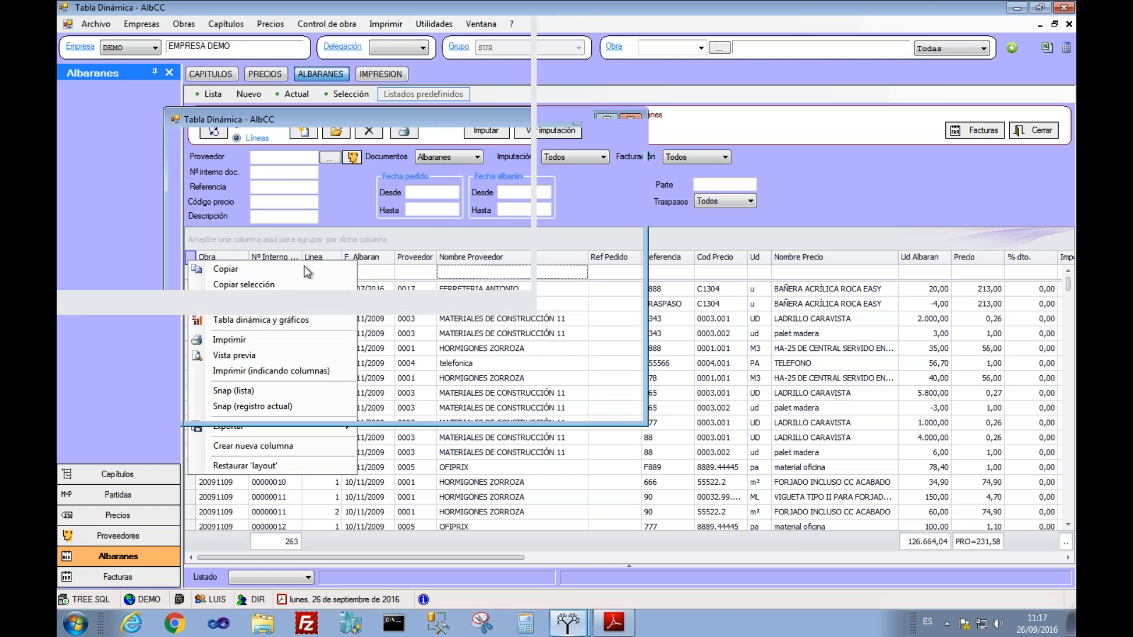
Step: Remove Obra and Nombre precio from the pivot rows and include every price item, leaving per-supplier totals
left_click_drag(101, 110, 259, 63)
left_click_drag(224, 103, 285, 63)
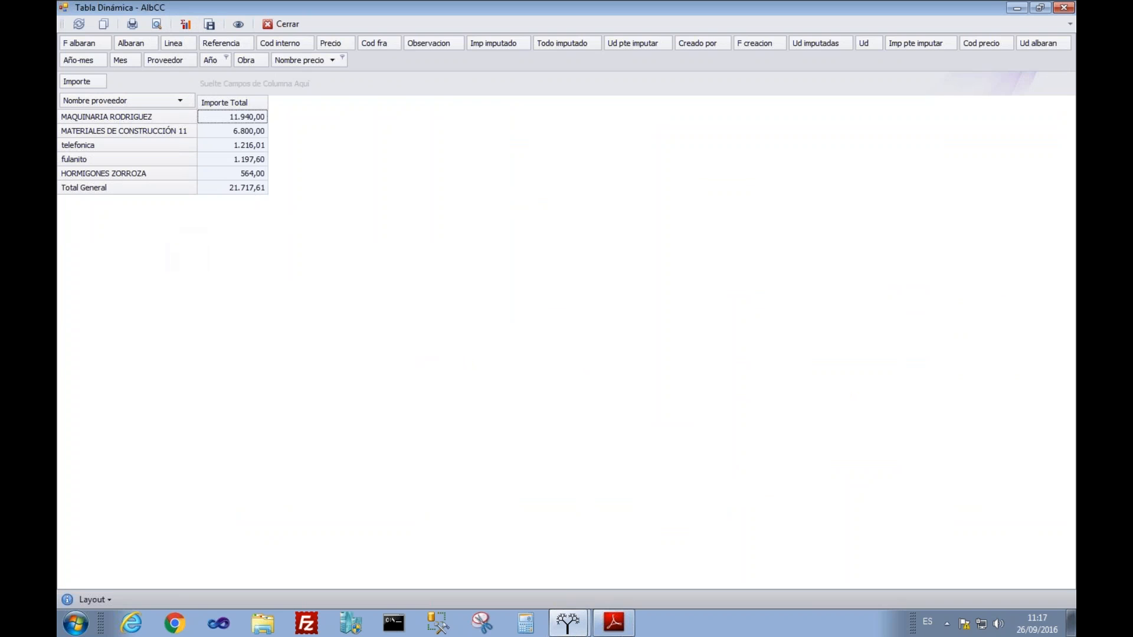
left_click(226, 141)
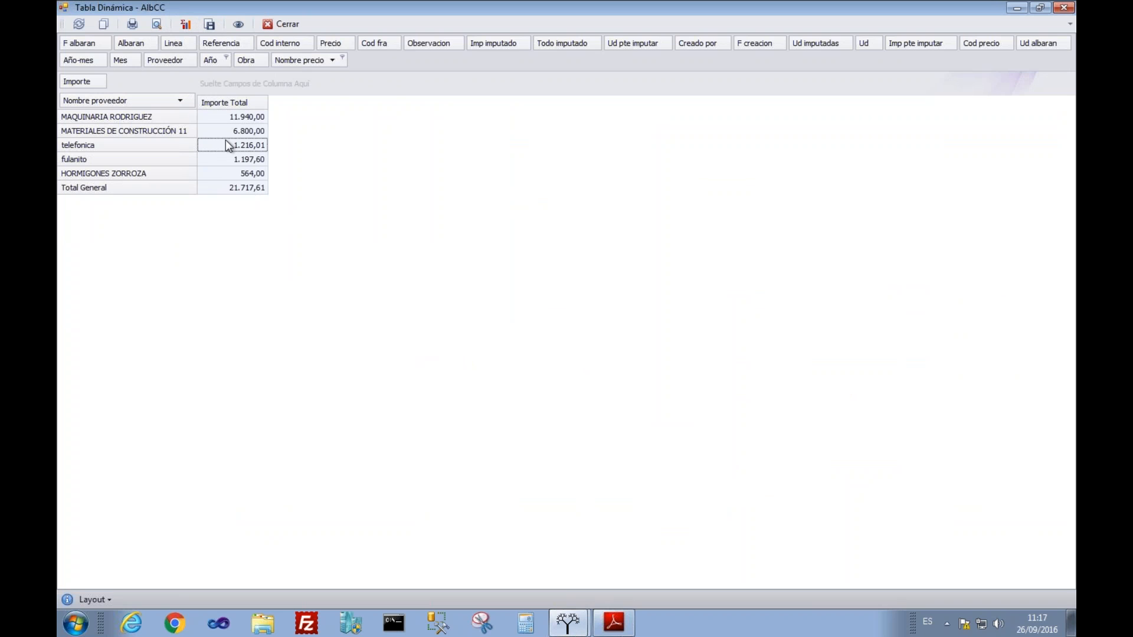
left_click(227, 58)
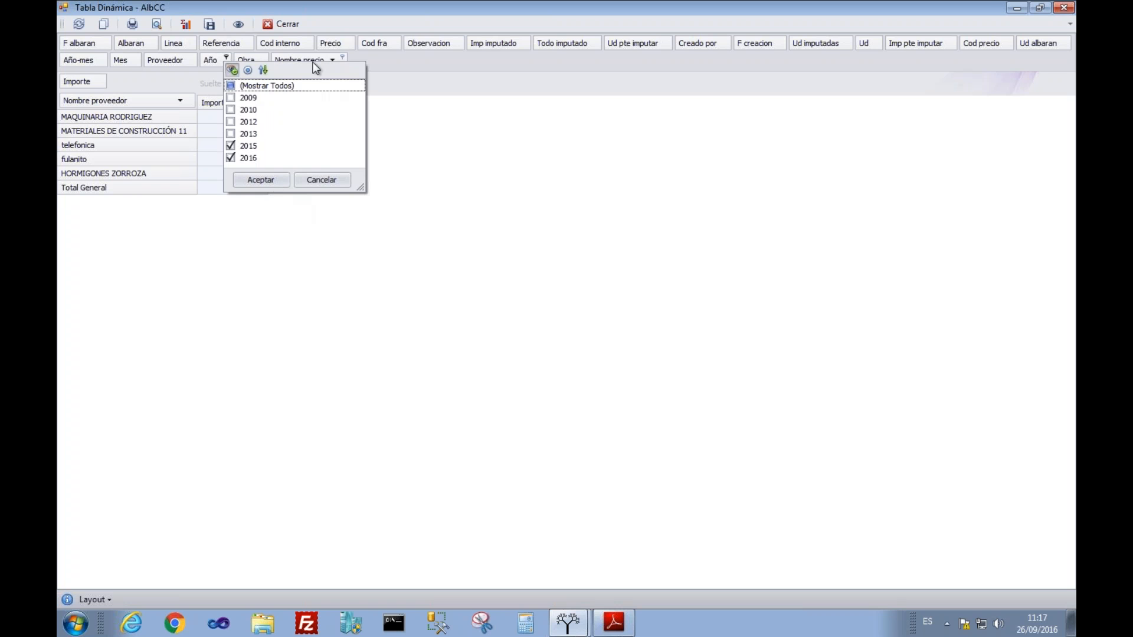
left_click(341, 57)
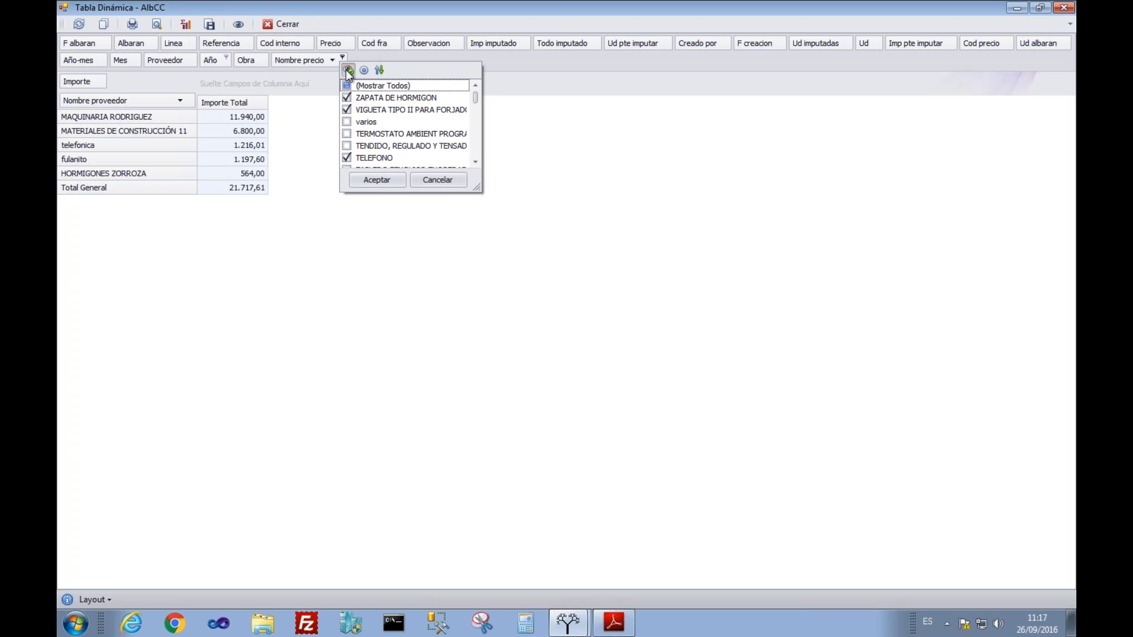
left_click(347, 86)
left_click(376, 179)
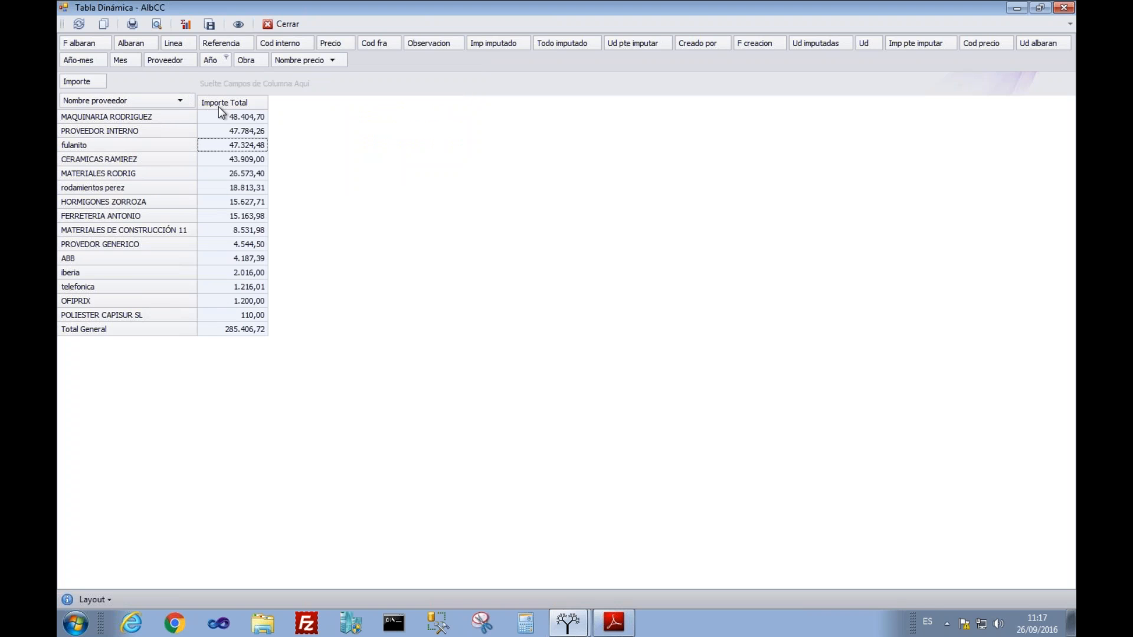
Step: Chart all supplier totals, enlarge the chart window, then close the chart
left_click_drag(219, 116, 217, 318)
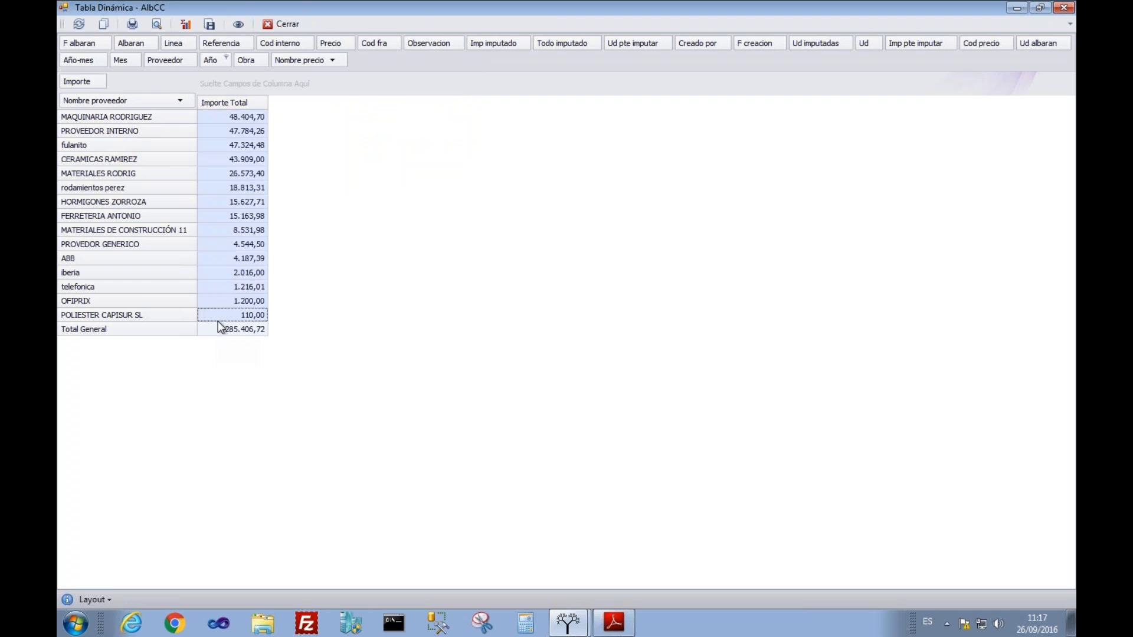
left_click(187, 22)
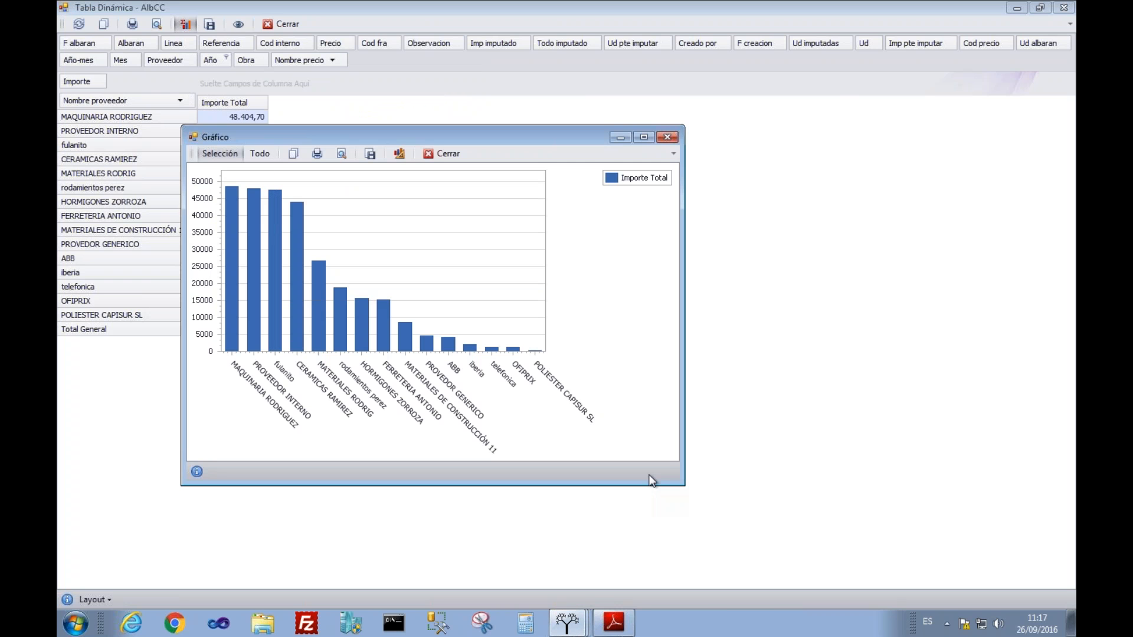
left_click_drag(651, 480, 905, 585)
mouse_move(348, 253)
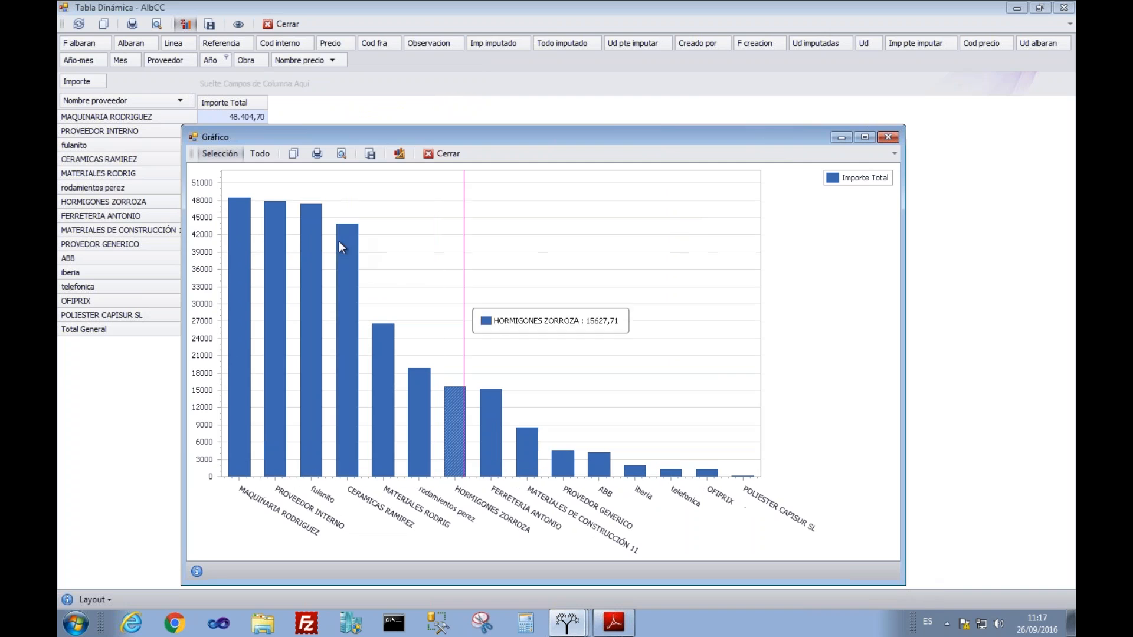
left_click(442, 155)
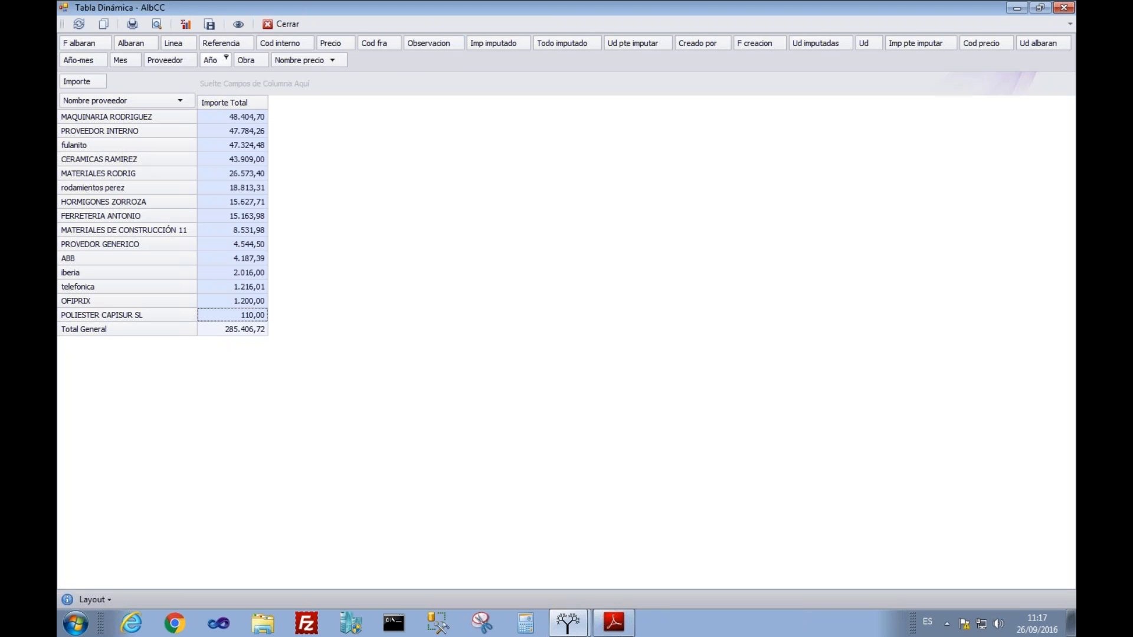
Step: Split the amounts into Año columns and move Nombre proveedor out of the rows to the filter bar
left_click_drag(210, 59, 218, 84)
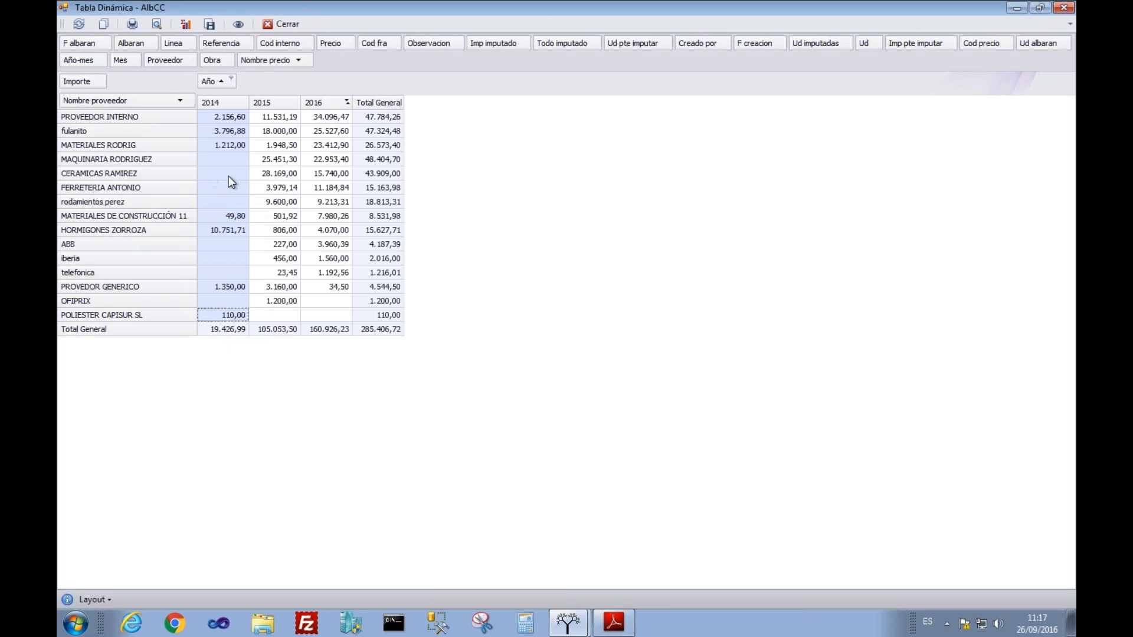
left_click(277, 133)
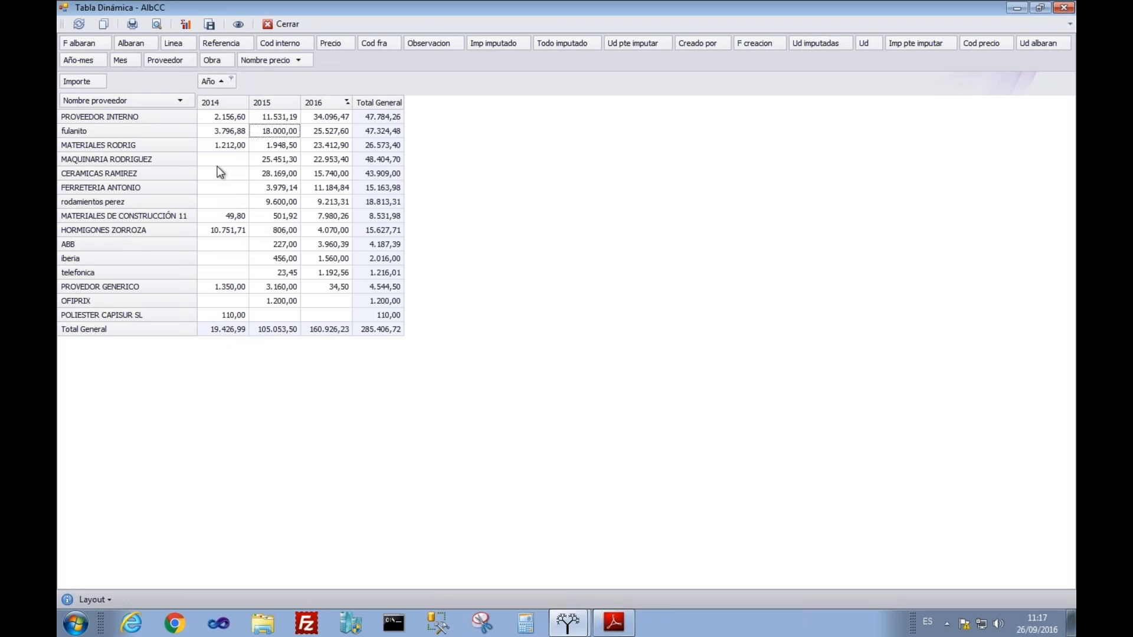
left_click_drag(129, 101, 344, 72)
left_click_drag(264, 59, 347, 66)
left_click(324, 243)
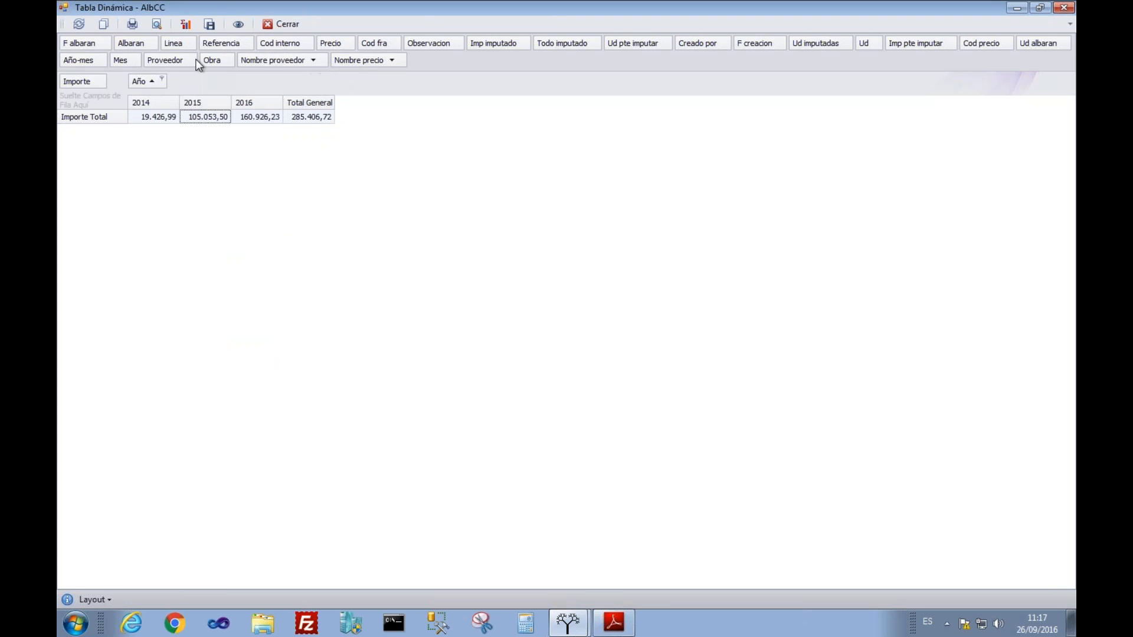
Step: Drag Obra into the rows to list amounts per job for 2014, 2015 and 2016
left_click_drag(208, 61, 114, 104)
left_click(153, 131)
scroll(154, 131, "down", 1)
scroll(194, 348, "down", 2)
scroll(195, 348, "up", 2)
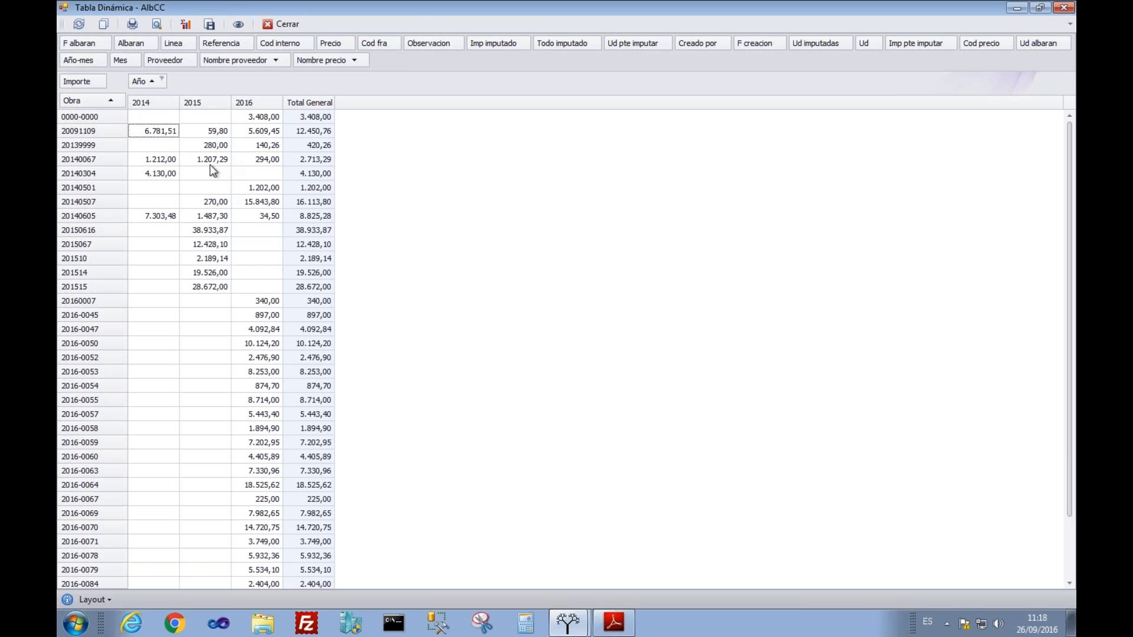
Step: Close the delivery-note pivot and list, then select jobs 2016-0059 and 2016-0063 in the chapters grid
left_click(279, 24)
left_click(1040, 132)
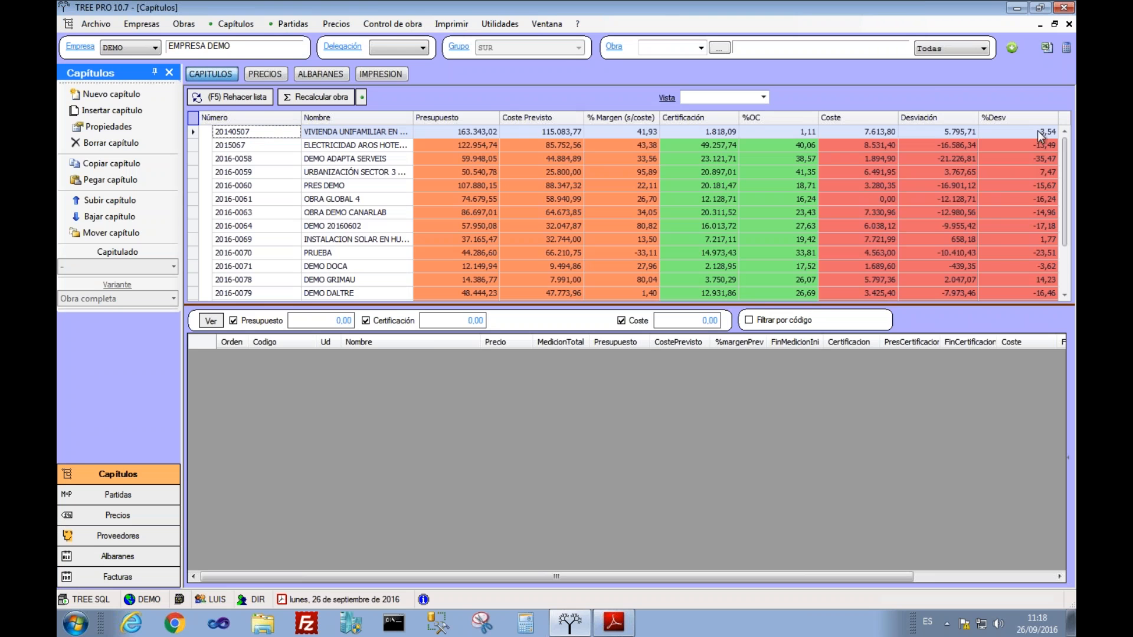
left_click(501, 172)
left_click(466, 213)
Step: Bring up the Imprimir > Certificaciones report submenu
left_click(451, 23)
left_click(394, 26)
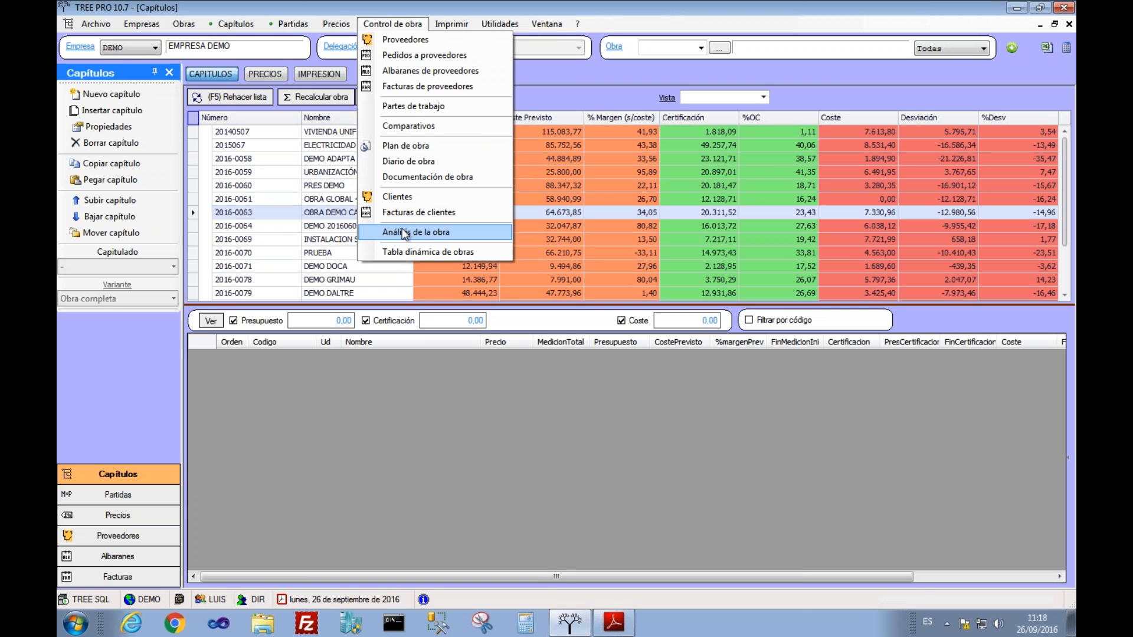
mouse_move(451, 24)
mouse_move(460, 145)
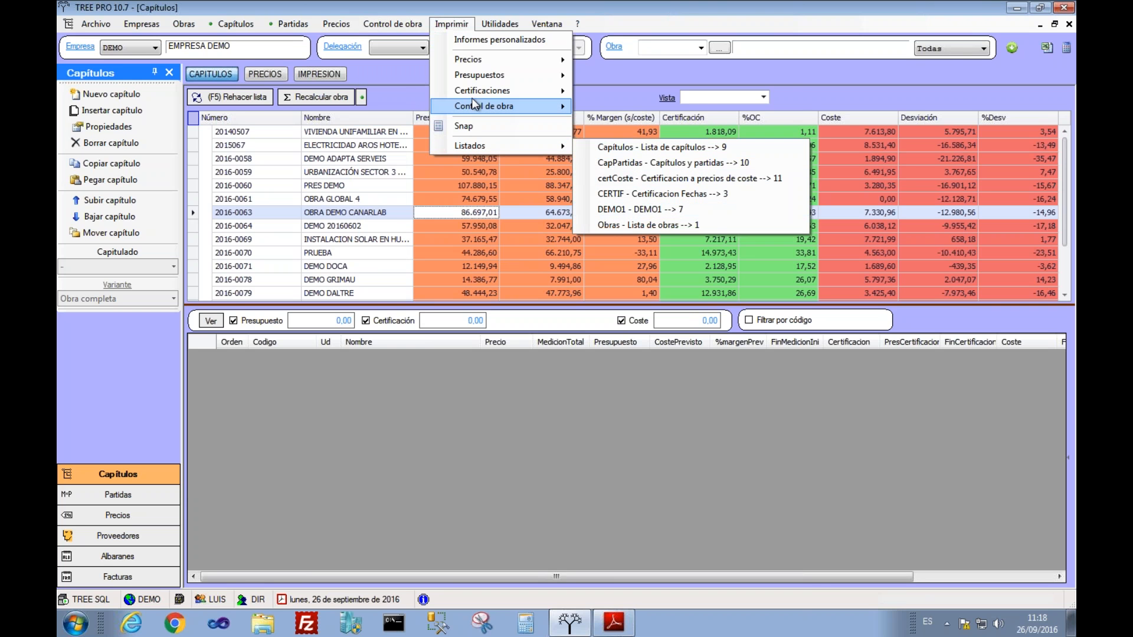
mouse_move(469, 92)
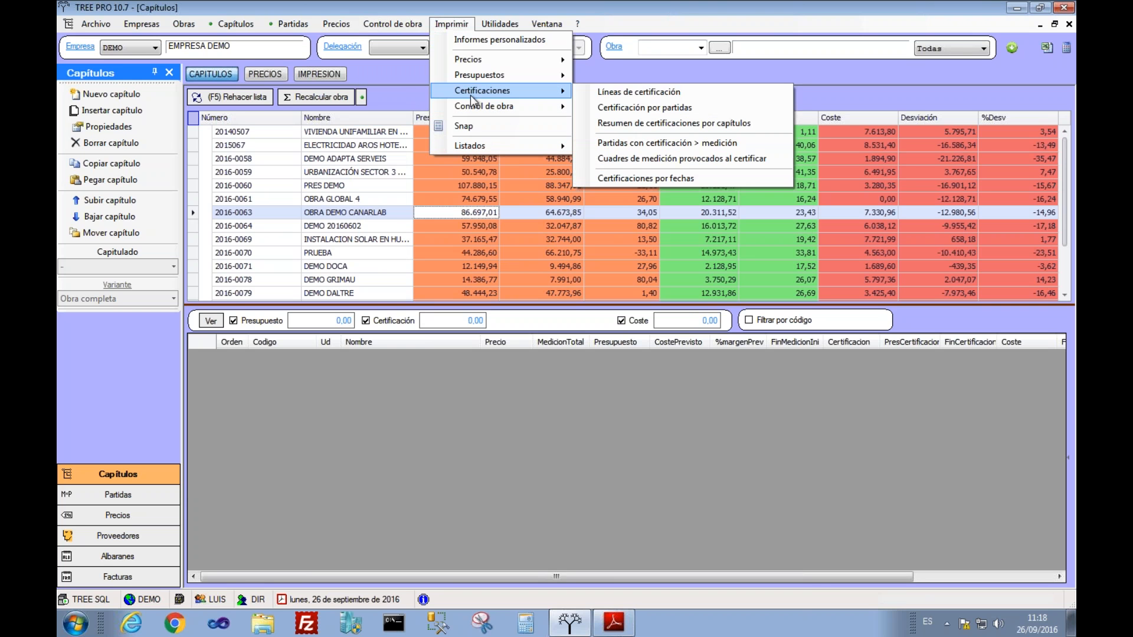
Step: Open Certificaciones por fechas as a pivot table and check the 2015-12, 2016-06 and 2016-07 certified amounts
left_click(632, 178)
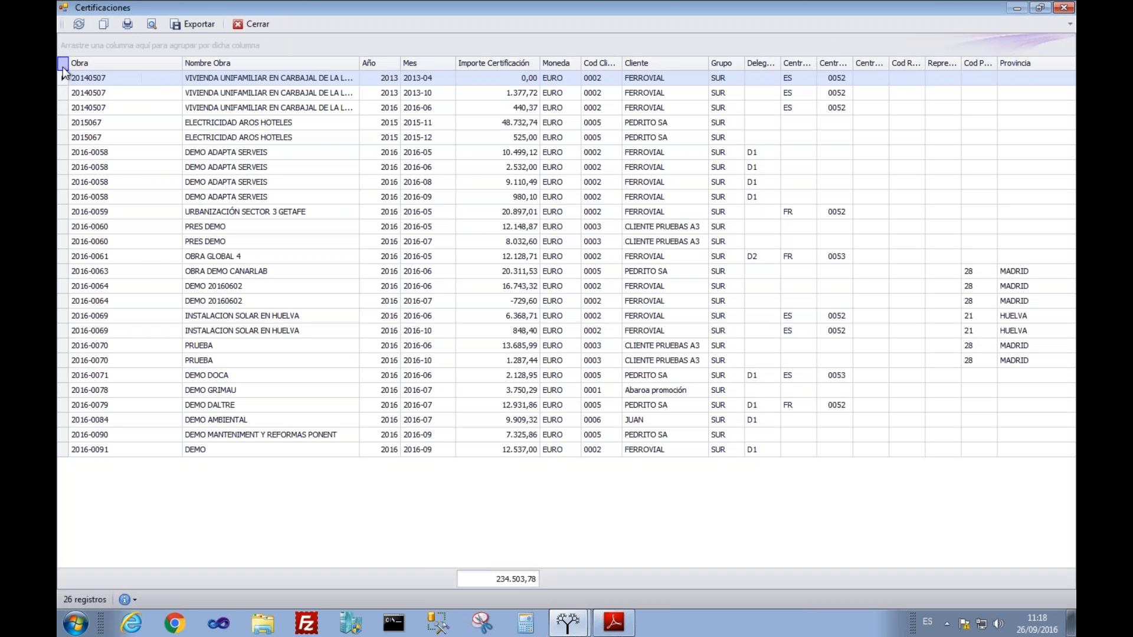
right_click(63, 66)
left_click(92, 127)
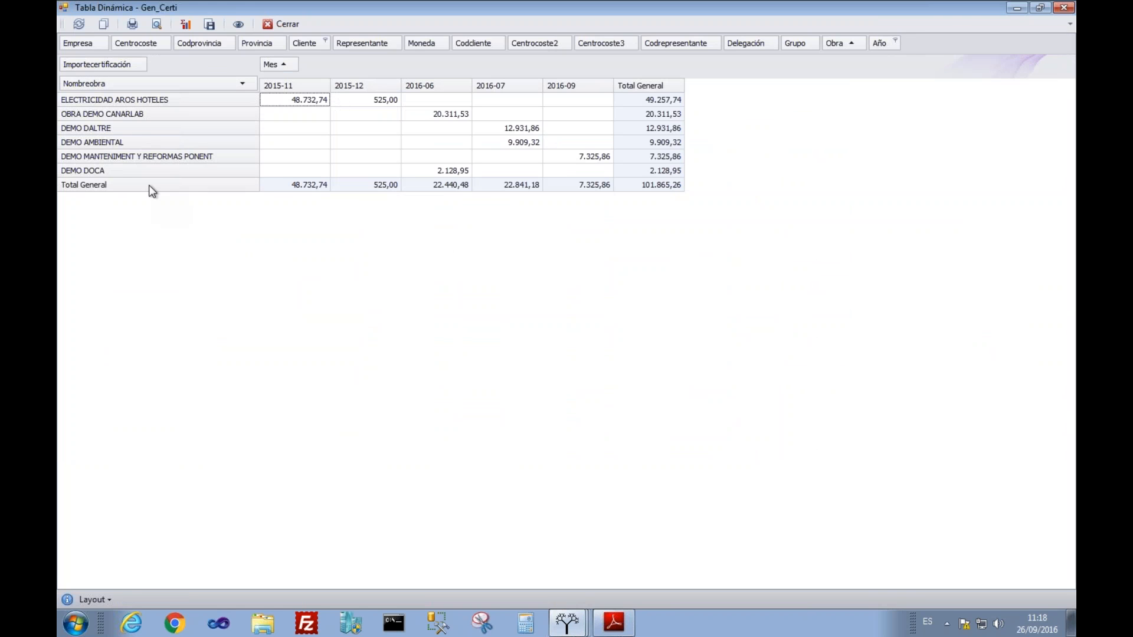
left_click(367, 102)
left_click(436, 102)
left_click(508, 101)
left_click(487, 167)
Step: Close the certifications pivot and report, select job 2016-0061, and open Utilidades
left_click(272, 23)
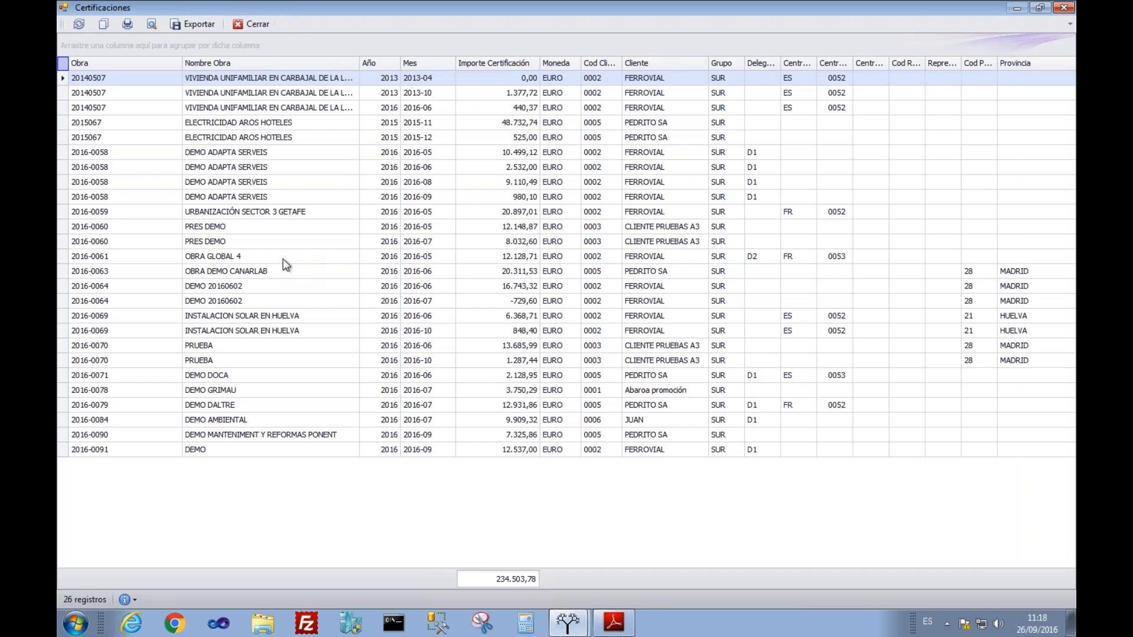
left_click(258, 30)
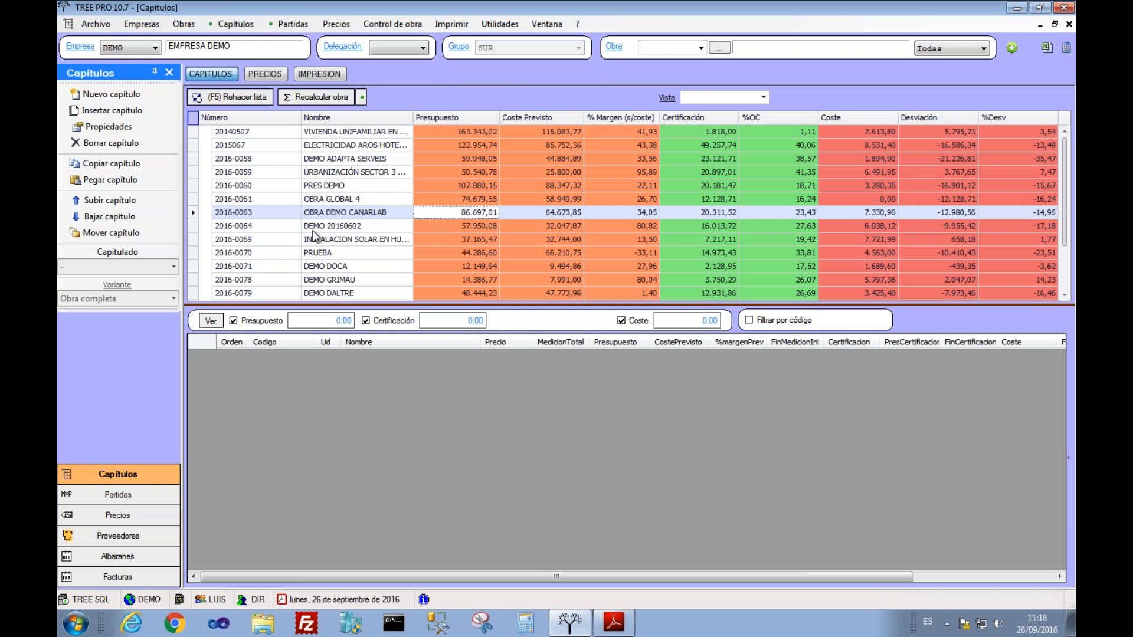
left_click(292, 204)
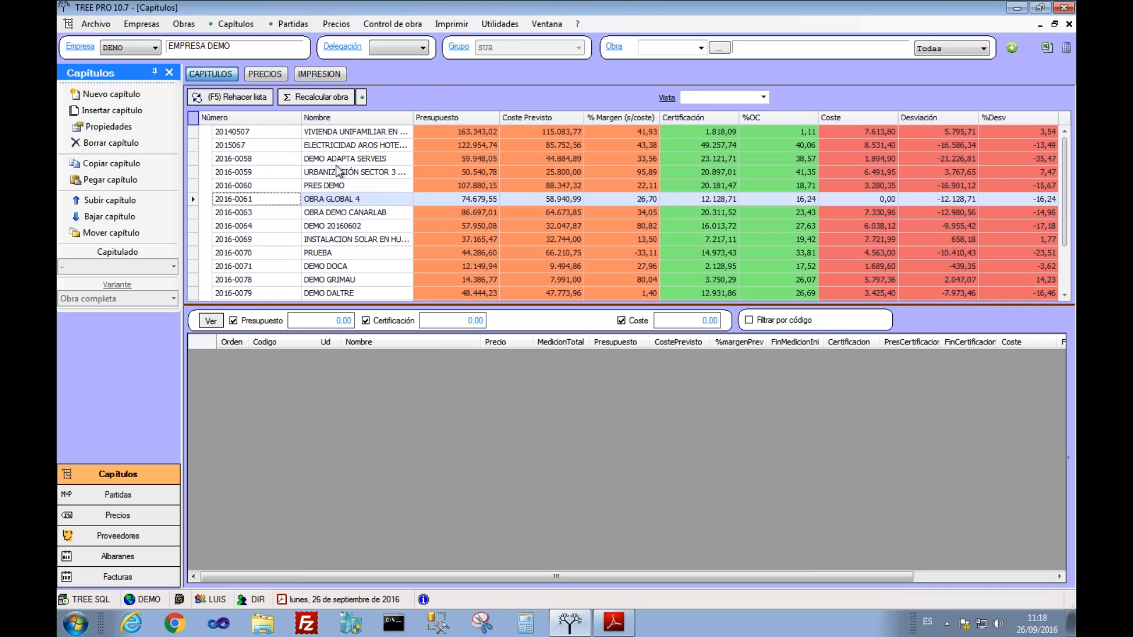
left_click(494, 29)
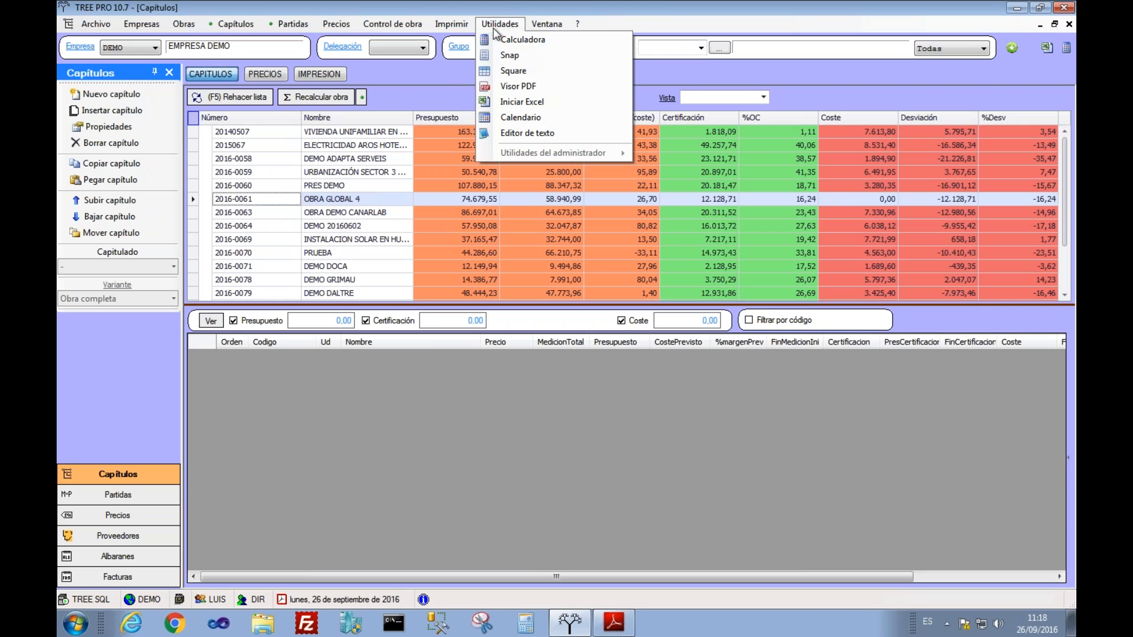
Step: Launch Square and open 120517 GUIA MEDICIONES ELIX.xls from Z:\Documentos
left_click(500, 73)
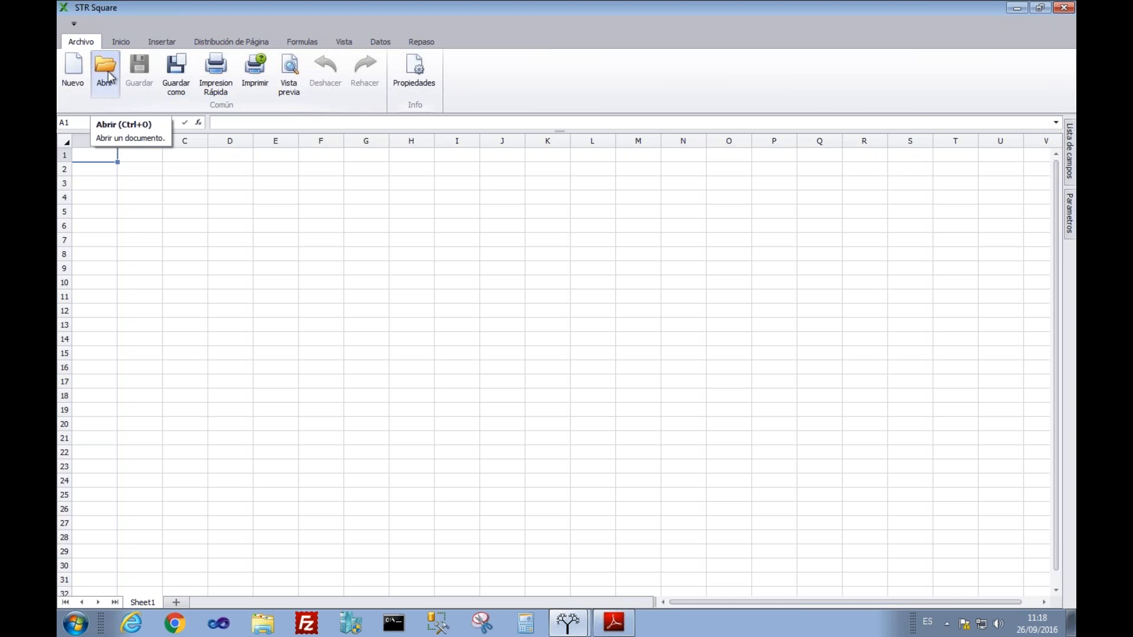
left_click(106, 74)
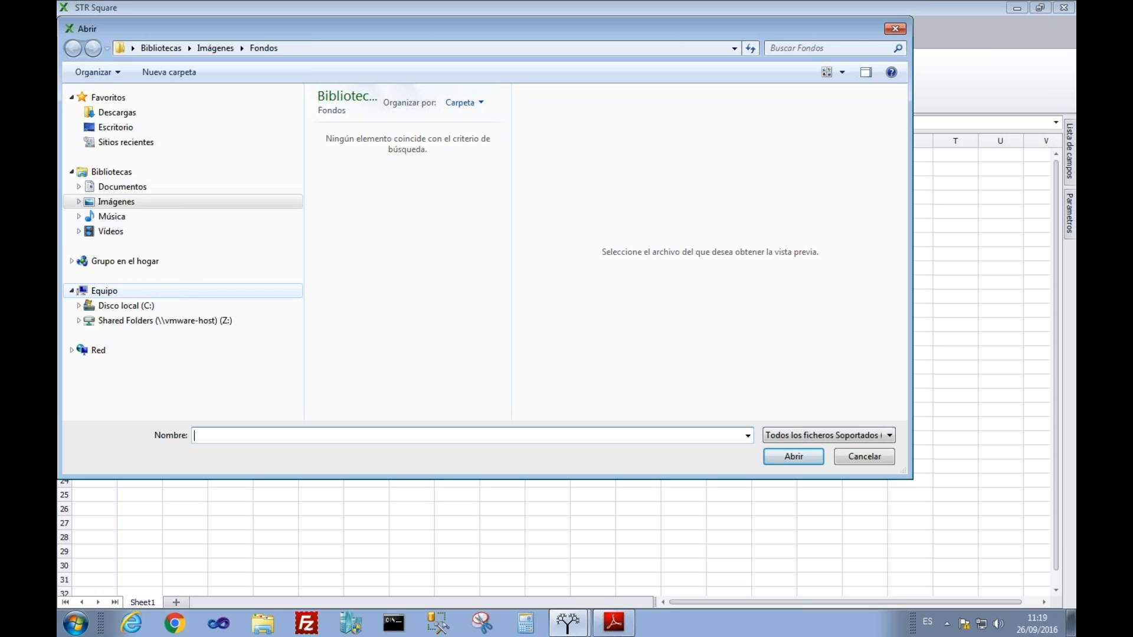
left_click(161, 321)
left_click(344, 115)
double_click(342, 113)
scroll(509, 359, "down", 5)
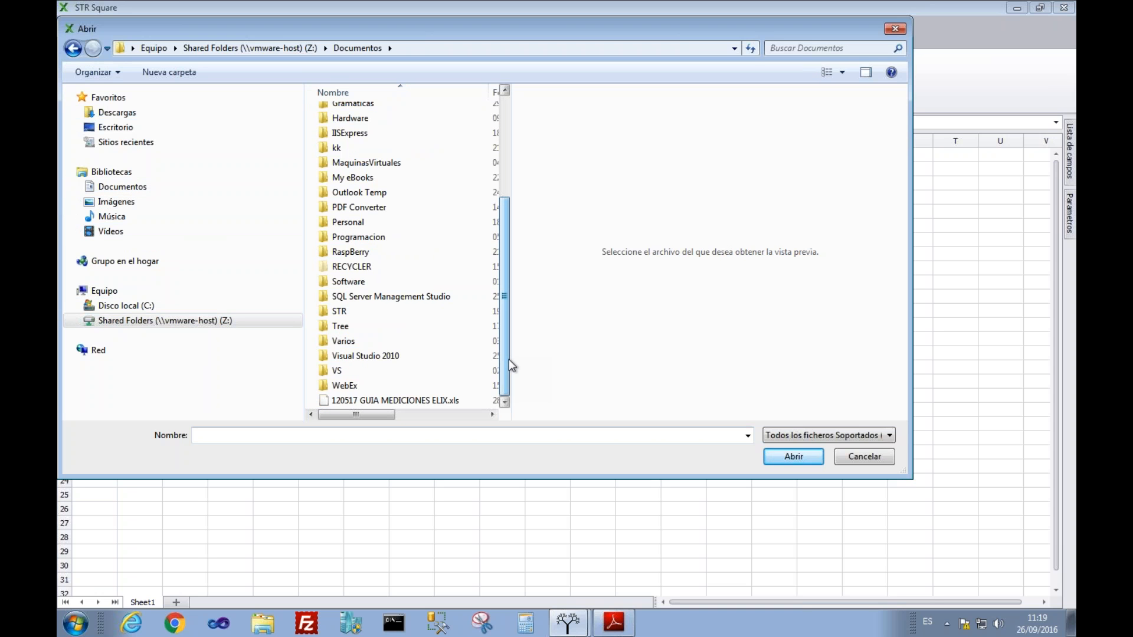
left_click(446, 401)
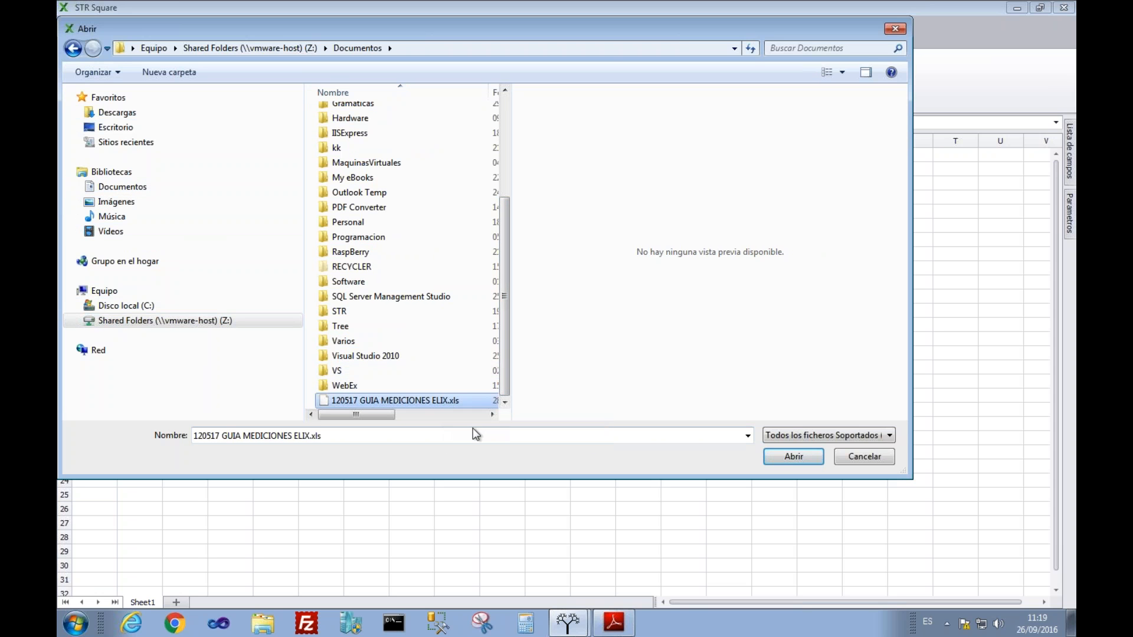
left_click(808, 459)
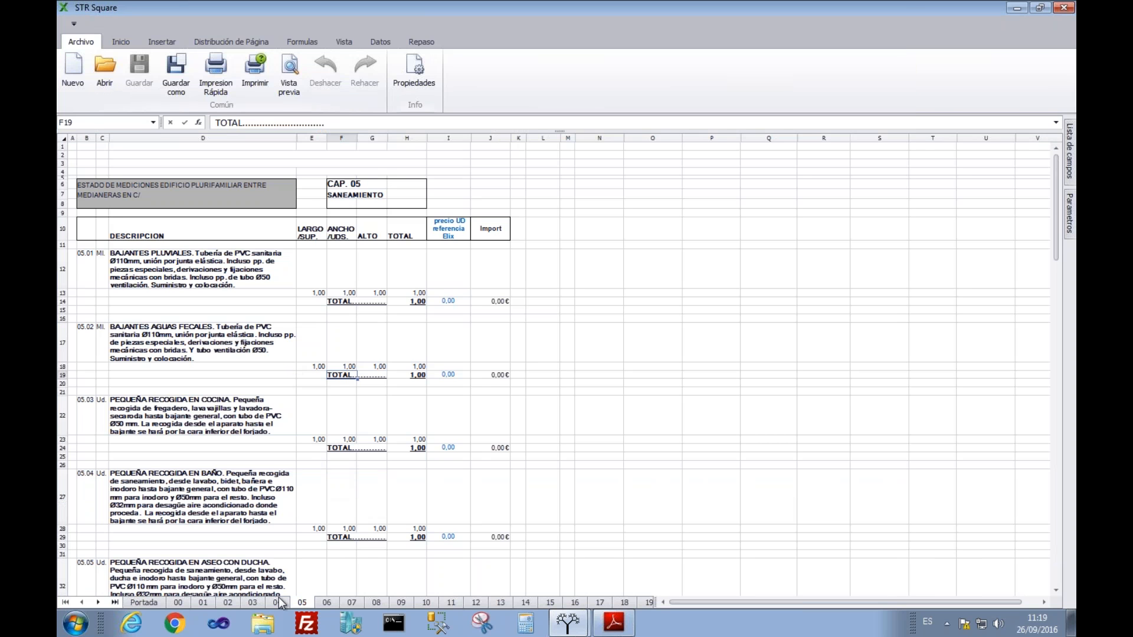
Step: View sheets 04, 02 CIMENTACION Y MUROS, 00 TRABAJOS PREVIOS and Portada, then close Square
left_click(278, 602)
left_click(229, 602)
left_click(178, 603)
left_click(144, 603)
scroll(155, 390, "down", 10)
scroll(154, 391, "up", 15)
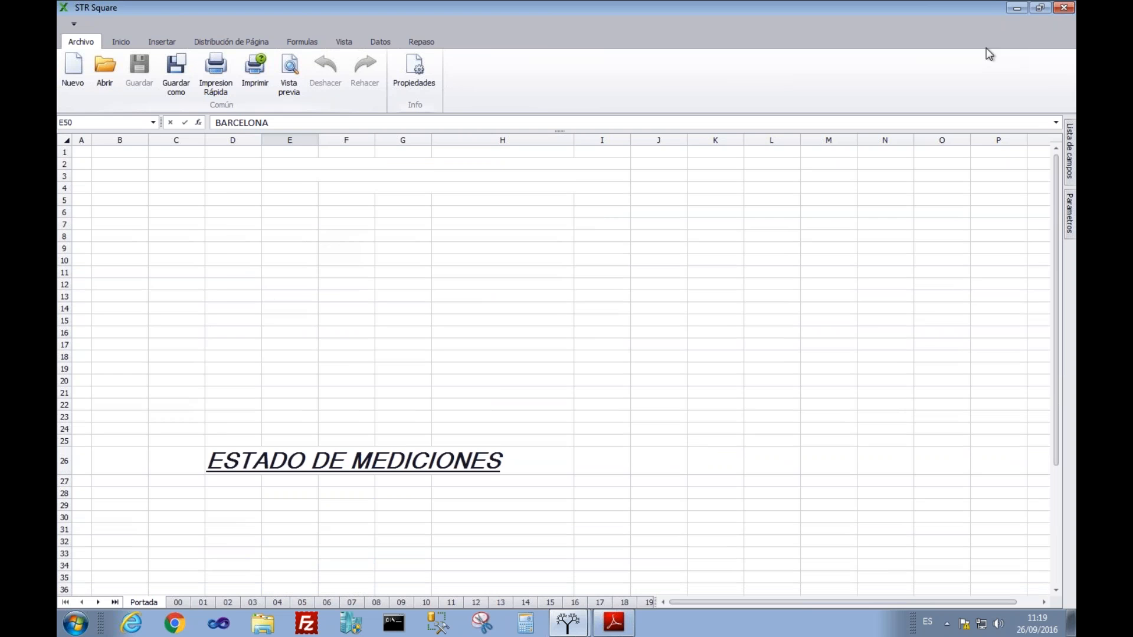
left_click(1064, 7)
left_click(492, 168)
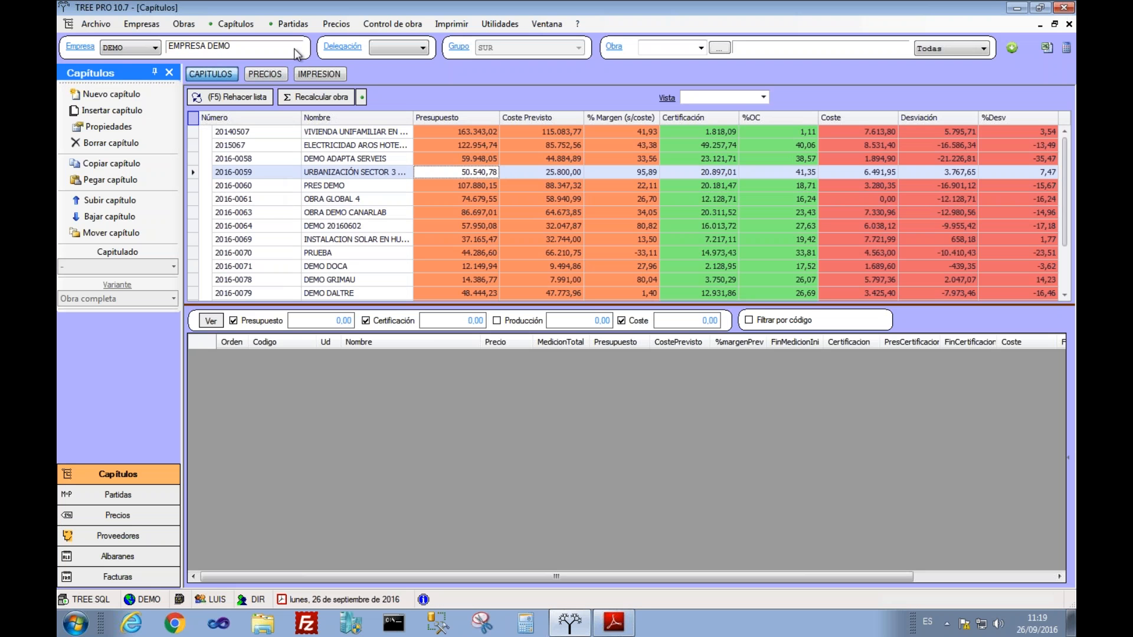
Step: Select jobs 2016-0058 through 2016-0061 in the chapters grid, then switch to the Mac desktop with Ctrl+Left
left_click(346, 164)
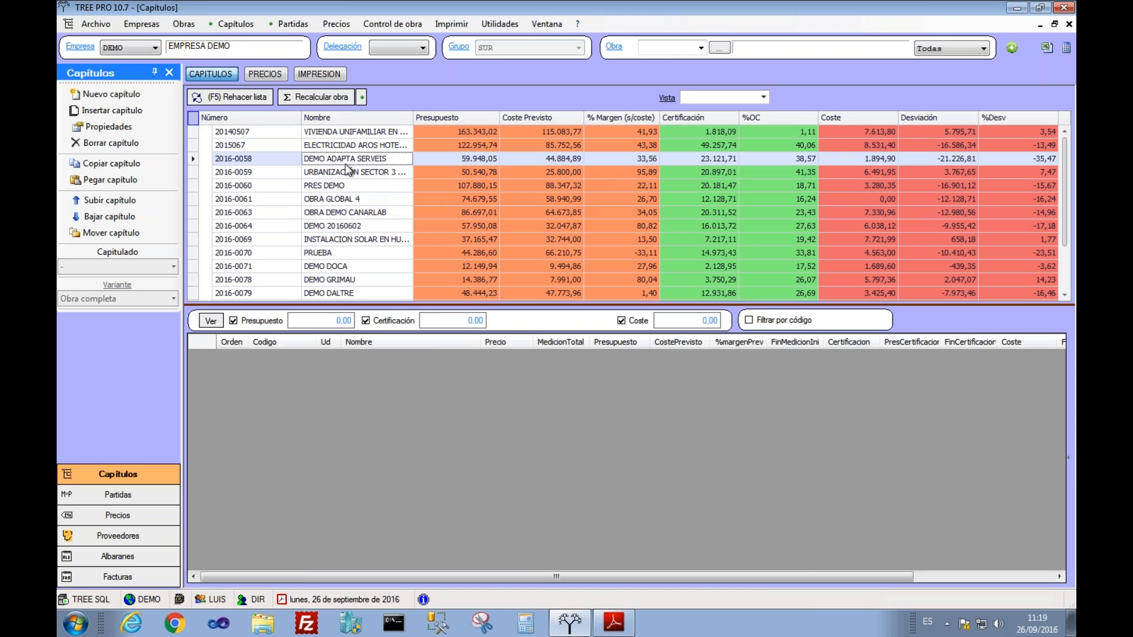
left_click(395, 170)
left_click(387, 189)
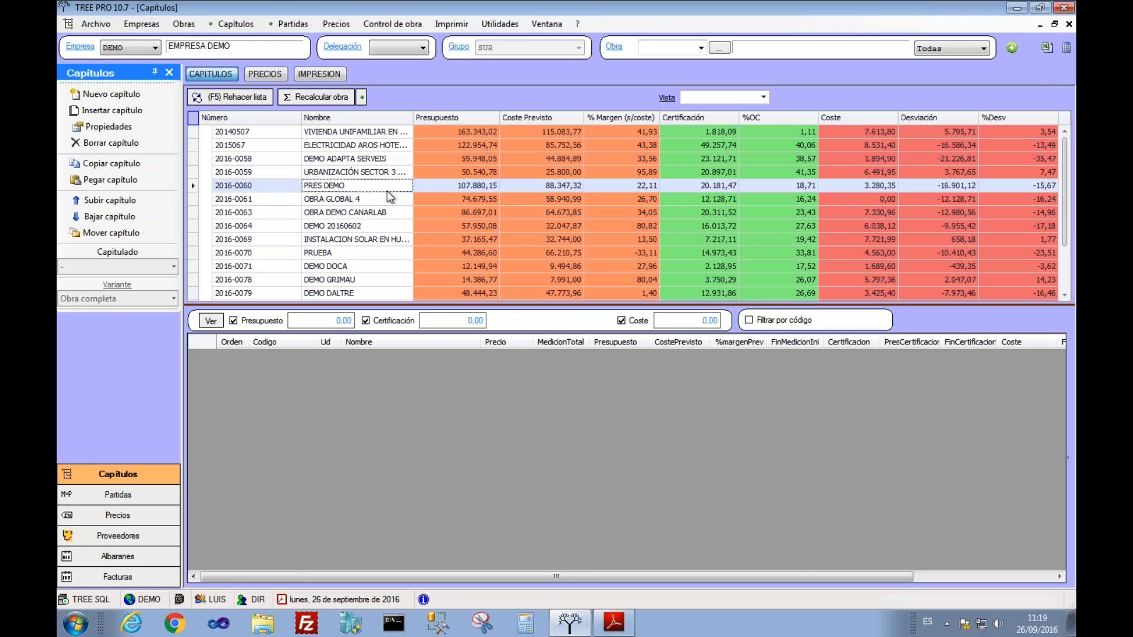
left_click(362, 200)
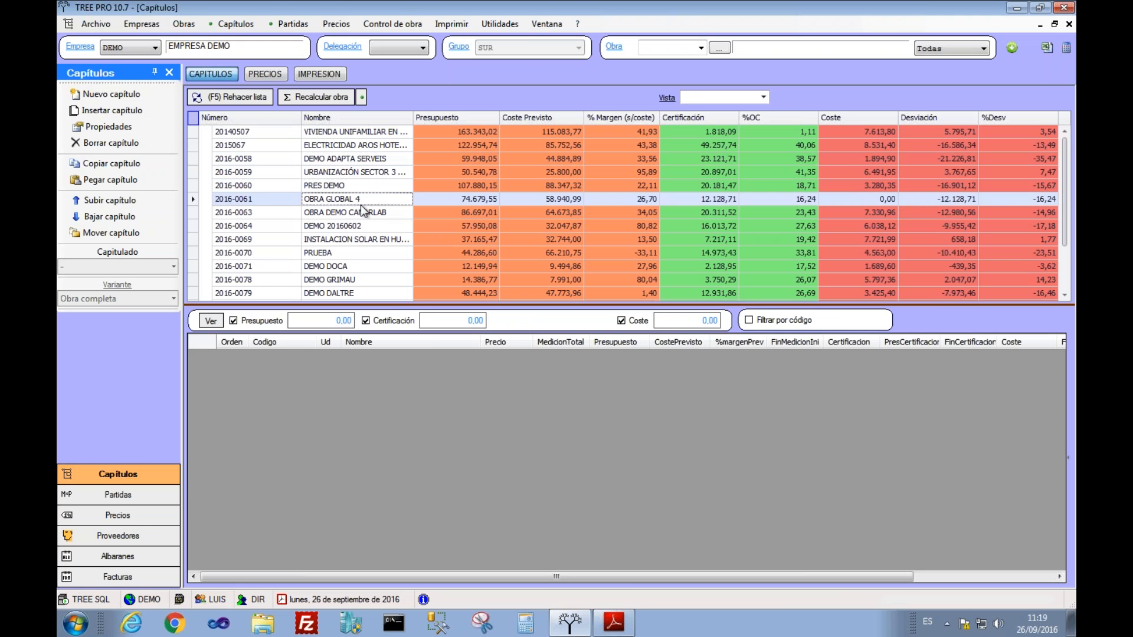
key("ctrl+Left")
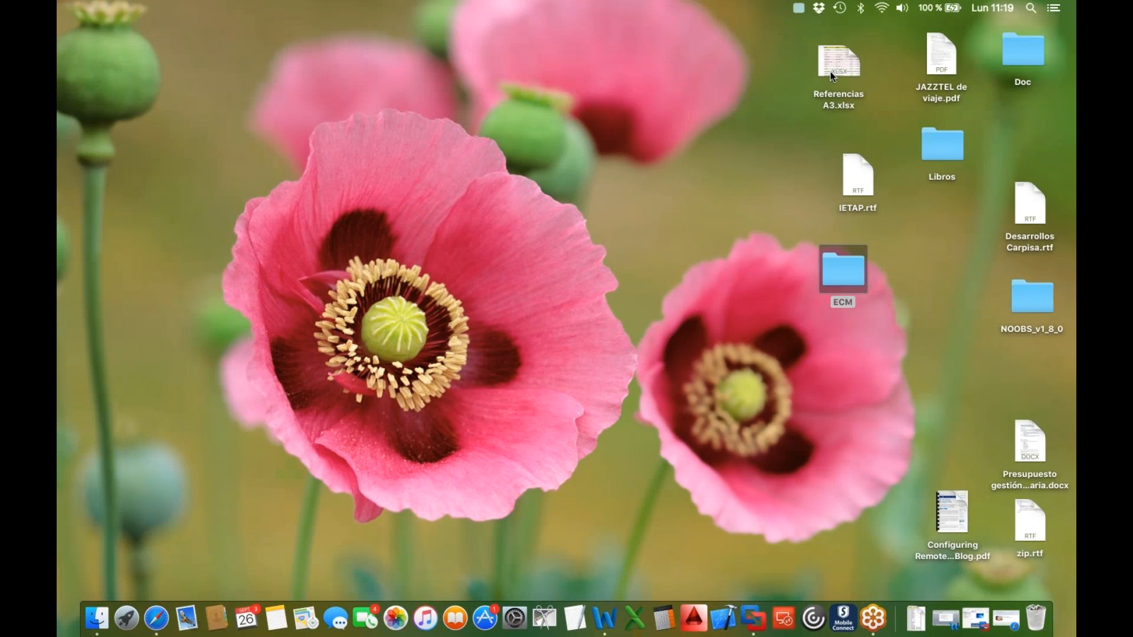